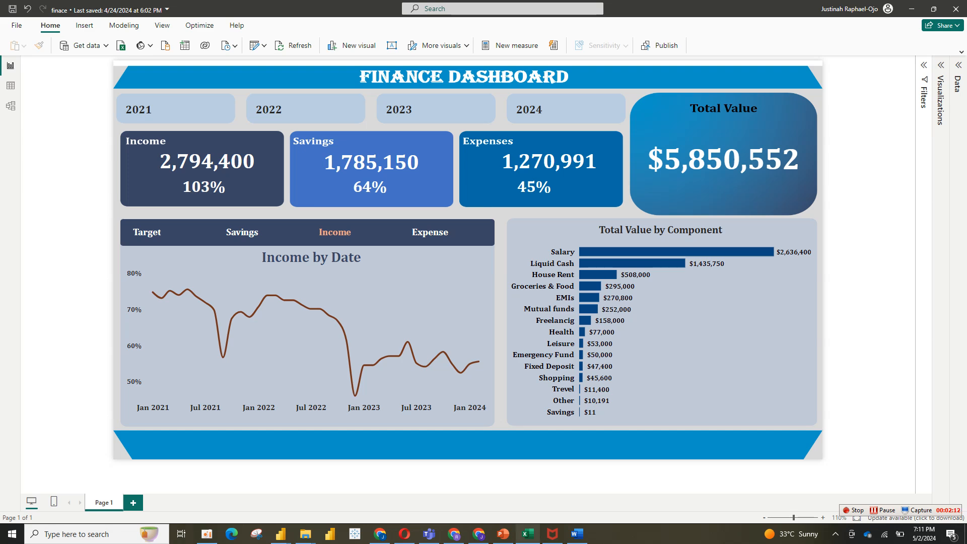
Switch to Excel to look over the Finance Dataset's FinData sheet, and return to the finance dashboard report in Power BI.
left_click(527, 533)
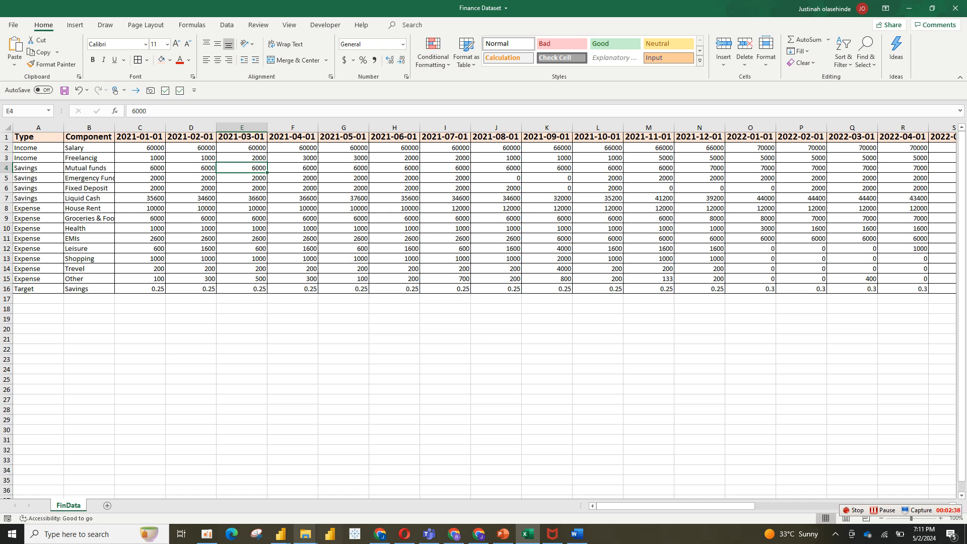
mouse_move(280, 534)
left_click(226, 491)
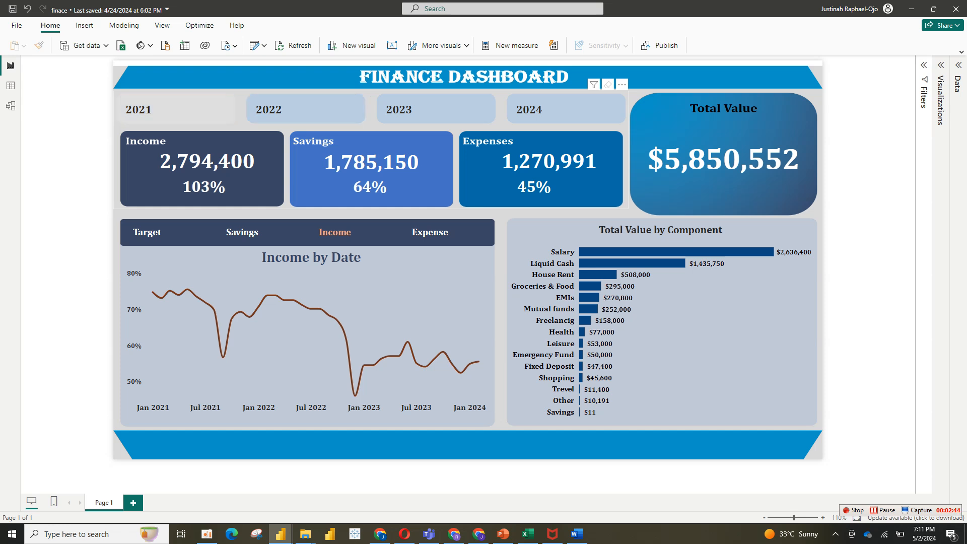
Filter the finance dashboard by selecting the years 2021, 2022, 2023 and 2024 together in the year slicer.
left_click(176, 109)
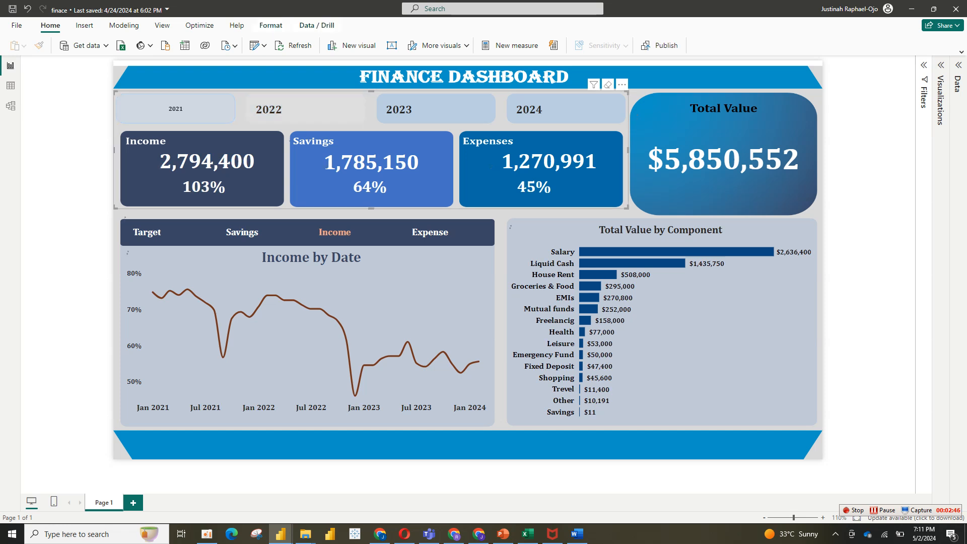
left_click(306, 109, "ctrl")
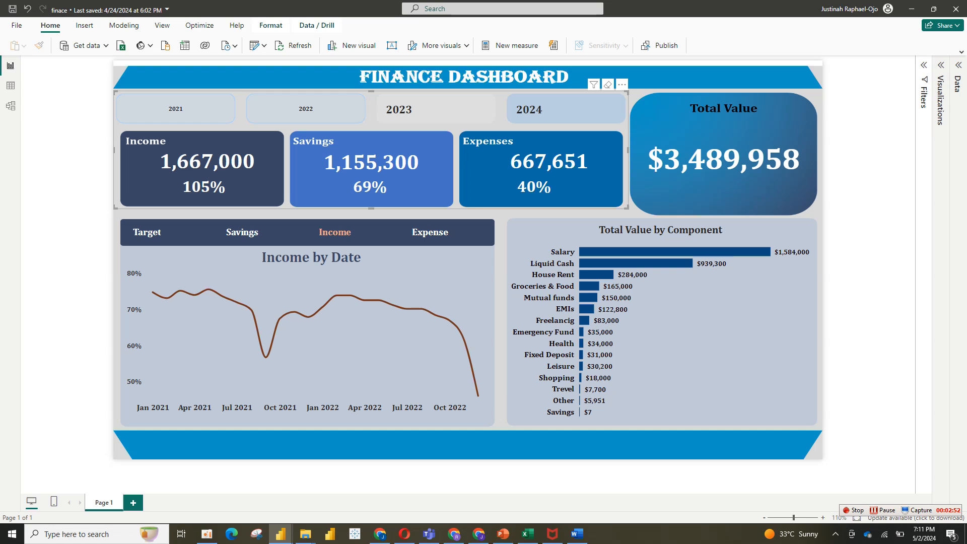
left_click(436, 109, "ctrl")
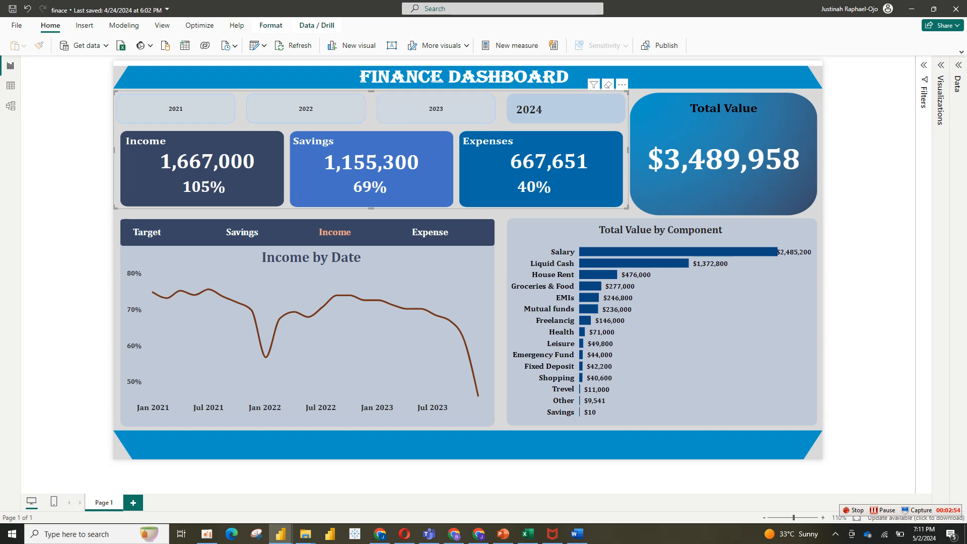
left_click(565, 109, "ctrl")
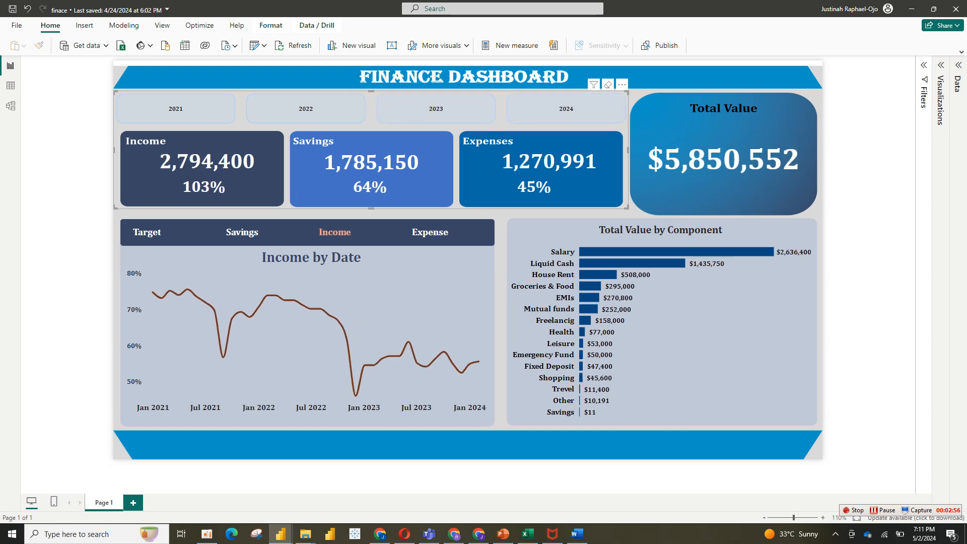
right_click(564, 112)
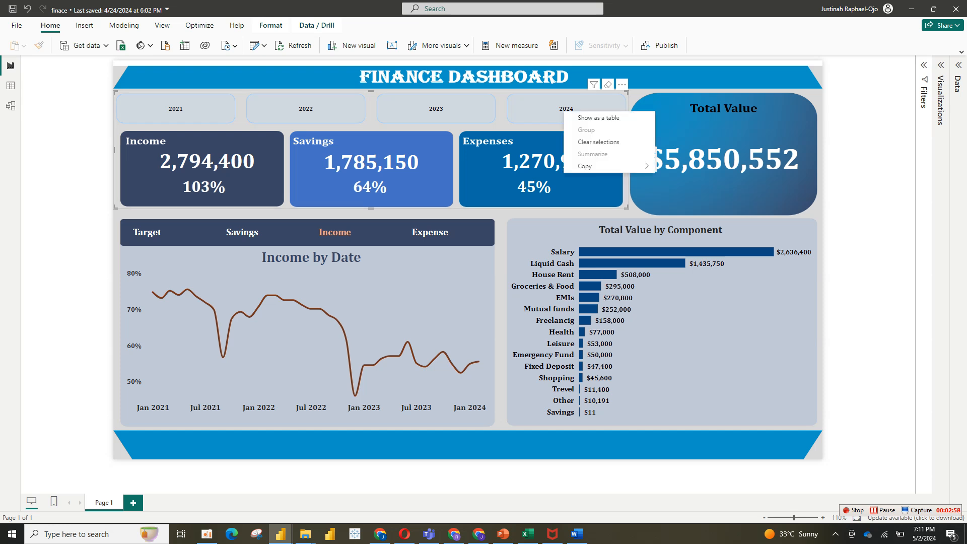
left_click(561, 109, "ctrl")
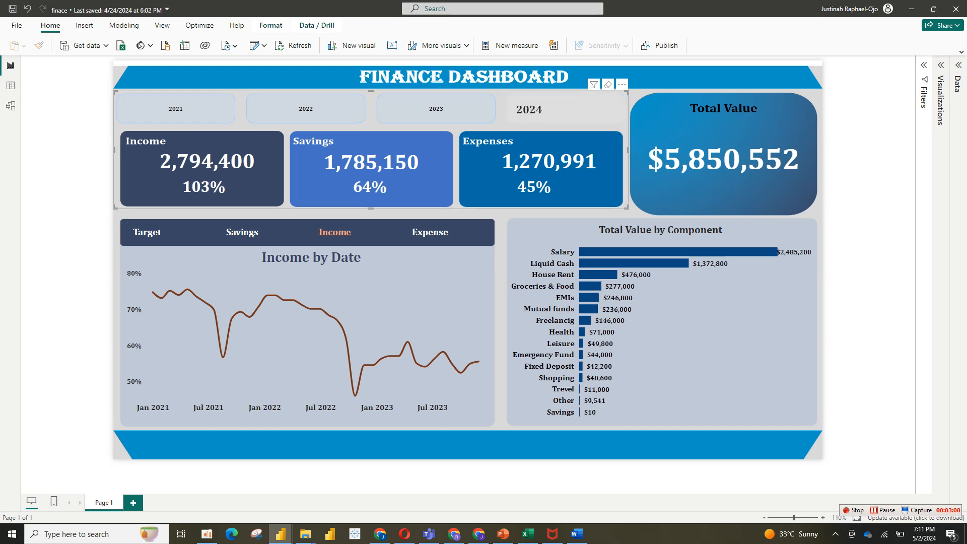
left_click(564, 109, "ctrl")
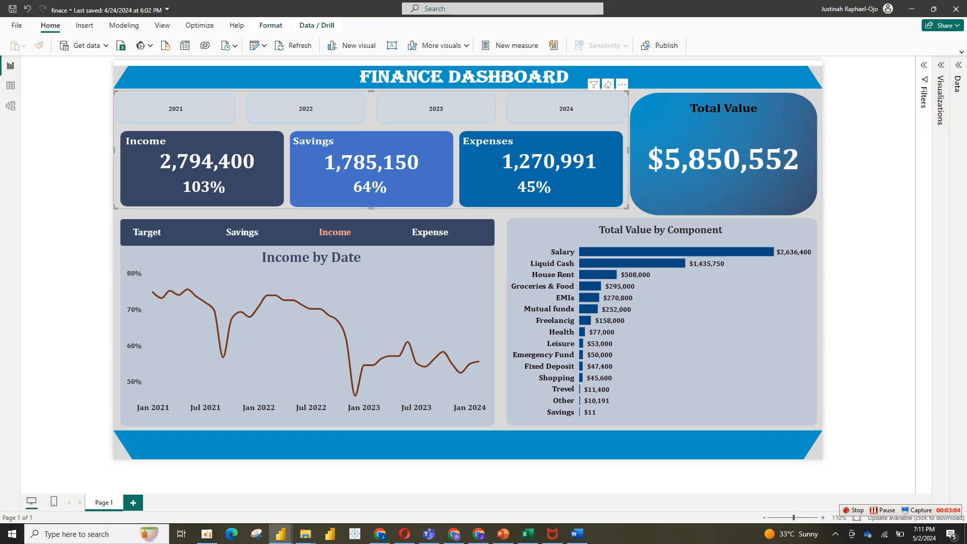
left_click(564, 109, "ctrl")
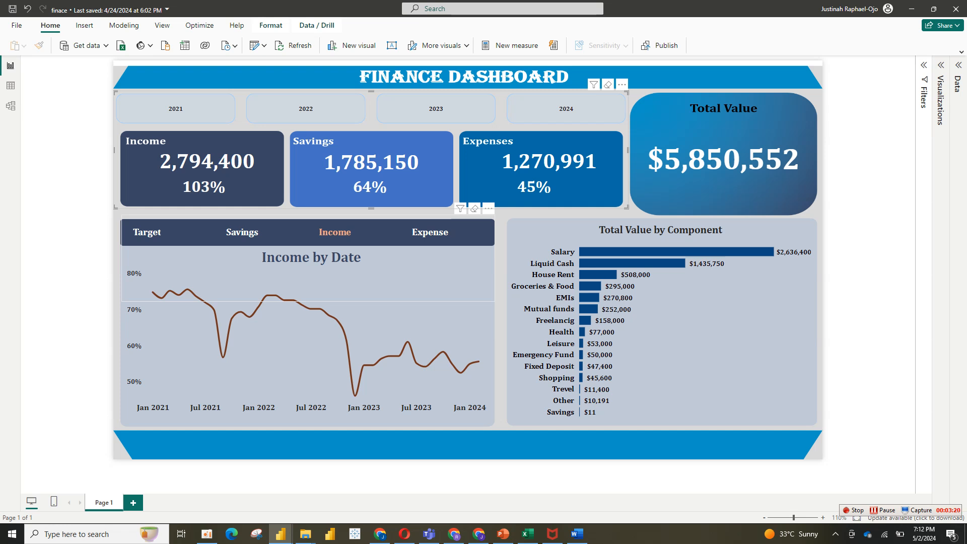
Show the dashboard's line chart for Target, Savings, Income and Expense in turn, and examine the expense trend by date.
left_click(146, 233)
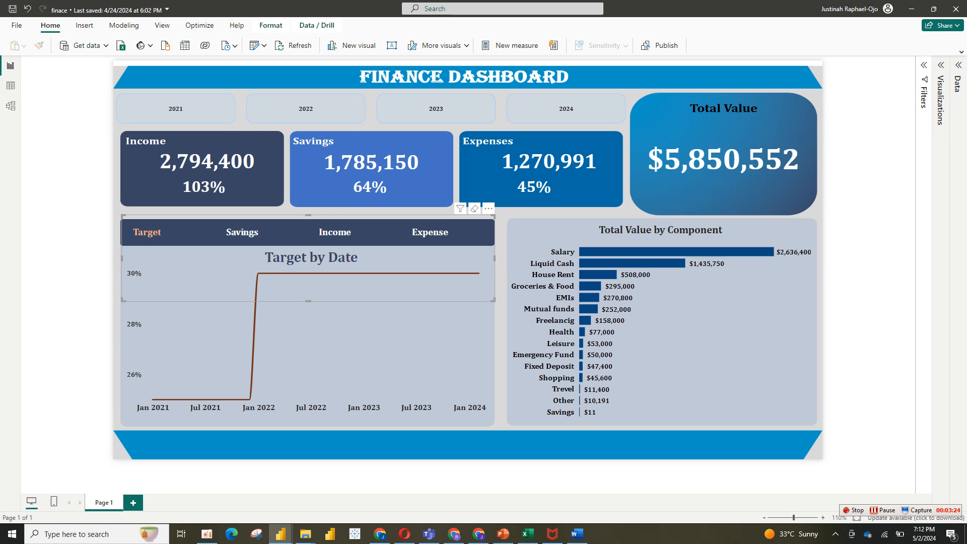
left_click(241, 232)
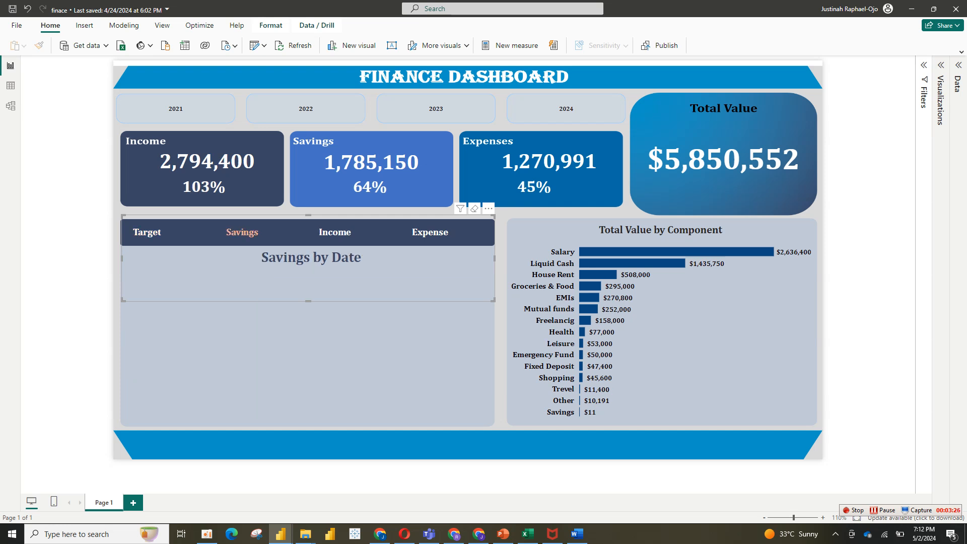
left_click(335, 232)
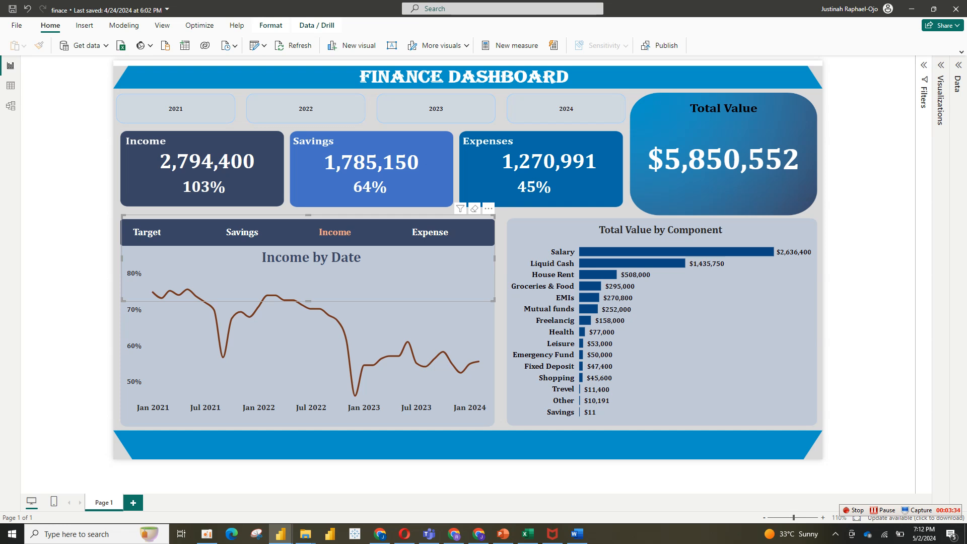
left_click(429, 232)
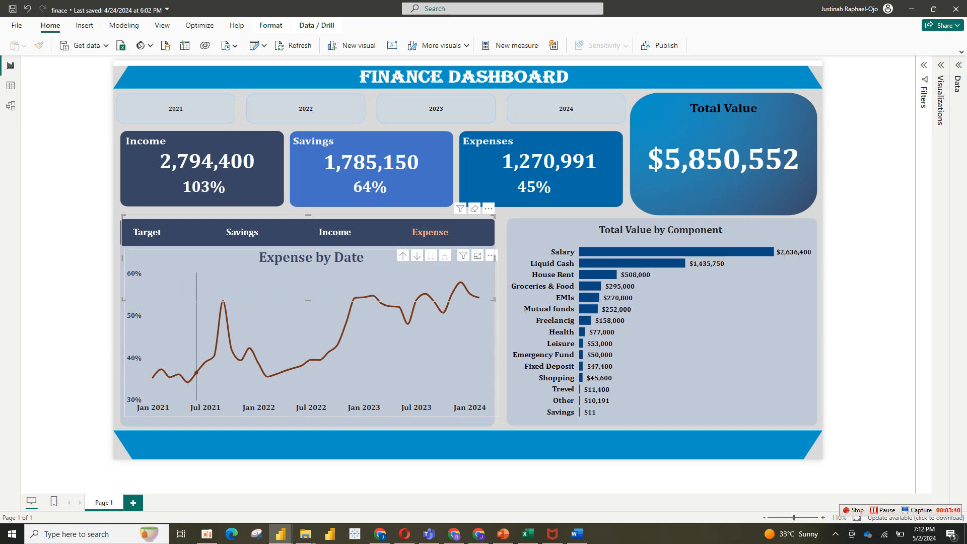
mouse_move(408, 304)
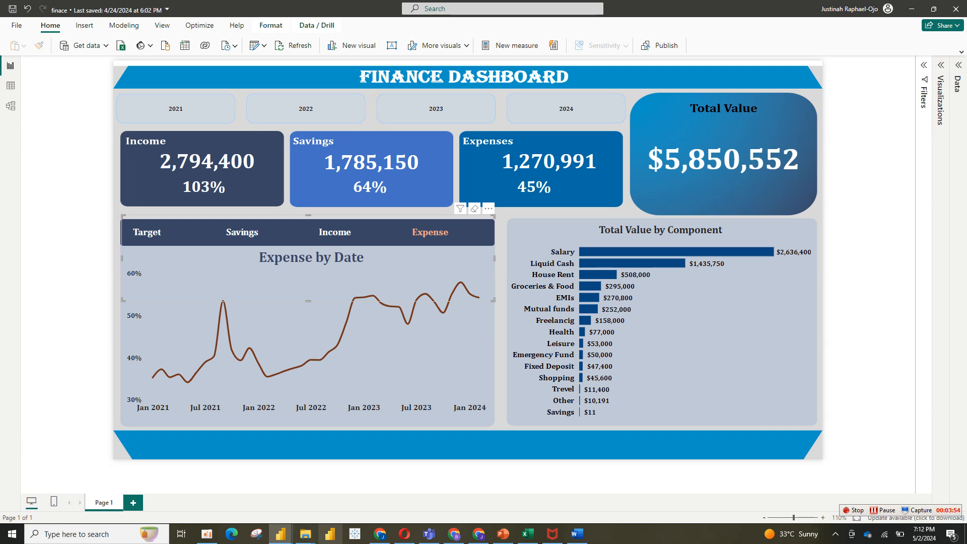
Visit the untitled Power BI report, view the finance dashboard background slide in PowerPoint, and return to the untitled report.
mouse_move(280, 534)
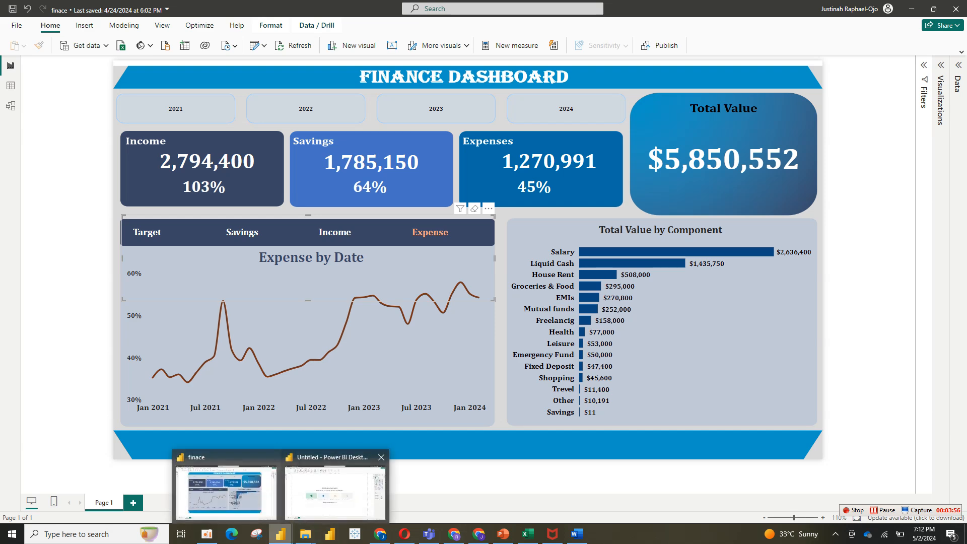
left_click(335, 486)
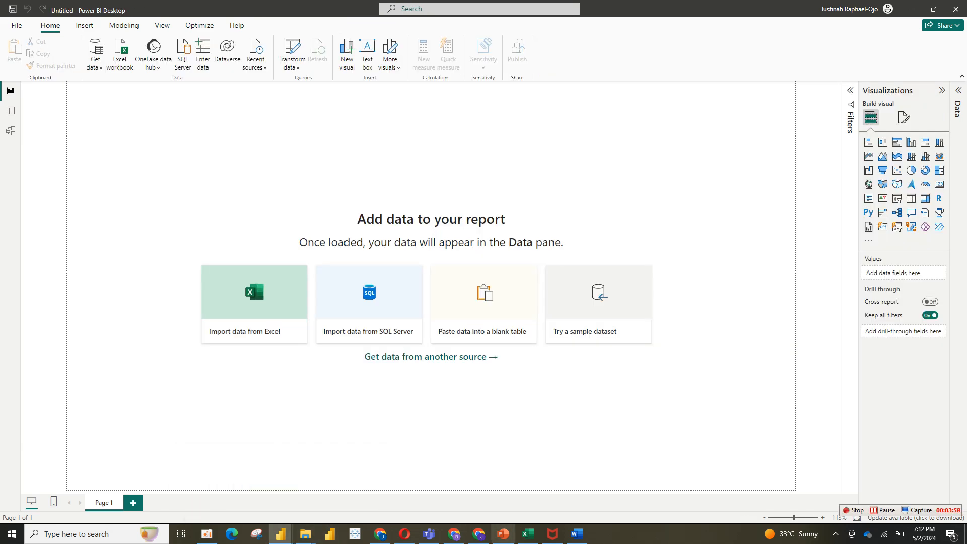
left_click(502, 534)
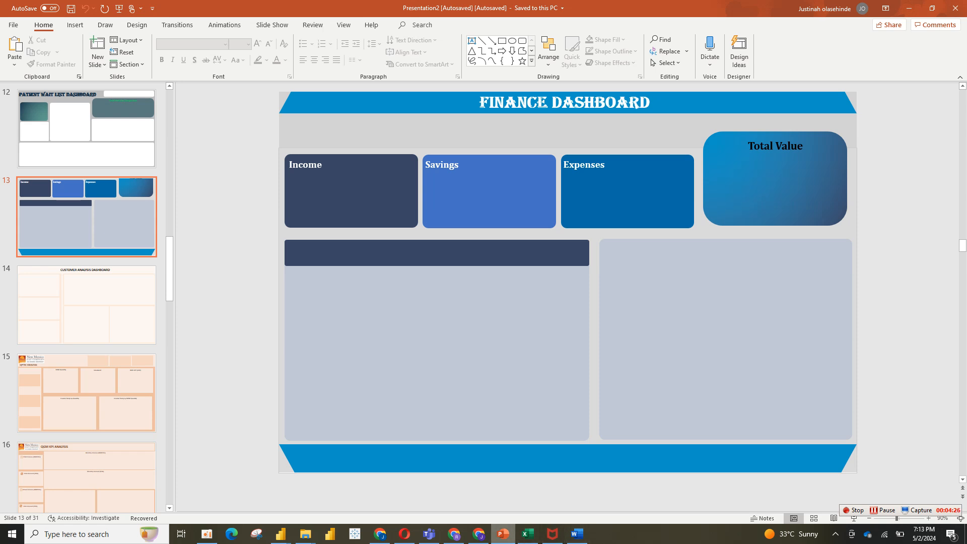
mouse_move(503, 534)
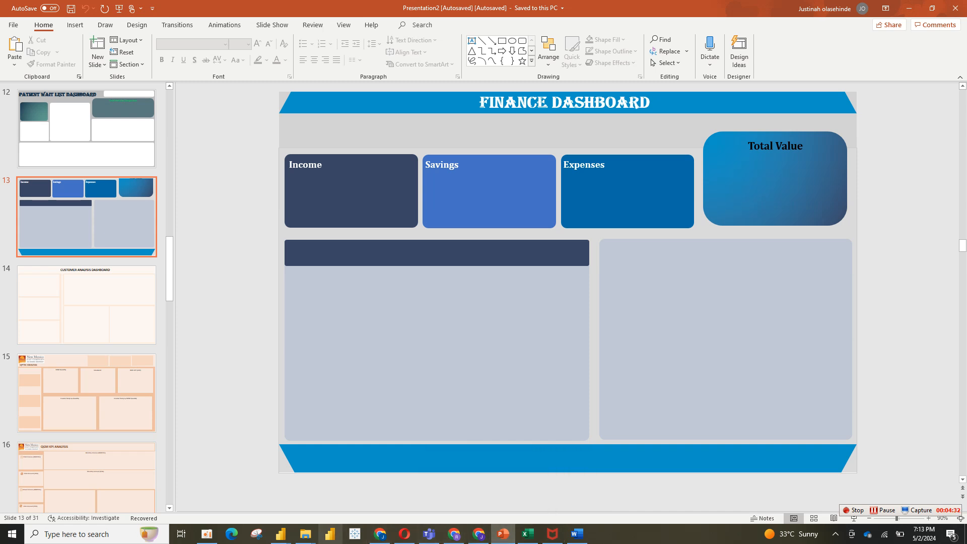
mouse_move(280, 533)
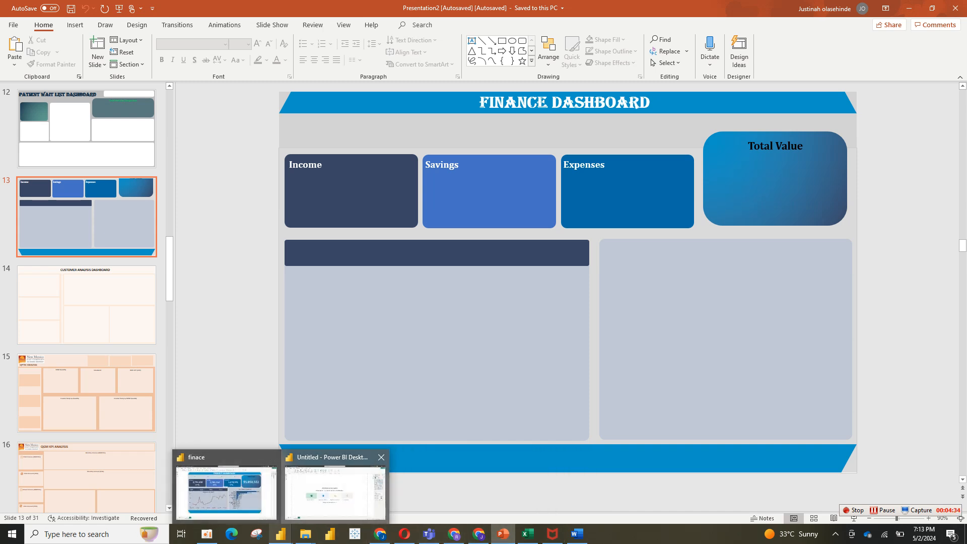
left_click(336, 491)
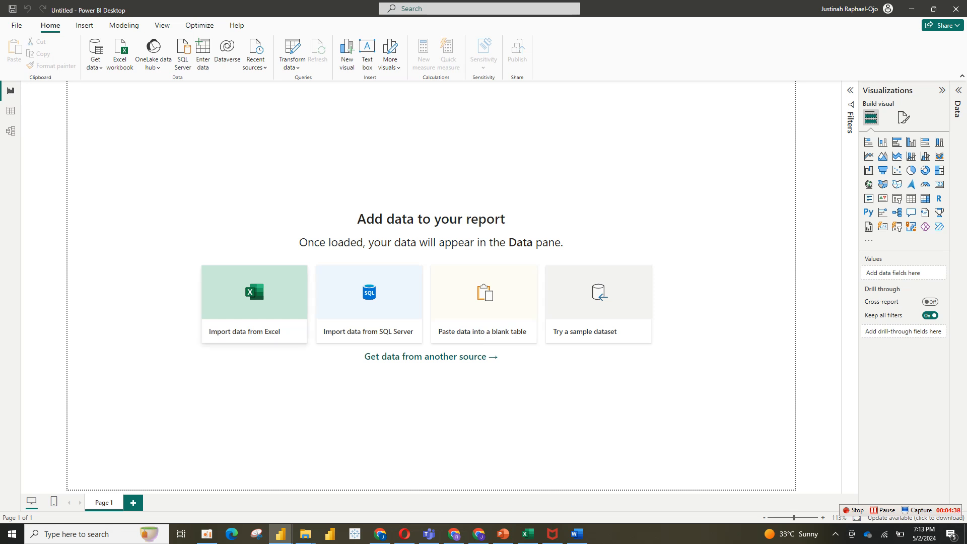
Import the FinData sheet from the Finance Dataset workbook in Downloads and open it for transformation in Power Query.
left_click(254, 304)
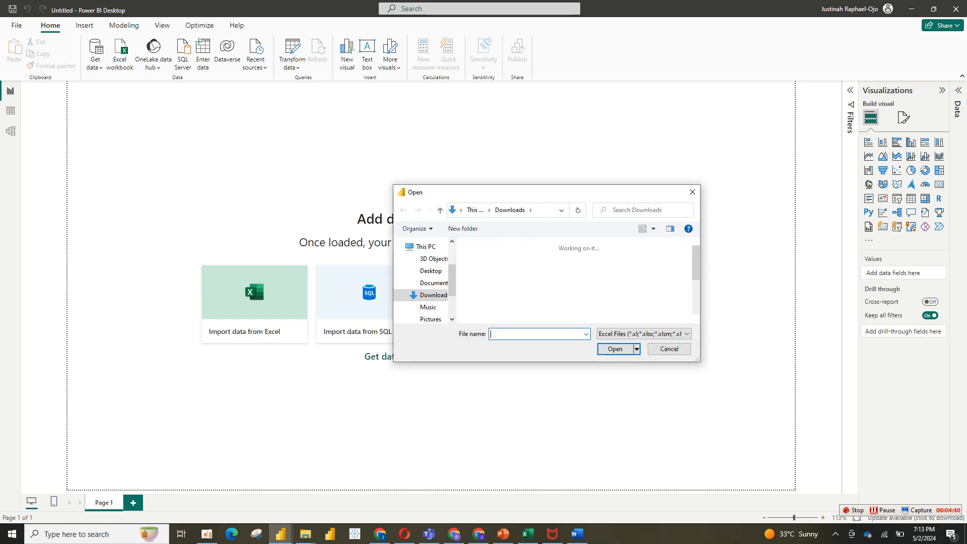
left_click(497, 269)
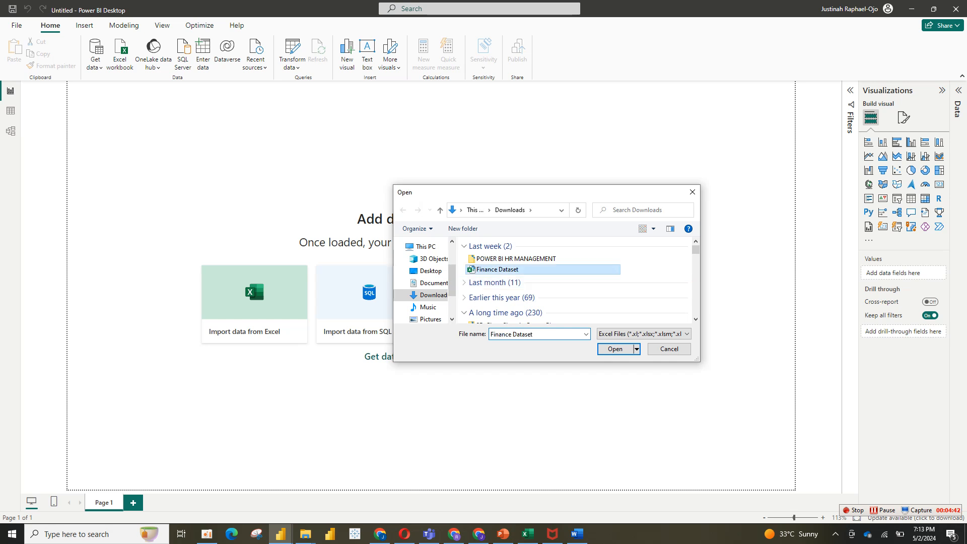
double_click(496, 270)
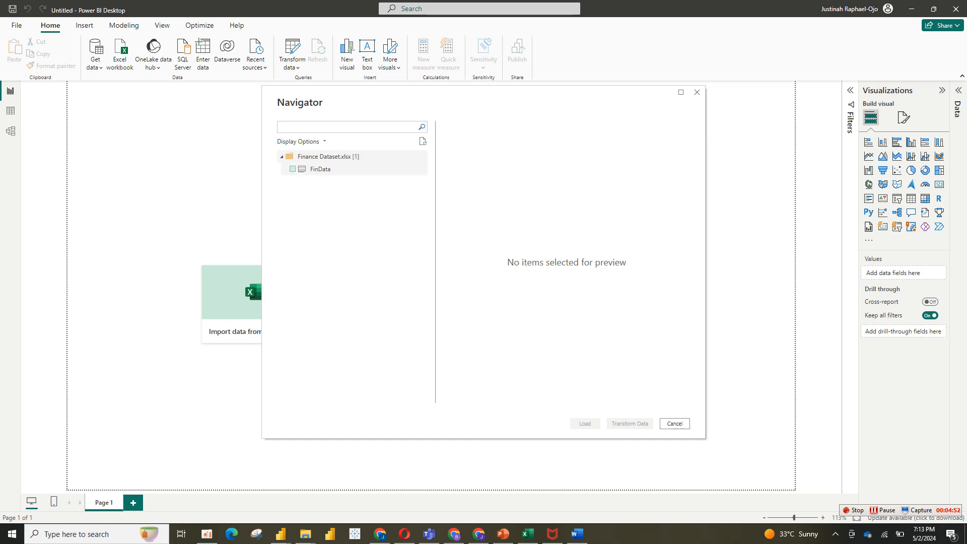
left_click(293, 170)
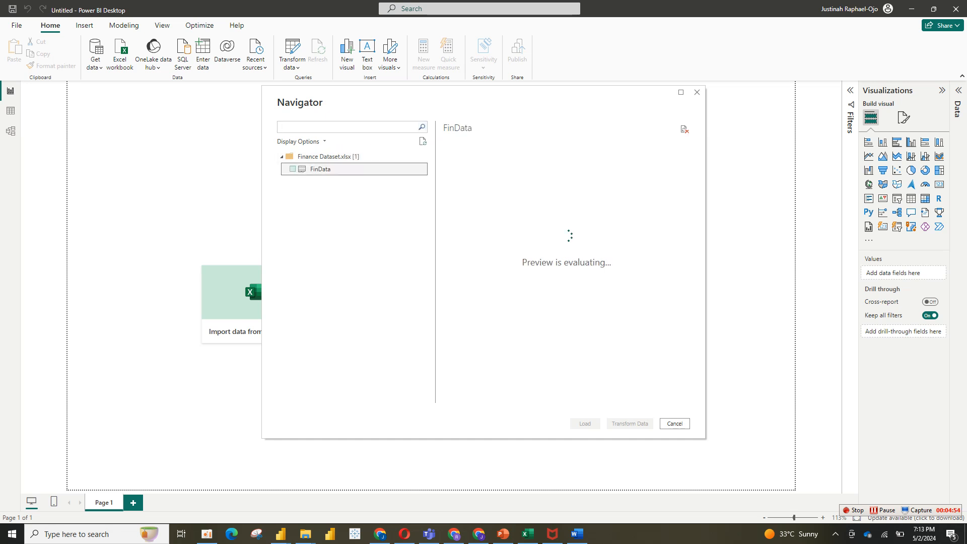
left_click(292, 169)
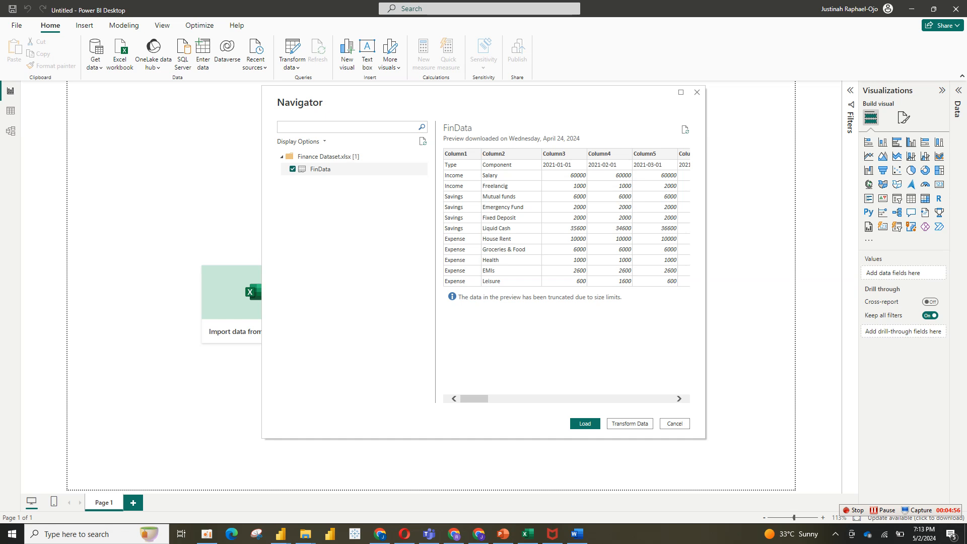
left_click(629, 423)
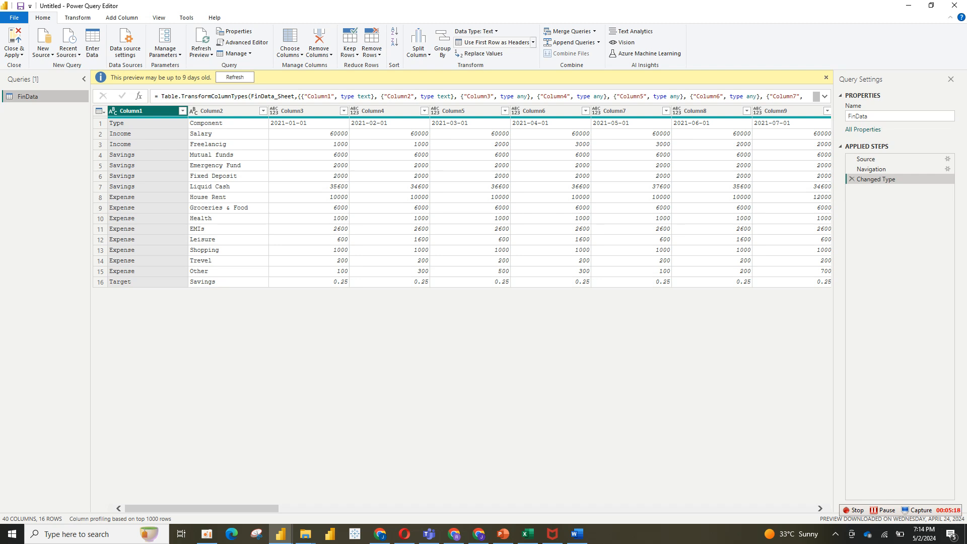
Promote the first row of FinData to headers and unpivot all columns other than Type and Component.
left_click(496, 42)
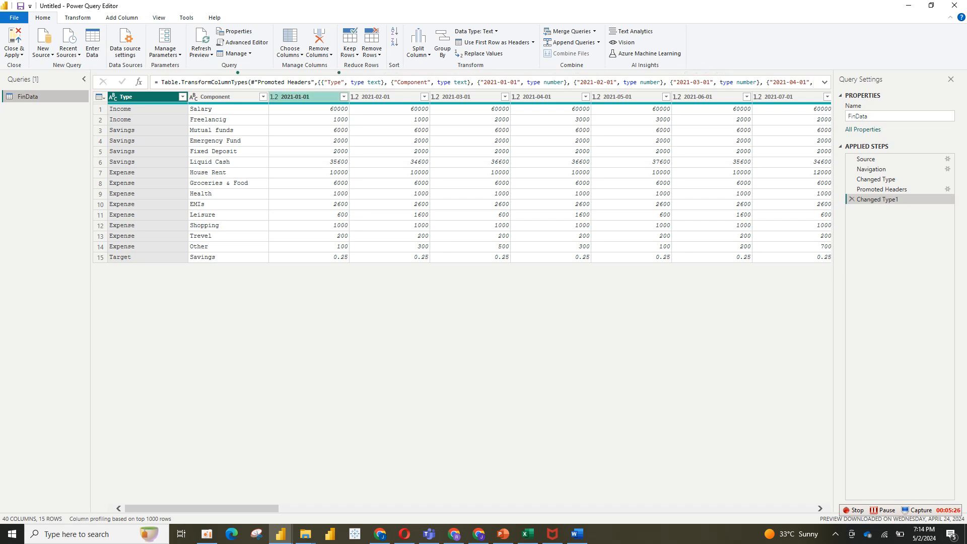
mouse_move(301, 97)
left_mouse_down()
mouse_move(553, 97)
mouse_move(264, 97)
mouse_move(289, 97)
left_mouse_up()
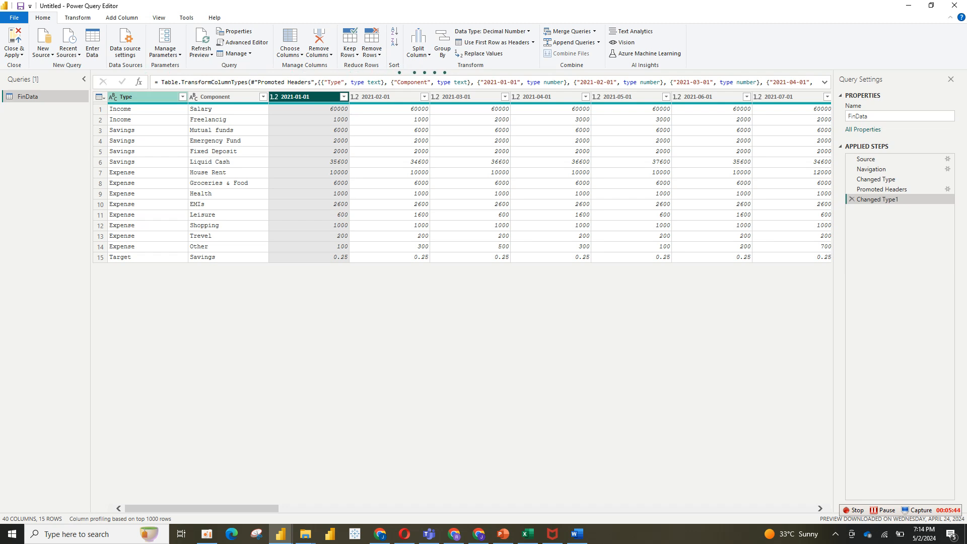
left_click(146, 96)
left_click(221, 97, "ctrl")
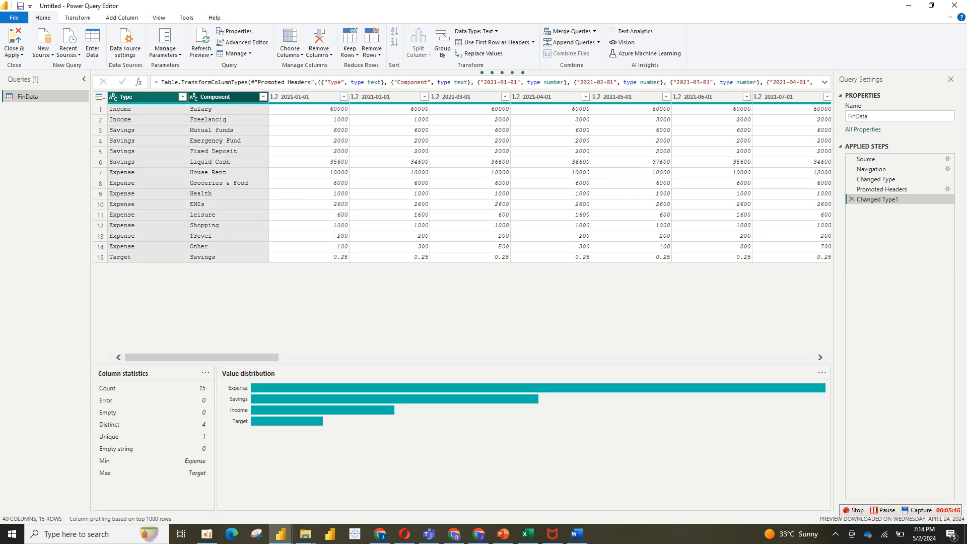
right_click(219, 95)
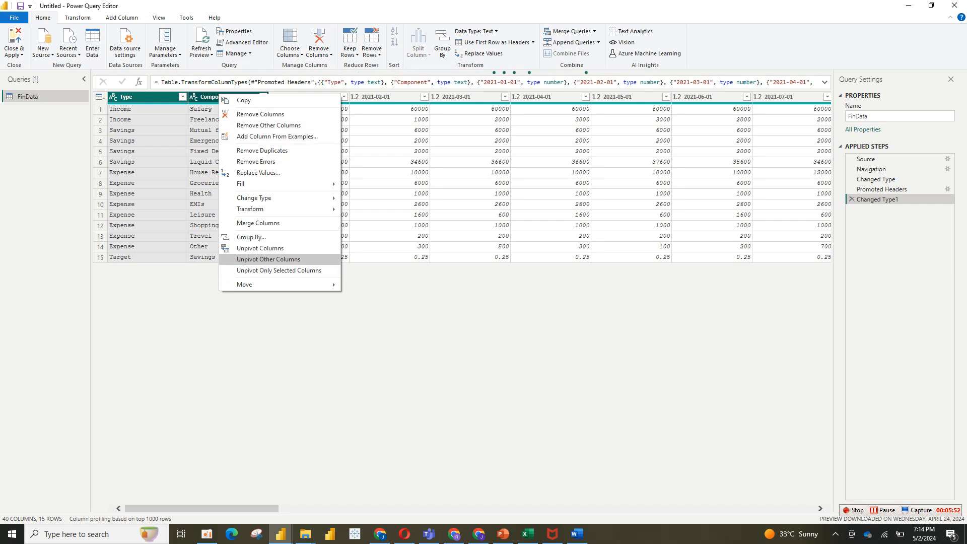
left_click(268, 259)
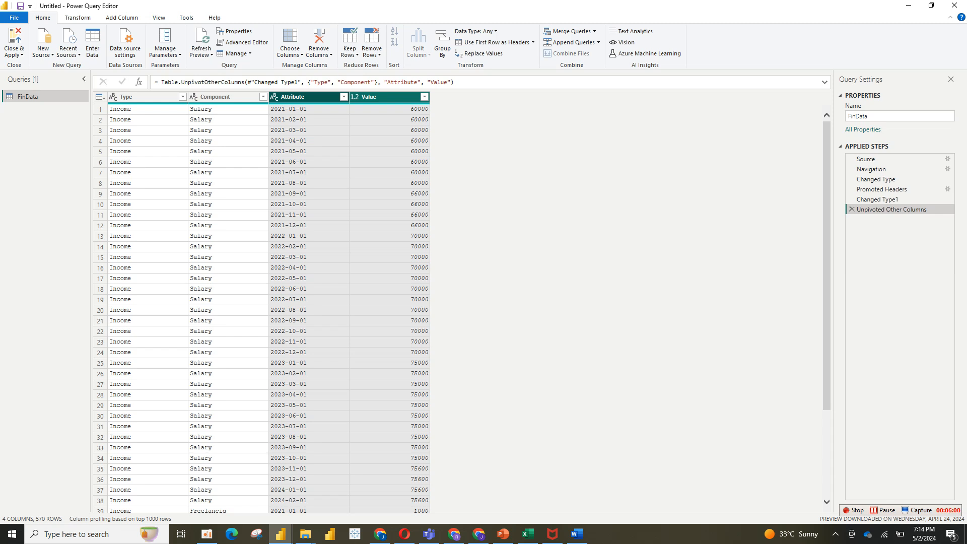
Rename the Attribute column as Date and set its data type to Date.
double_click(299, 97)
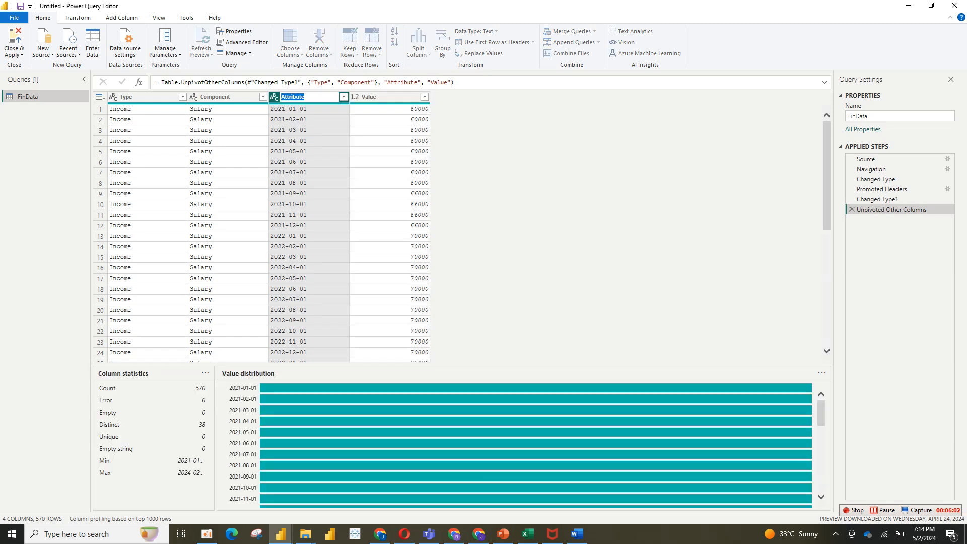
type("Date")
left_click(382, 97)
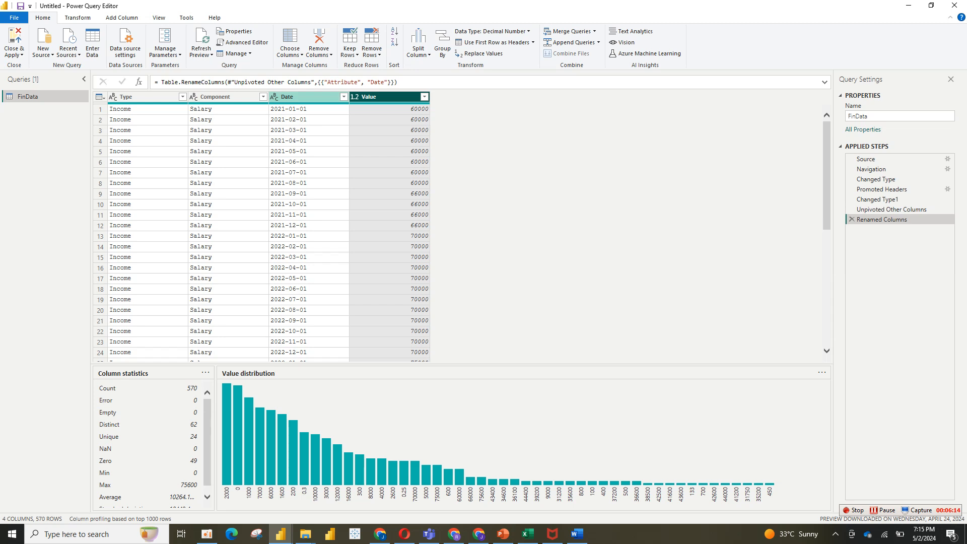
left_click(275, 97)
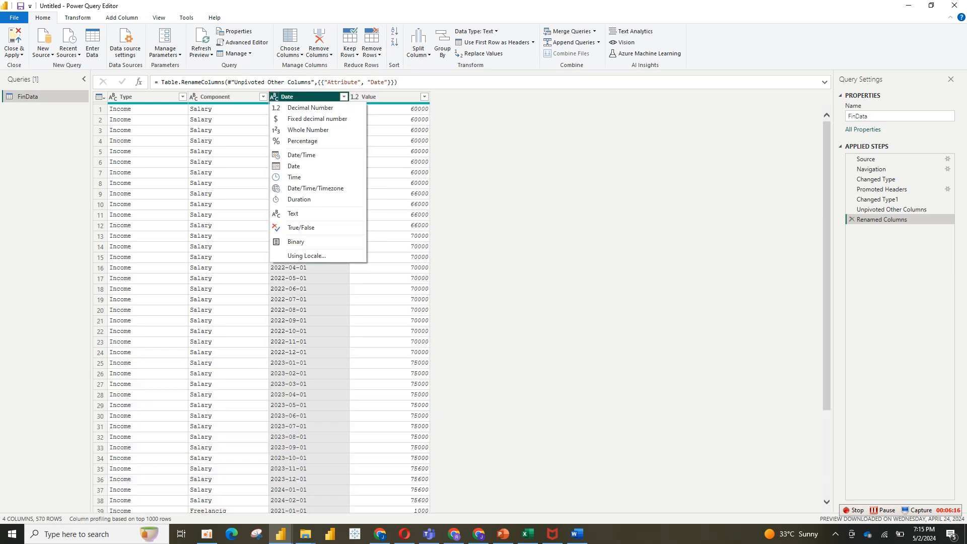
left_click(293, 166)
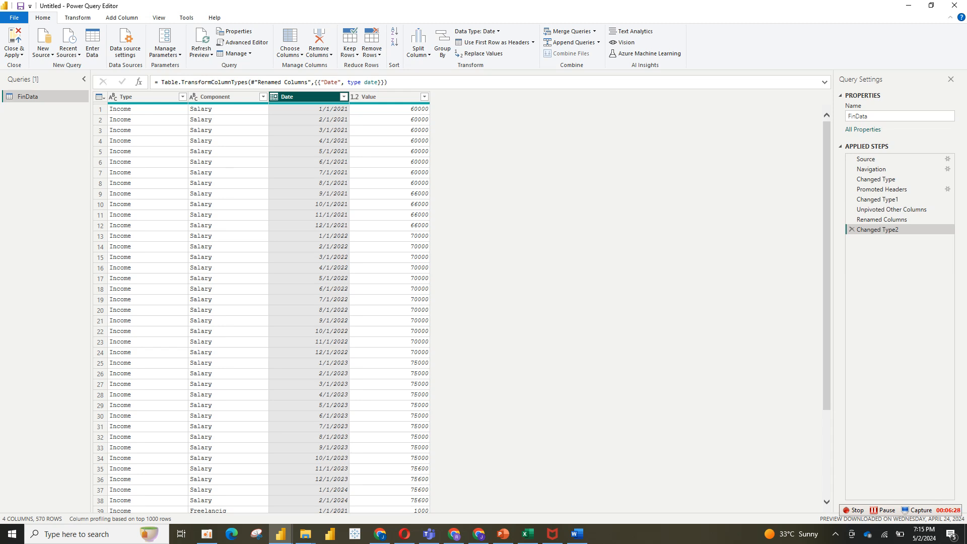
Close Power Query applying the changes, expand the FinData fields, and show the table's rows in table view.
left_click(14, 52)
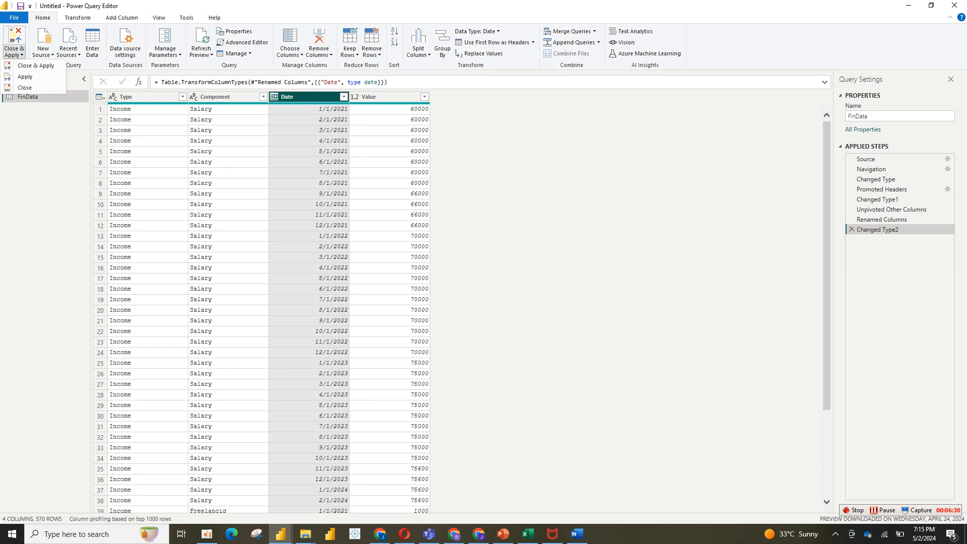
left_click(35, 65)
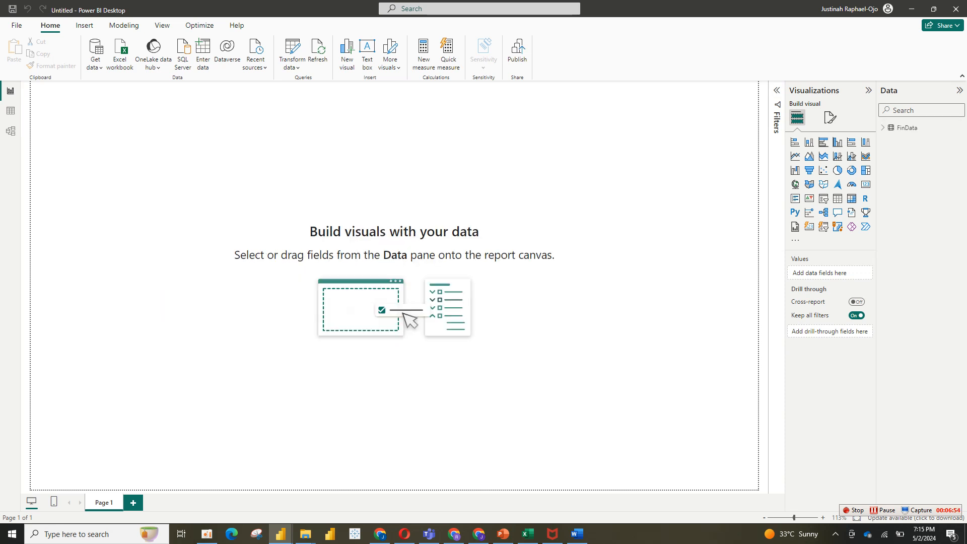
left_click(882, 127)
left_click(11, 111)
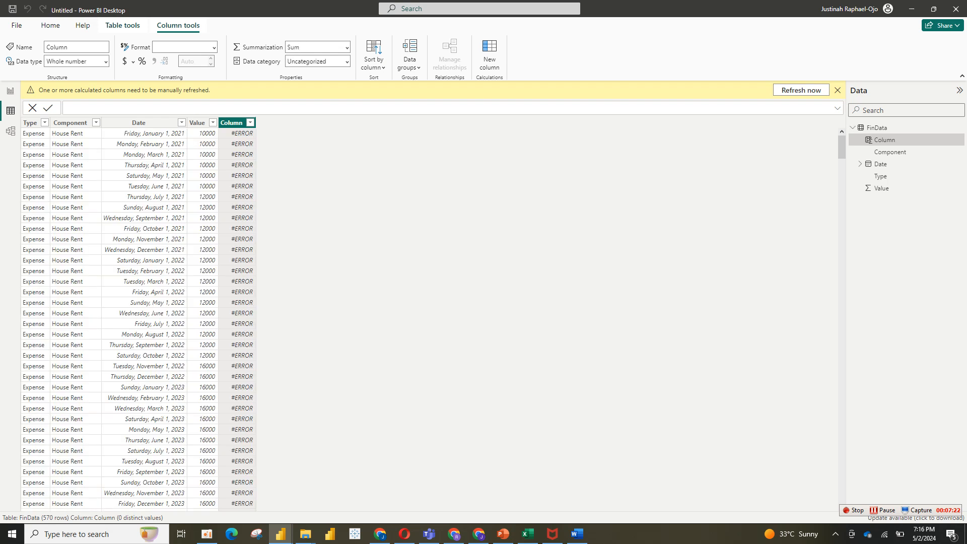
Add a calculated column to FinData and begin its formula as Year = FORMAT(FinData[Date],.
type("Ye")
type("ar")
type("foorm")
key("BackSpace")
key("BackSpace")
key("BackSpace")
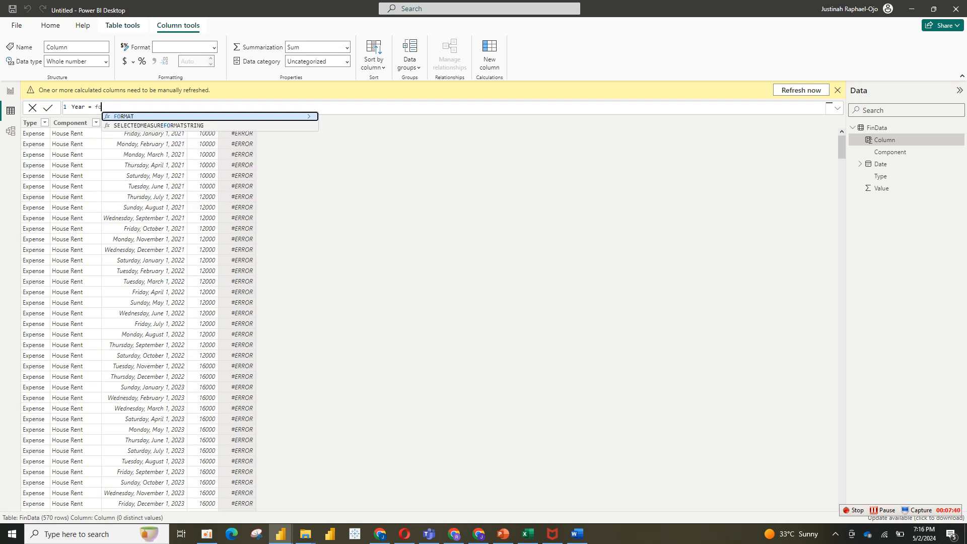
key("Tab")
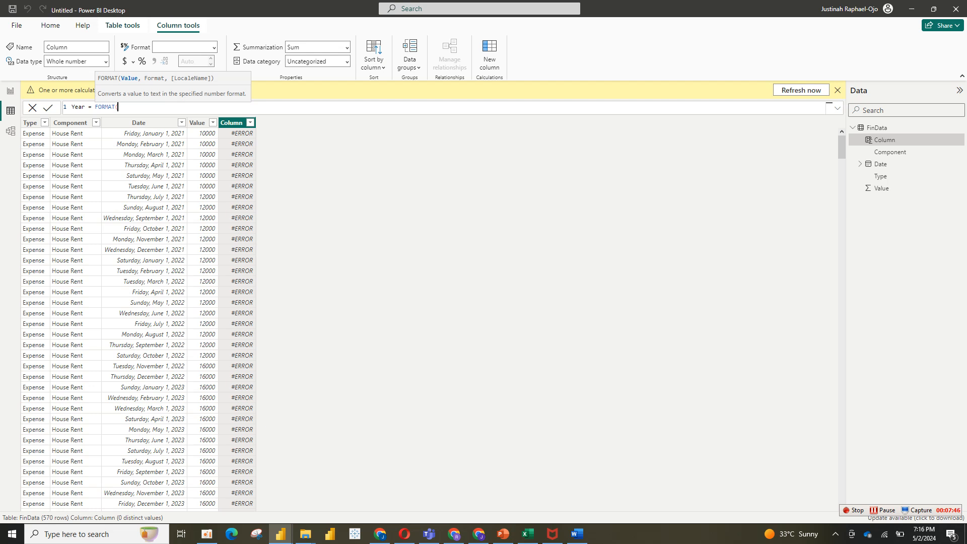
type("da")
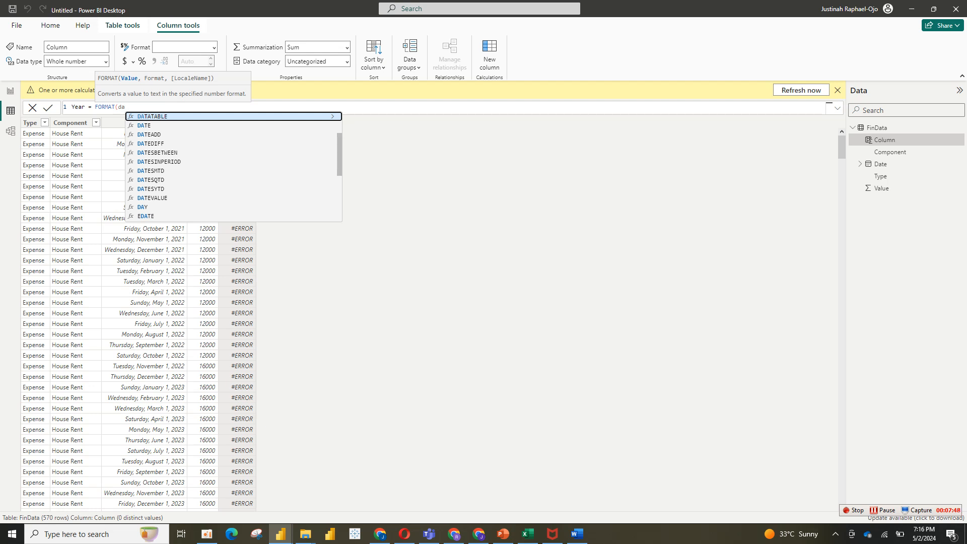
type("te")
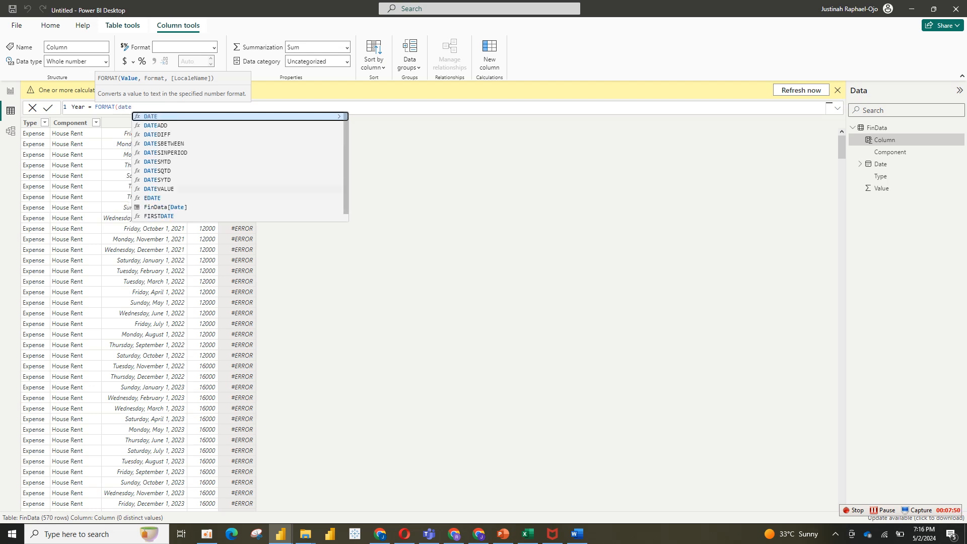
left_click(182, 206)
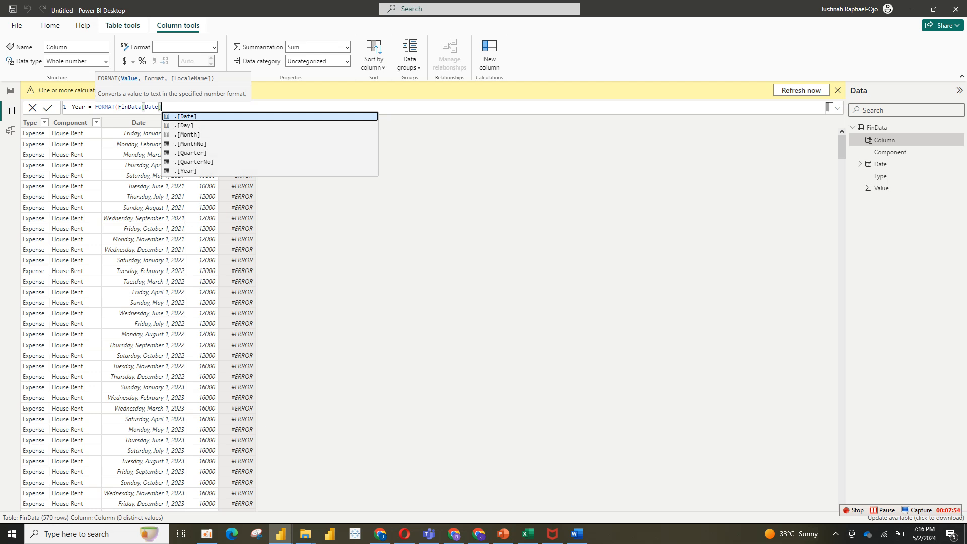
type(")")
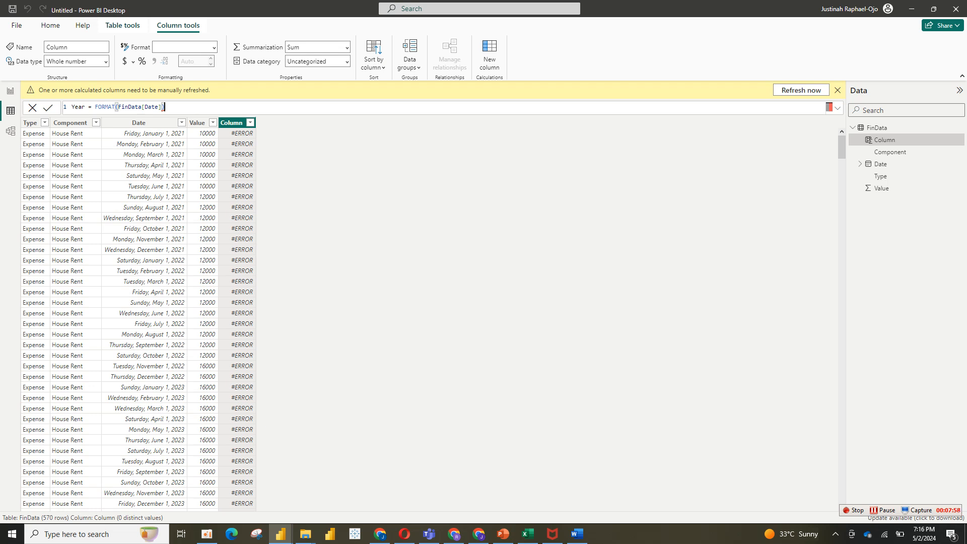
type(",")
key("BackSpace")
key("BackSpace")
key("BackSpace")
type(",")
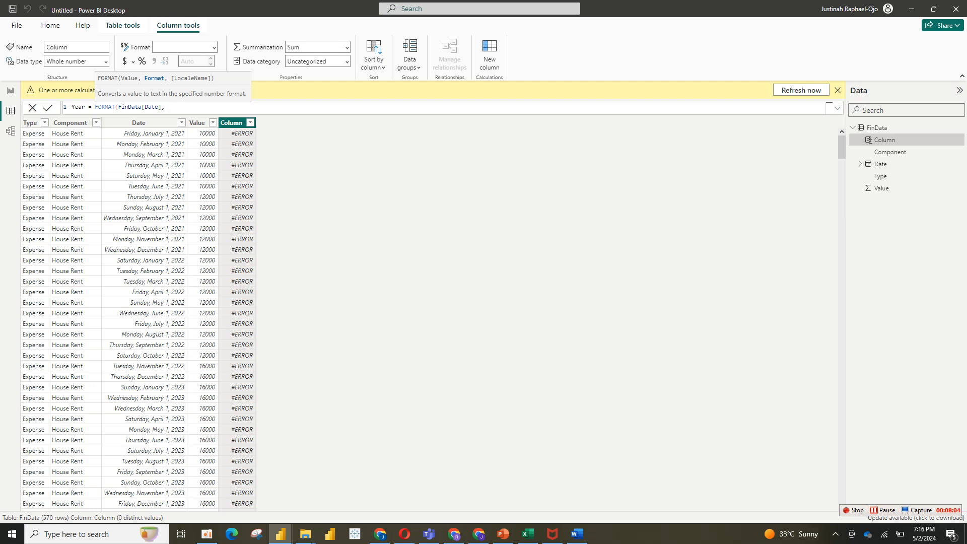
Give the Year formula the format string "yyy" and commit it.
type(" '")
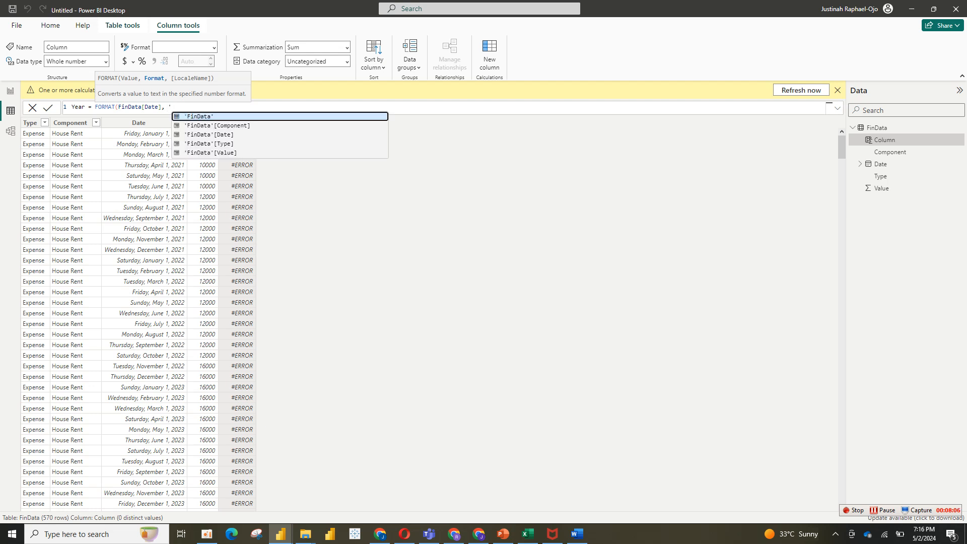
key("BackSpace")
type("\"yyy\"")
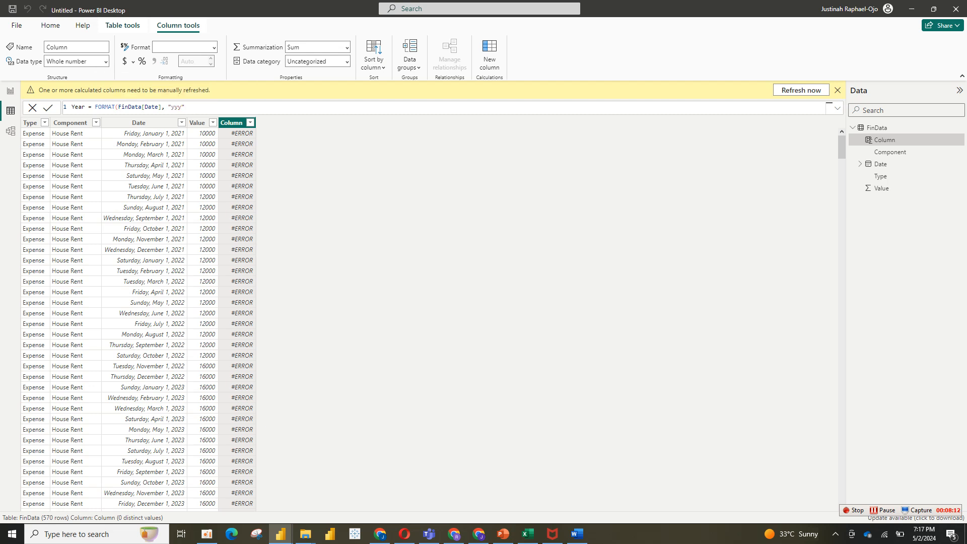
key("Return")
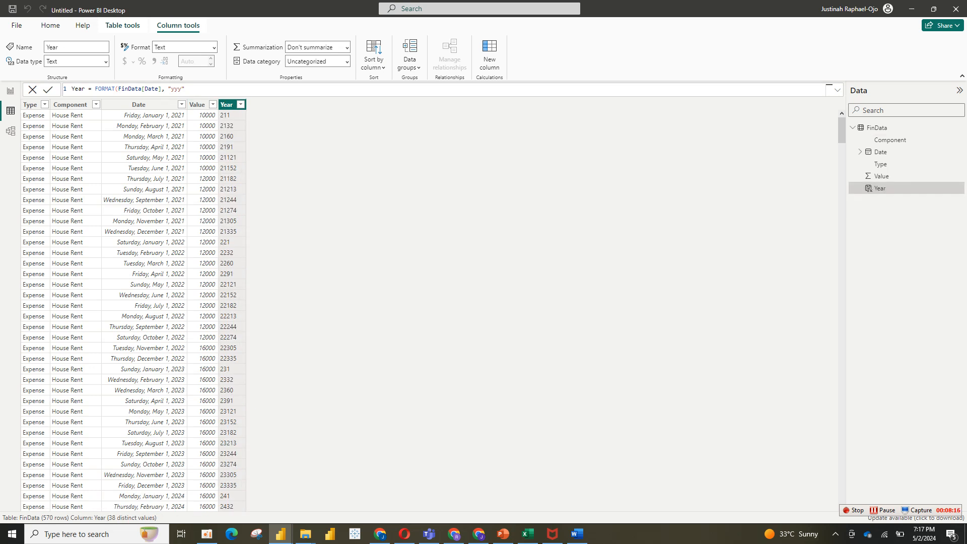
Correct the Year column's format string to "yyyy".
left_click(182, 88)
type("y")
key("Return")
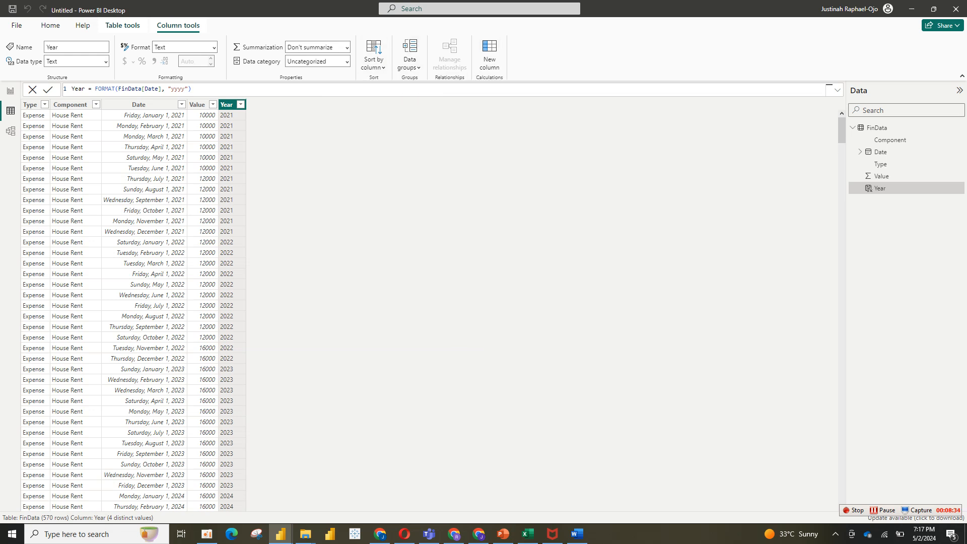
Add another calculated column to FinData and begin its formula as Month = FORMAT(FinData[Date],.
left_click(144, 136)
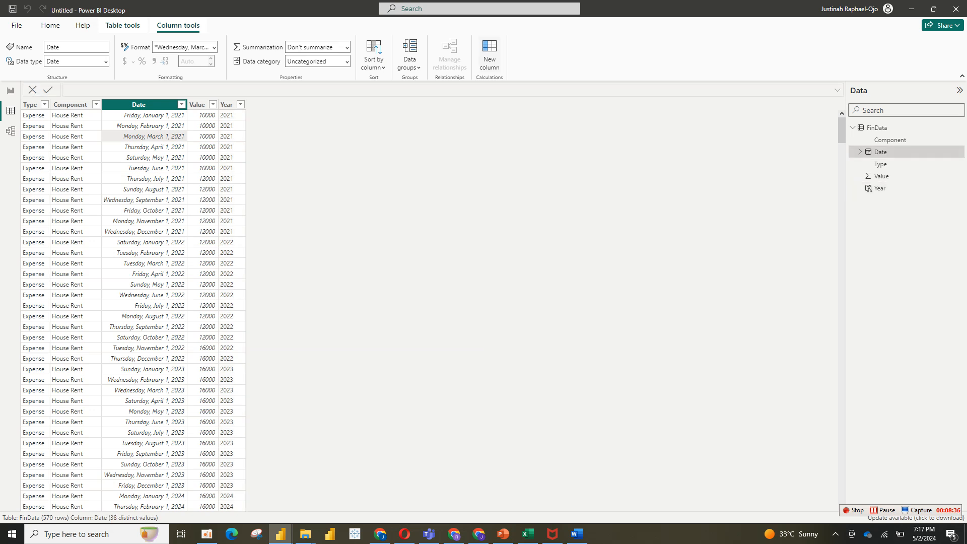
left_click(489, 54)
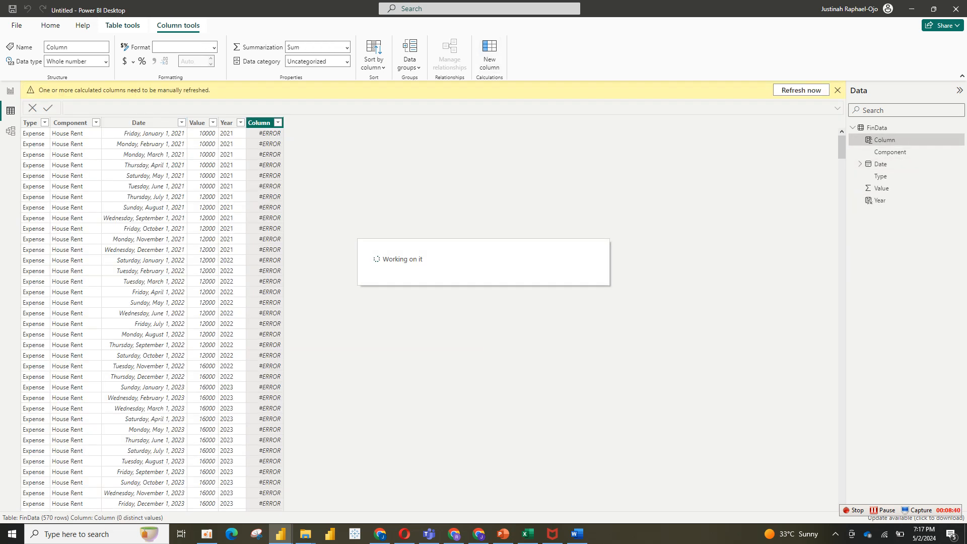
key("BackSpace")
key("BackSpace")
key("BackSpace")
key("BackSpace")
key("BackSpace")
key("BackSpace")
key("BackSpace")
key("BackSpace")
type("Mo")
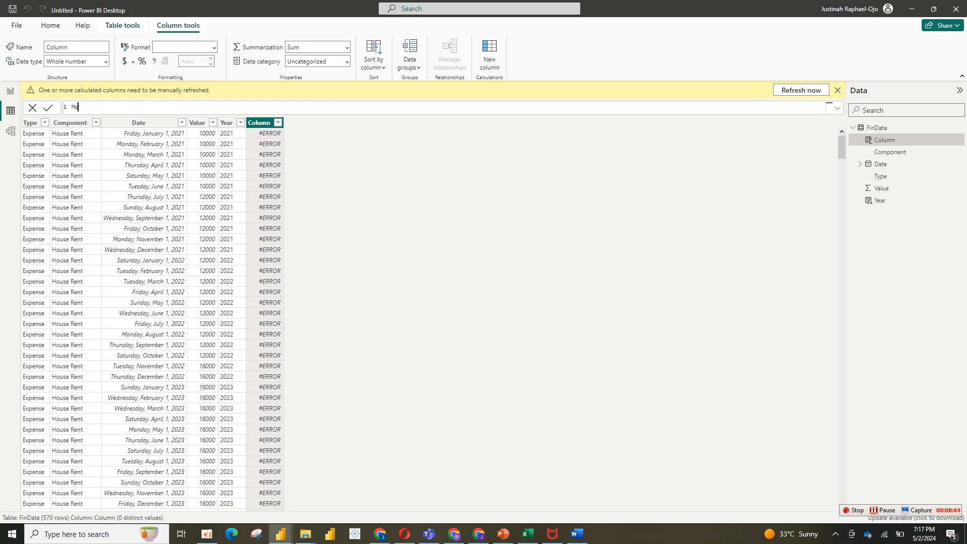
type("nth = Fo")
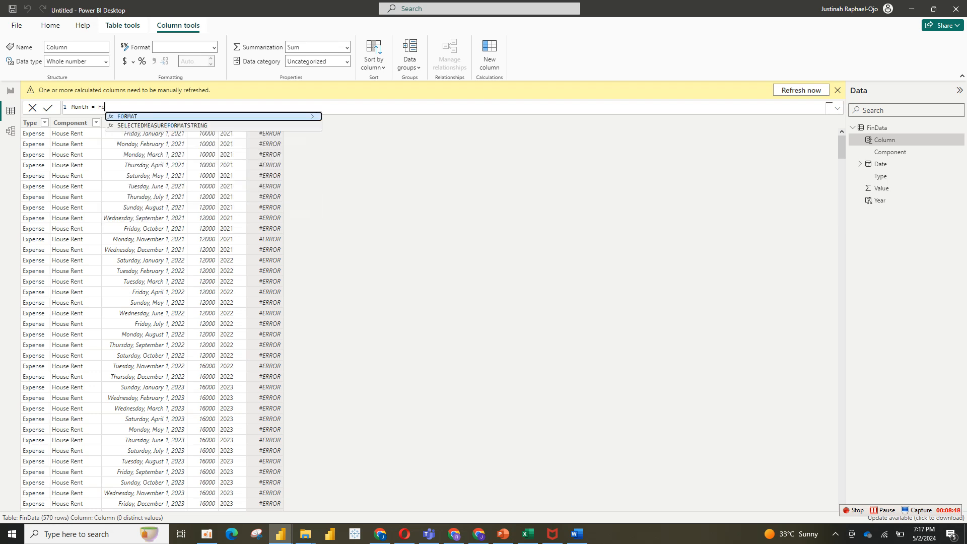
key("Tab")
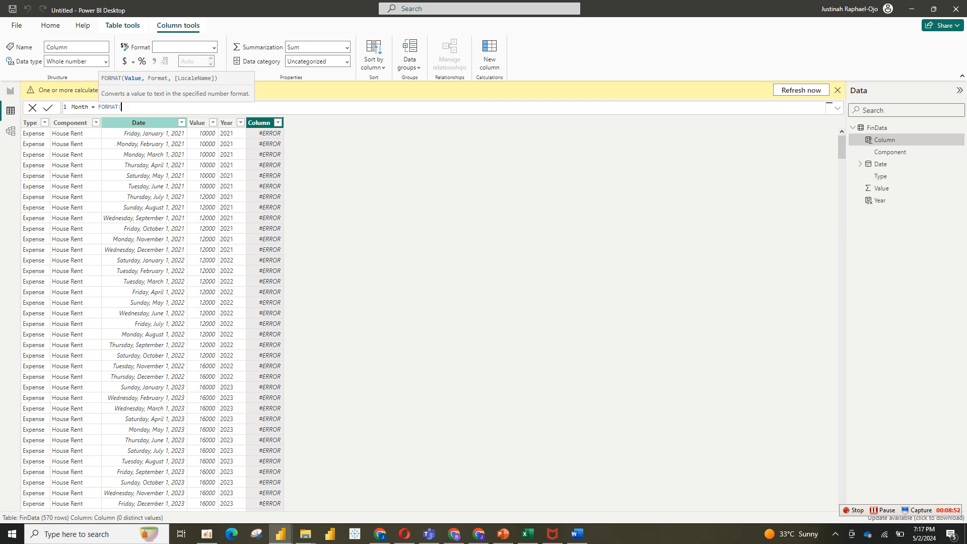
type("dat")
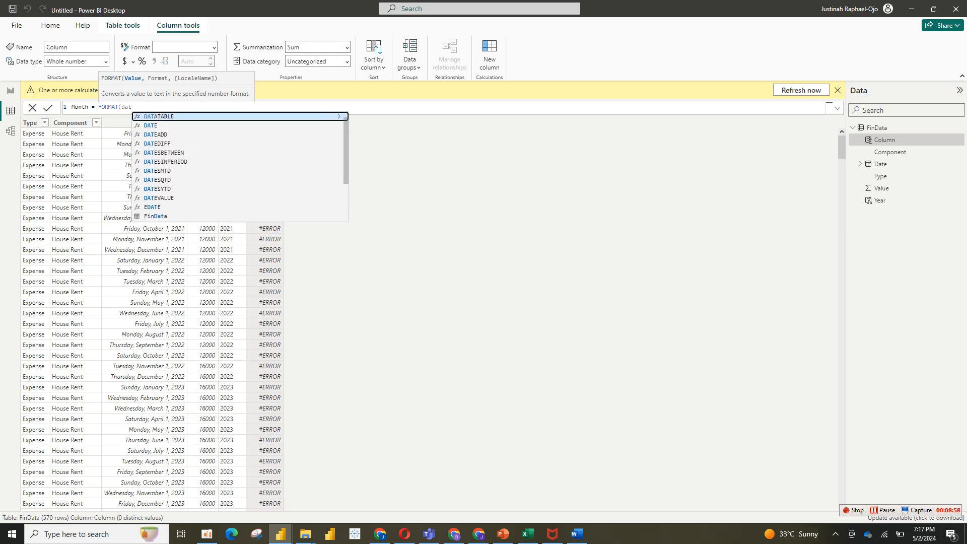
type("e")
left_click(169, 207)
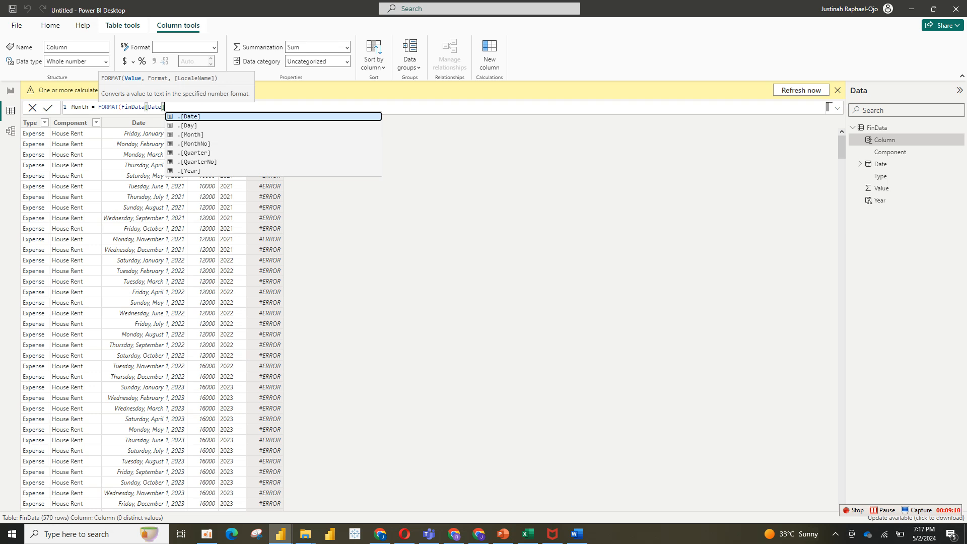
type(",")
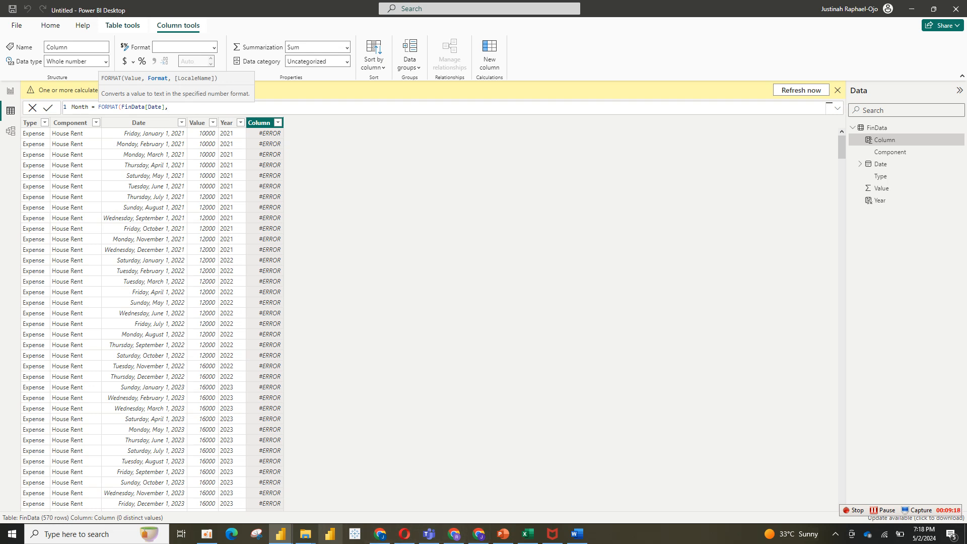
View the finished dashboard in the finace report for reference and return to the untitled report.
mouse_move(280, 534)
left_click(226, 491)
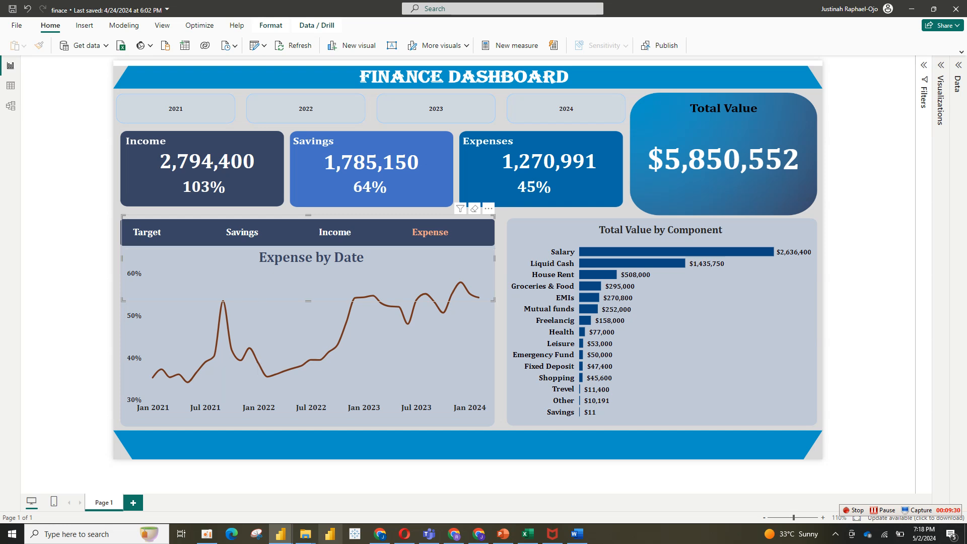
mouse_move(280, 533)
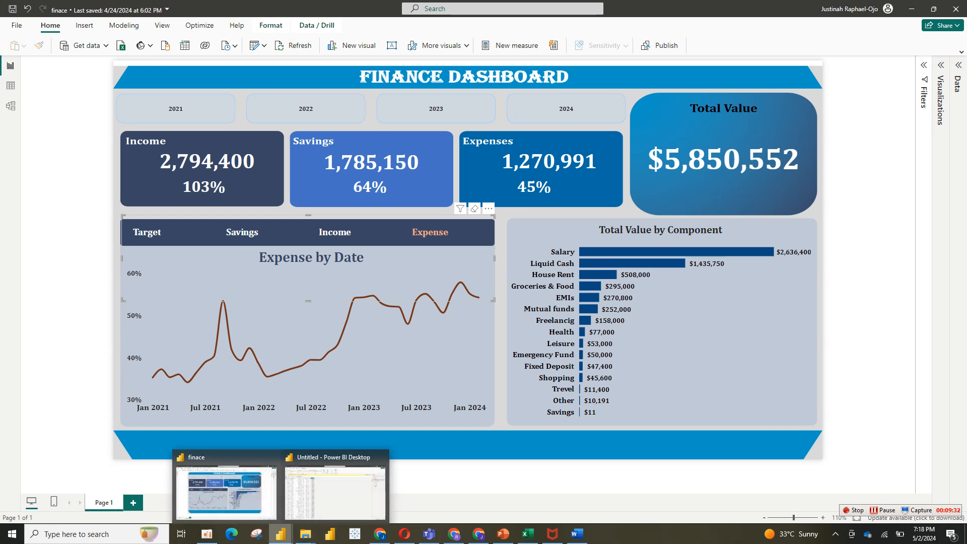
left_click(334, 491)
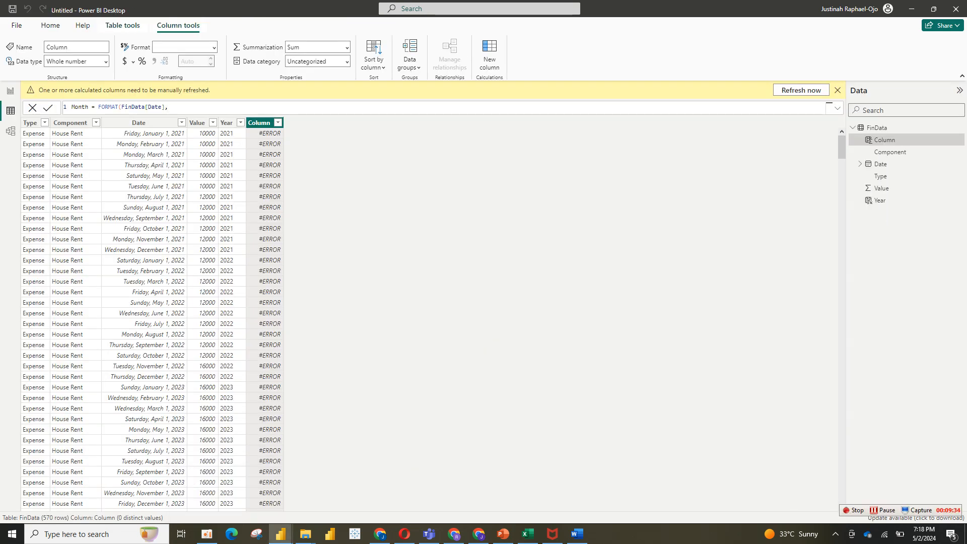
Complete the Month formula with the format string "mmm-yyy" and commit it.
type("\"mmm-yyy")
type("\")")
key("Return")
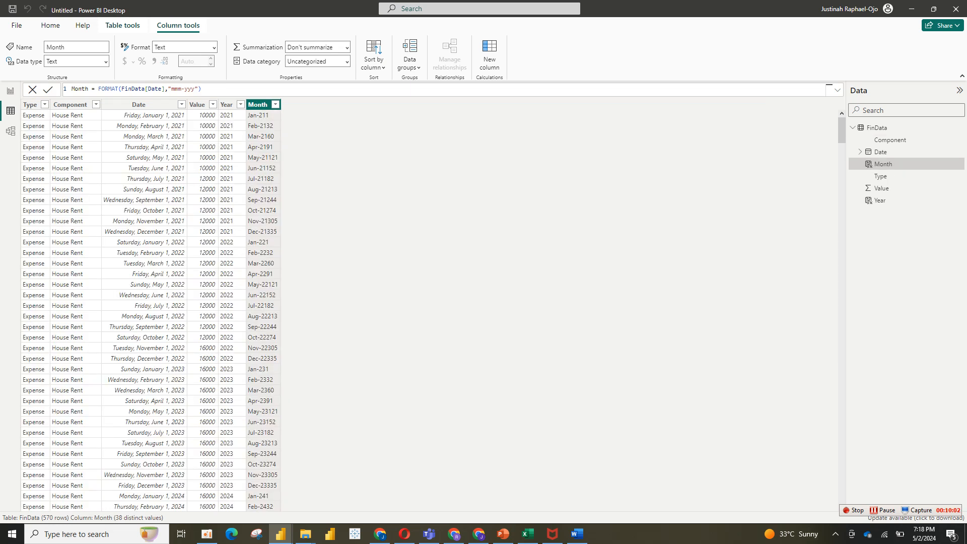
Correct the Month column's format string to "mmm-yyyy".
left_click(195, 89)
type("y")
key("Return")
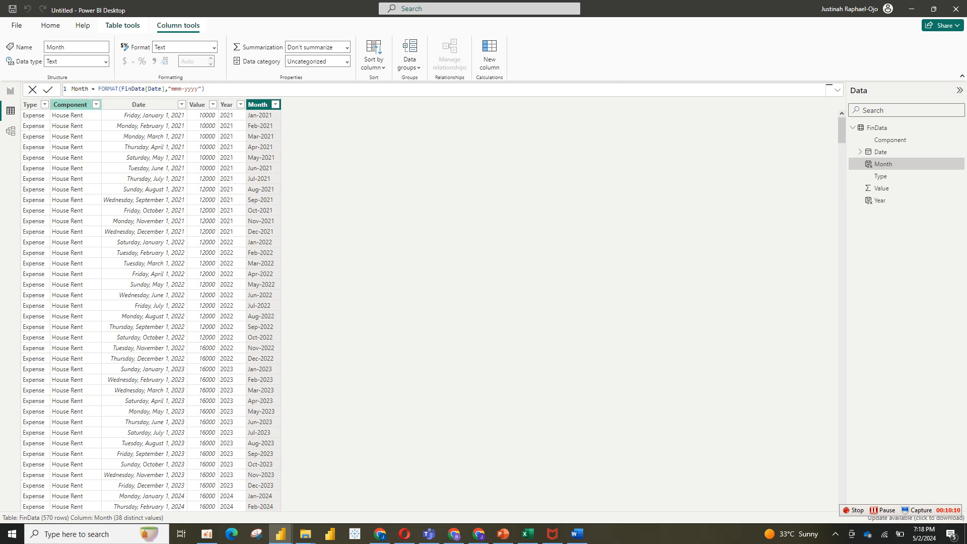
Return the untitled report to its canvas and view the finished dashboard in the finace report.
left_click(10, 90)
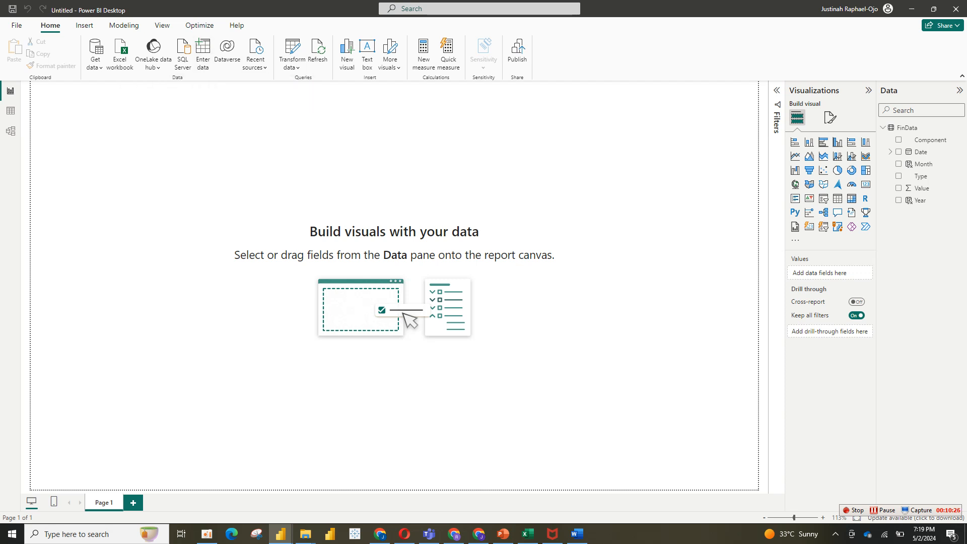
mouse_move(527, 534)
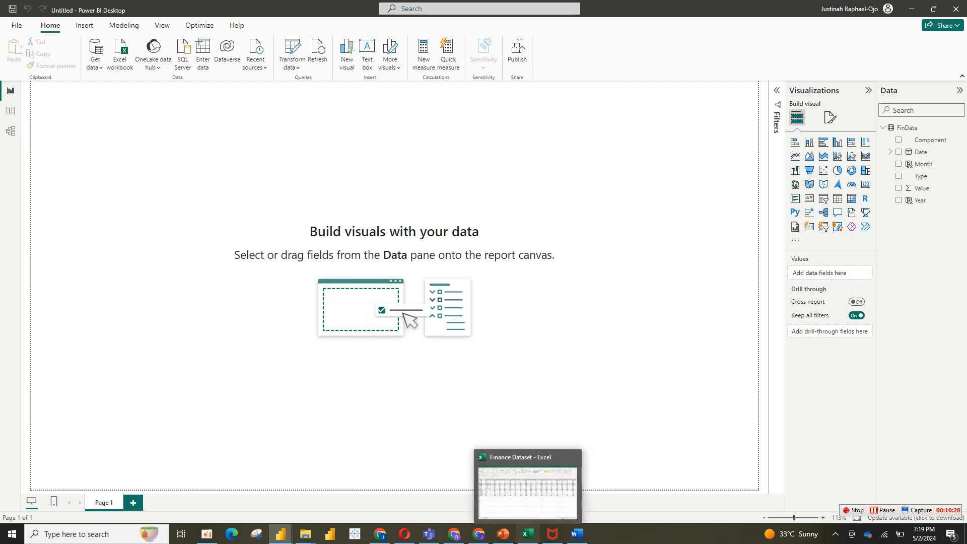
mouse_move(280, 534)
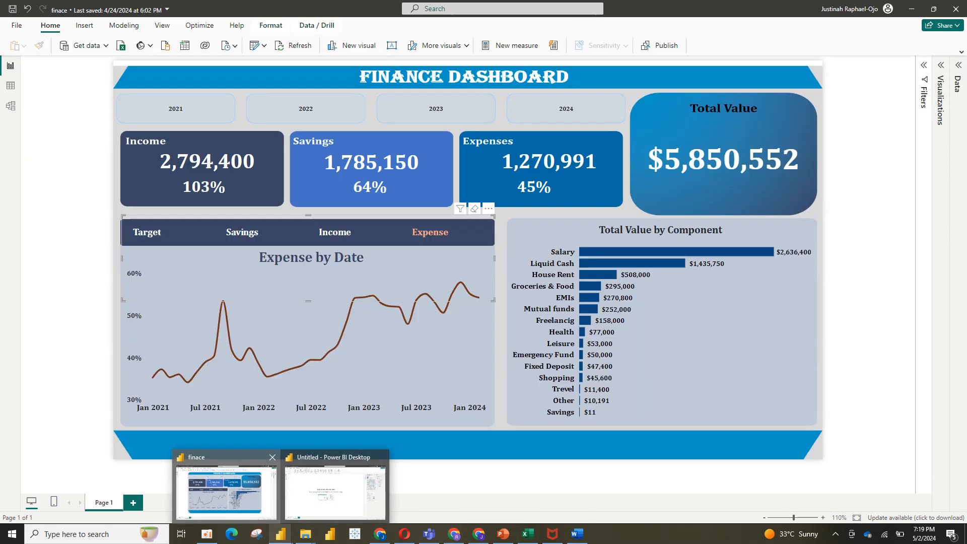
left_click(228, 490)
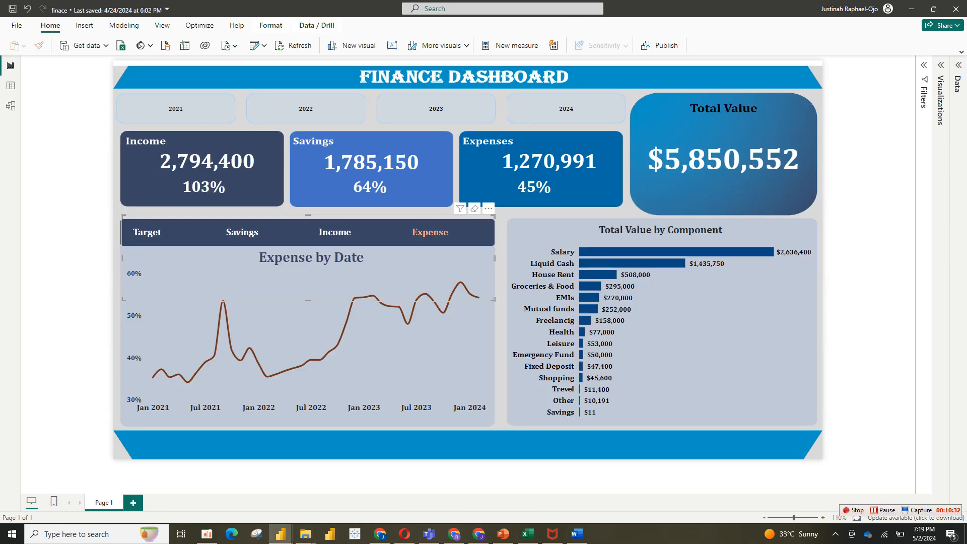
Examine the All Measures table's fields in the finace report and return to the untitled Power BI report.
left_click(958, 65)
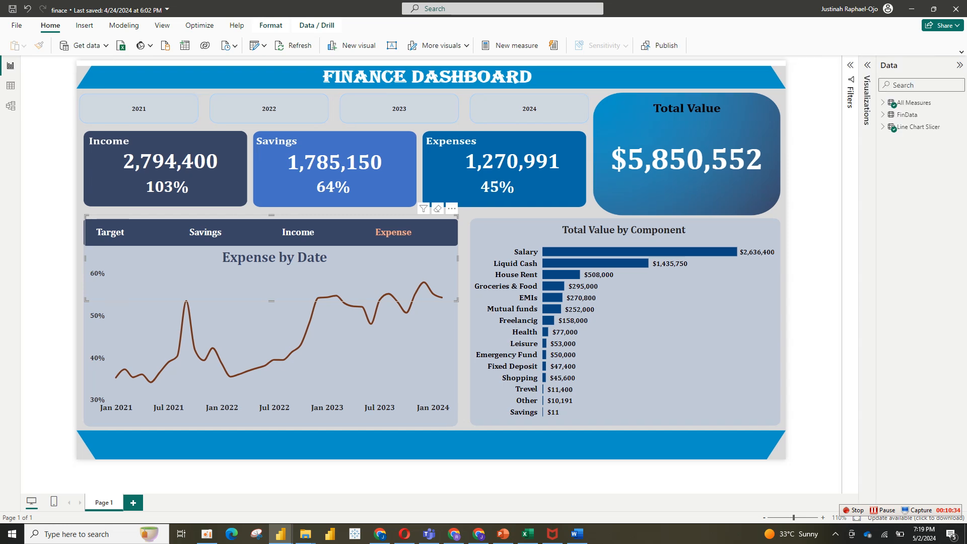
left_click(901, 102)
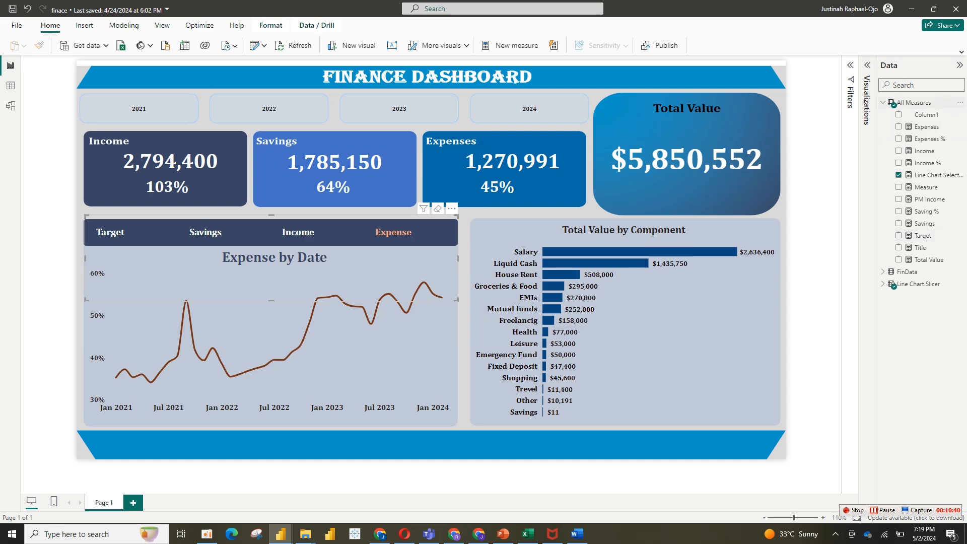
left_click(882, 102)
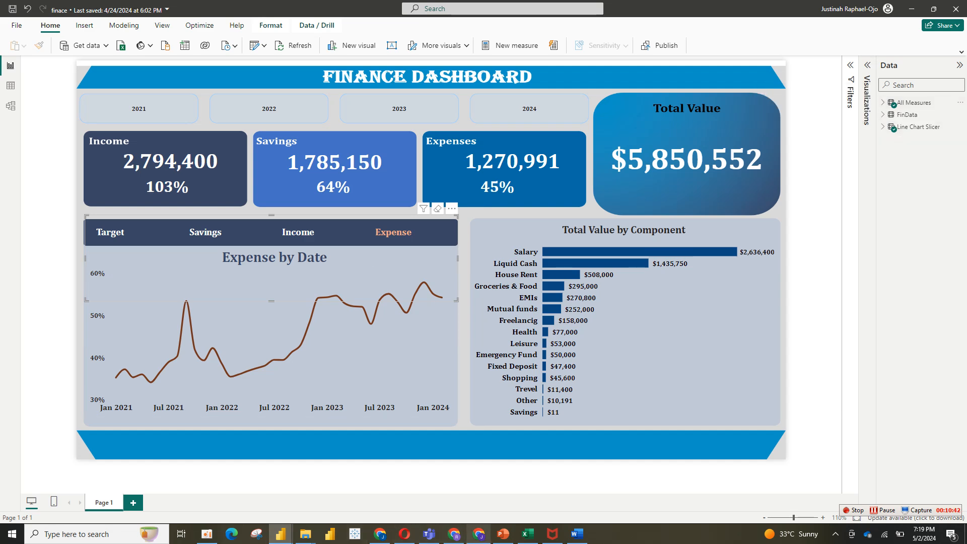
mouse_move(527, 534)
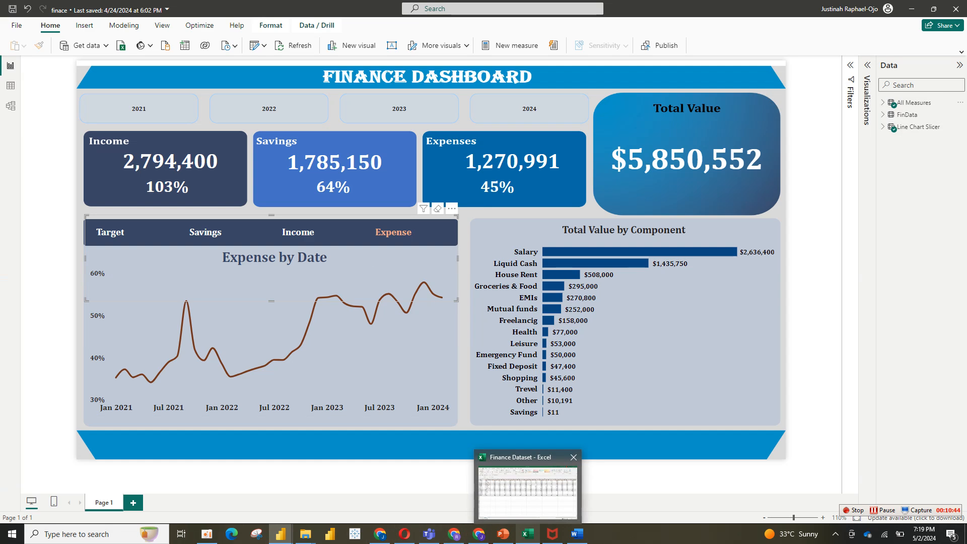
mouse_move(306, 534)
mouse_move(358, 493)
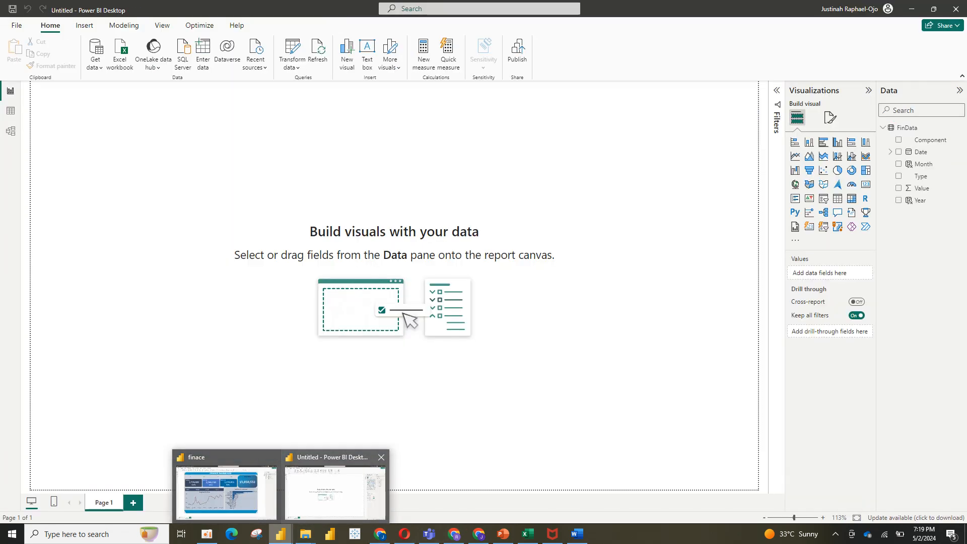
left_click(334, 491)
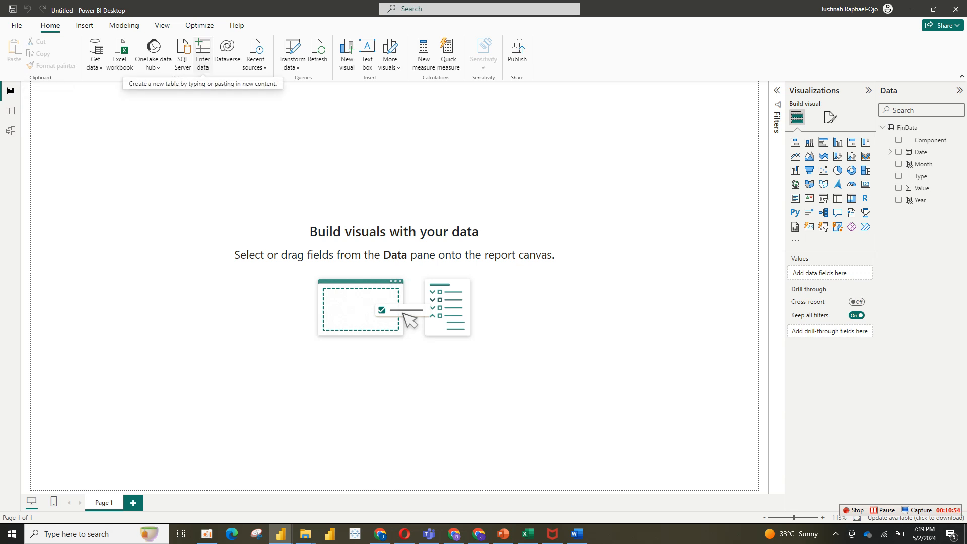
Create and load an empty table named "All Measure" to hold the report's measures.
left_click(203, 53)
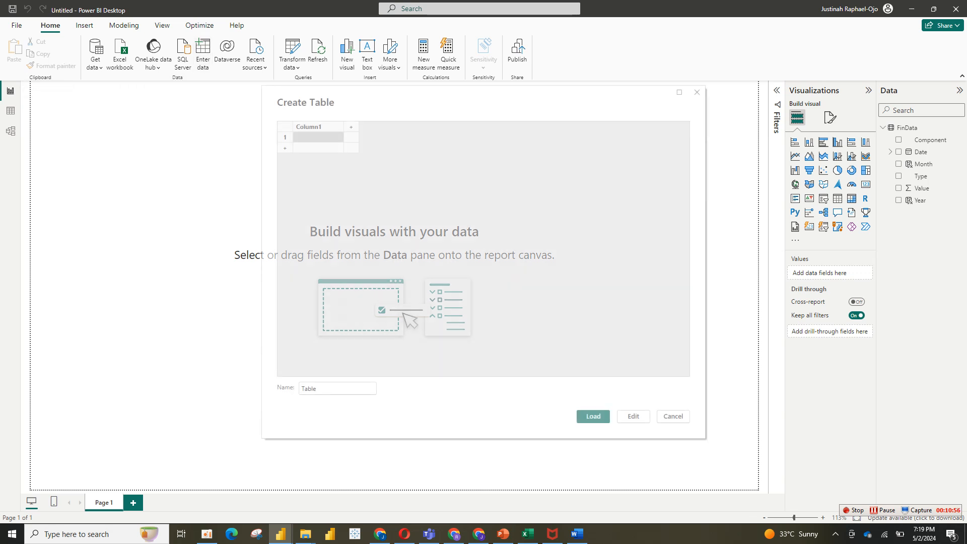
double_click(309, 388)
type("All")
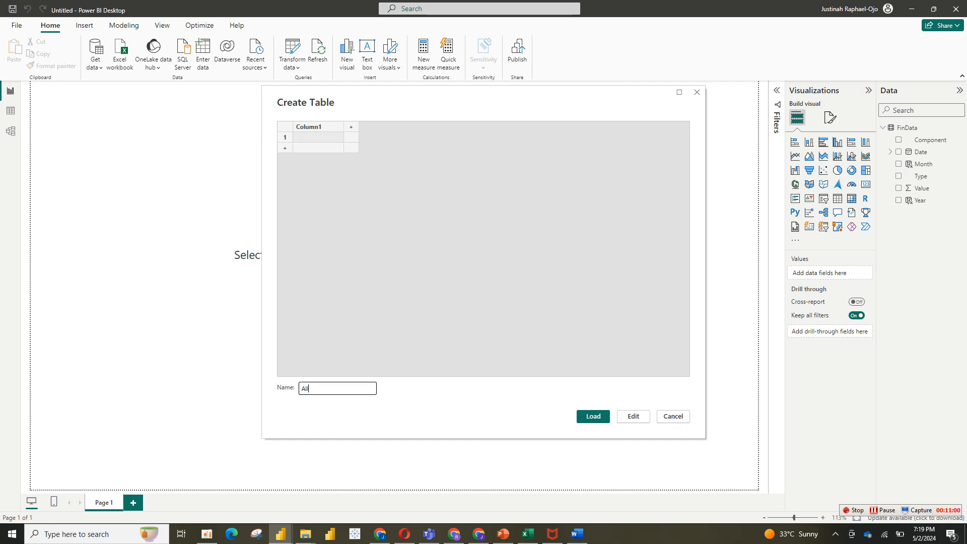
type(" Measure")
key("Return")
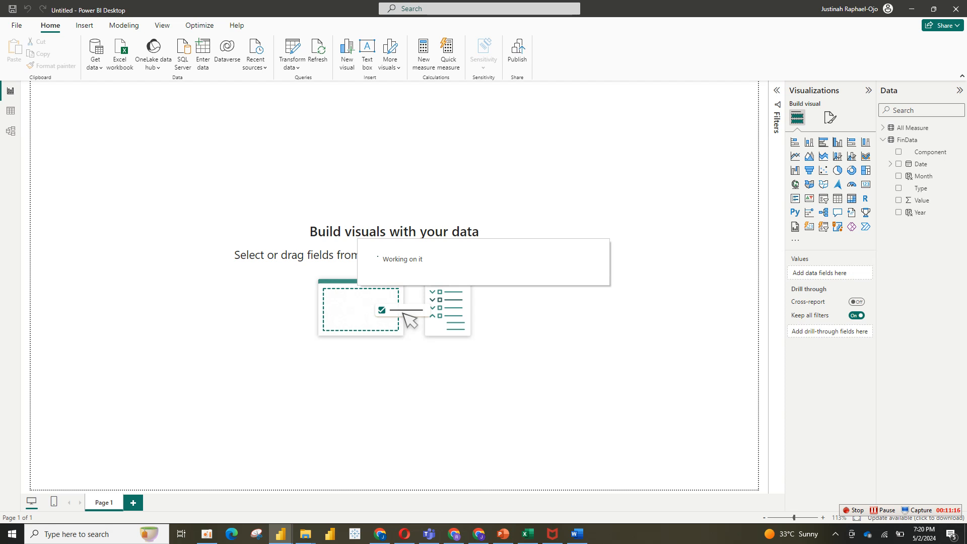
Add the measure Total Value = SUM(FinData[Value]) to the All Measure table and format it as currency with a thousands separator.
left_click(882, 140)
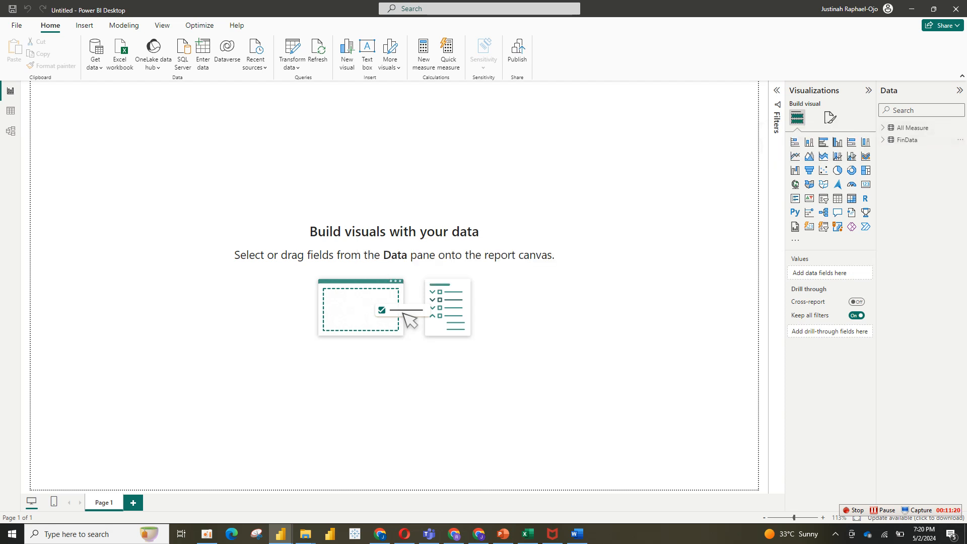
left_click(882, 128)
right_click(918, 130)
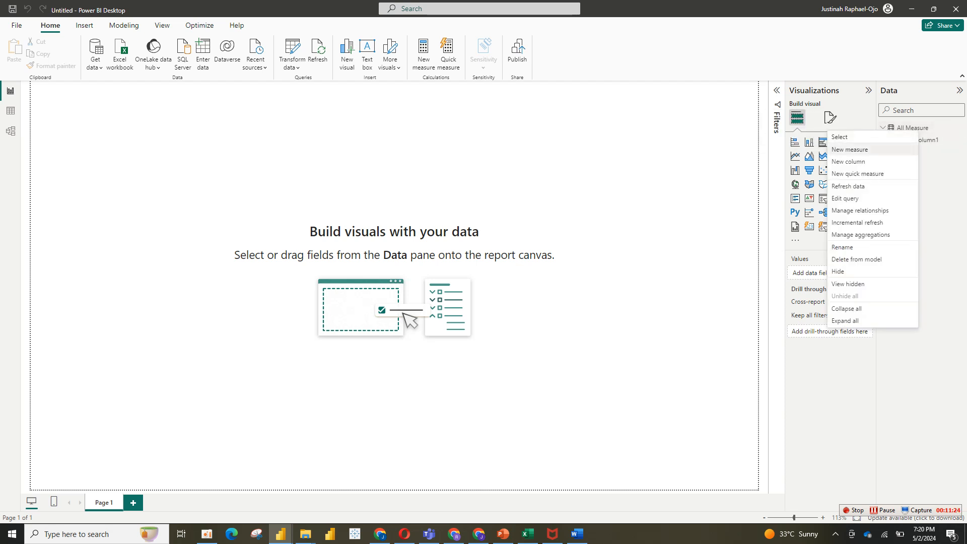
left_click(858, 150)
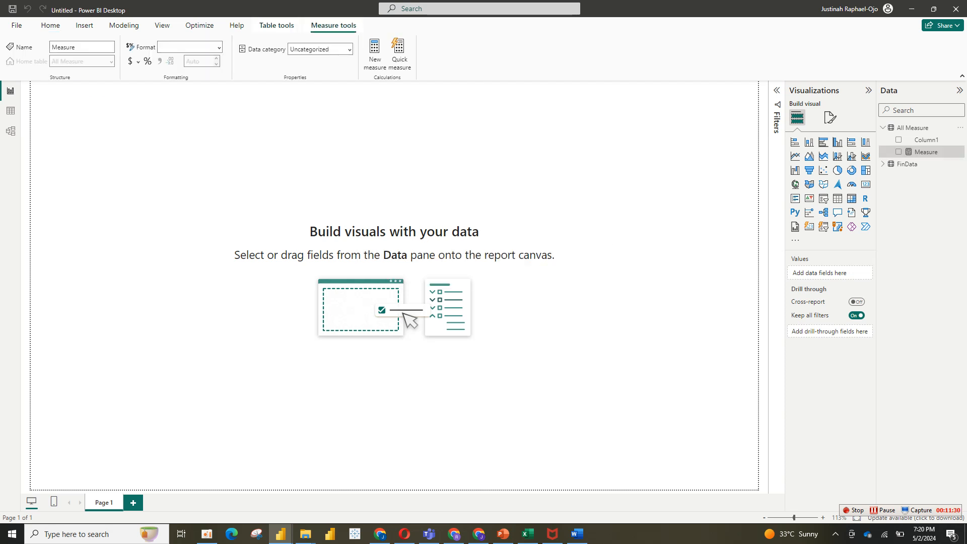
type("To")
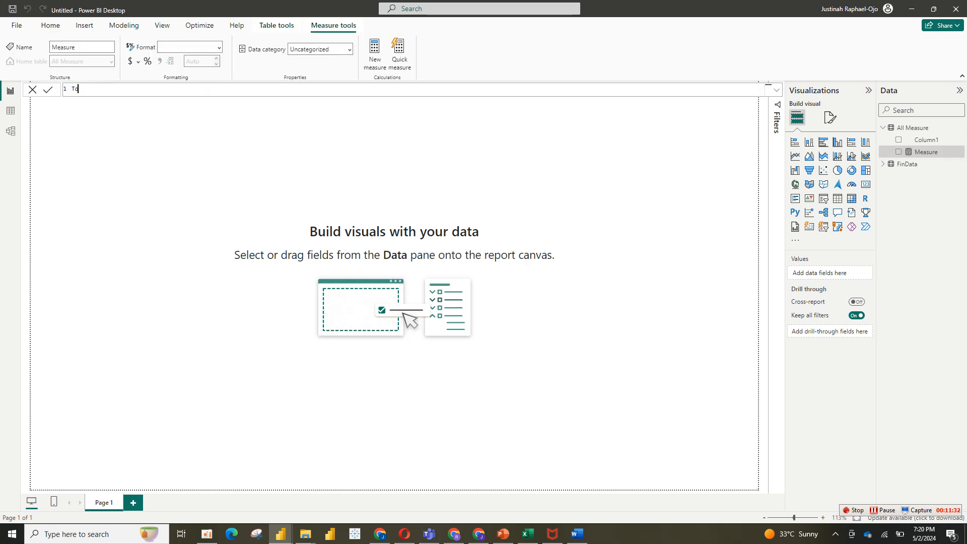
type("tal Value =sum")
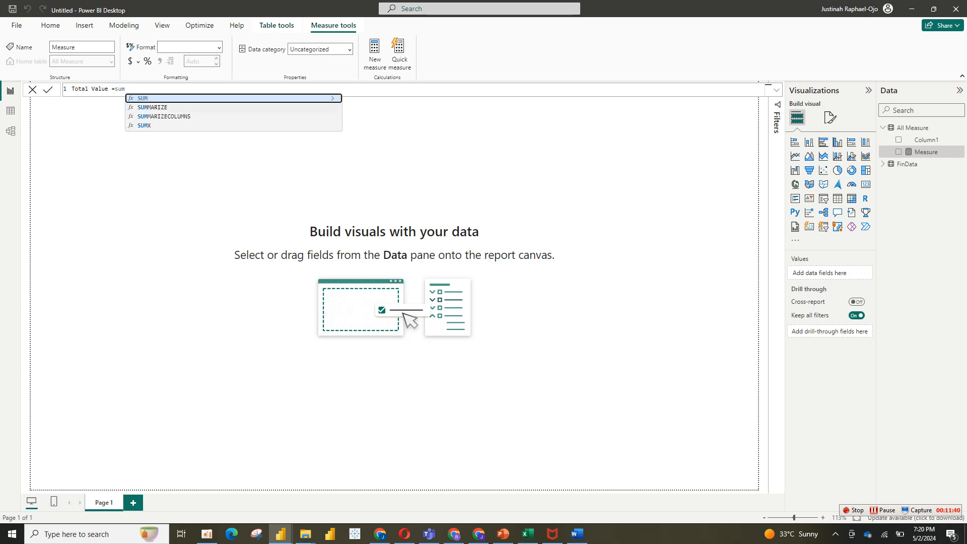
key("Tab")
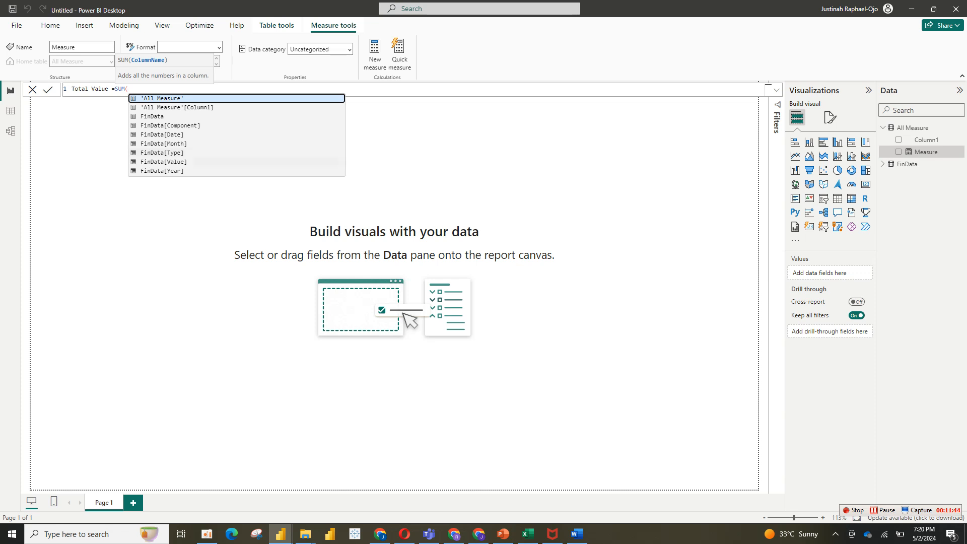
left_click(163, 162)
type(")")
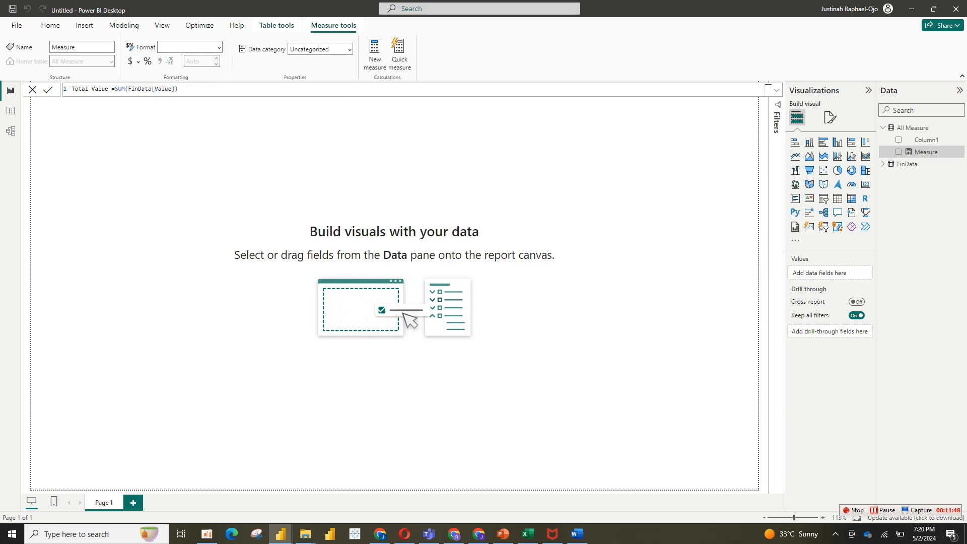
key("Return")
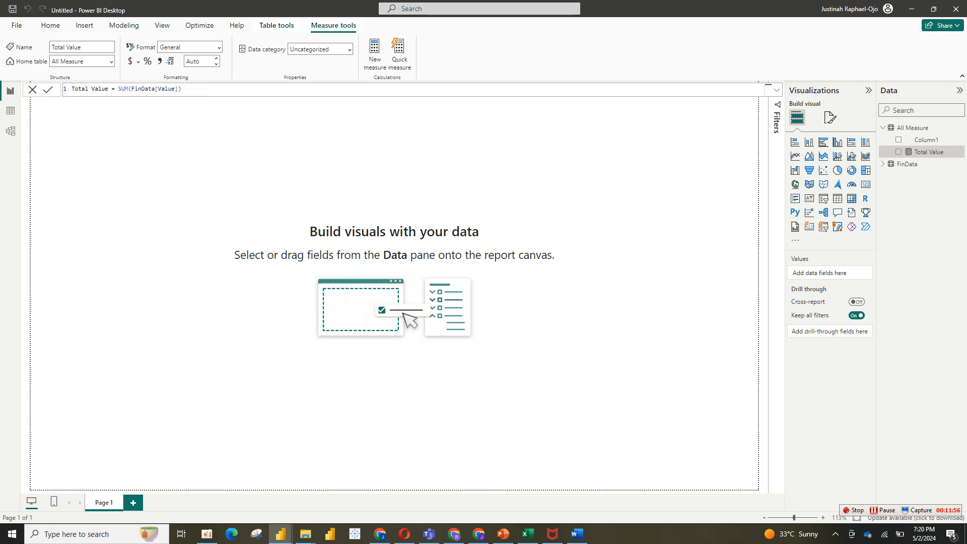
left_click(159, 61)
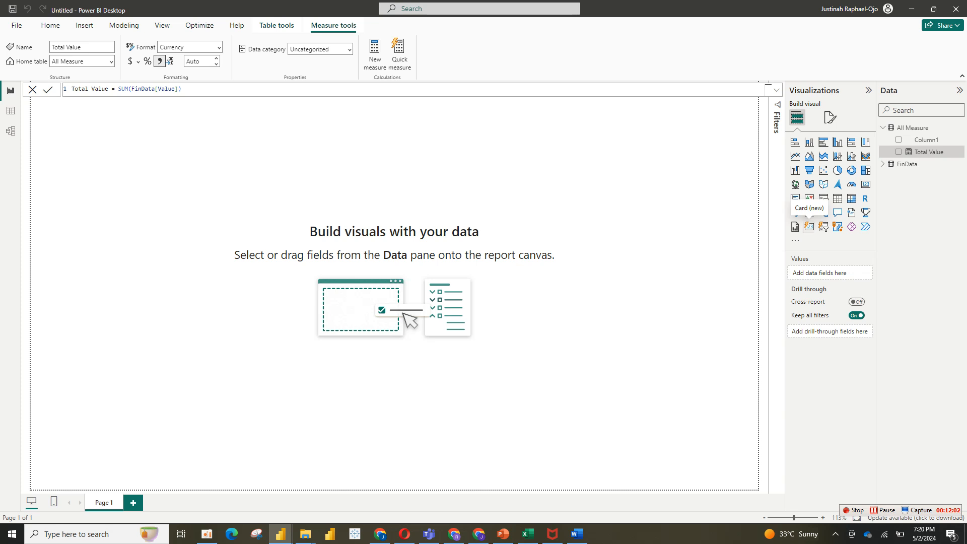
Add a new-style card showing Total Value, move it away from the page corner and resize it to a small rectangle.
left_click(809, 225)
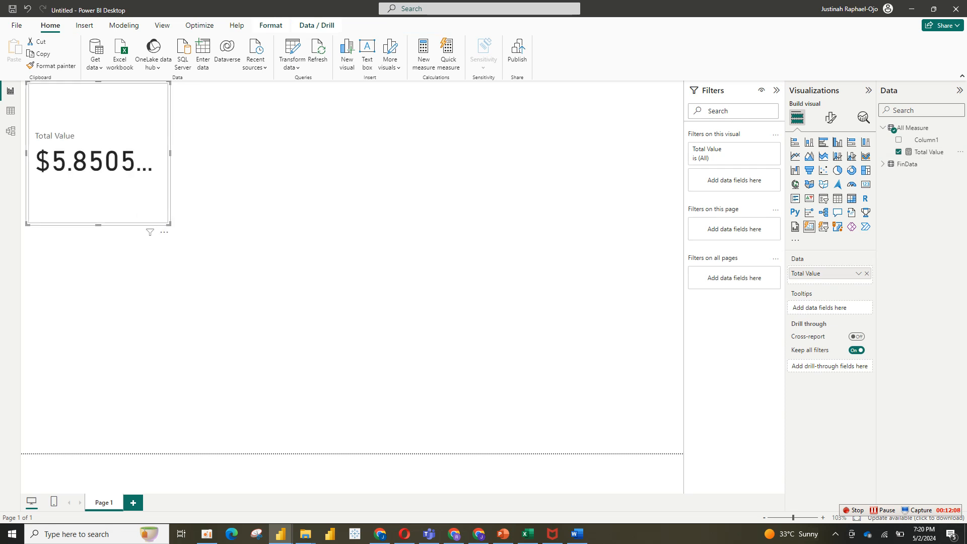
left_click_drag(126, 201, 182, 275)
left_click_drag(226, 297, 304, 288)
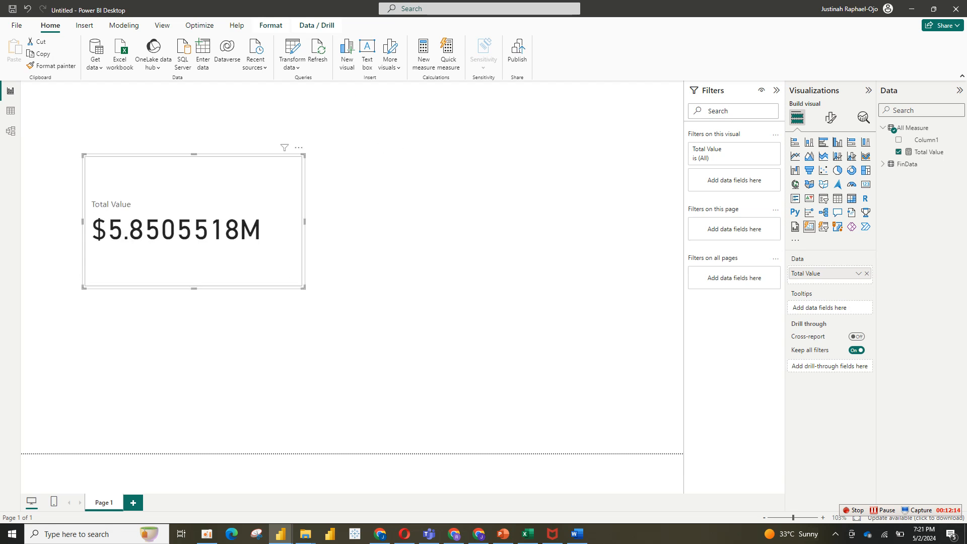
left_click_drag(304, 287, 264, 265)
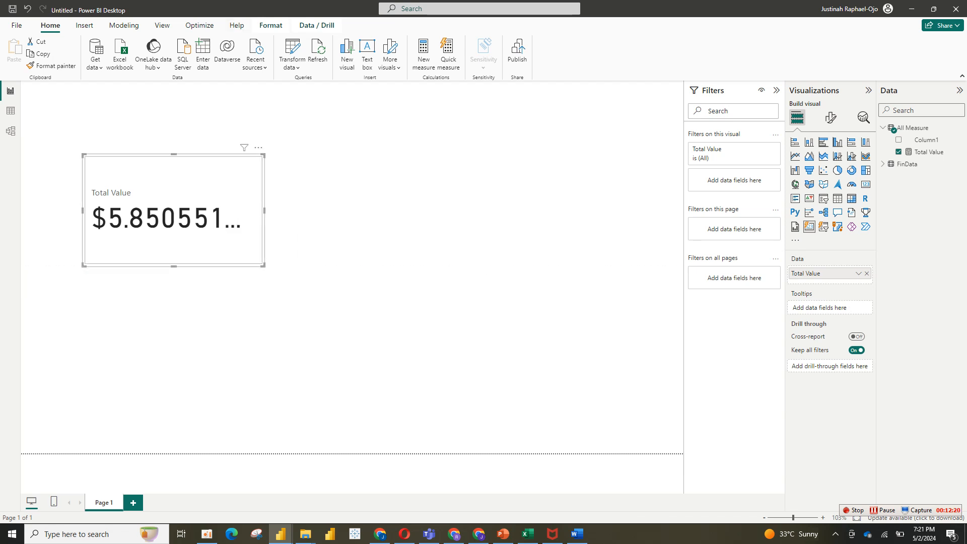
left_click_drag(263, 265, 231, 255)
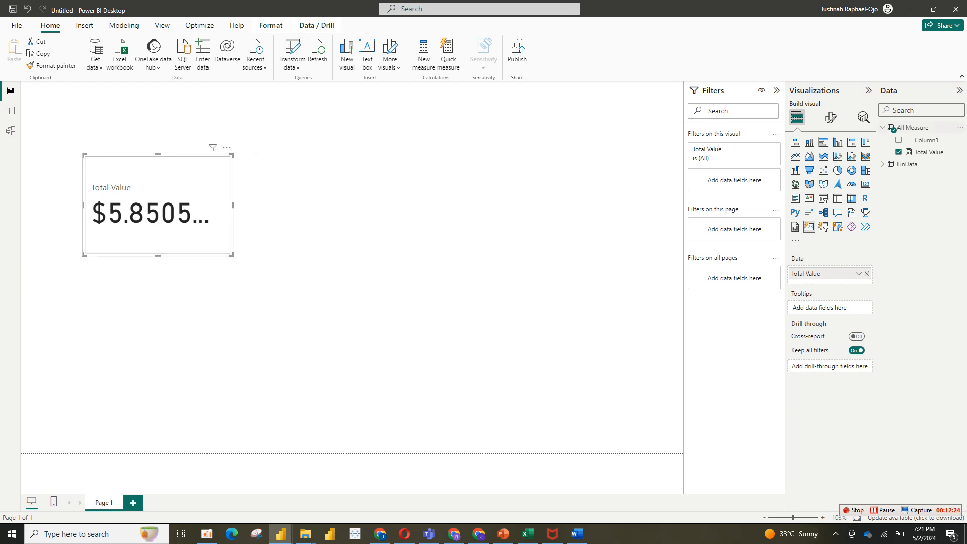
Start another measure in the All Measure table and name it Total Income.
right_click(929, 152)
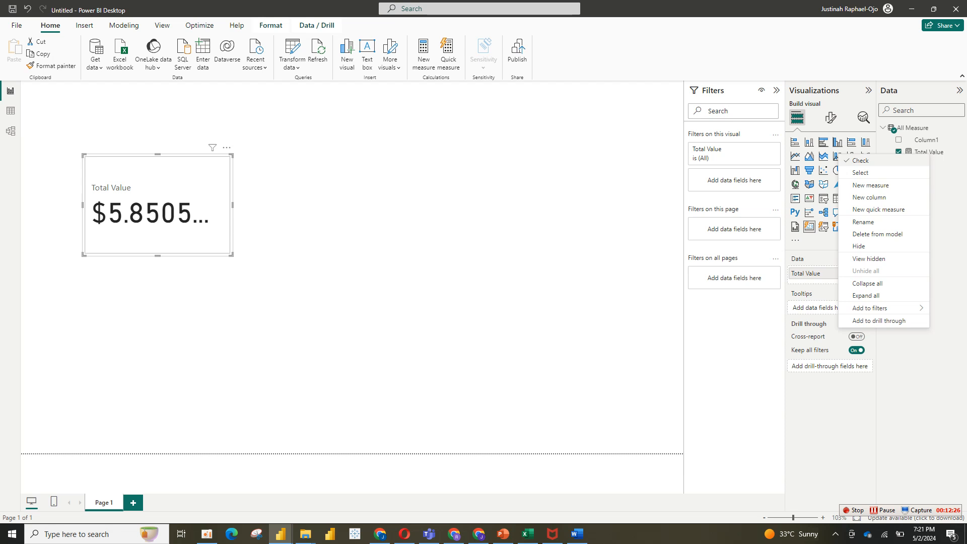
left_click(860, 172)
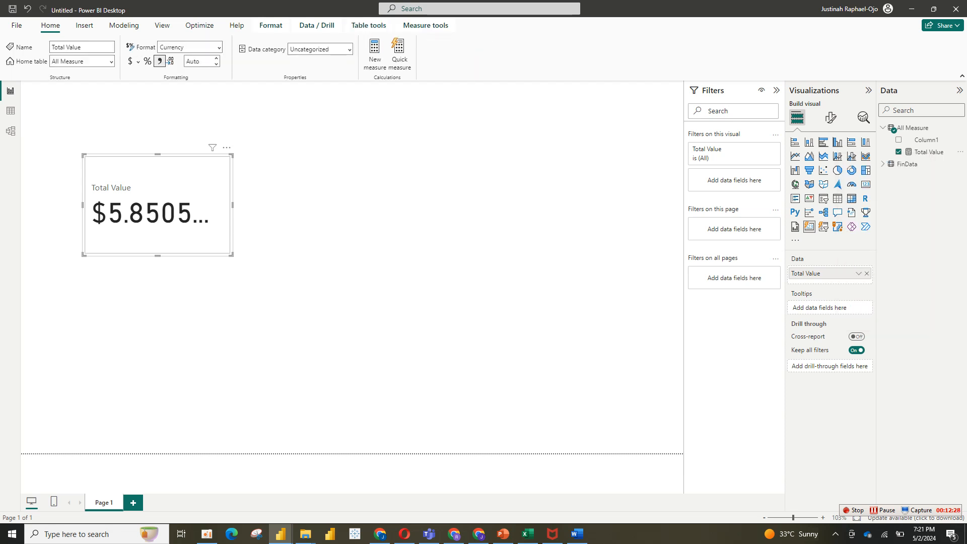
left_click(375, 55)
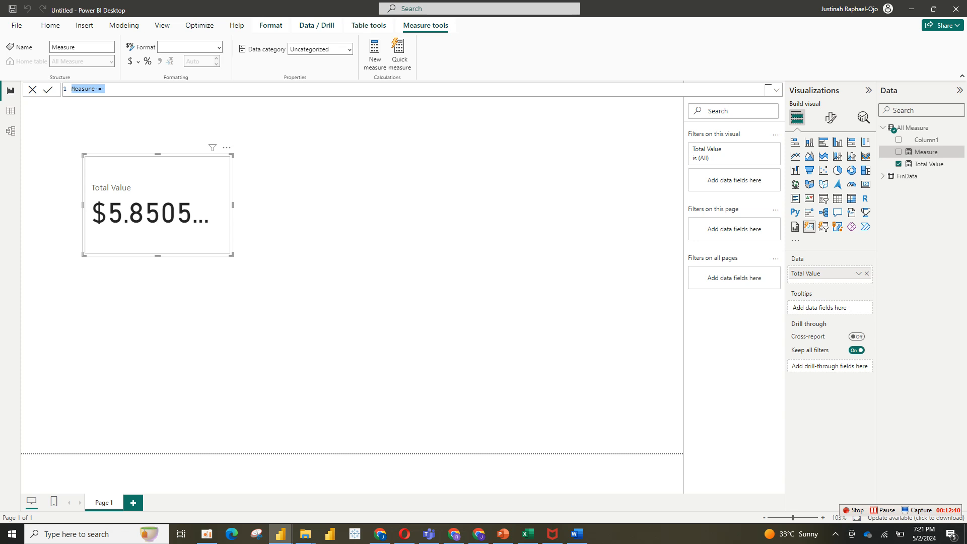
type("Total Income =")
Check the types and components in the Finance Dataset workbook in Excel and return to the untitled Power BI report.
mouse_move(527, 534)
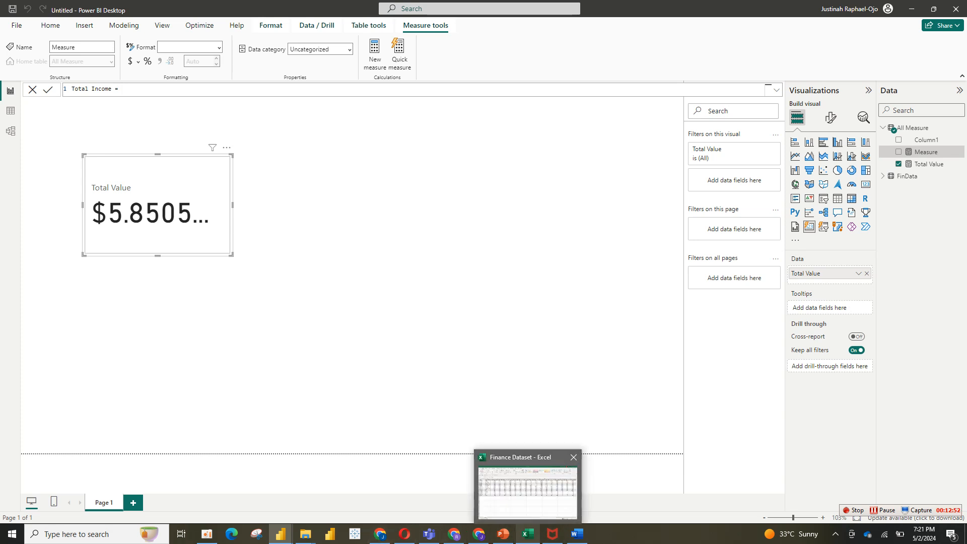
left_click(527, 491)
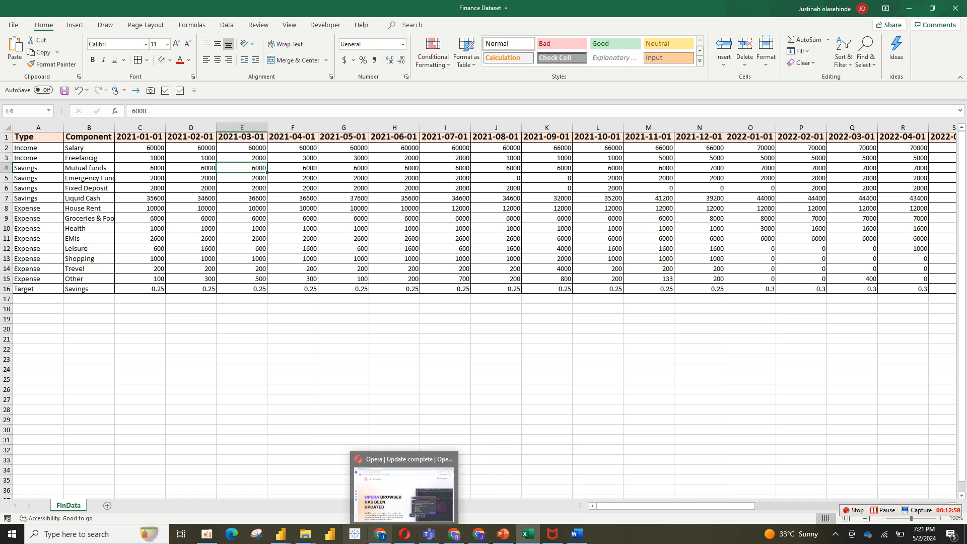
mouse_move(380, 534)
left_click(330, 486)
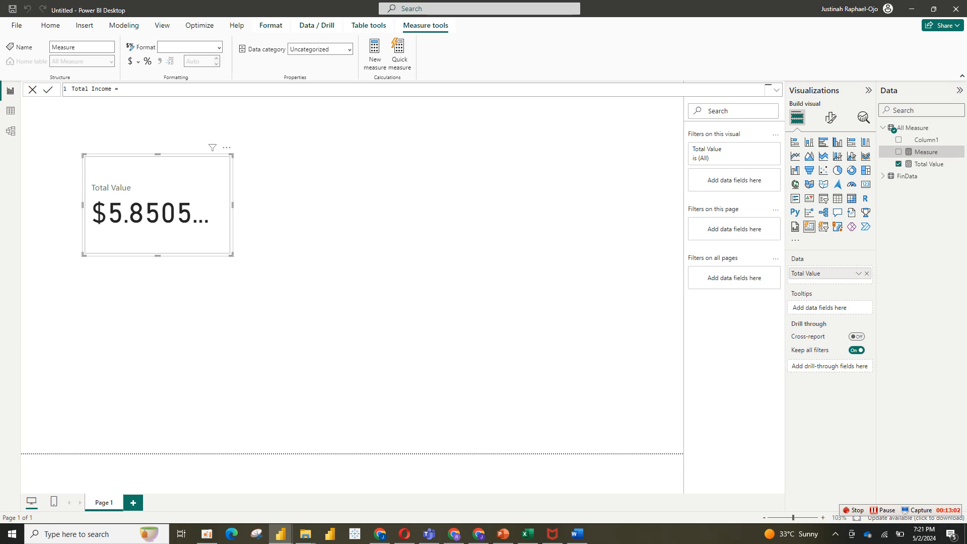
Define the Total Income measure as CALCULATE([Total Value], FinData[Type], "Income") and commit it.
type("ca")
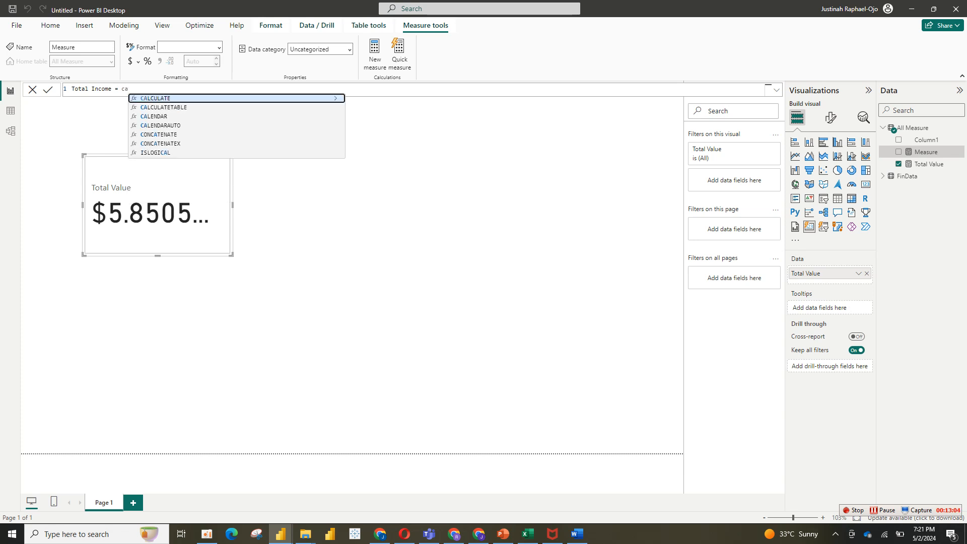
key("Tab")
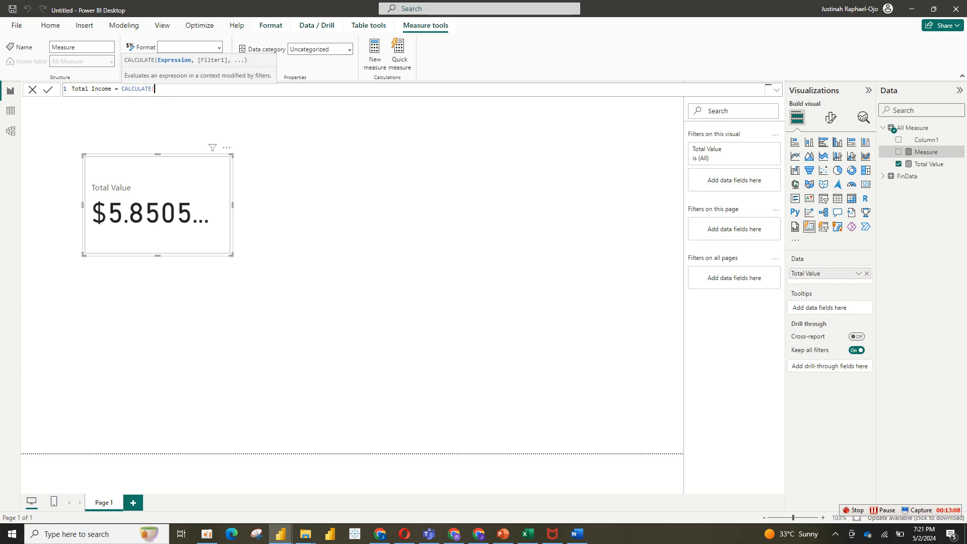
type("tot")
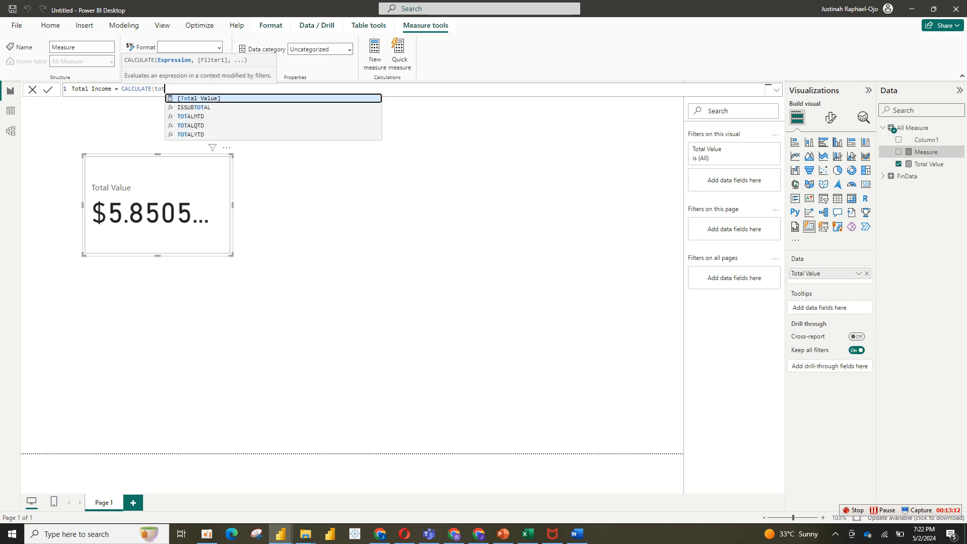
key("Tab")
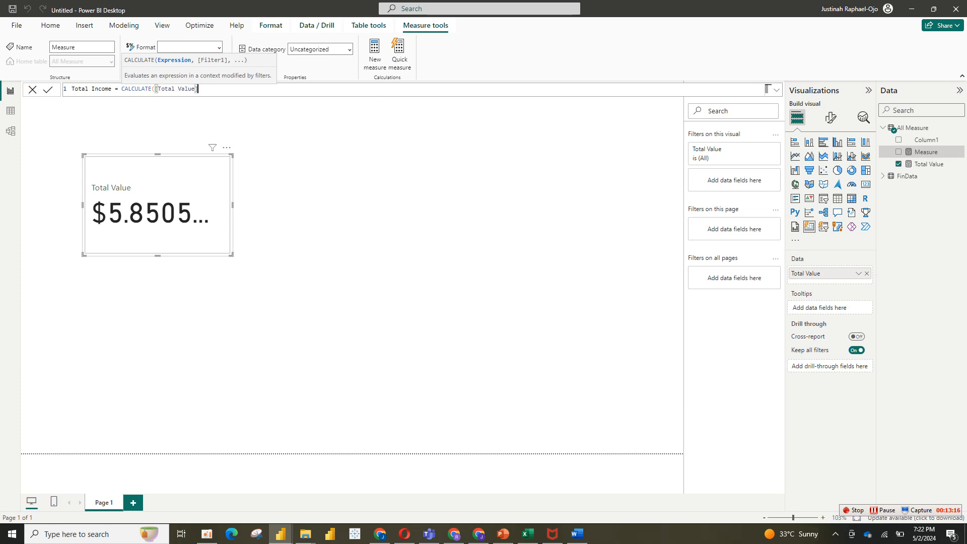
type(", ty")
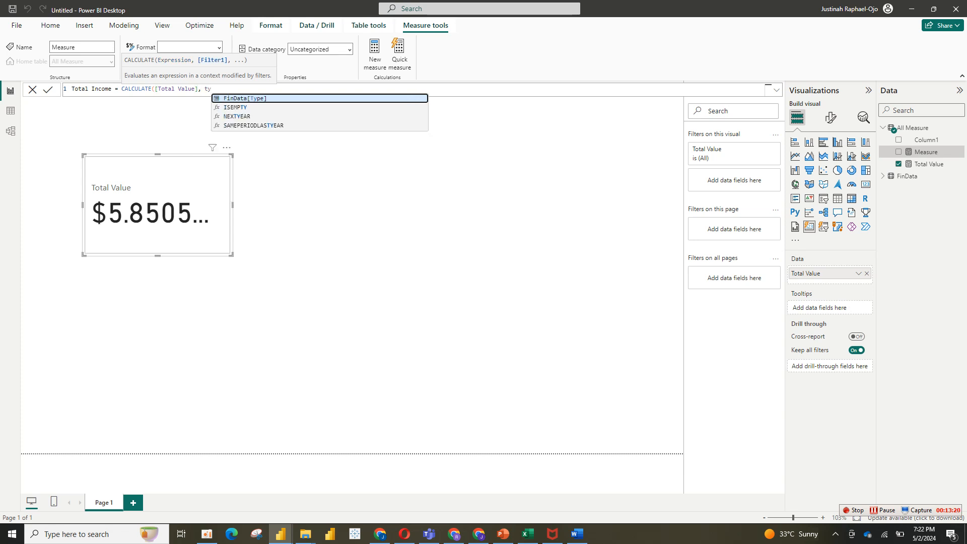
key("Tab")
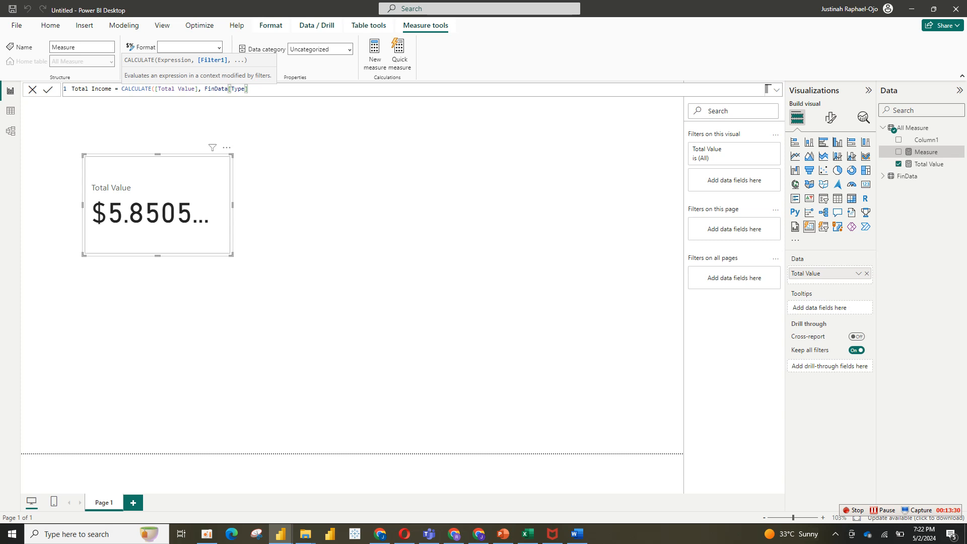
type(",")
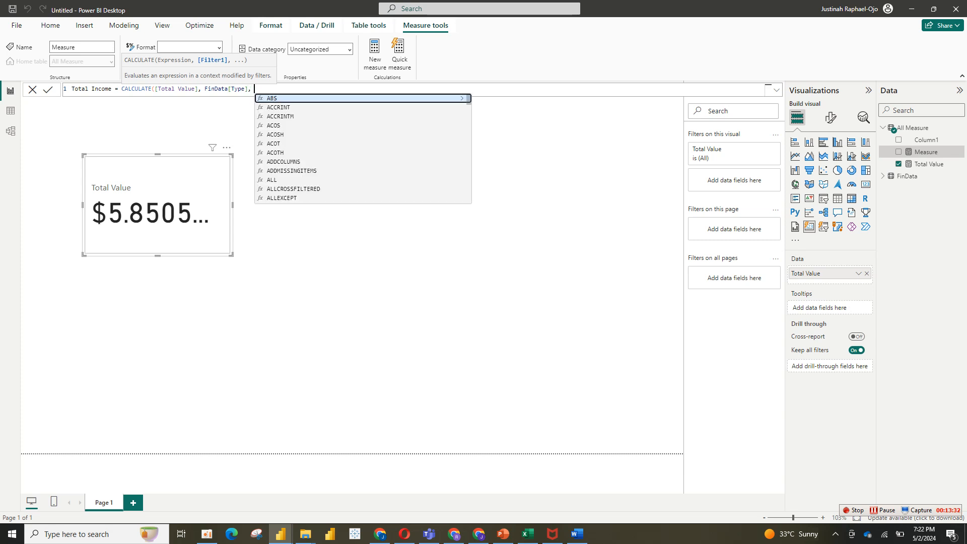
type("\"Income")
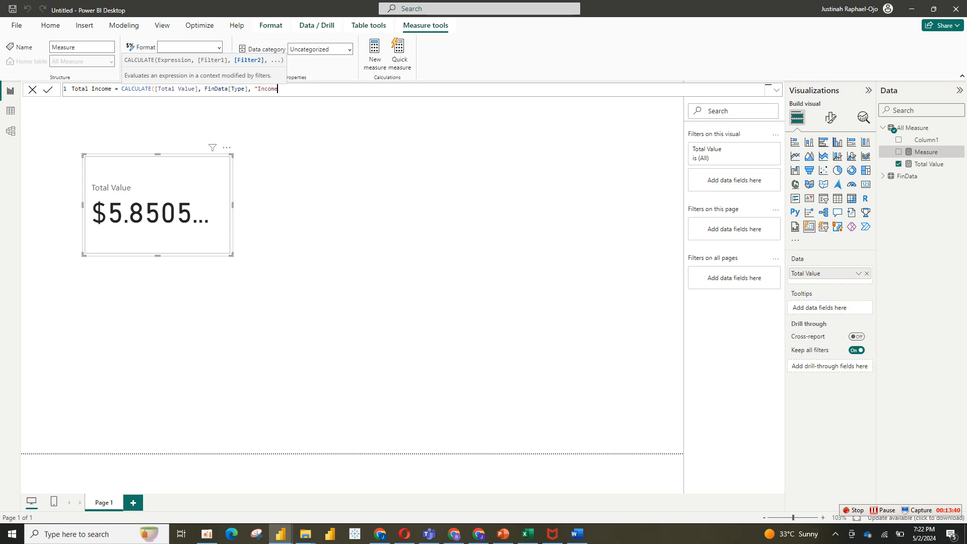
type("\")")
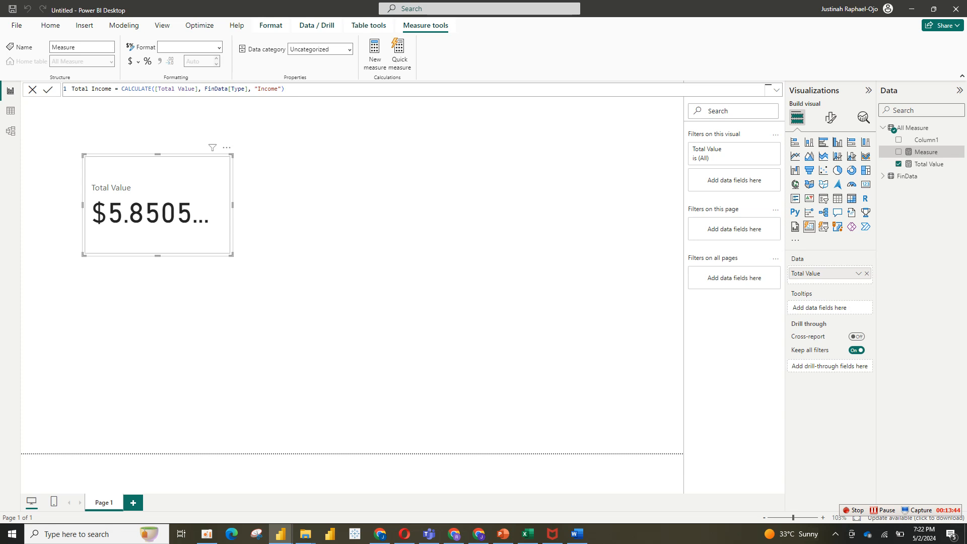
key("Return")
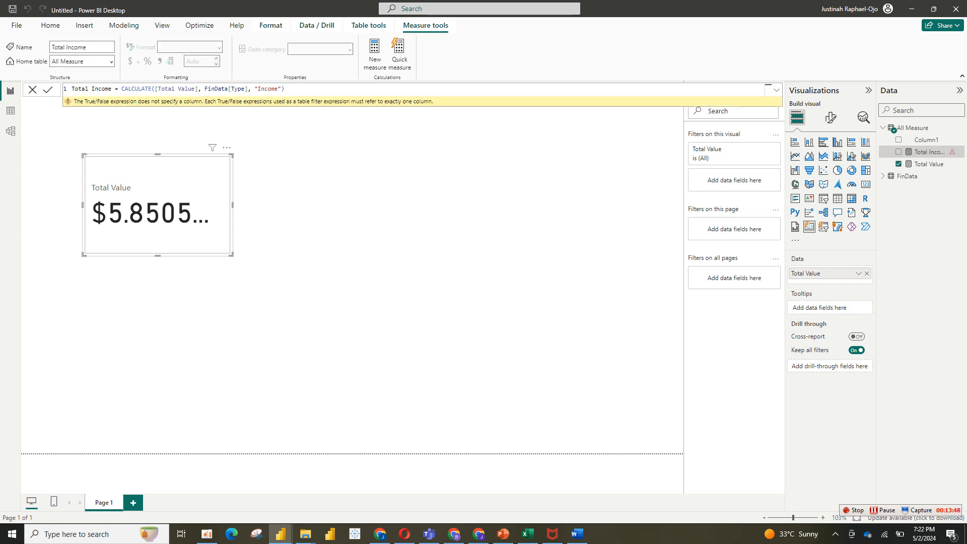
Remove the space before "Income" in the Total Income formula and commit the formula again.
mouse_move(281, 532)
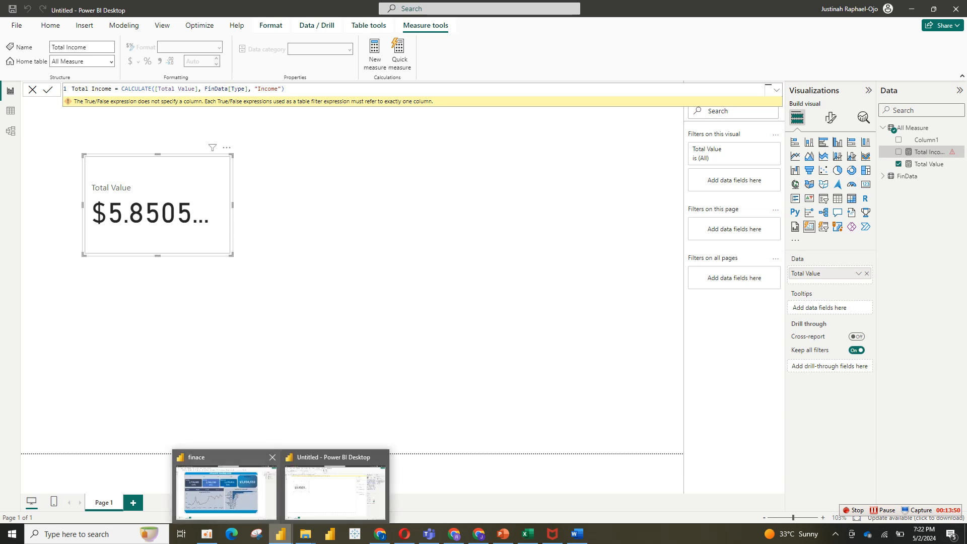
mouse_move(226, 491)
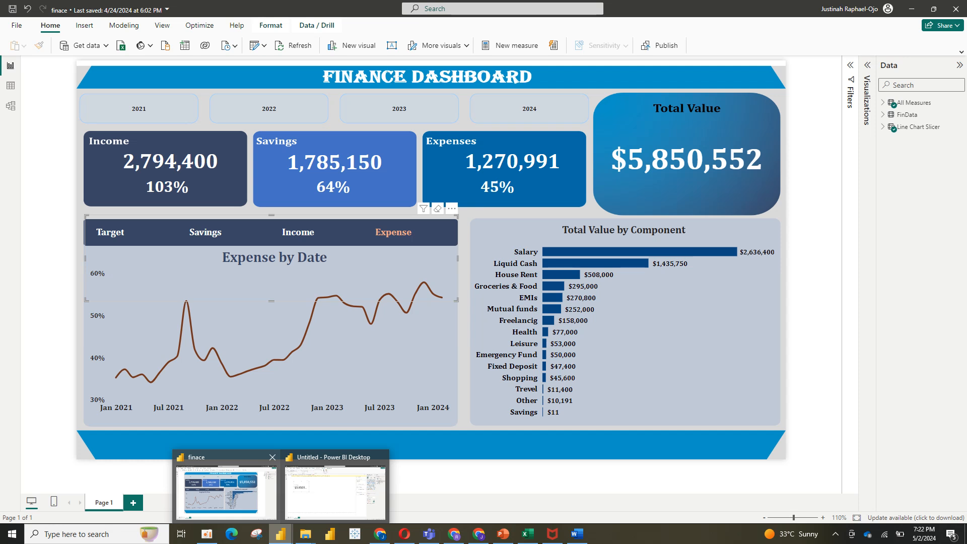
left_click(335, 491)
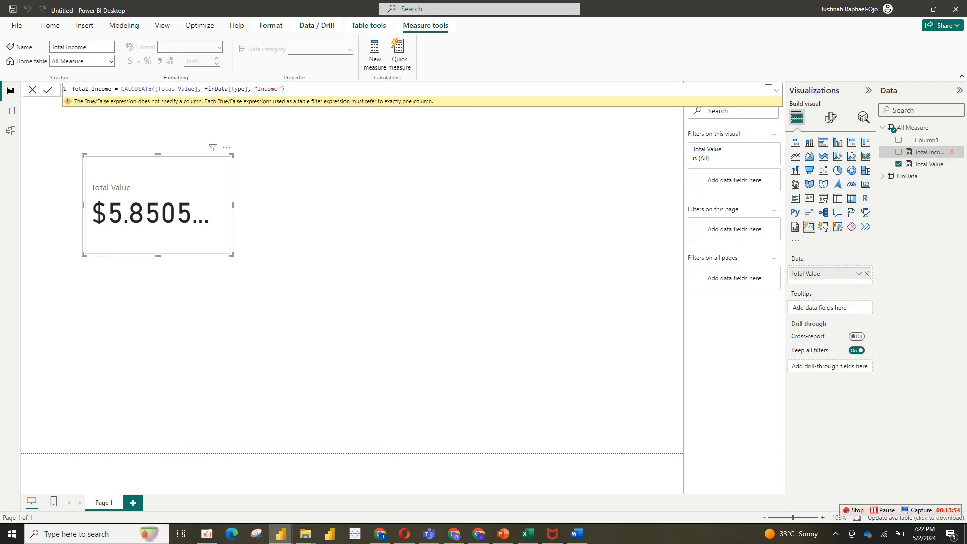
left_click(285, 89)
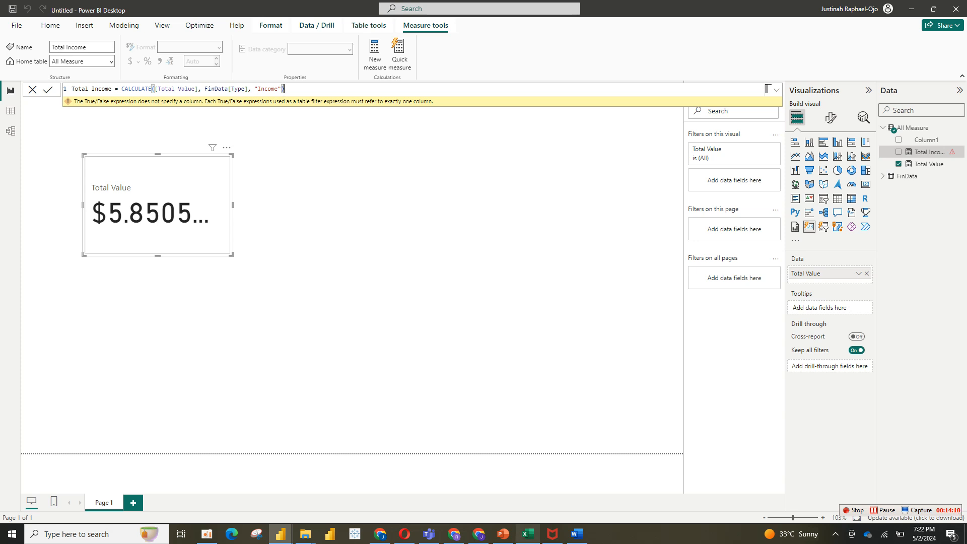
mouse_move(528, 534)
mouse_move(527, 491)
key("BackSpace")
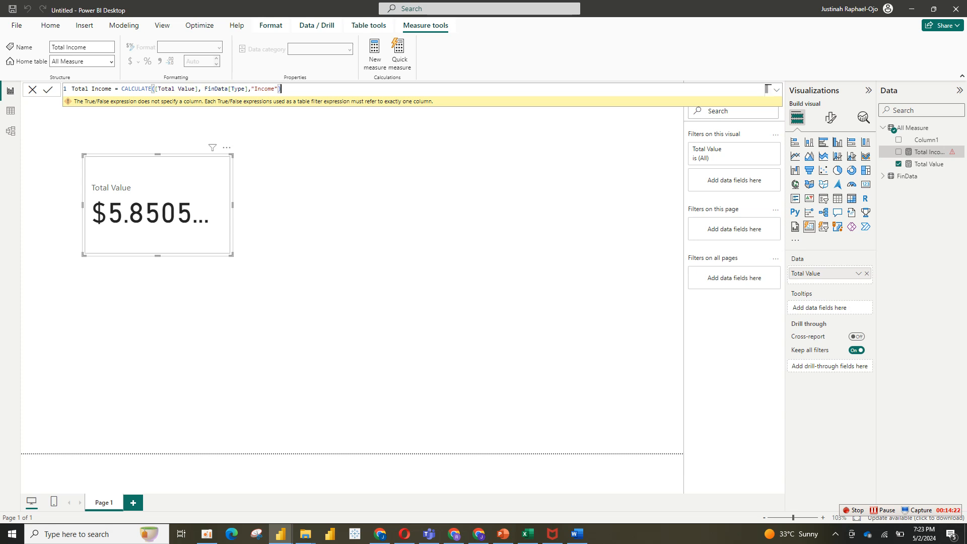
key("Return")
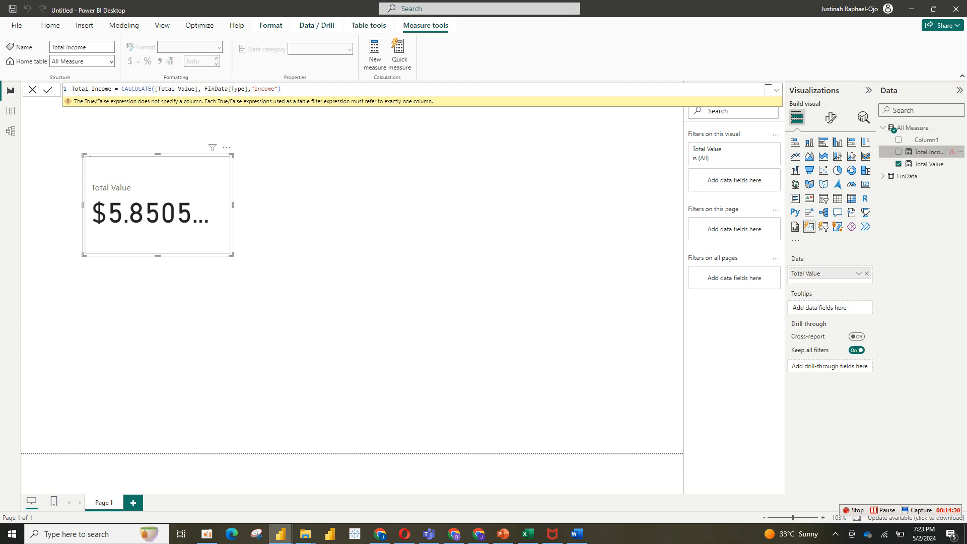
Examine the Income measure's formula in the All Measures table of the finace report and return to the untitled report.
mouse_move(281, 533)
left_click(226, 492)
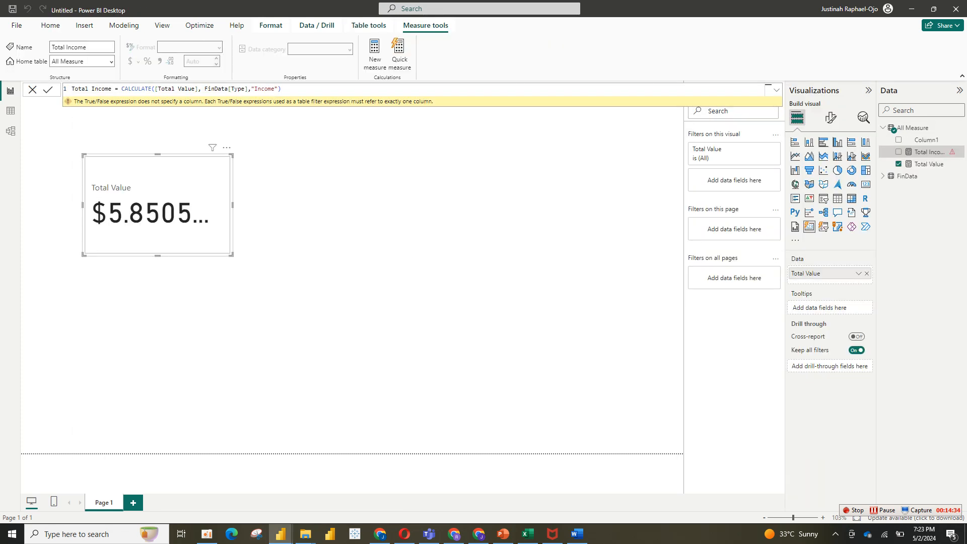
key("Escape")
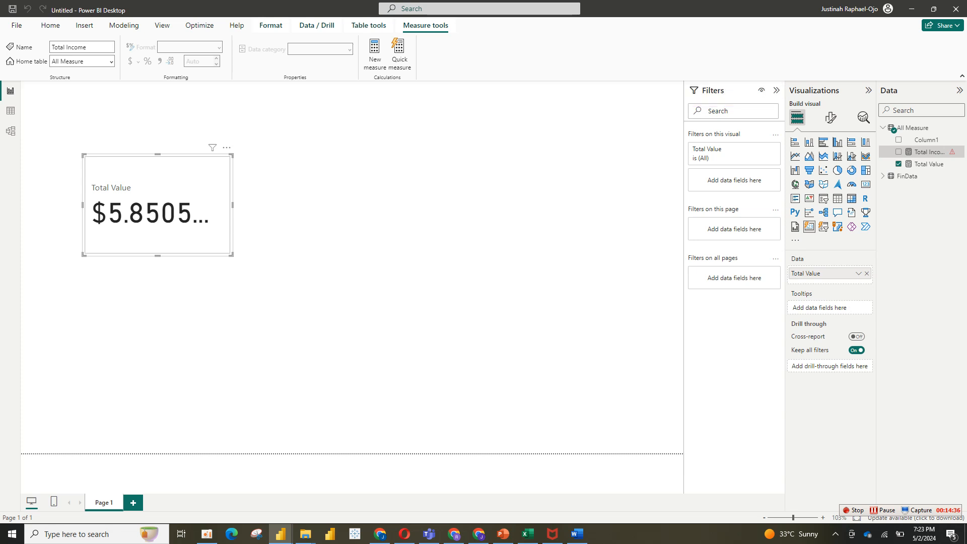
mouse_move(281, 534)
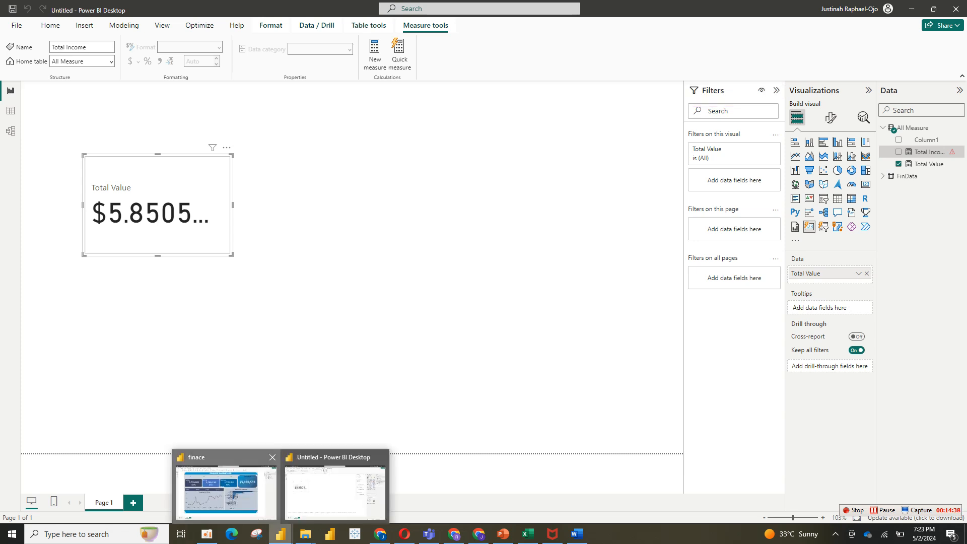
left_click(226, 493)
left_click(883, 102)
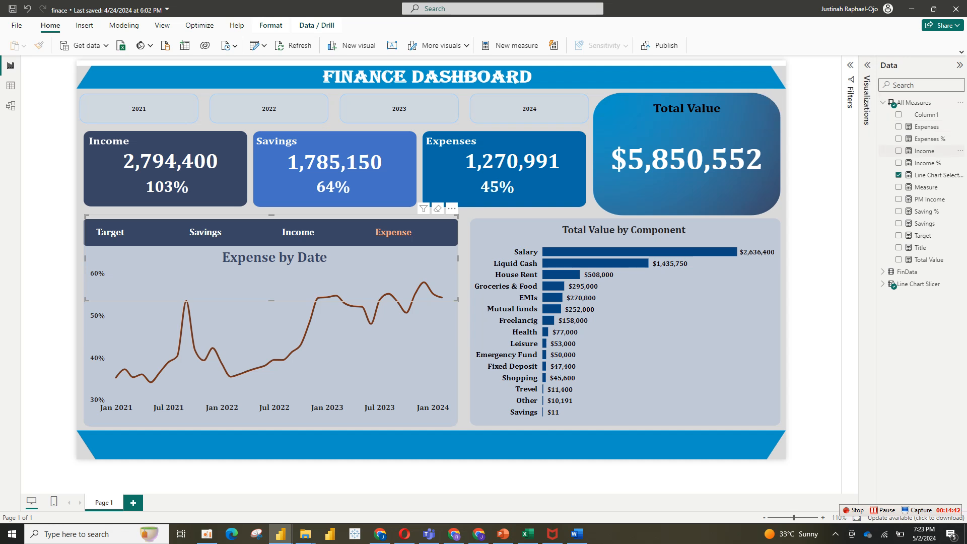
double_click(924, 151)
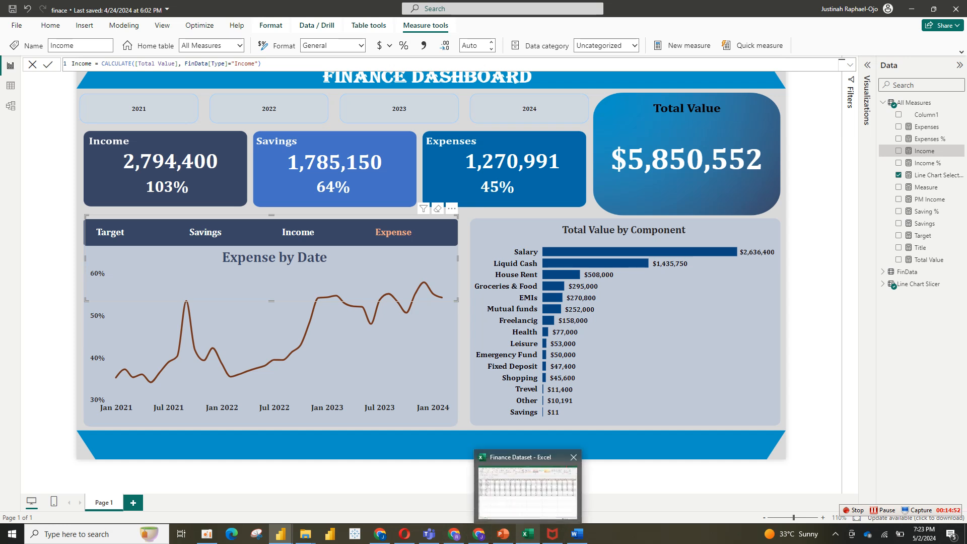
mouse_move(281, 534)
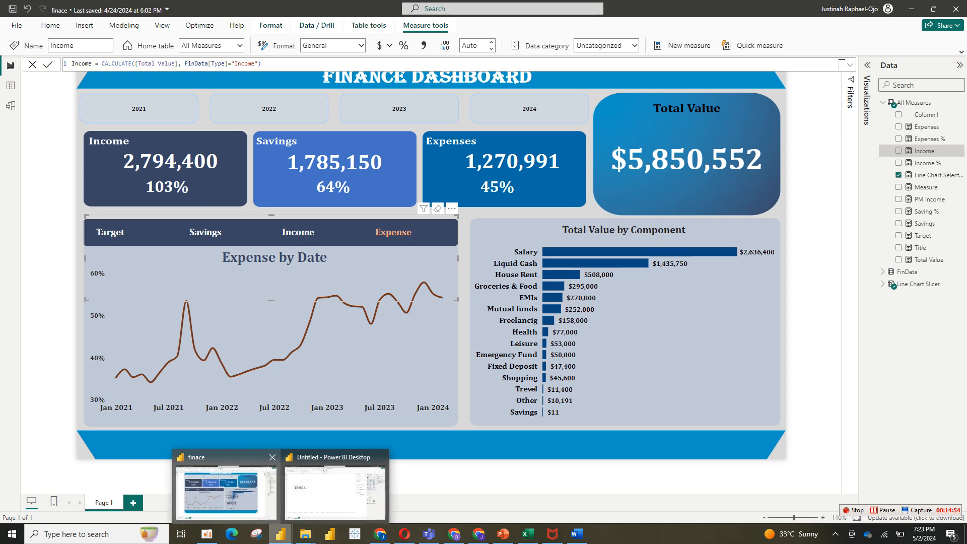
left_click(335, 491)
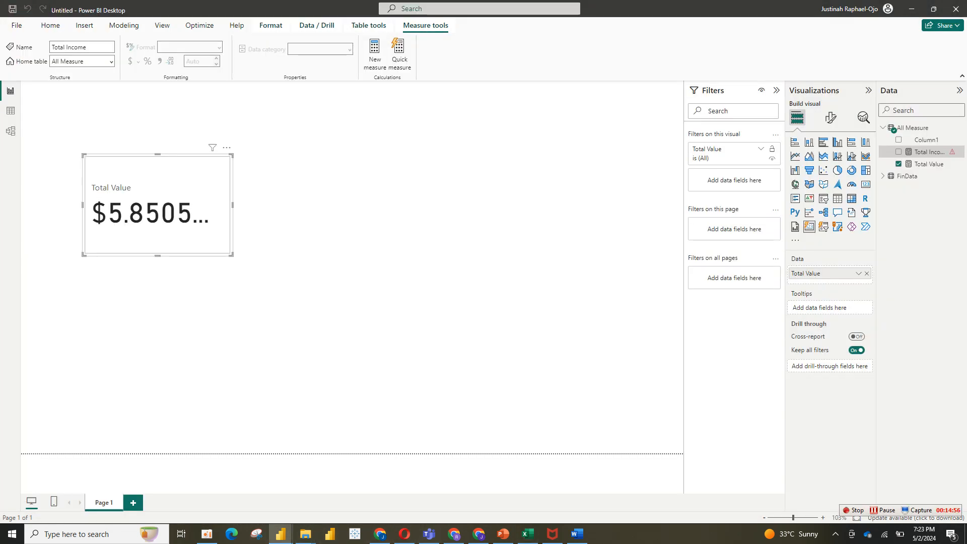
Correct the Total Income formula to CALCULATE([Total Value], FinData[Type]="Income") and commit it.
double_click(951, 152)
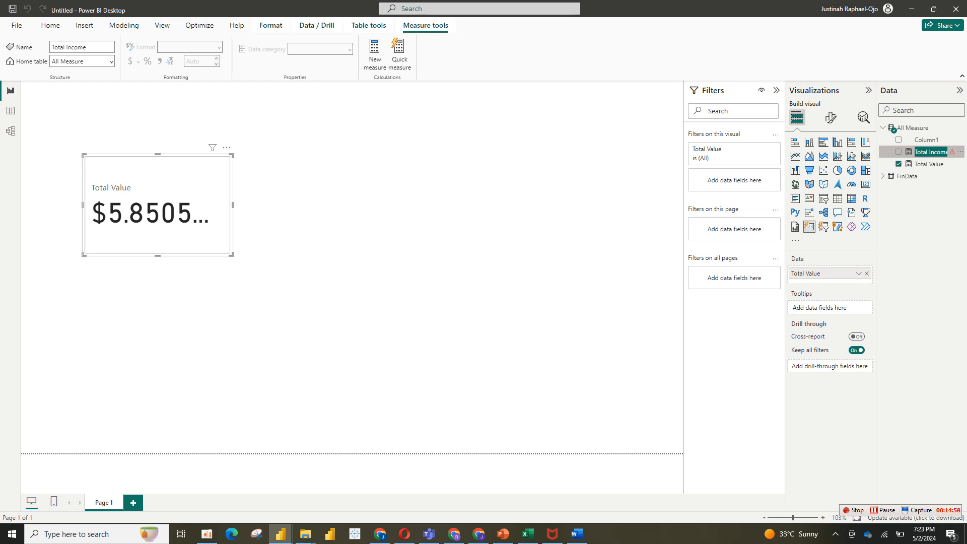
key("Escape")
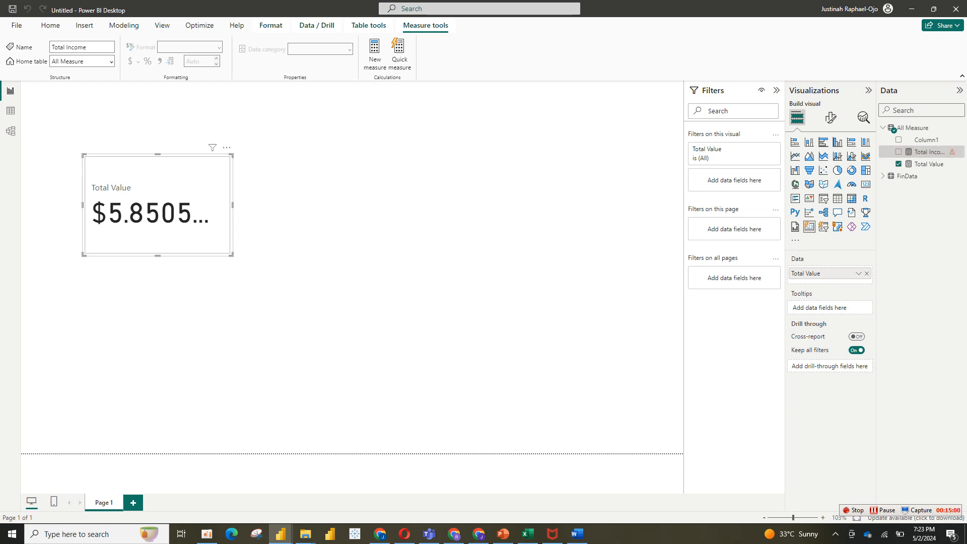
left_click(504, 227)
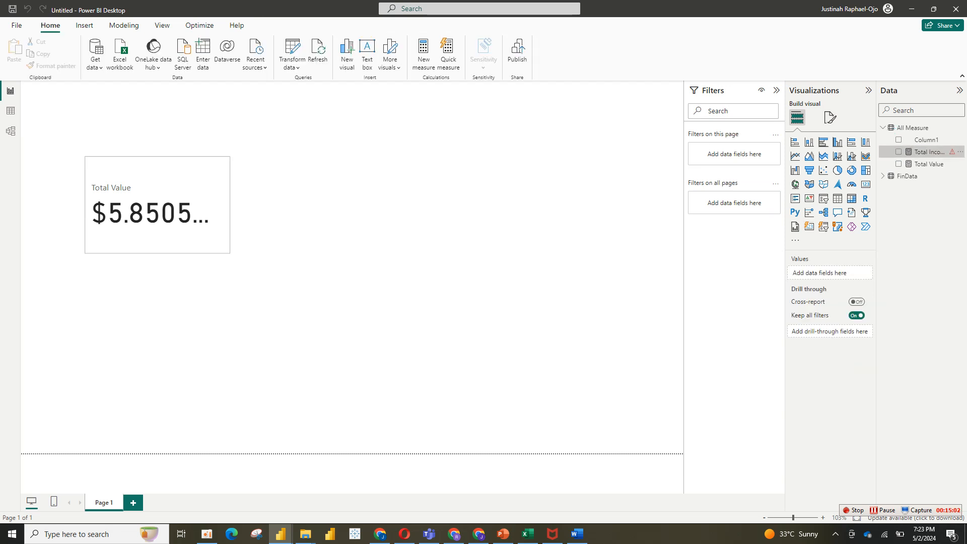
left_click(928, 152)
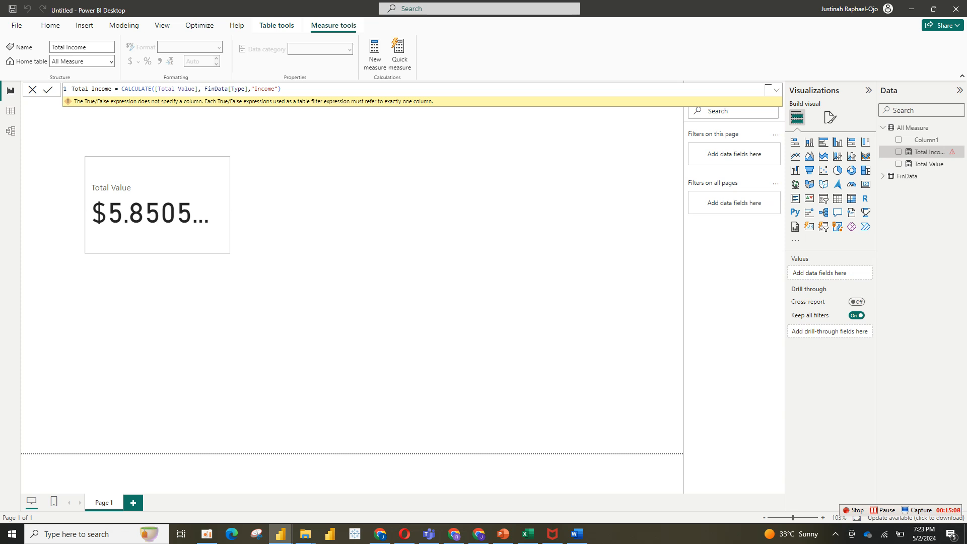
left_click(251, 88)
key("BackSpace")
type("=")
key("Return")
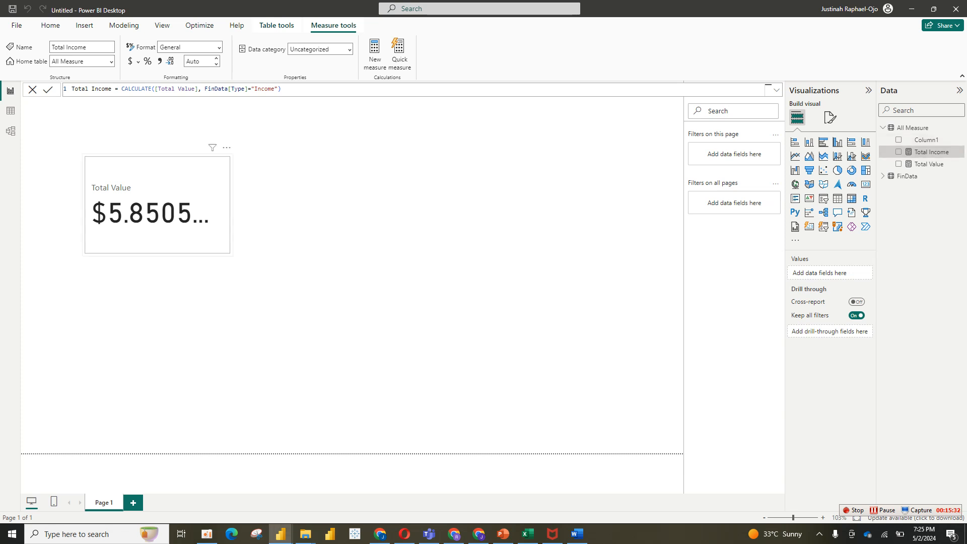
Add the Total Income measure to the card that shows Total Value.
left_click(166, 201)
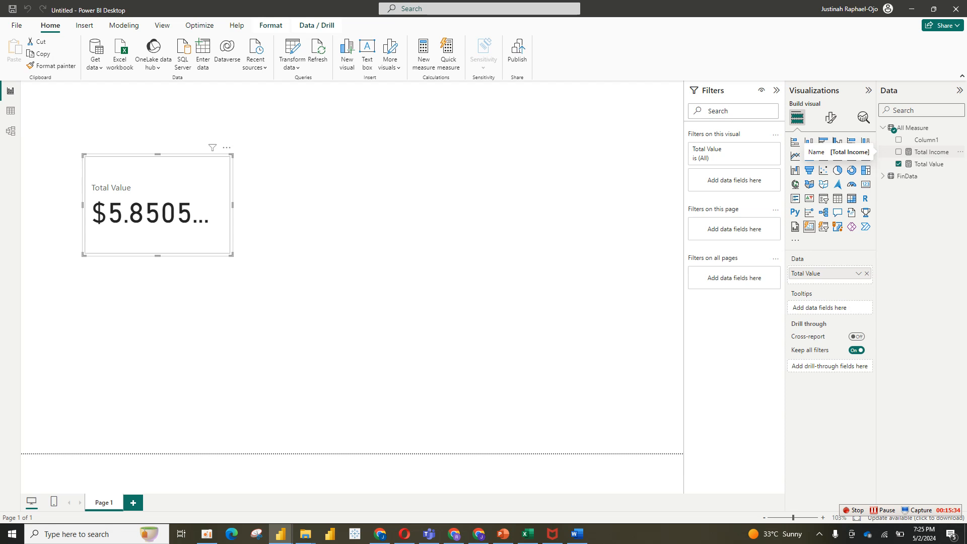
left_click(898, 152)
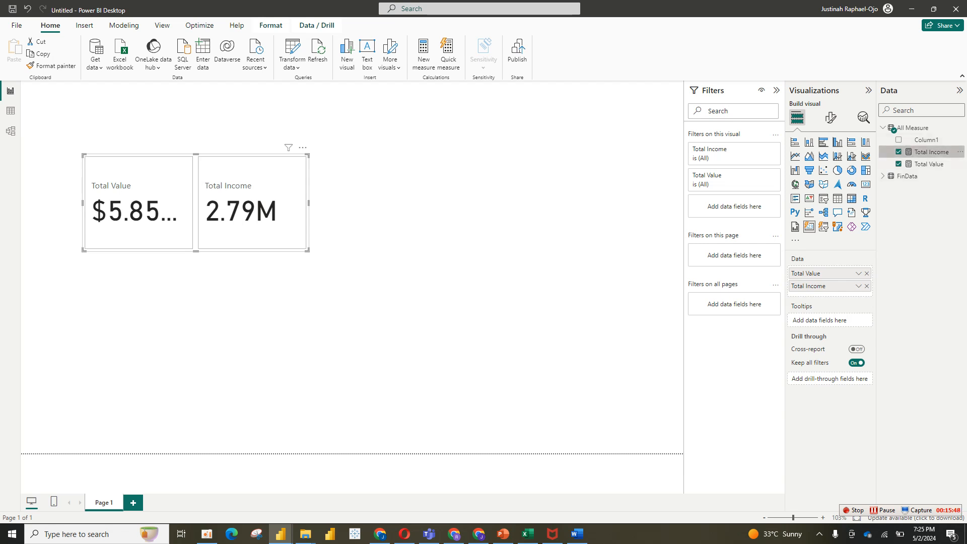
Review the Total Income formula, compare it with the Income measure in the finace report, and return to the untitled report.
left_click(931, 151)
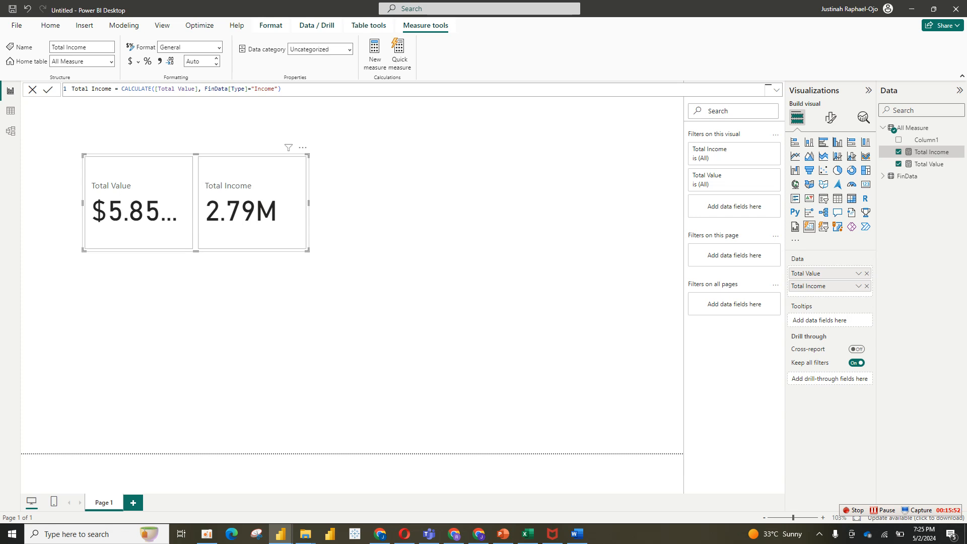
left_click_drag(74, 89, 281, 89)
left_click(283, 89)
left_click(72, 89)
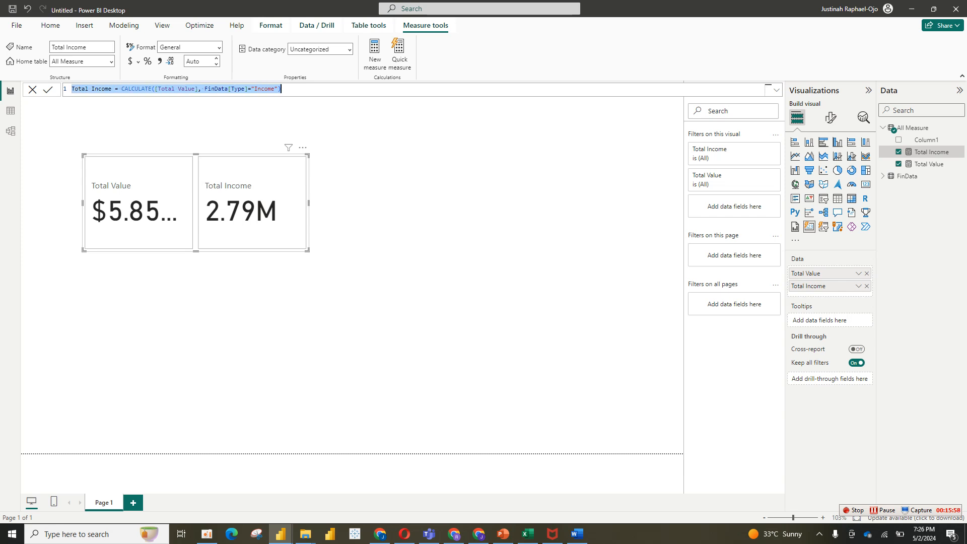
left_click(766, 89)
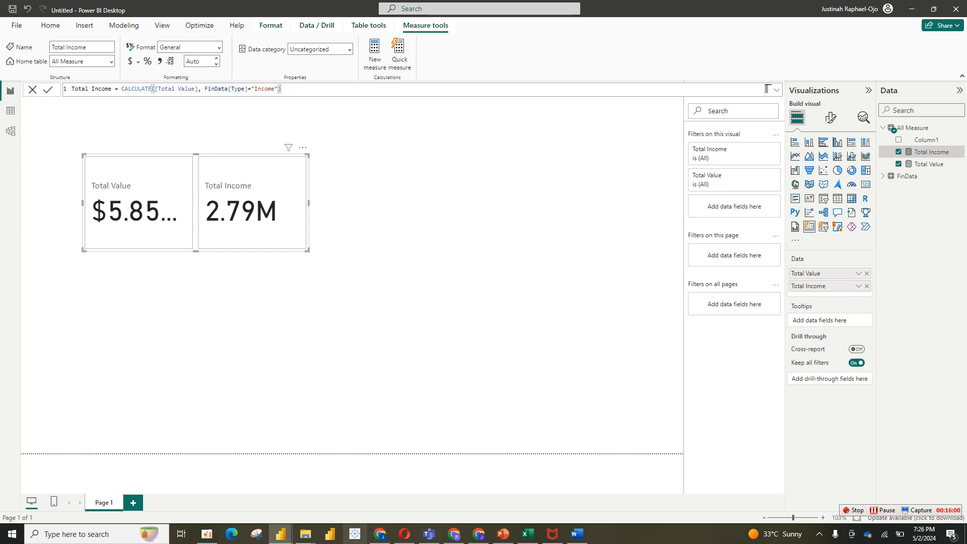
mouse_move(280, 534)
left_click(226, 490)
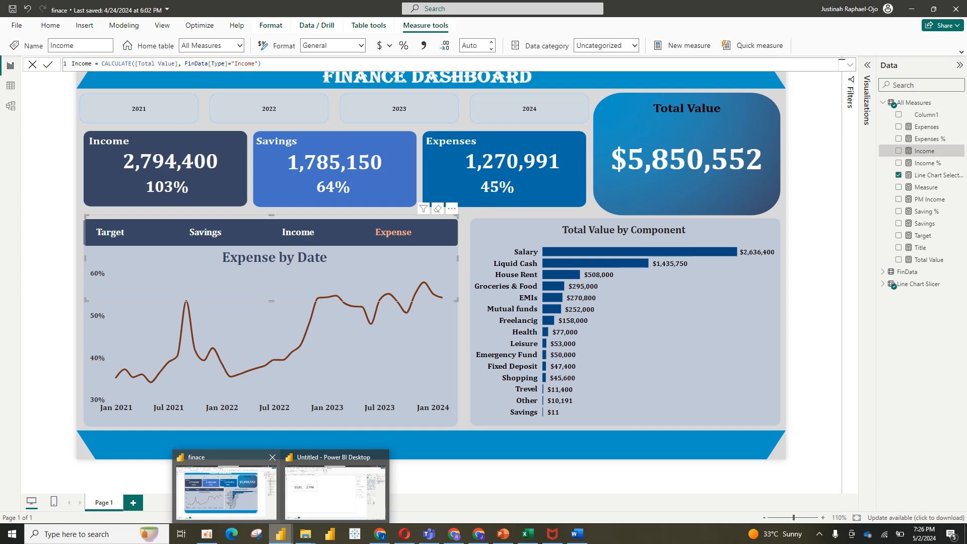
left_click(335, 491)
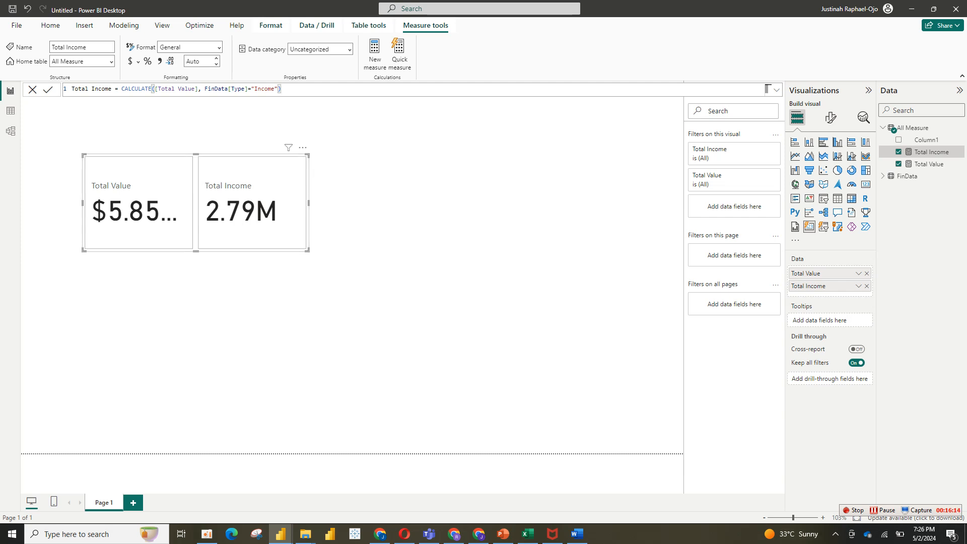
Rename the Total Income measure to Income by removing the word Total from the start of its formula.
left_click(88, 89)
left_click(92, 89)
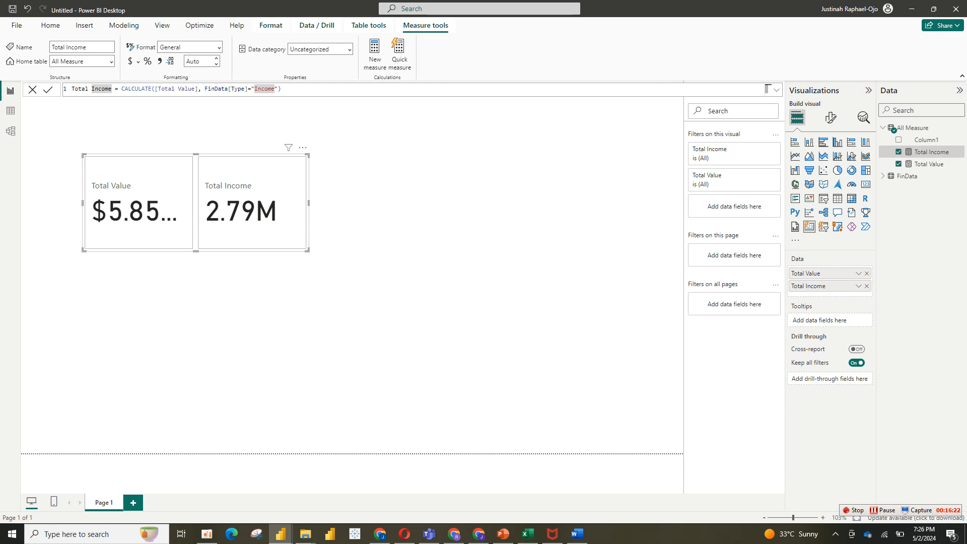
left_click(88, 89)
key("BackSpace")
key("BackSpace")
key("BackSpace")
key("BackSpace")
key("BackSpace")
key("Delete")
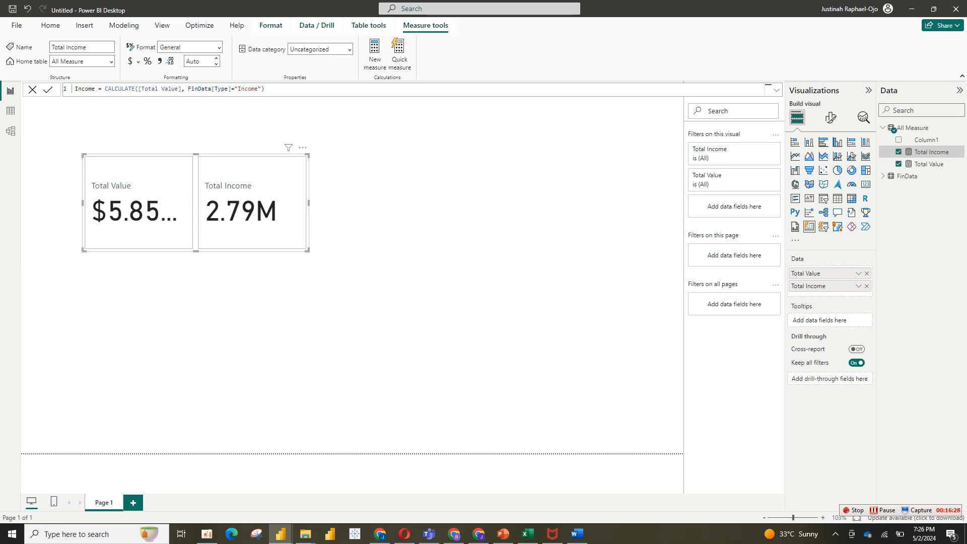
key("Delete")
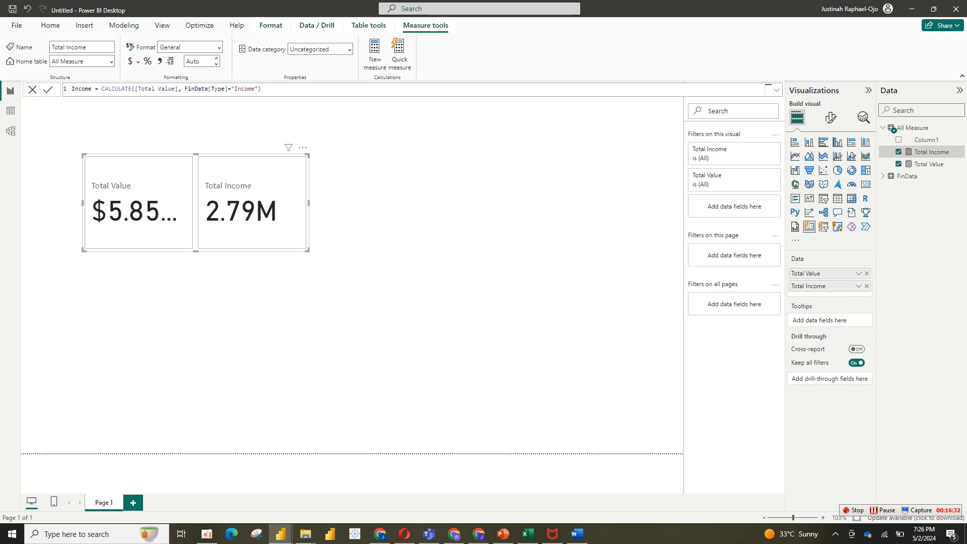
Copy the whole Income formula, commit the rename, paste the formula into a new measure and name it Savings.
key("ctrl+a")
key("ctrl+c")
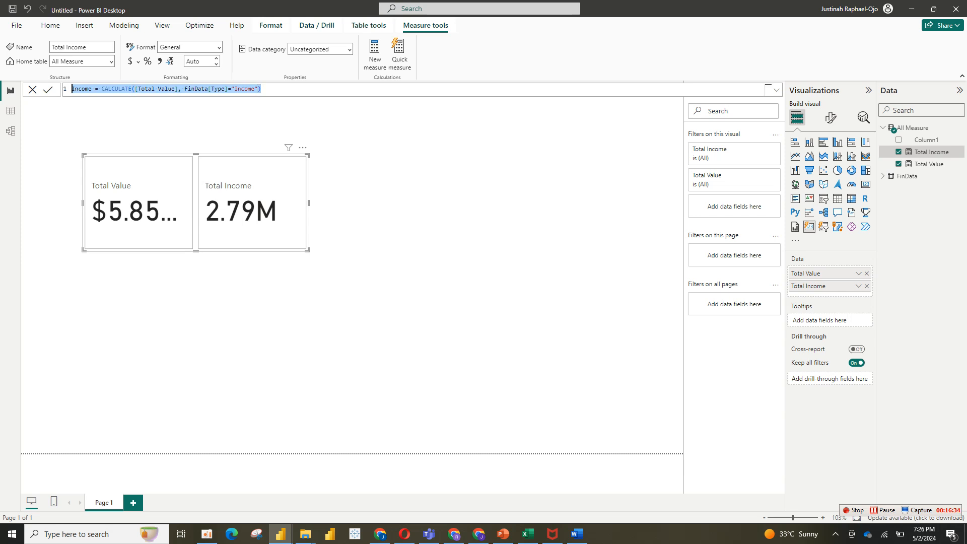
left_click(374, 54)
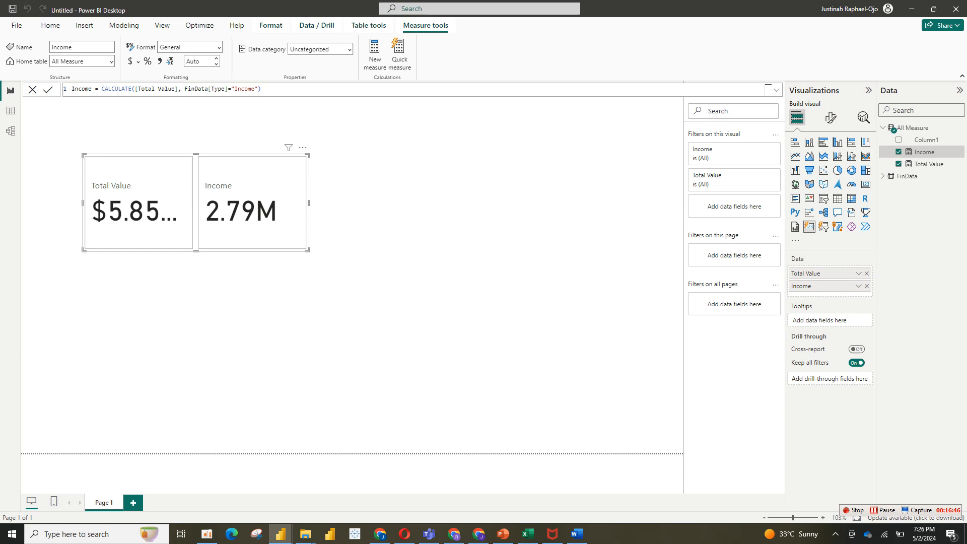
left_click(766, 89)
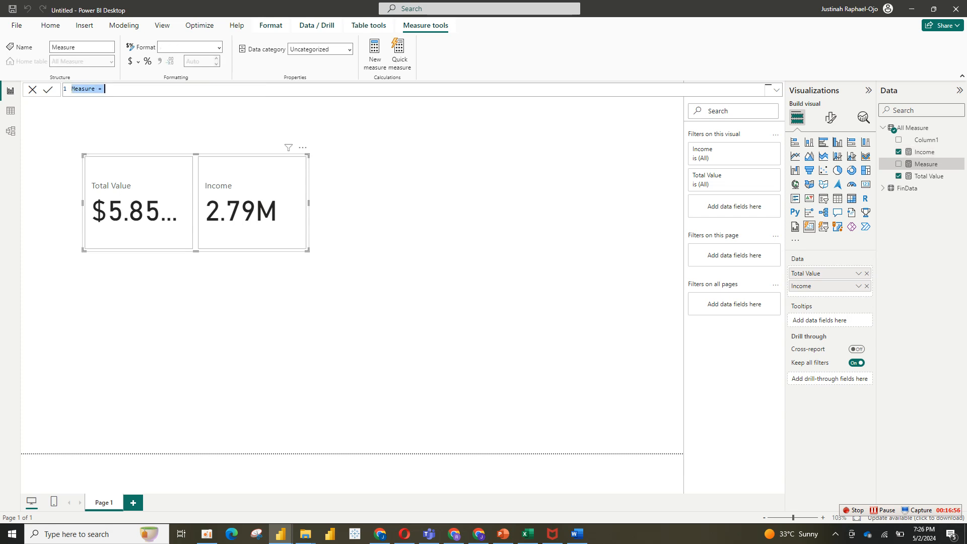
key("ctrl+v")
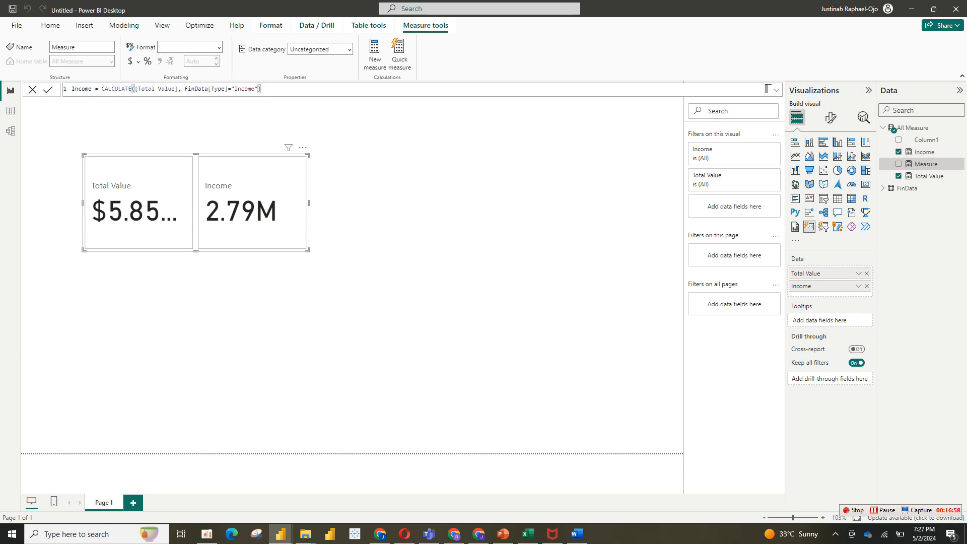
left_click_drag(91, 89, 72, 90)
type("Saving")
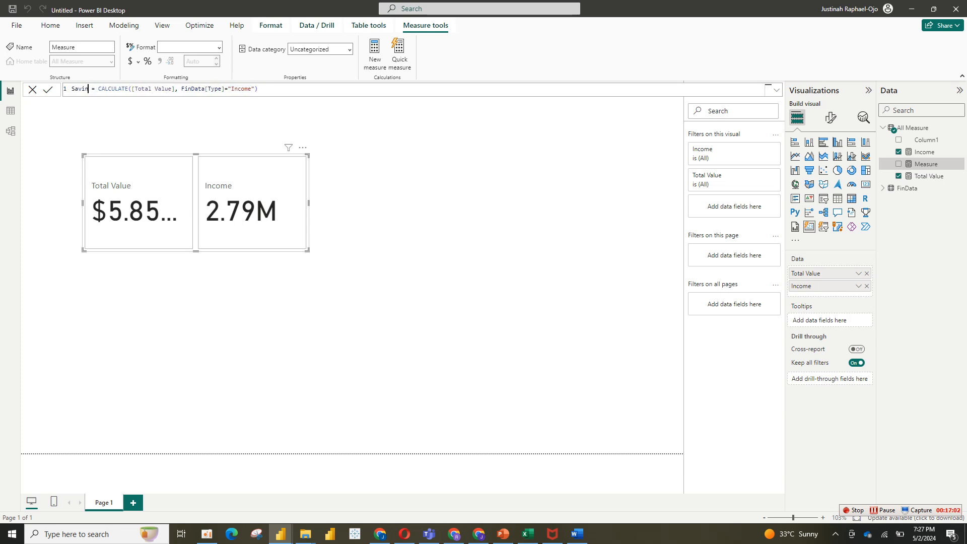
type("s")
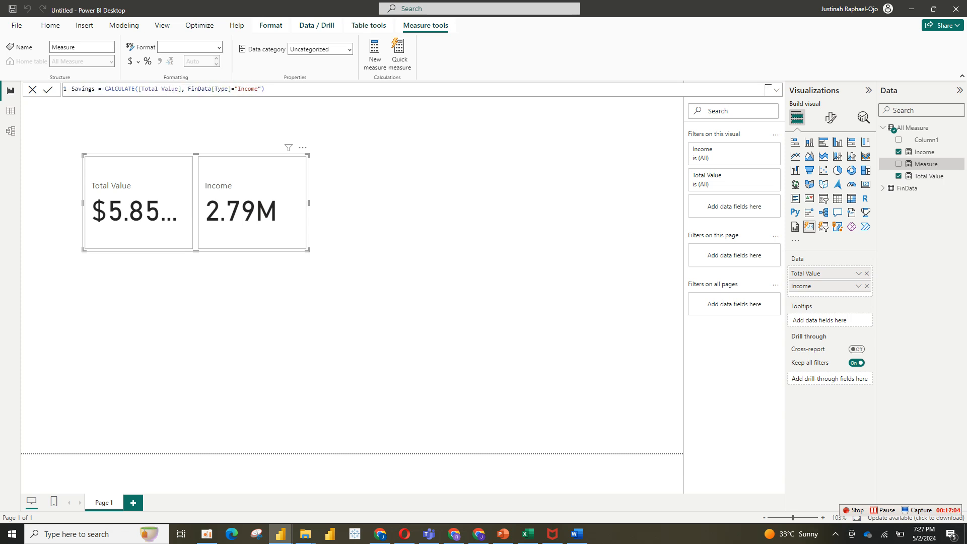
Change the Savings measure's filter to FinData[Type]="Savings" and commit the formula.
double_click(264, 89)
left_click_drag(258, 90, 241, 89)
key("BackSpace")
key("BackSpace")
type("Savings")
key("Return")
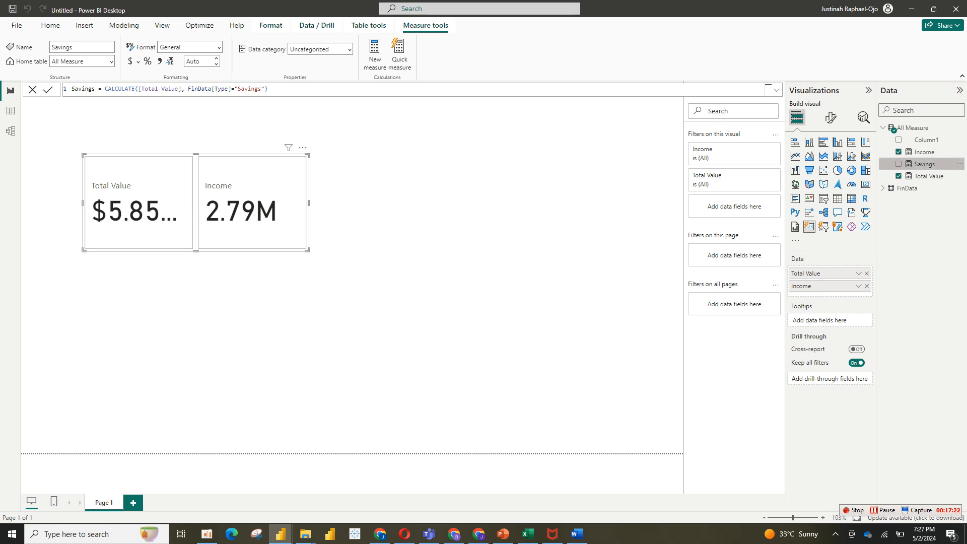
Add the Savings measure to the card visual and widen the visual.
left_click(899, 164)
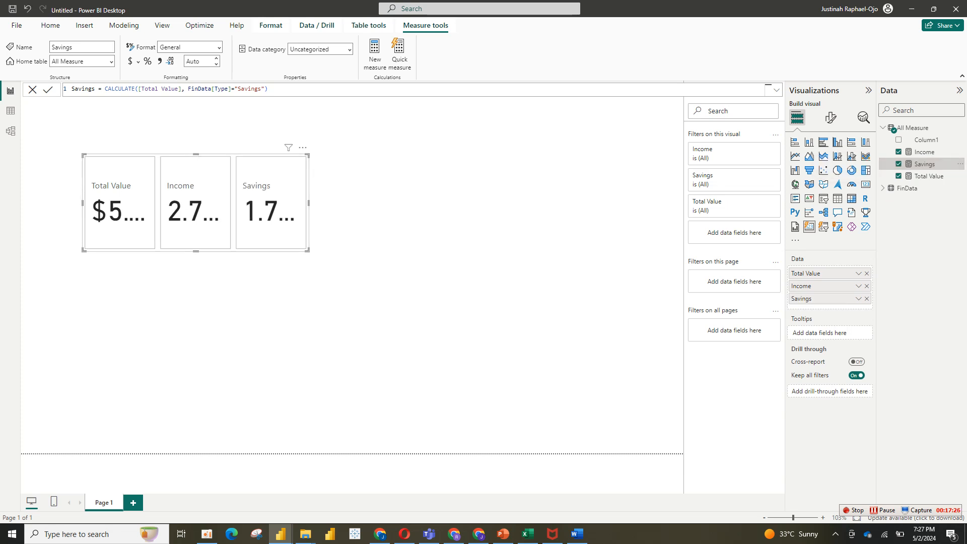
left_click_drag(307, 250, 379, 254)
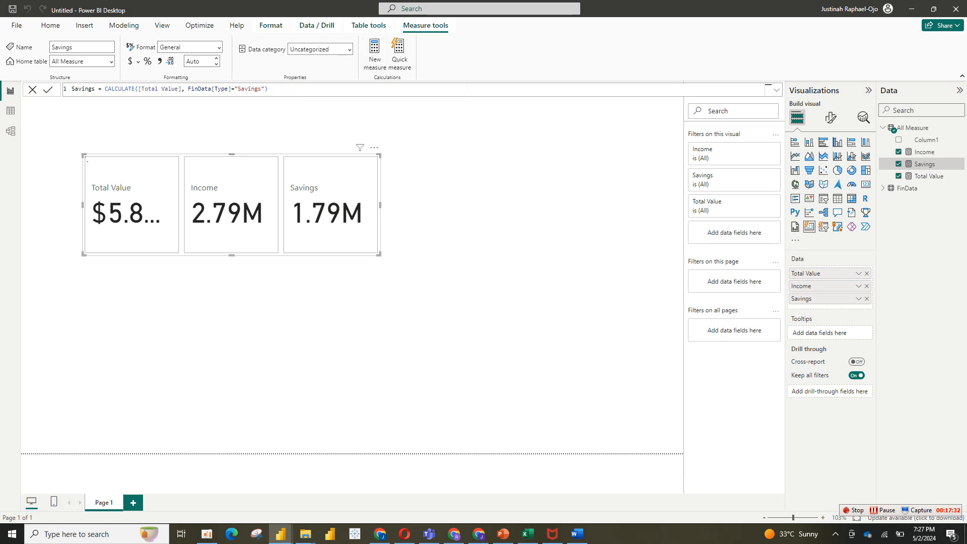
Create the measure Expense = CALCULATE([Total Value], FinData[Type]="Expense"), checking the Type names in the Excel Finance Dataset workbook.
left_click(374, 53)
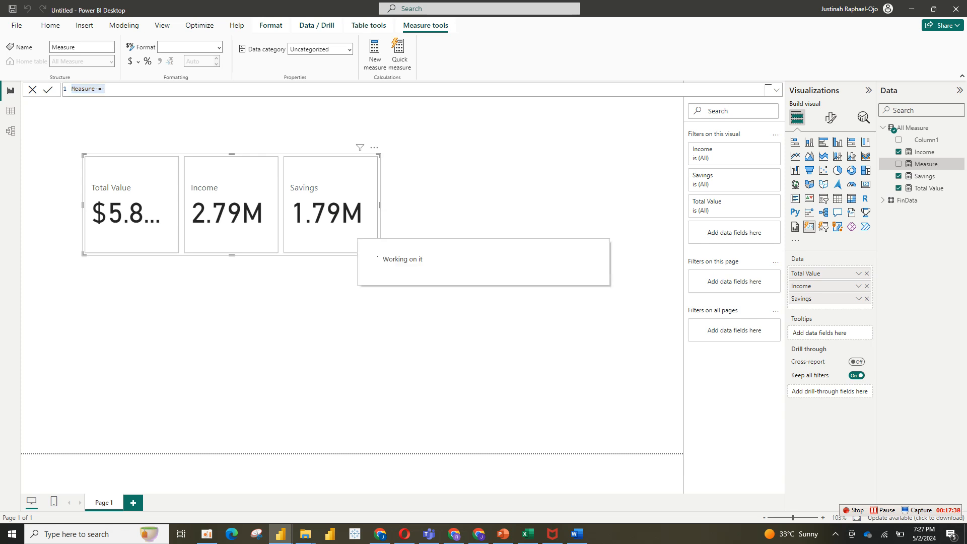
key("ctrl+v")
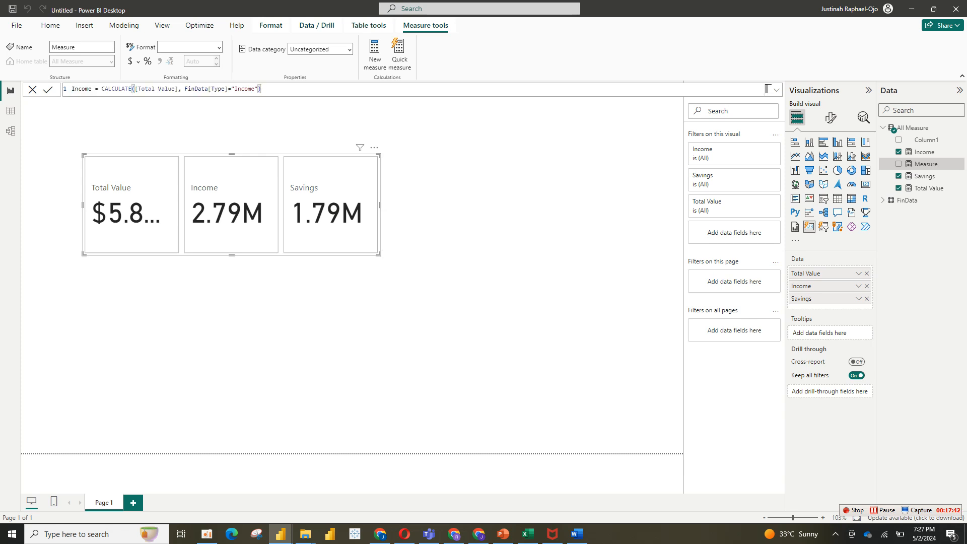
left_click_drag(95, 89, 71, 89)
type("Expense")
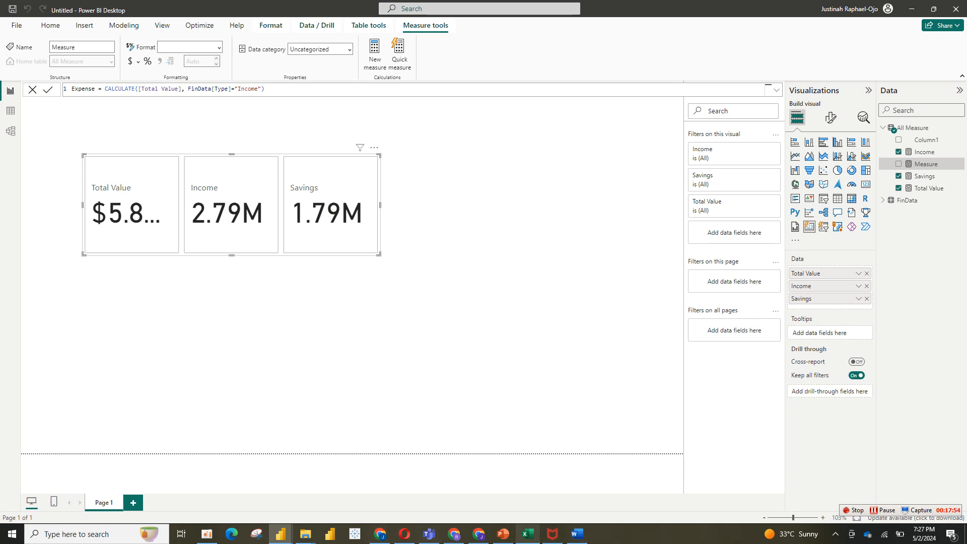
left_click(527, 534)
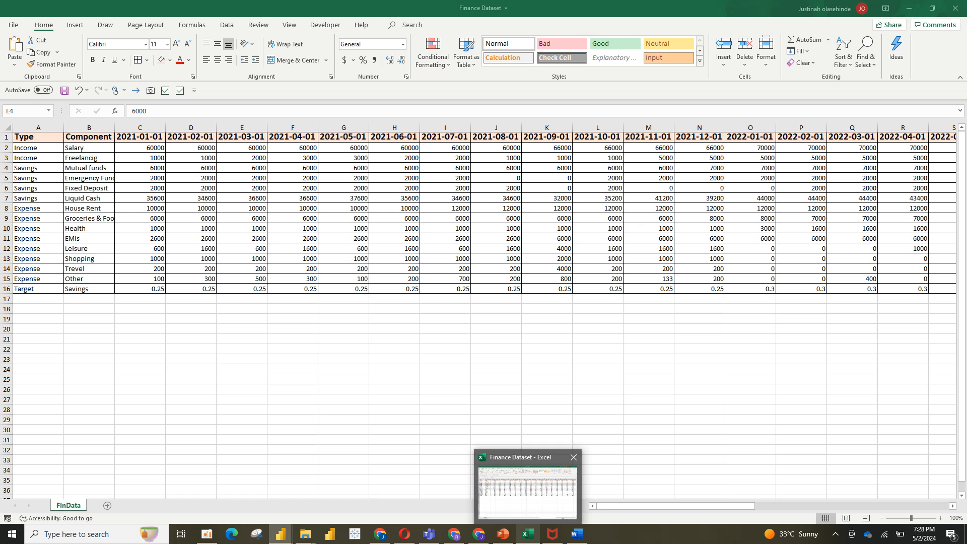
left_click(527, 533)
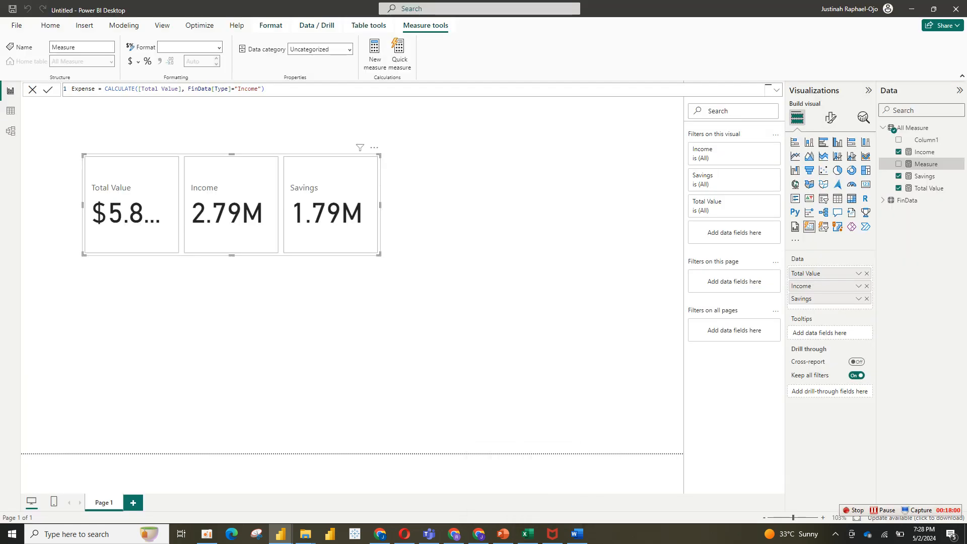
left_click_drag(237, 90, 257, 89)
type("Expense")
key("Return")
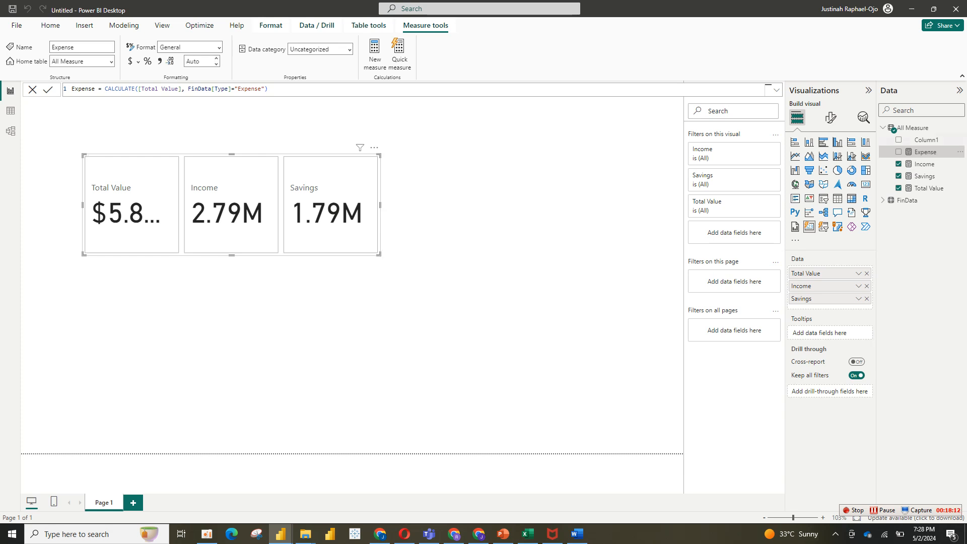
Add the Expense measure to the card visual and deselect the visual.
left_click(898, 152)
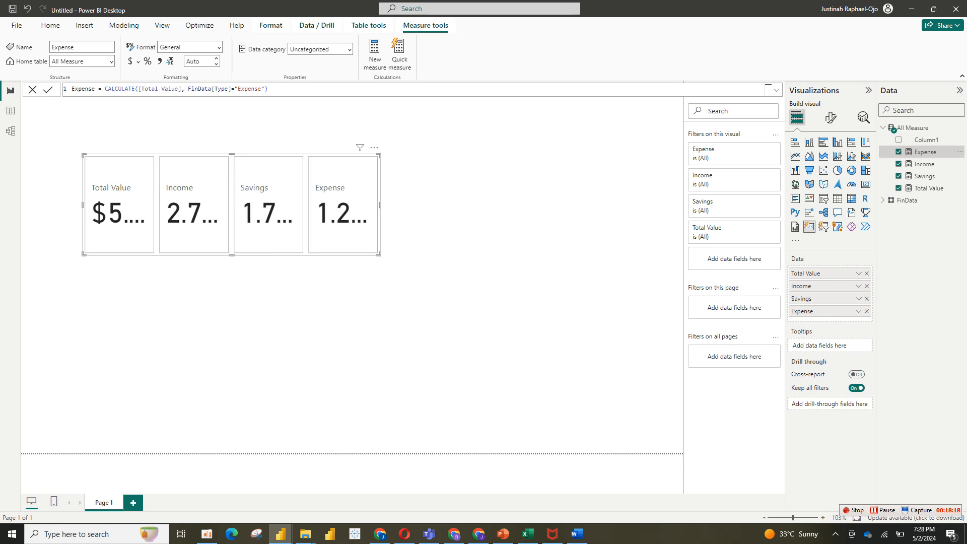
left_click(453, 312)
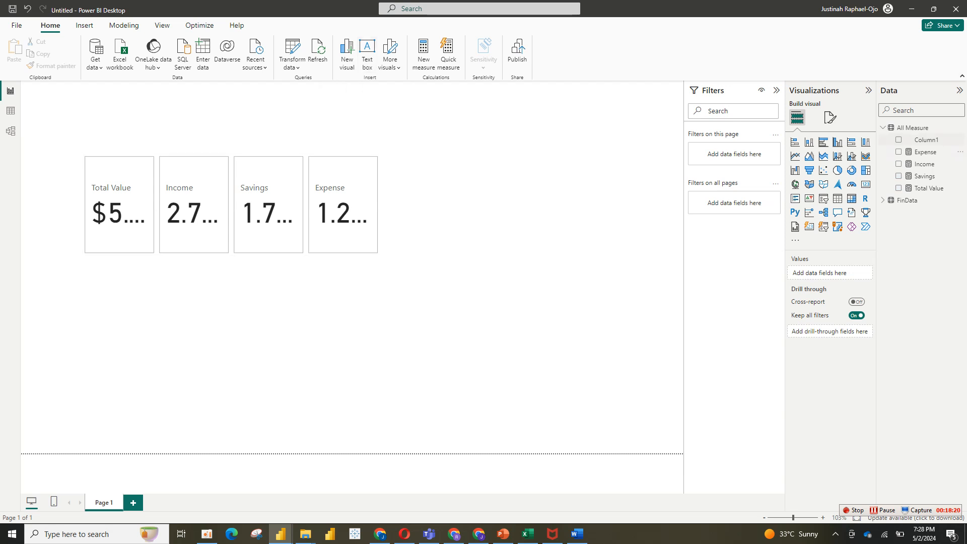
Paste the copied Income formula into a new measure in the All Measure table and name it Target.
double_click(925, 152)
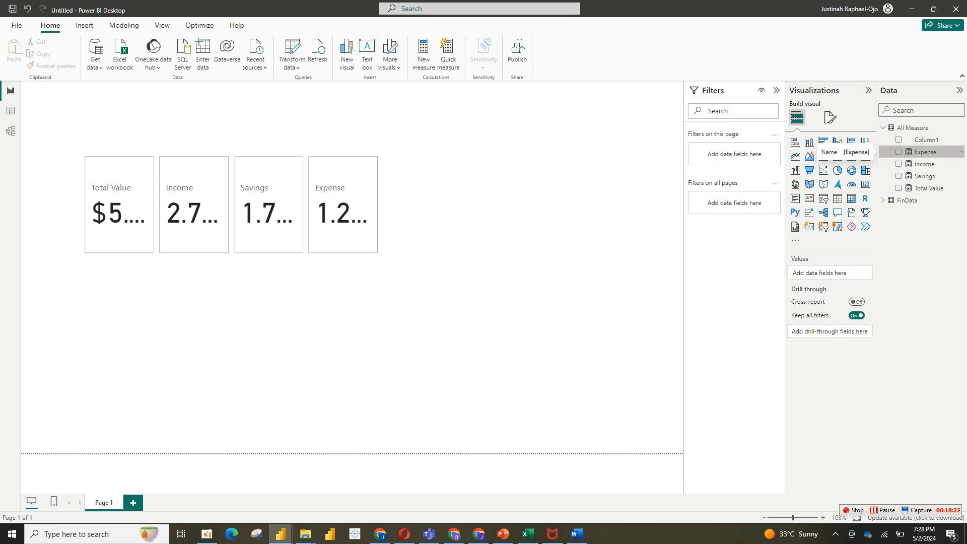
left_click(374, 55)
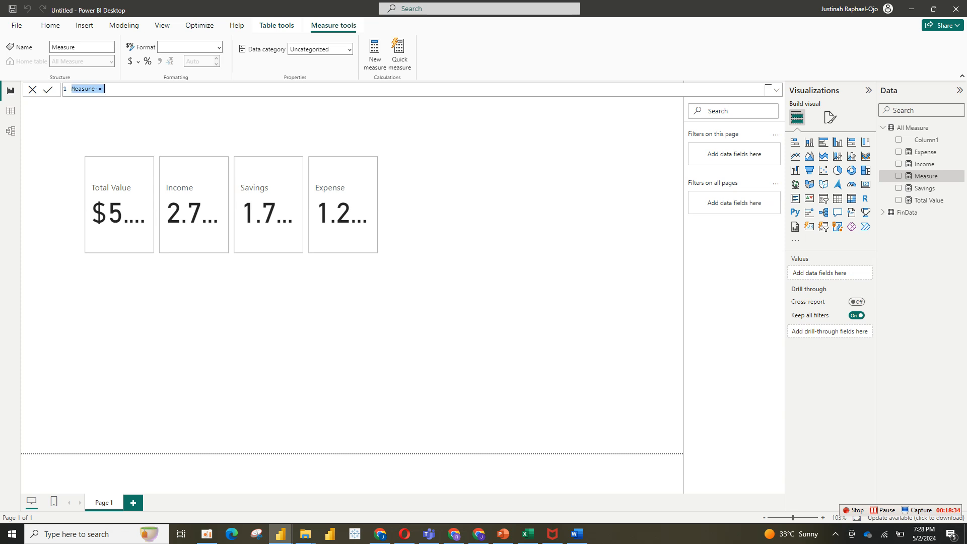
type("Income = CALCULATE([Total Value], FinData[Type]=\"Income\")")
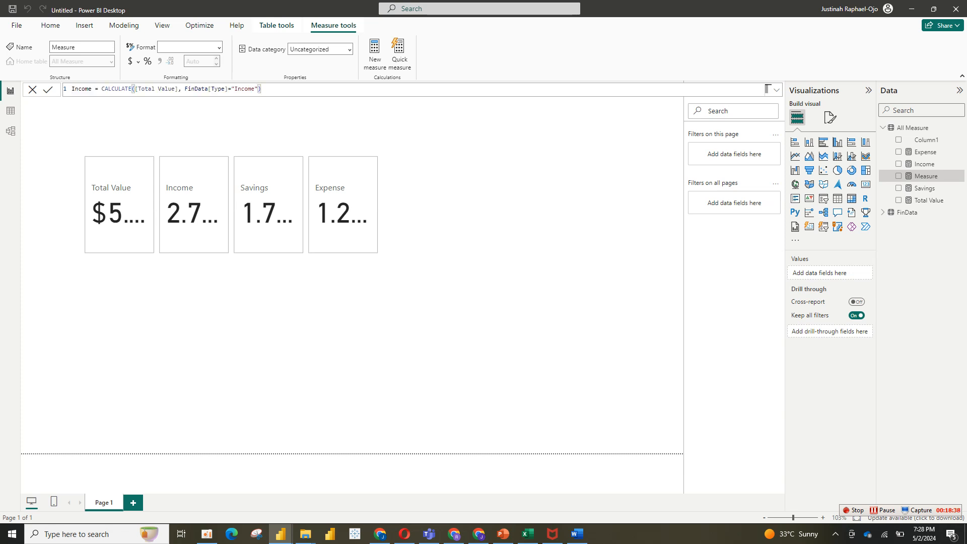
double_click(83, 89)
type("Targe")
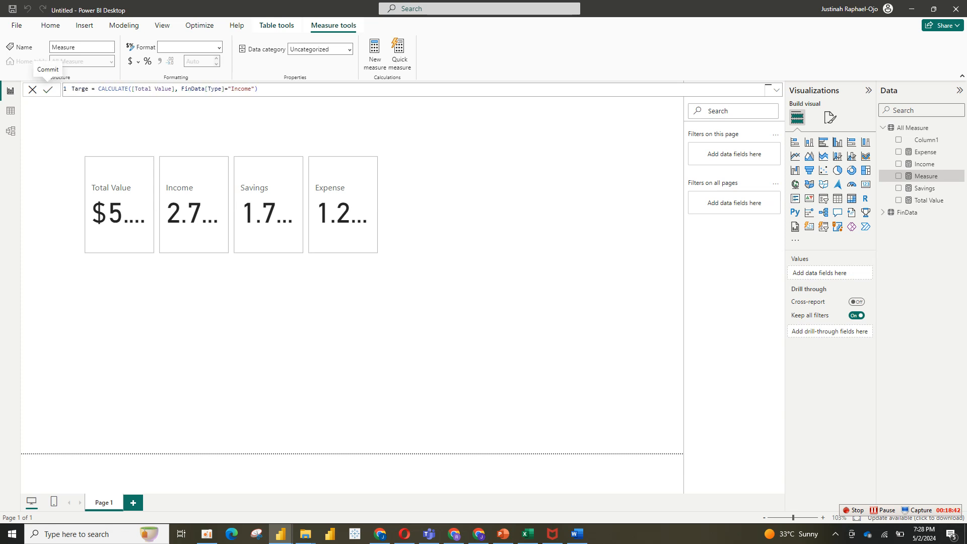
type("t")
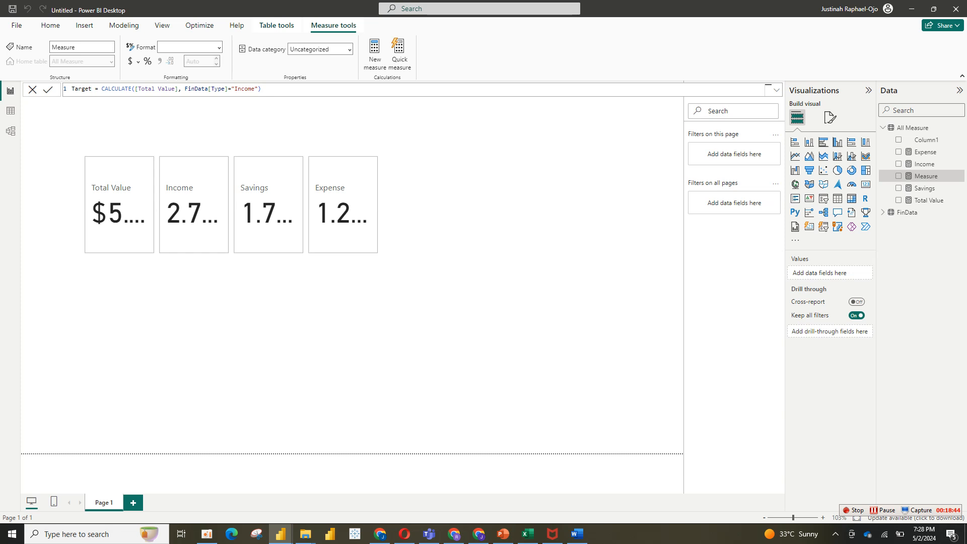
Set the Target measure's filter to FinData[Type]="Target", commit it and format the measure as a percentage.
double_click(245, 89)
type("Target")
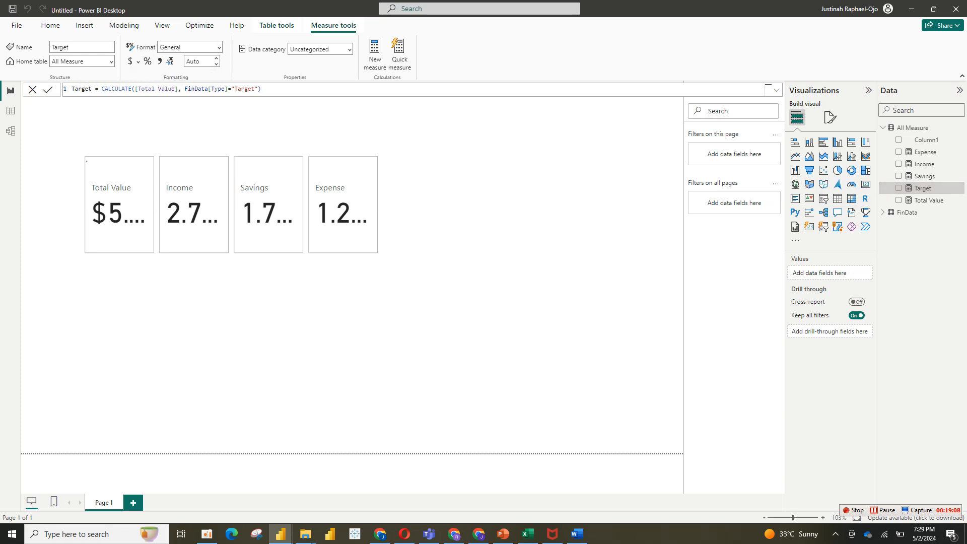
left_click(148, 61)
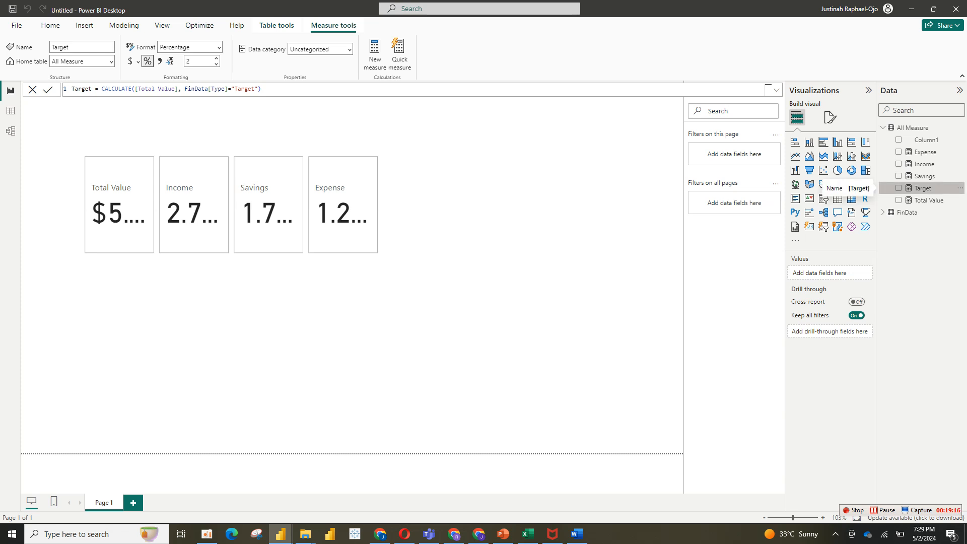
Delete the stray Target chart, add the Target measure to the card visual instead and widen the visual.
left_click(898, 188)
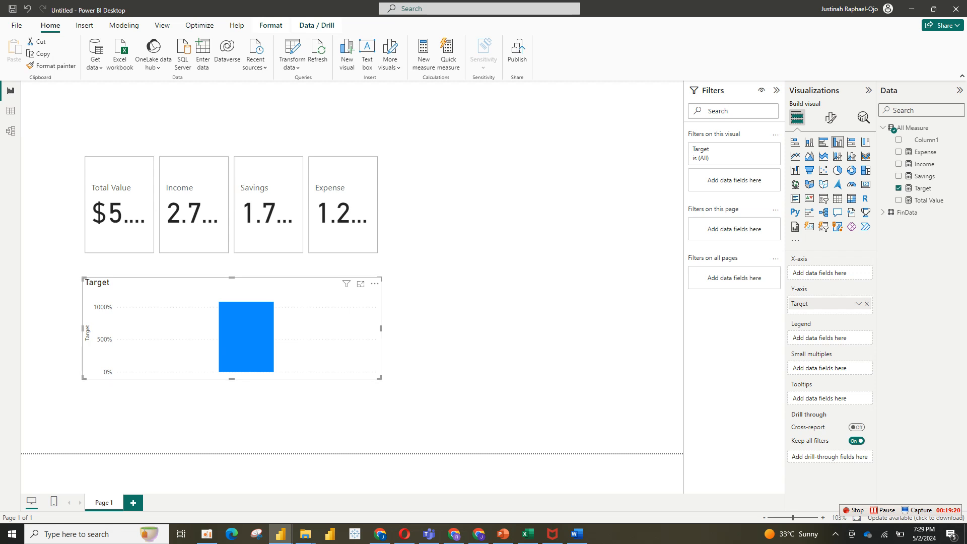
key("Delete")
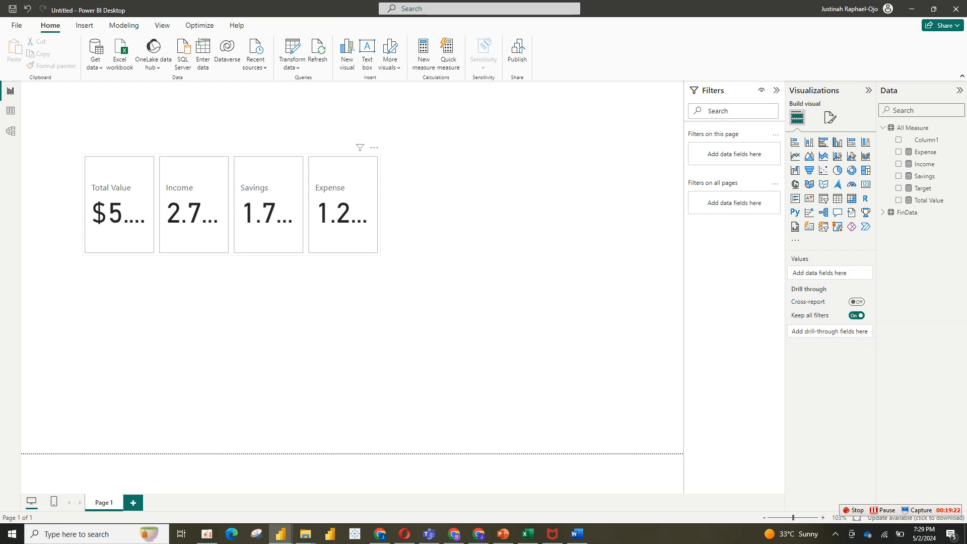
left_click(305, 212)
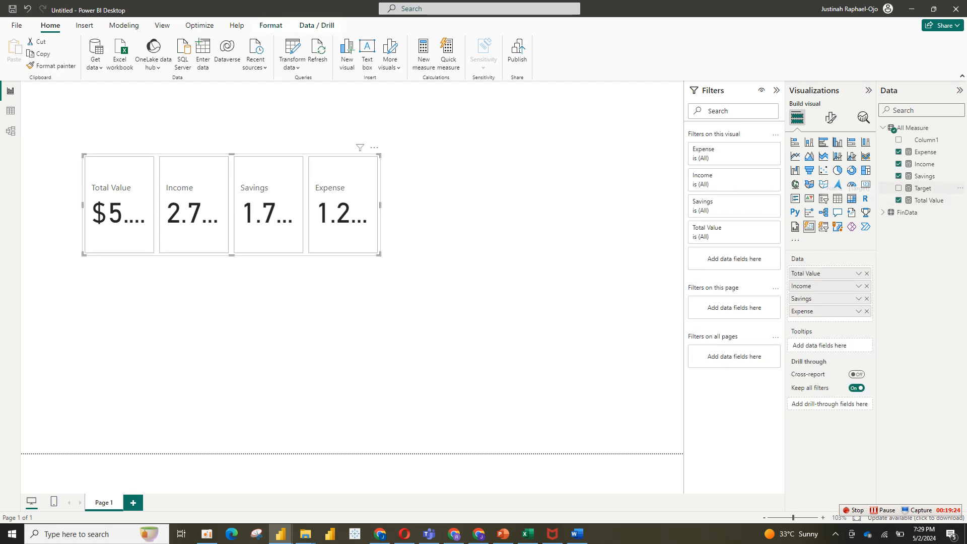
left_click(926, 188)
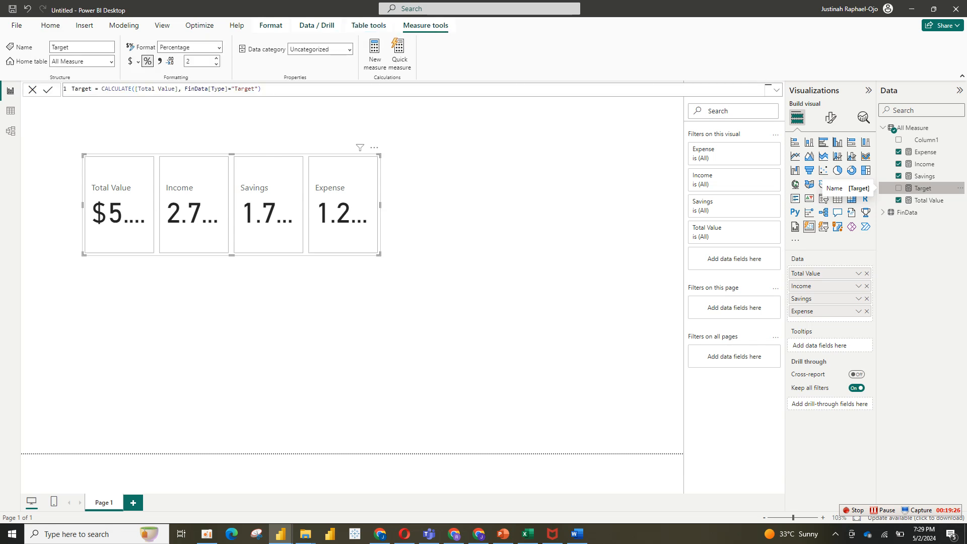
left_click(899, 188)
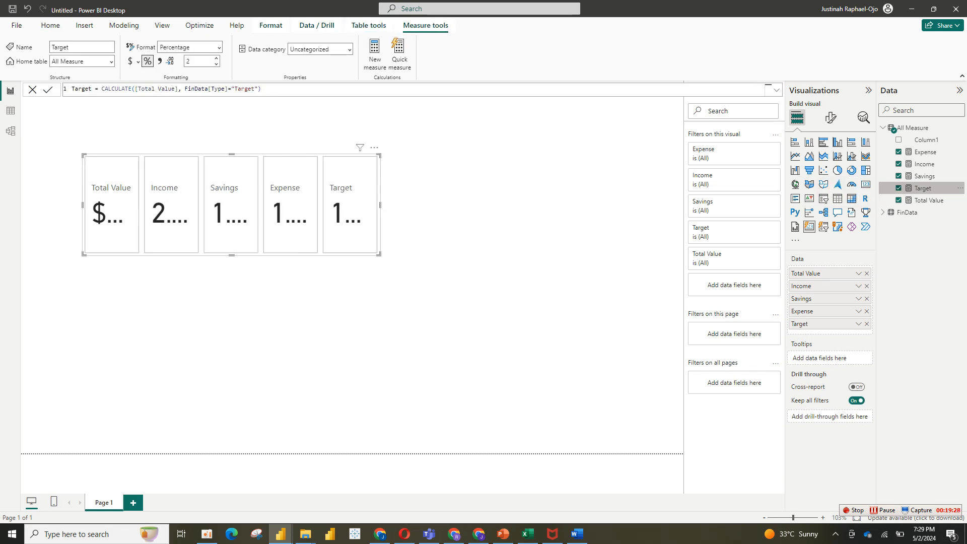
left_click_drag(379, 254, 543, 258)
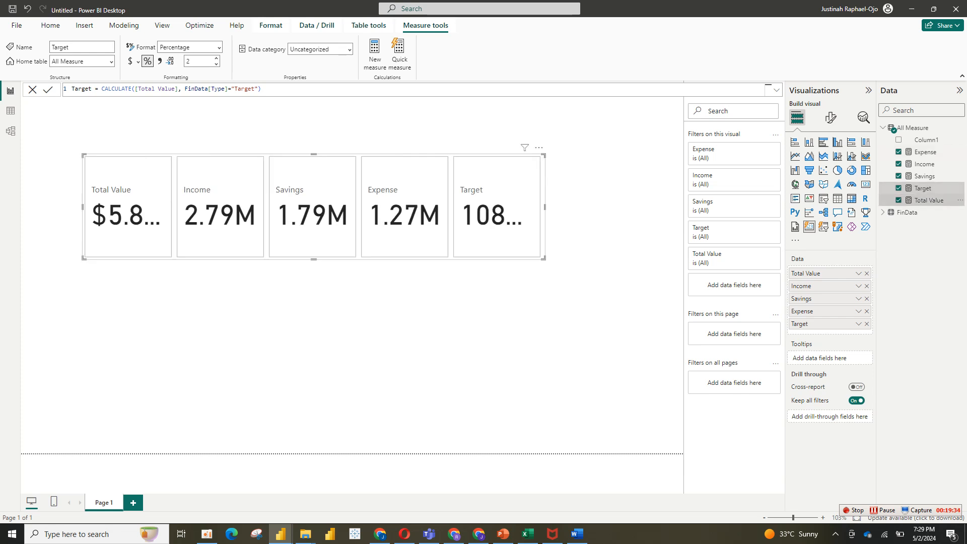
Remove the Total Value, Target, Savings and Income measures from the card visual, keeping only Expense.
left_click(898, 200)
left_click(898, 188)
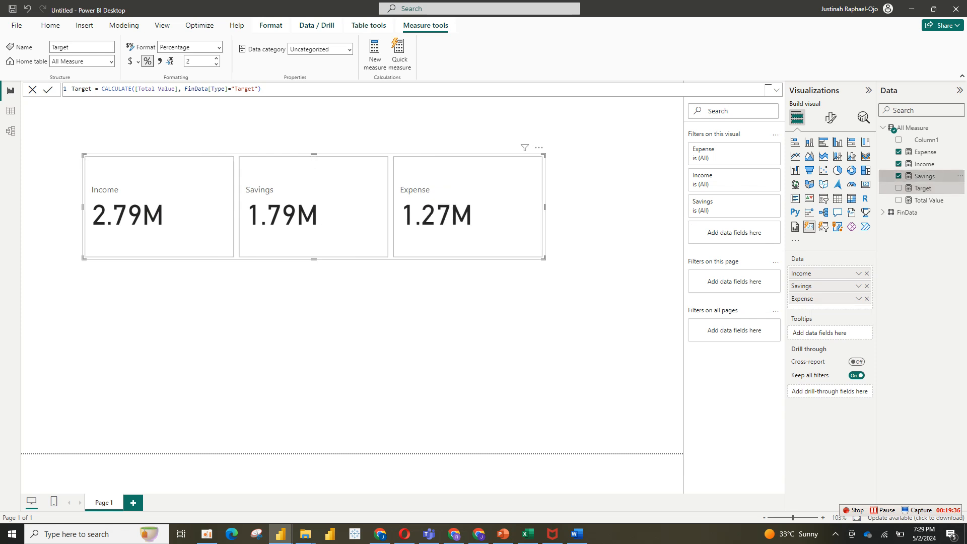
left_click(898, 176)
left_click(898, 164)
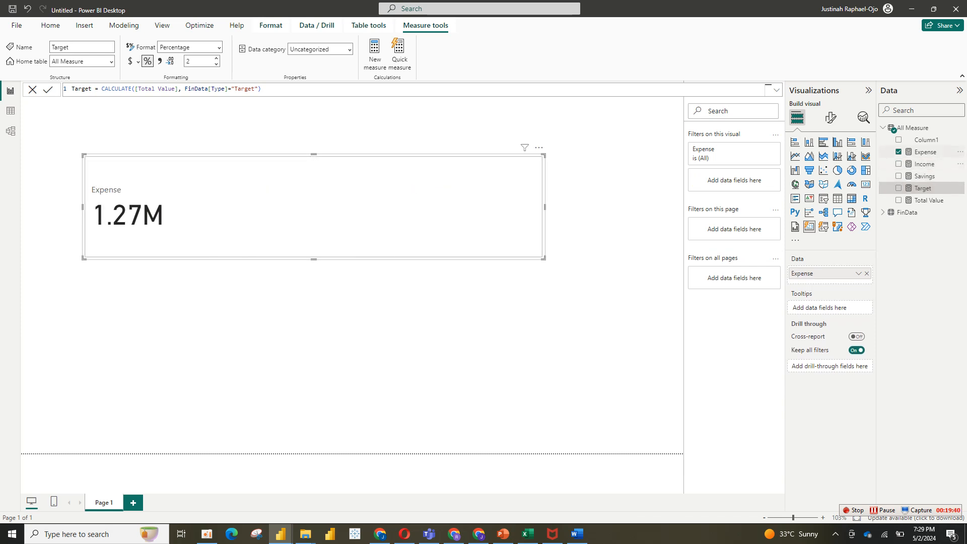
Remove the Expense measure from the card visual and narrow the empty visual to about a third of its width.
left_click(898, 151)
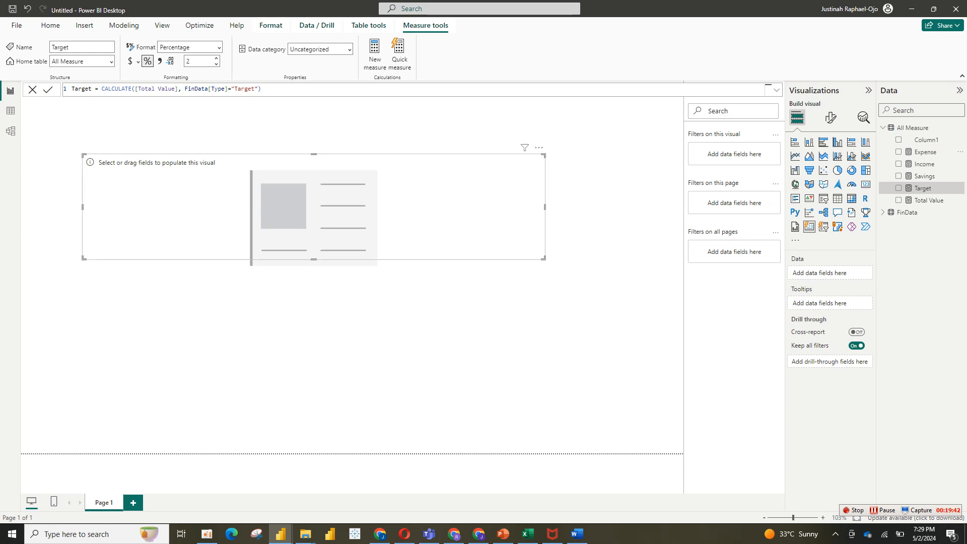
left_click_drag(543, 258, 233, 252)
Check the finished dashboard in the finace report for its percentage figures, and return to the untitled report.
mouse_move(280, 534)
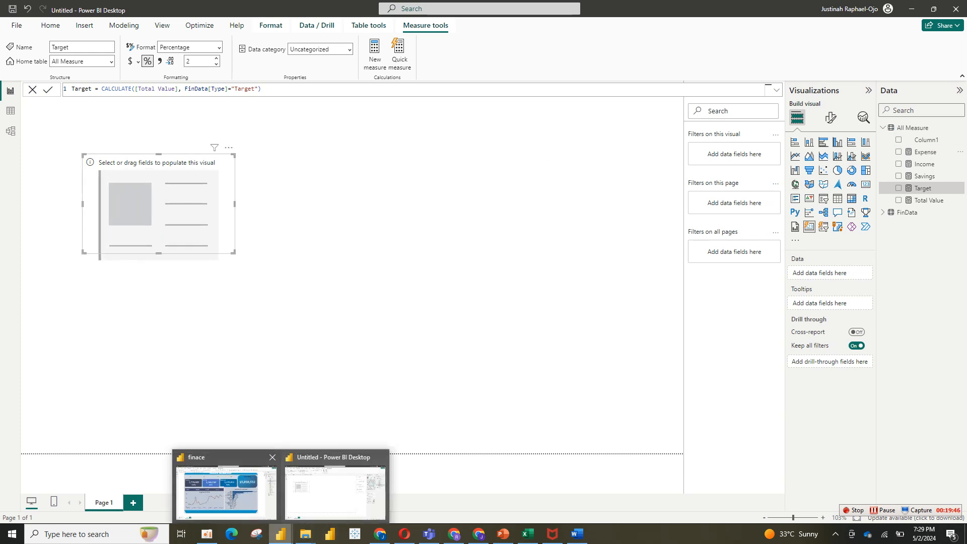
mouse_move(226, 492)
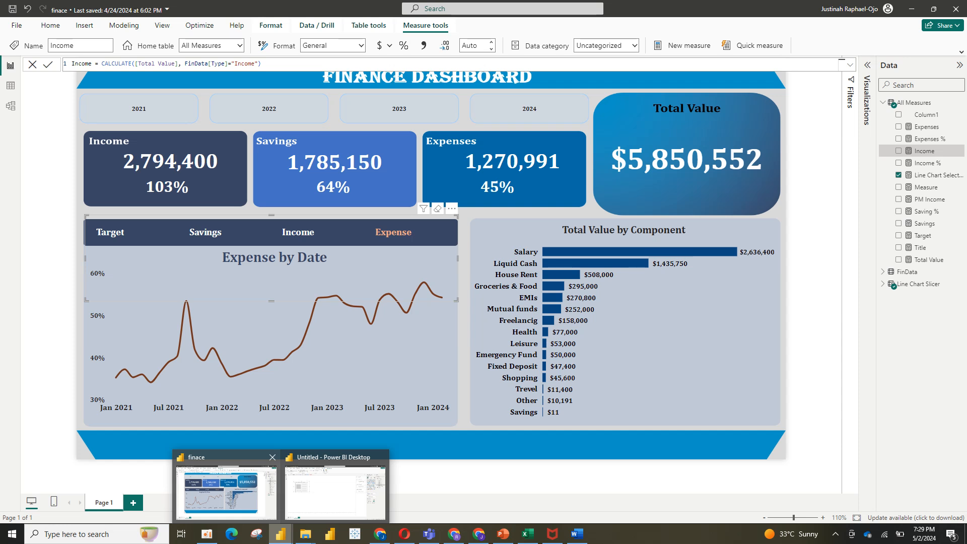
left_click(335, 488)
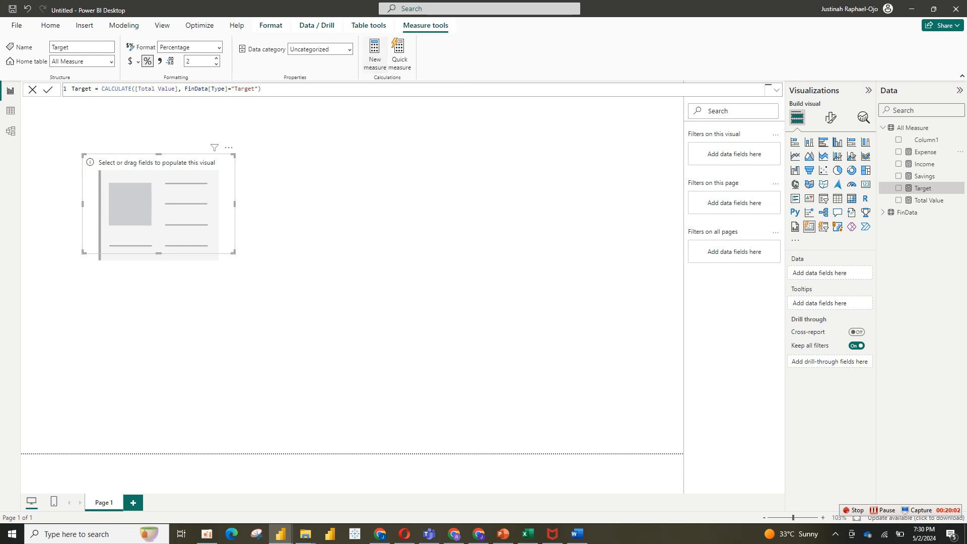
Create a measure in the All Measure table with the formula Saving% = DIVIDE([Savings], [Income]).
left_click(898, 152)
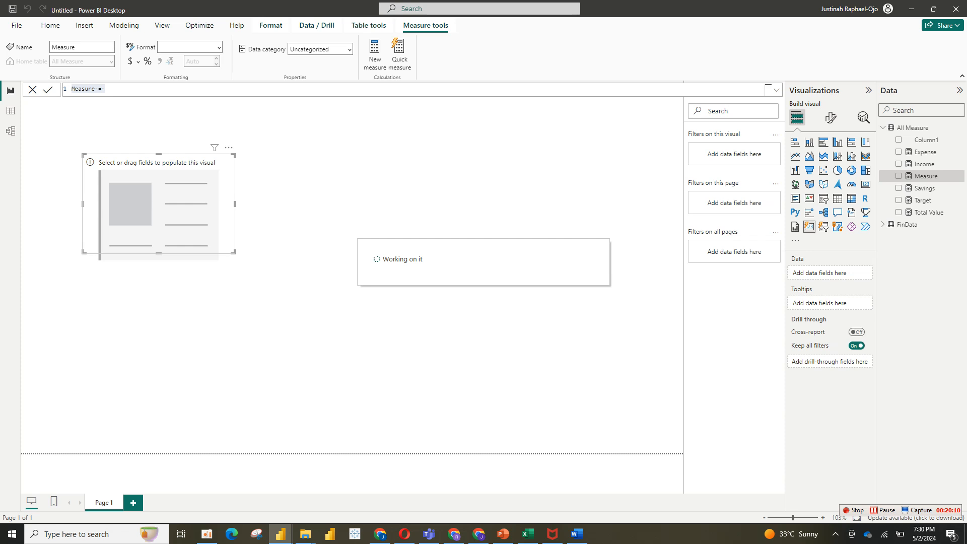
type("Saving")
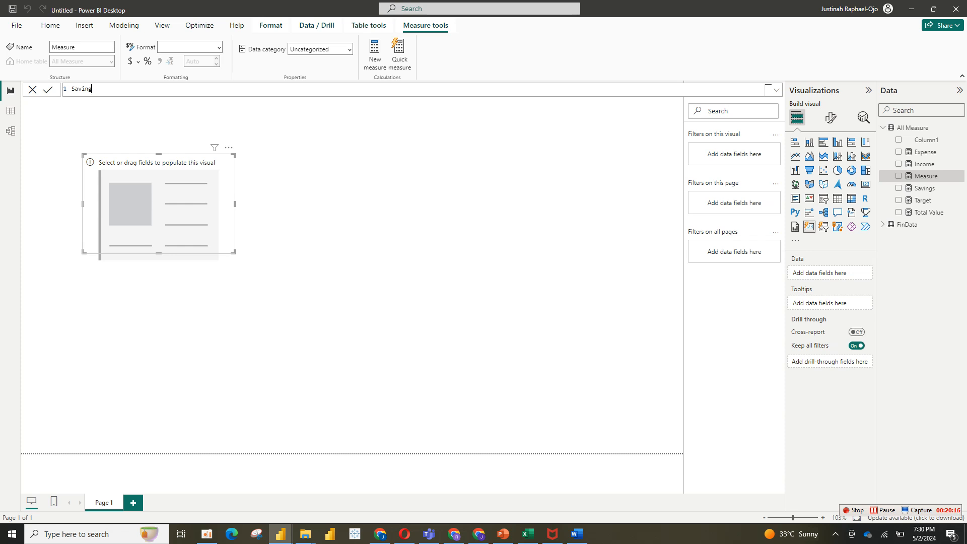
type("% =")
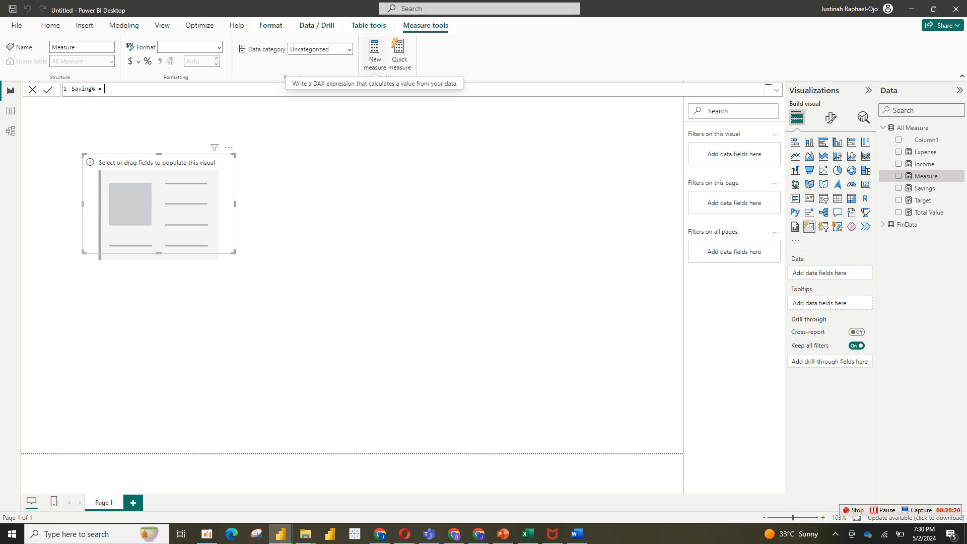
type(" div")
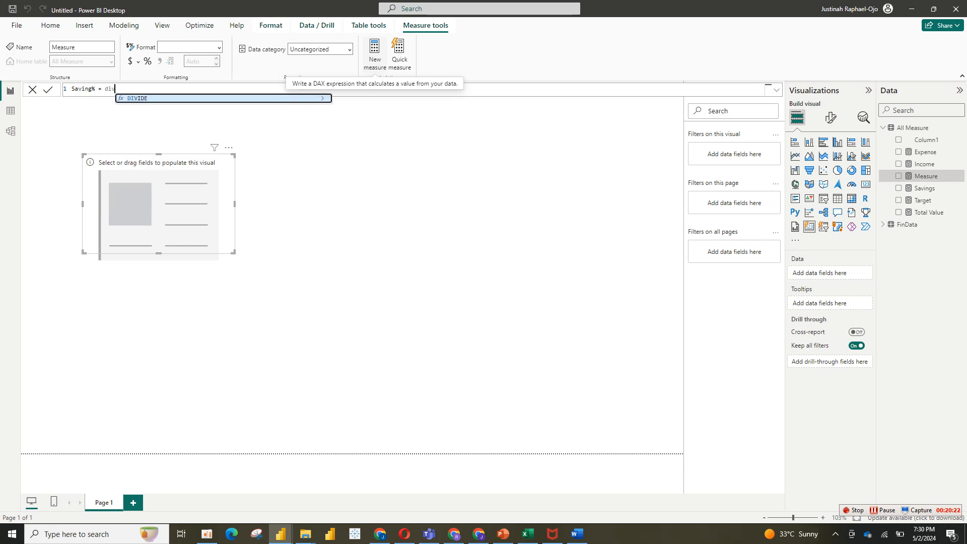
key("Tab")
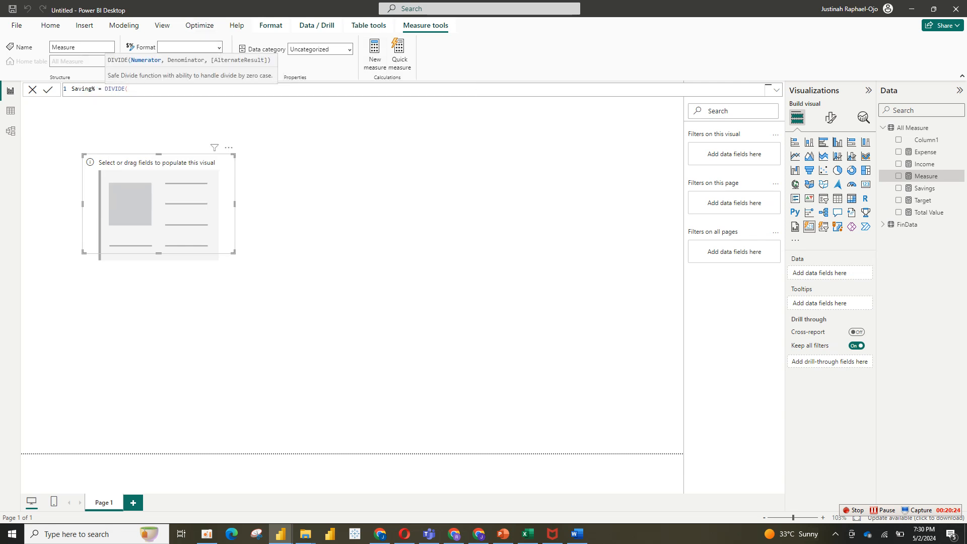
type("sav")
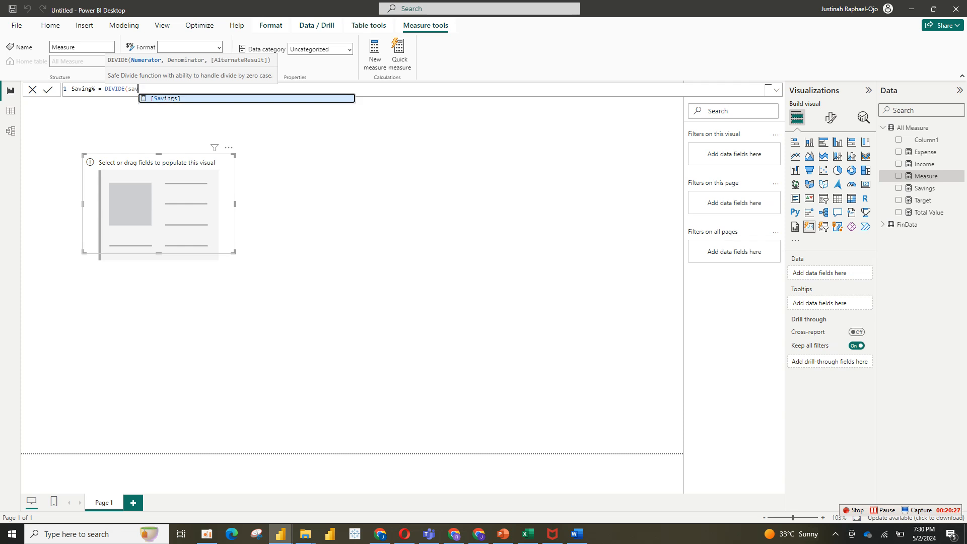
key("Tab")
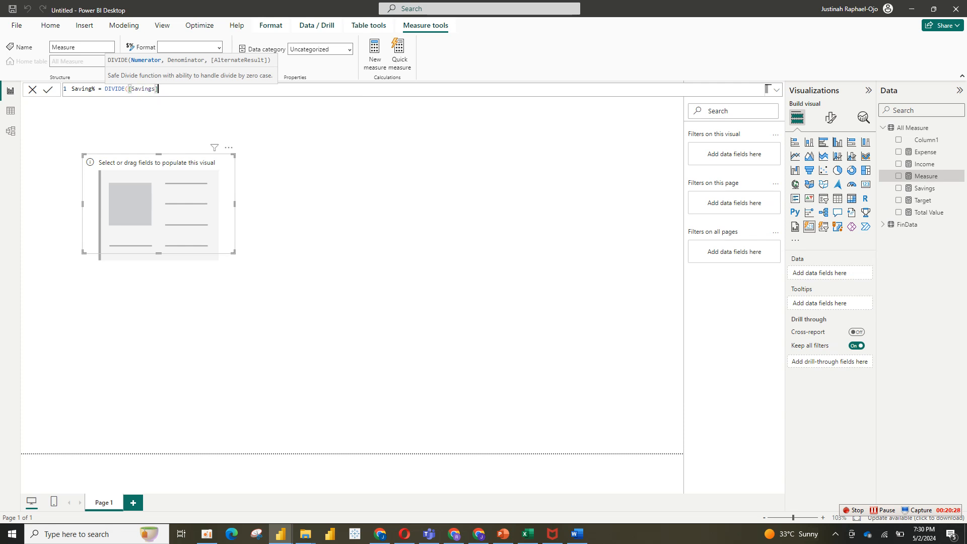
type(", i")
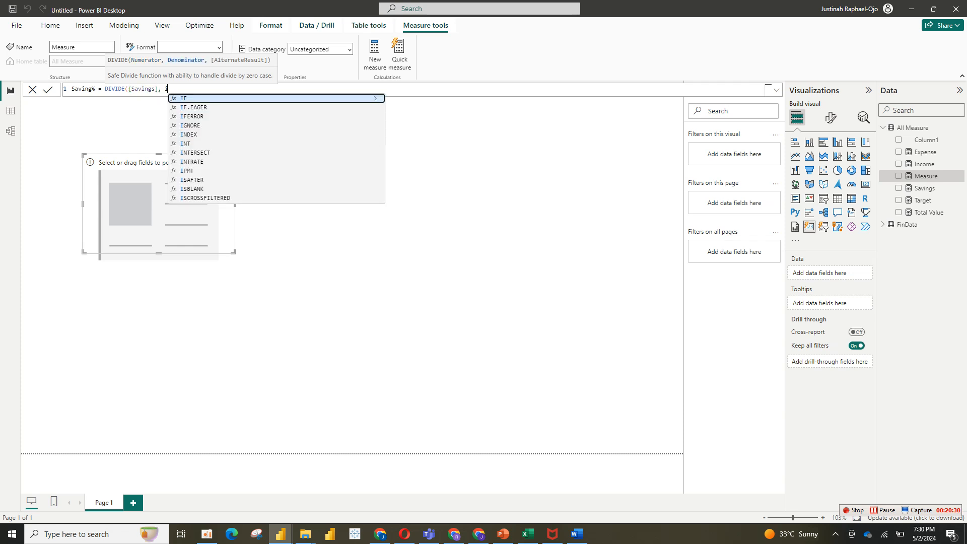
type("nc")
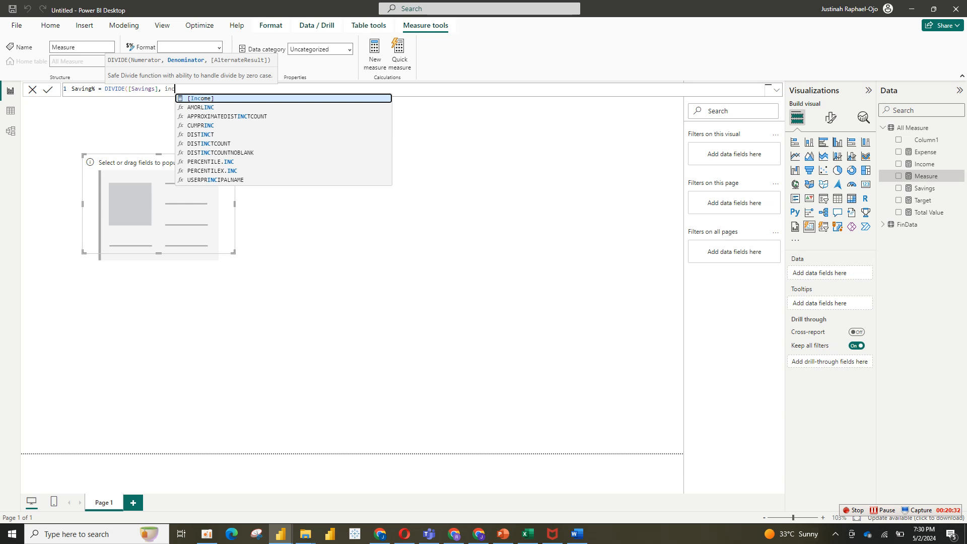
key("Tab")
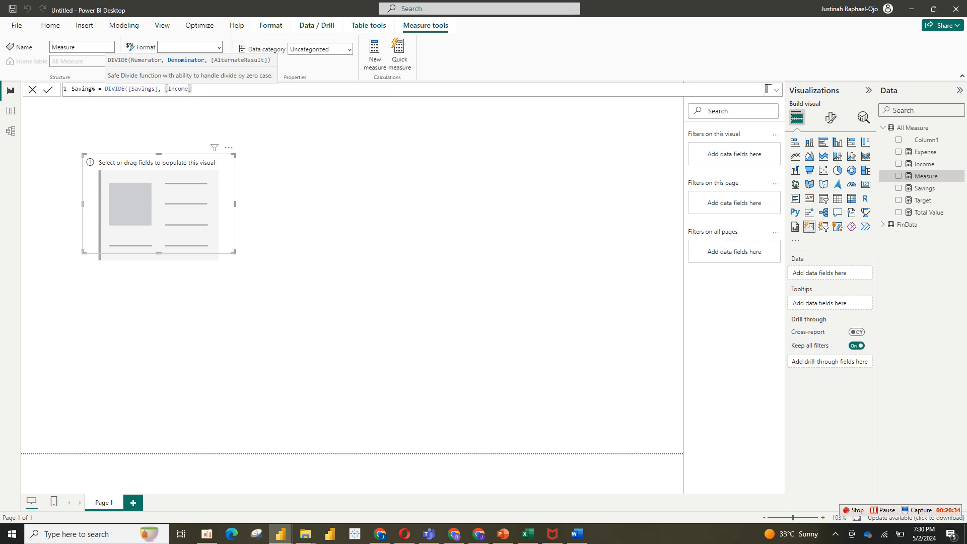
key("Return")
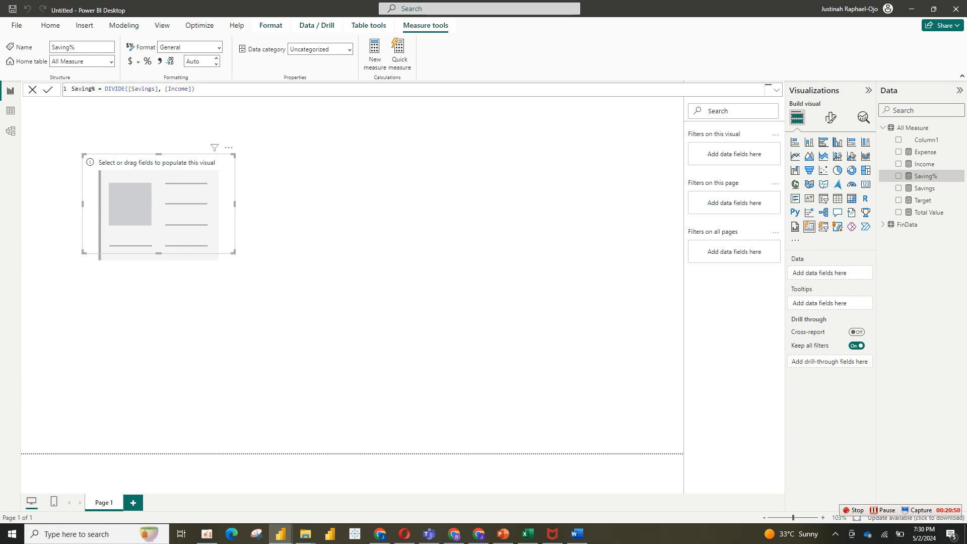
Format the Saving% measure as a percentage with 1 decimal place and preview it briefly in the card visual.
left_click(147, 61)
left_click(217, 64)
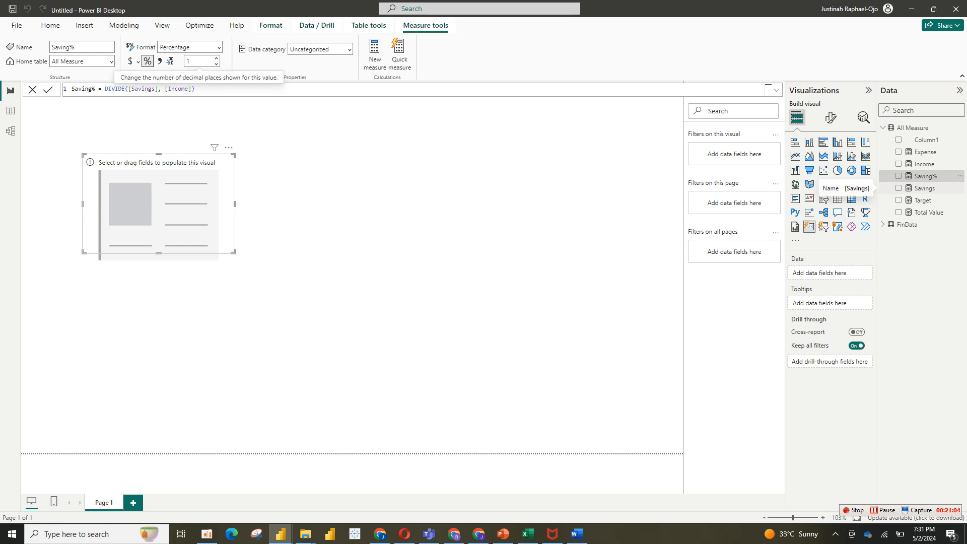
left_click(898, 175)
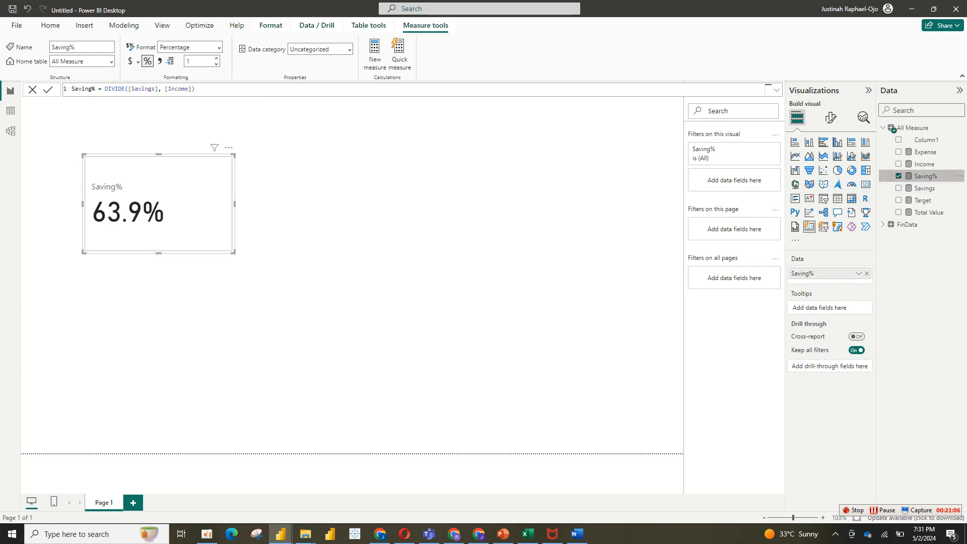
left_click(898, 176)
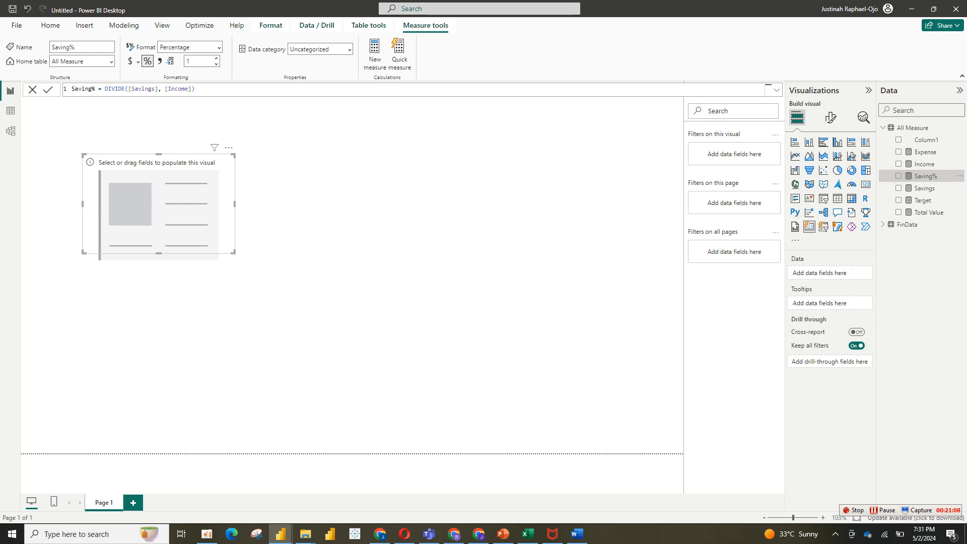
Add another new measure to the All Measure table.
left_click(375, 55)
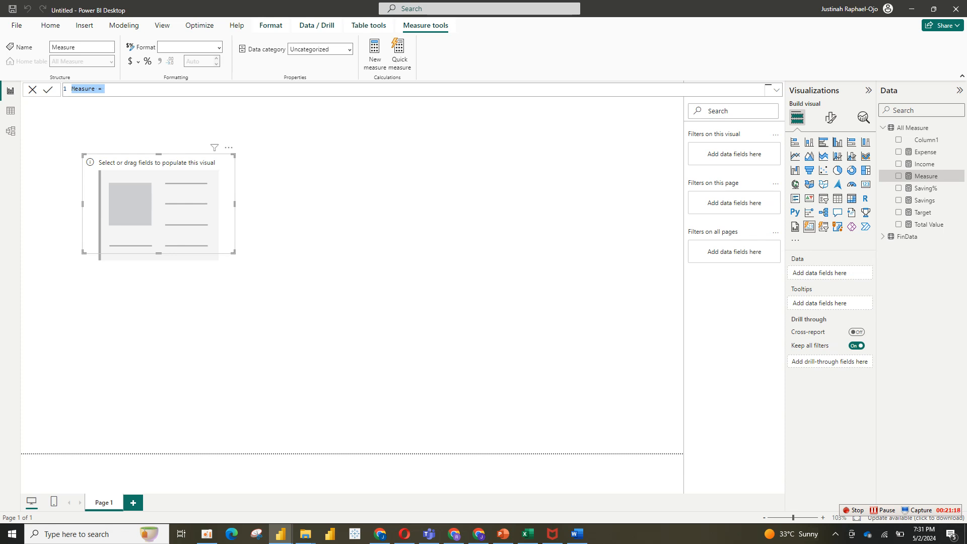
type("Income ")
type("% =")
key("BackSpace")
key("BackSpace")
key("BackSpace")
key("BackSpace")
key("BackSpace")
key("BackSpace")
key("BackSpace")
key("BackSpace")
key("BackSpace")
key("BackSpace")
Define the new measure as Expense% = DIVIDE([Expense], [Income]) and format it as a percentage with 0 decimal places.
type("Expense%")
type("div")
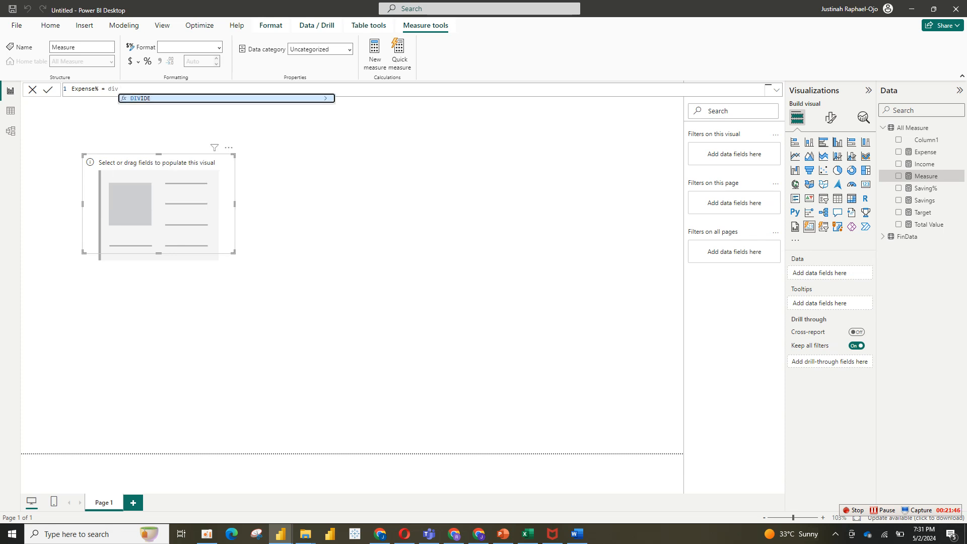
key("Tab")
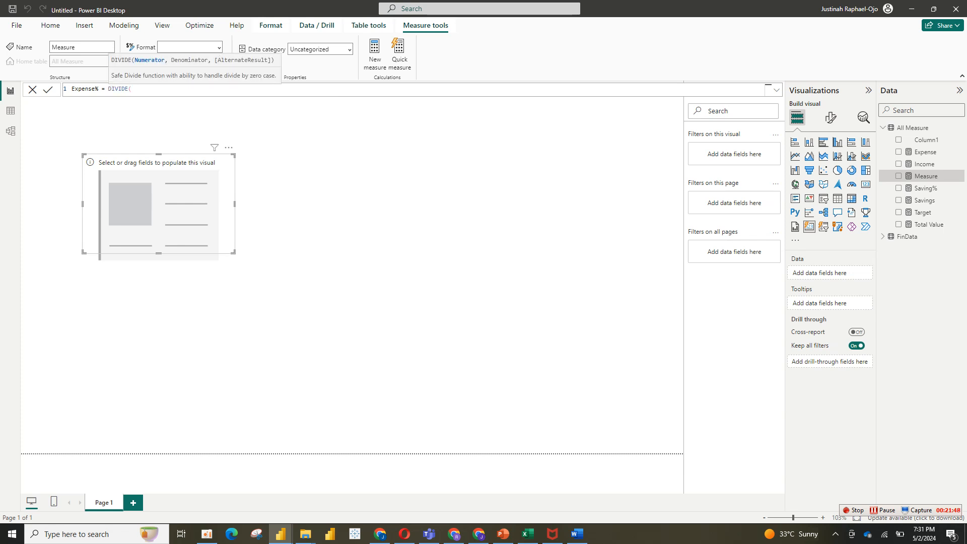
type("ex")
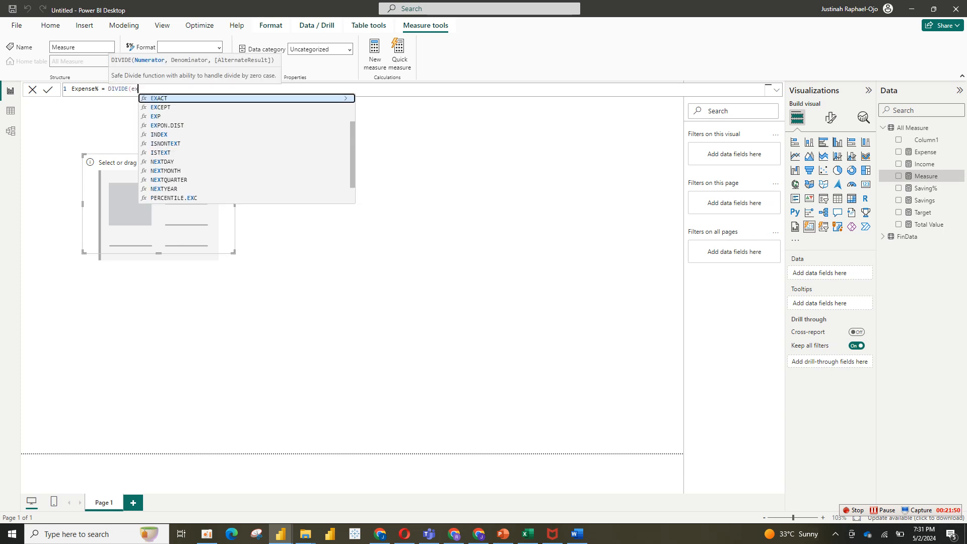
type("p")
key("Up")
key("Tab")
type(", ")
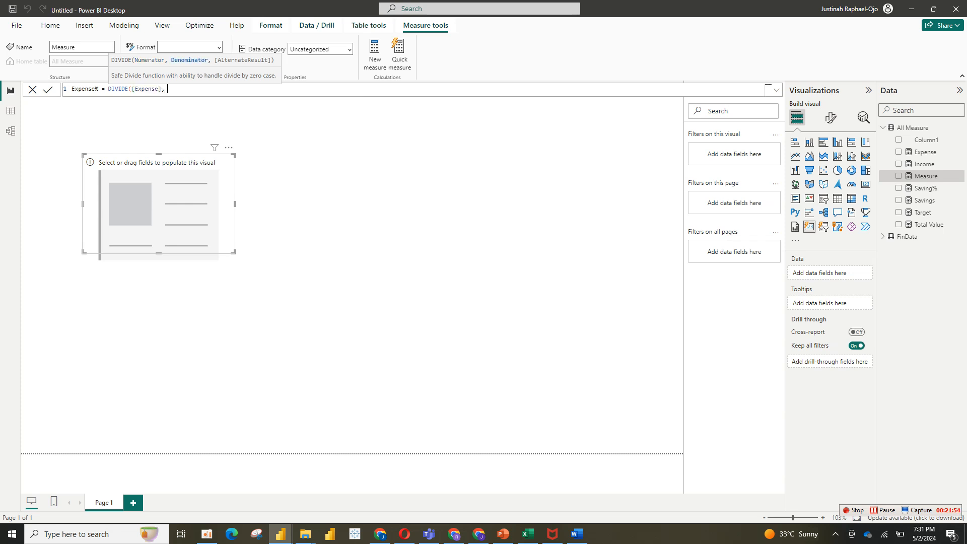
type("in")
key("BackSpace")
key("BackSpace")
type("inco")
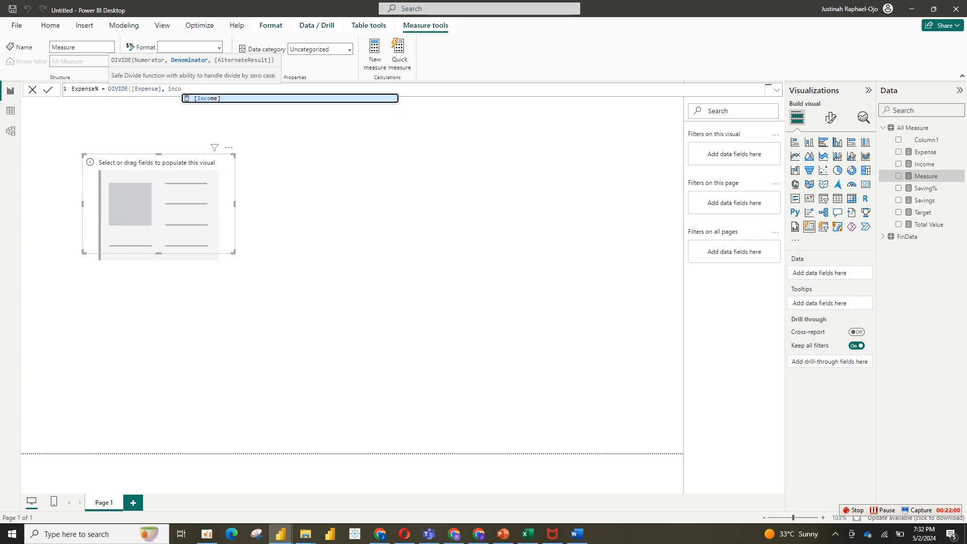
key("Tab")
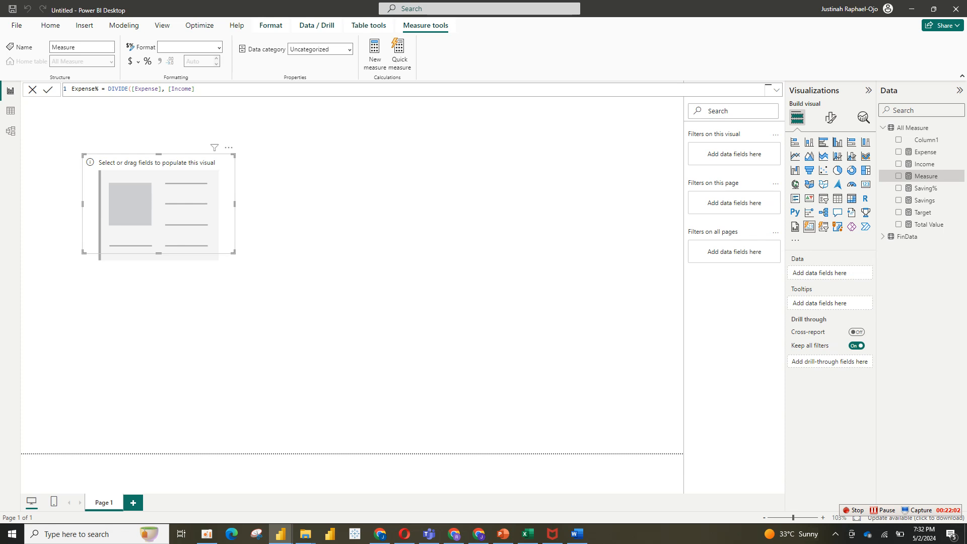
key("Return")
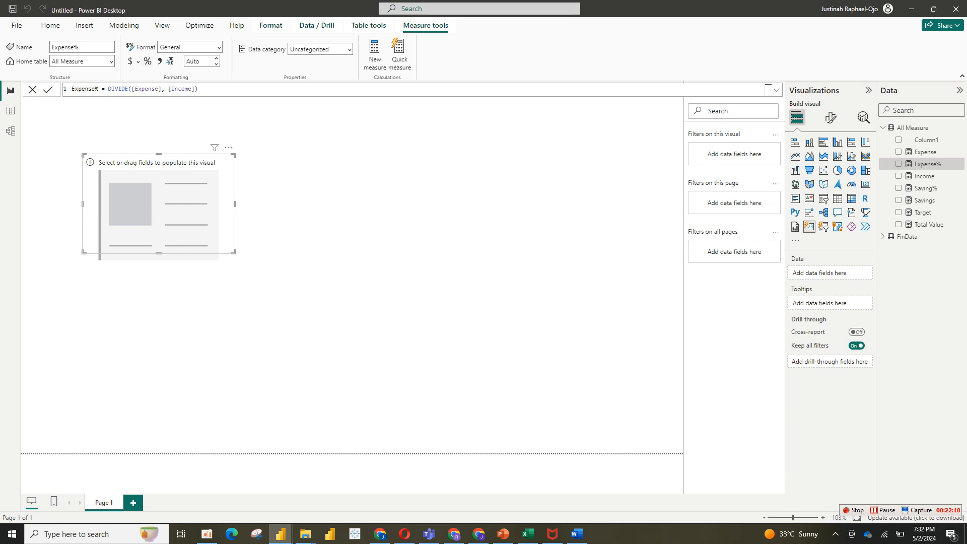
left_click(148, 61)
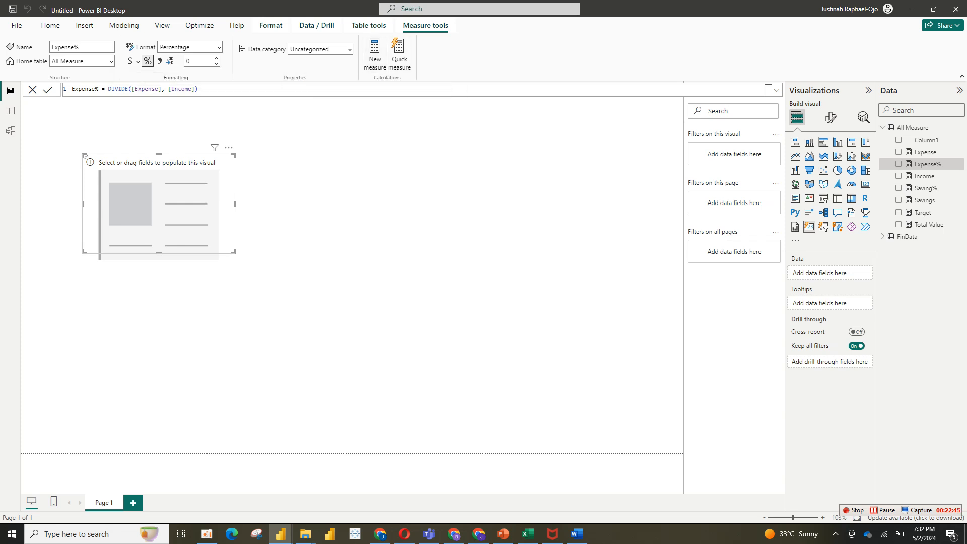
Add a new measure to the All Measure table and begin its formula with Pmonth Income = CALCULATE([Income],.
left_click(375, 53)
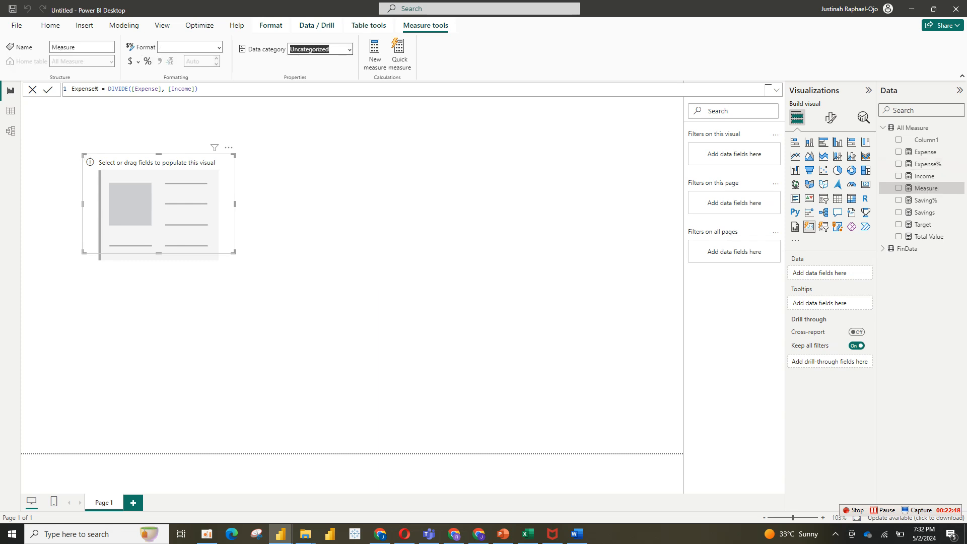
type("Pro")
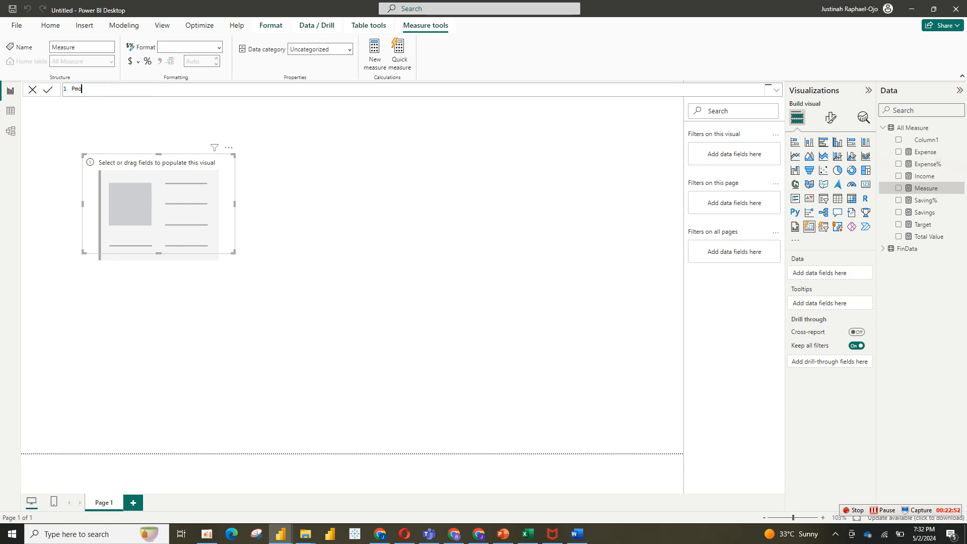
type("nth Income = ca")
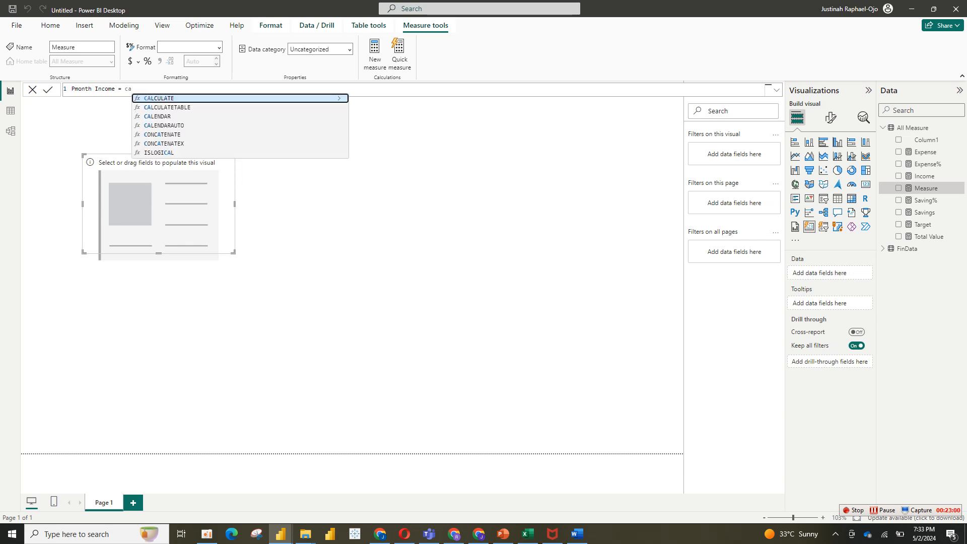
key("Tab")
type("inco")
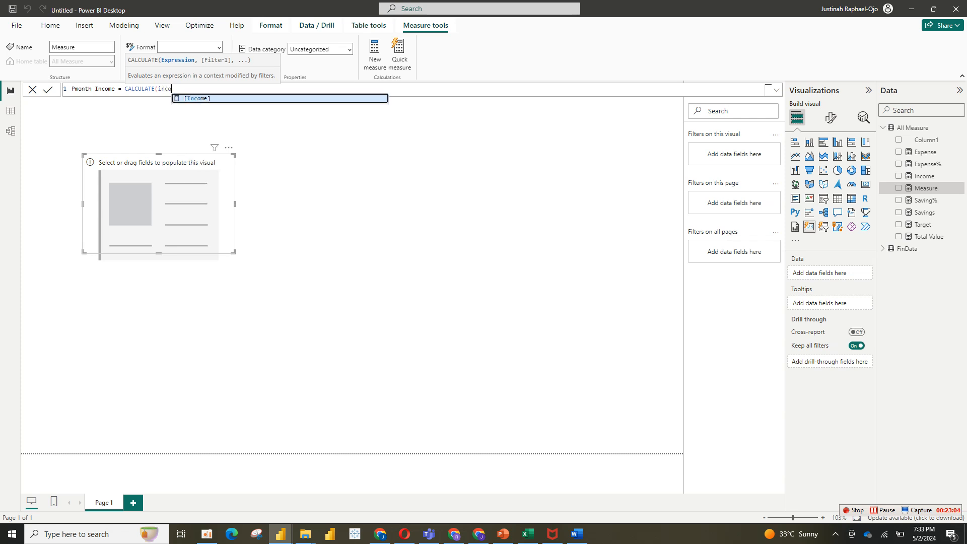
key("Tab")
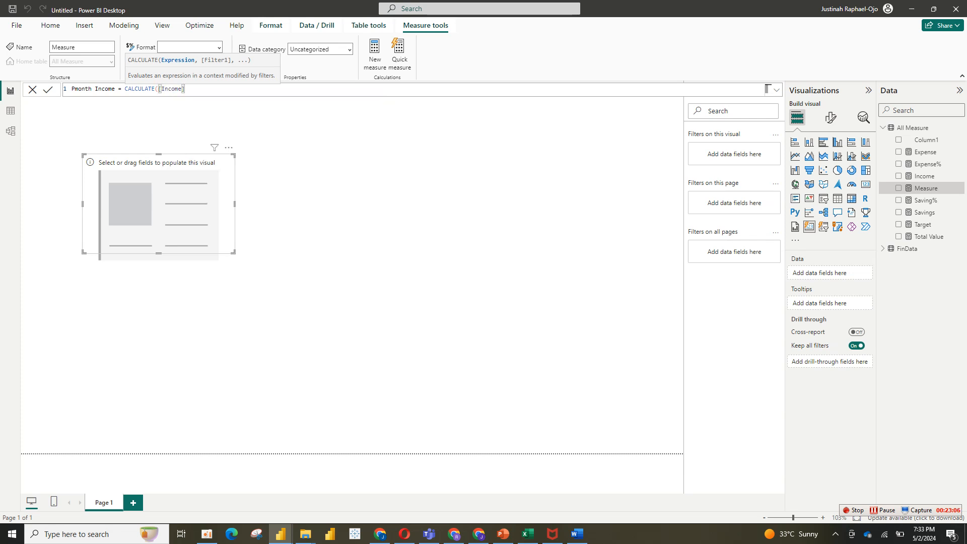
type(",")
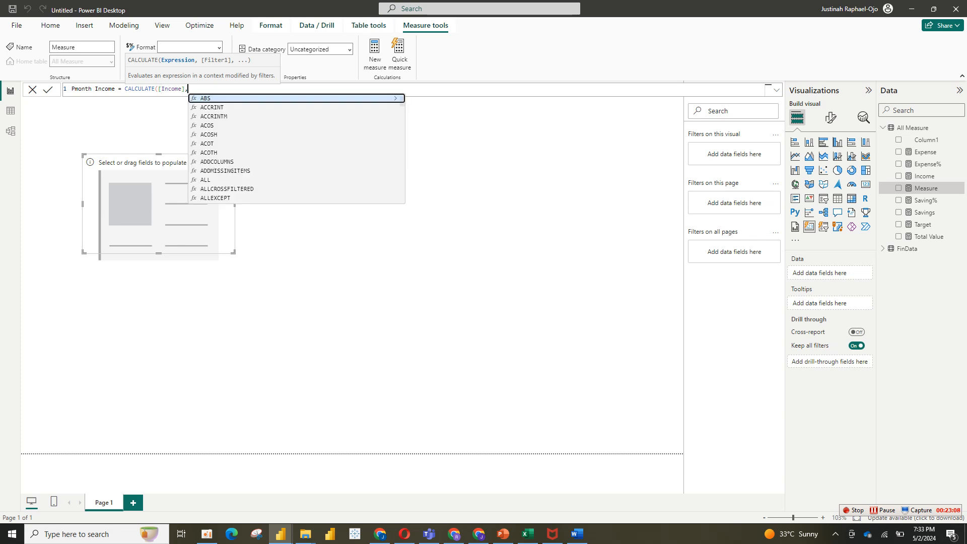
Extend the Pmonth Income formula with a DATEADD filter on FinData[Date], an offset of -1 and the MONTH function.
type("ad")
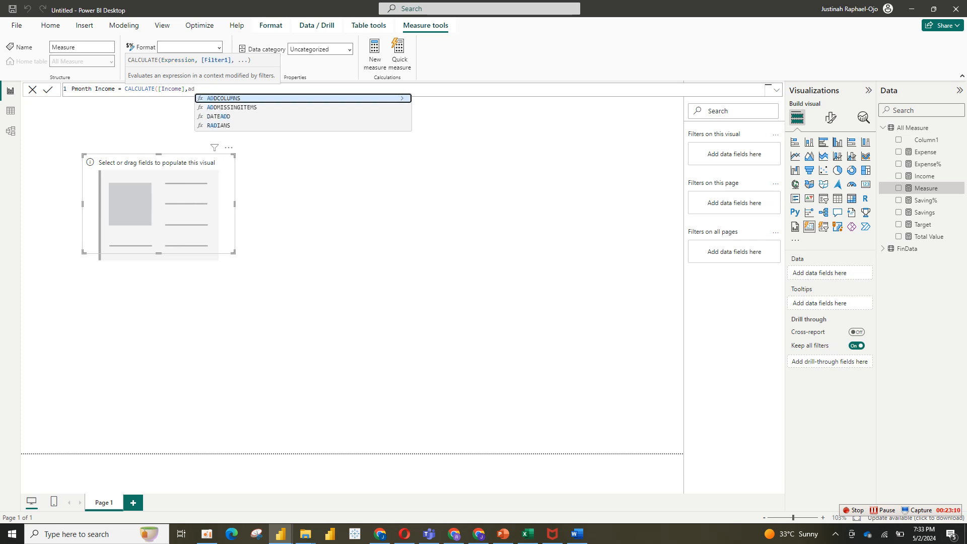
key("BackSpace")
key("BackSpace")
type("dat")
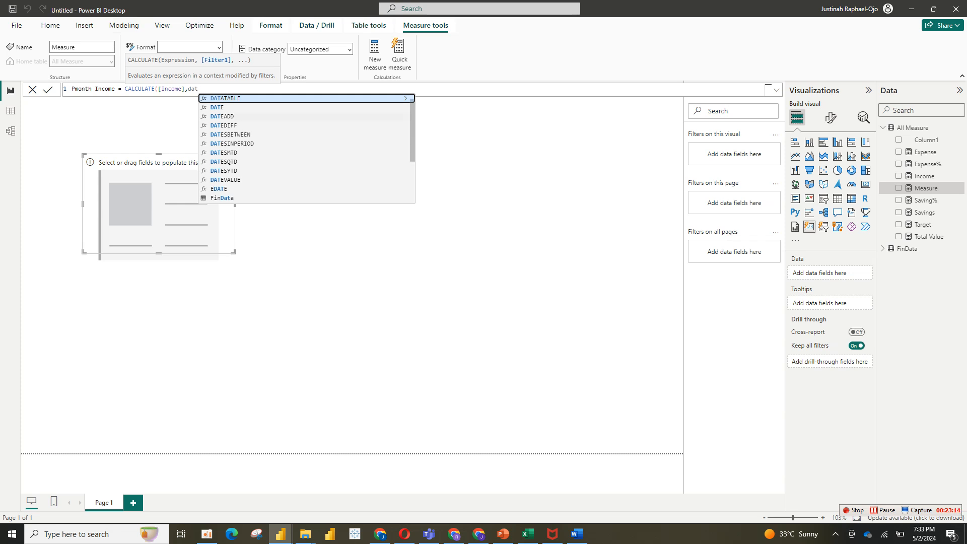
left_click(221, 116)
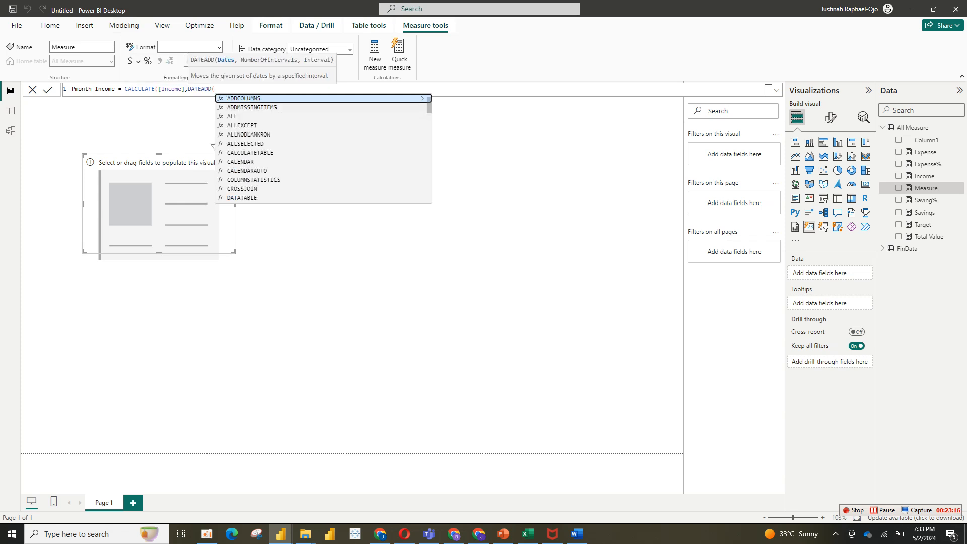
type("da")
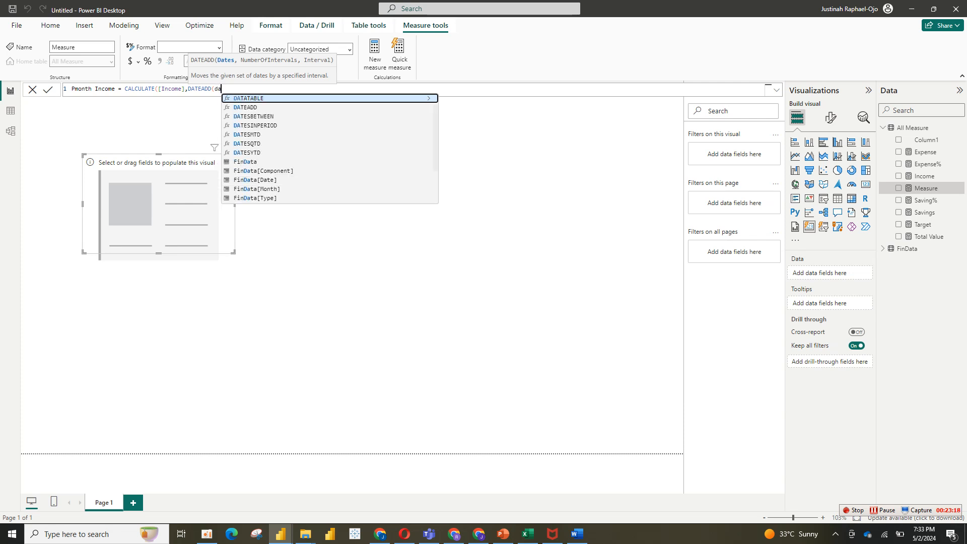
type("t")
left_click(257, 179)
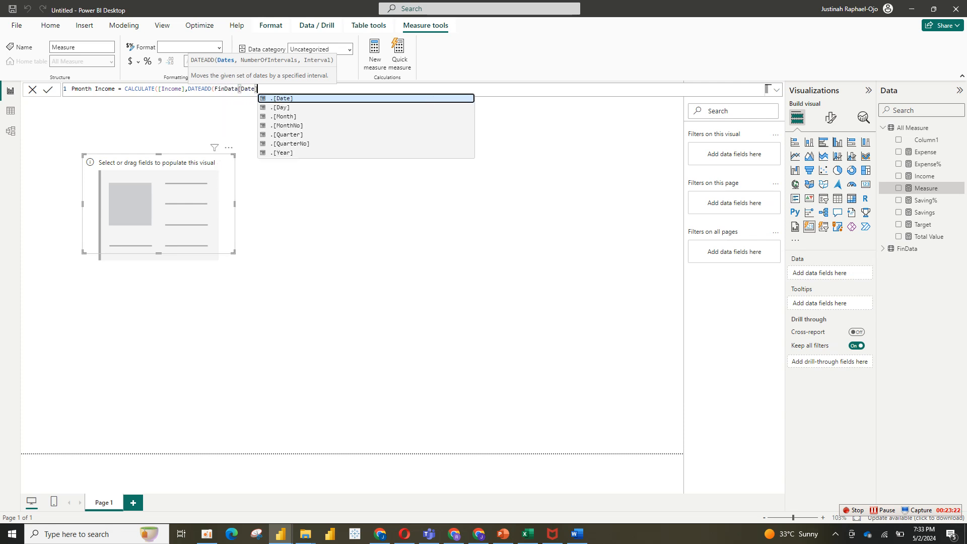
type(")")
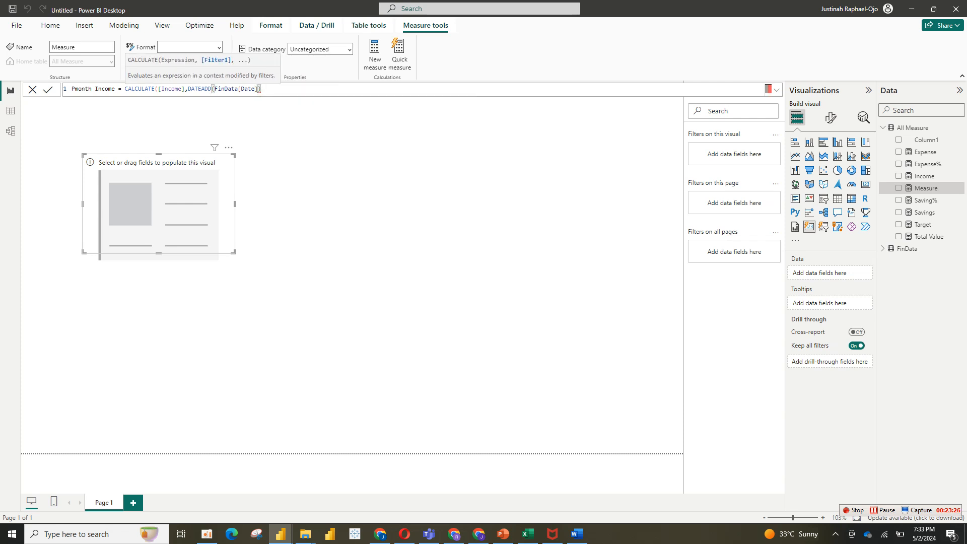
type(",-1")
type(",-1,")
type("mo")
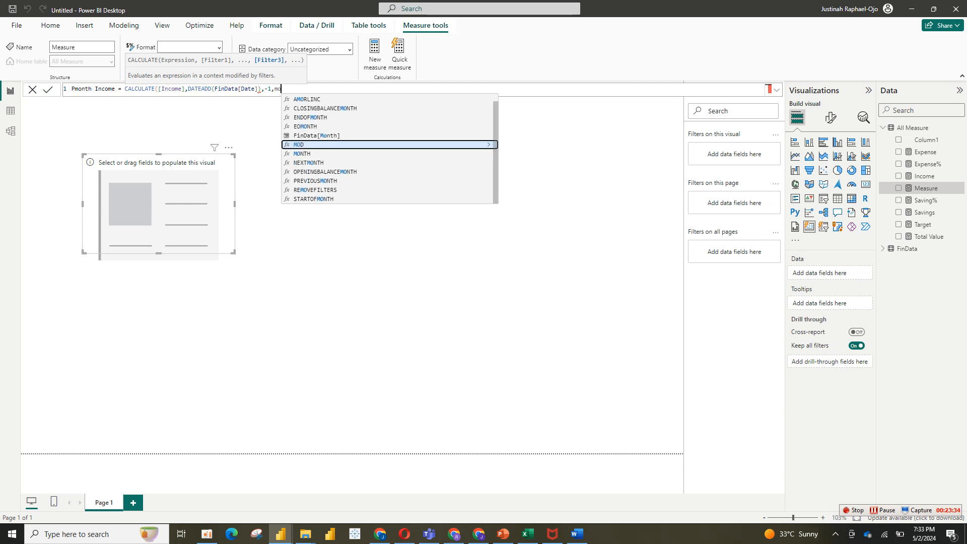
key("Down")
key("Tab")
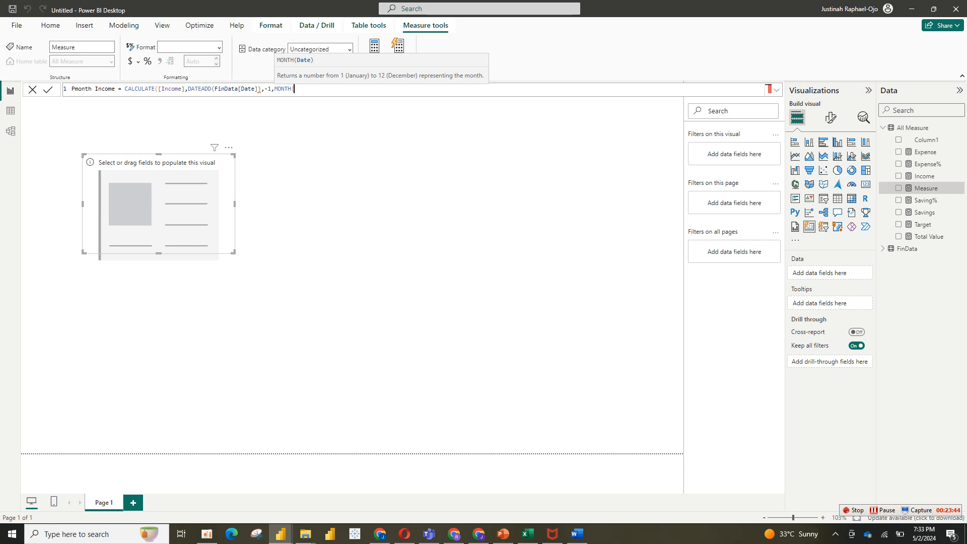
type("))")
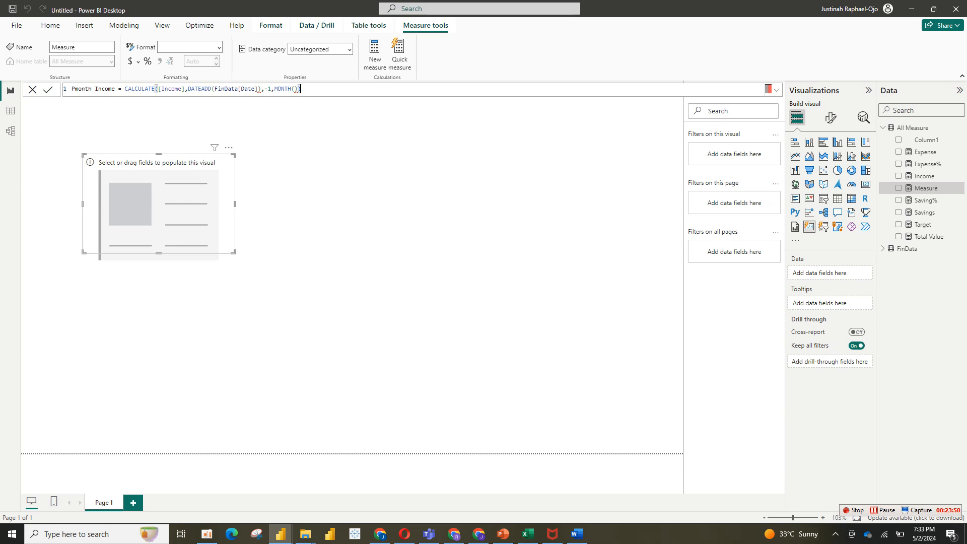
Correct the brackets and commit the measure as Pmonth Income = CALCULATE([Income],DATEADD(FinData[Date],-1,MONTH)).
left_click(259, 89)
key("BackSpace")
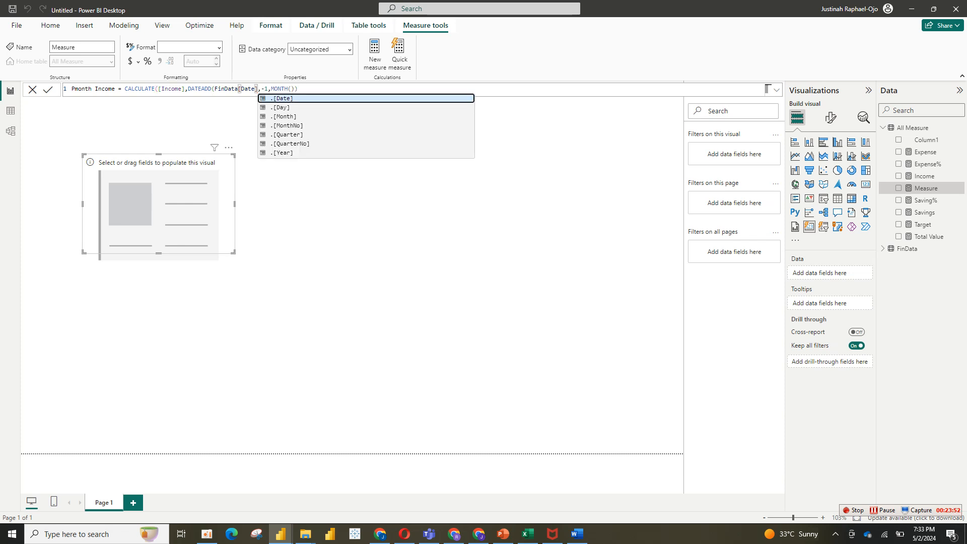
left_click(298, 89)
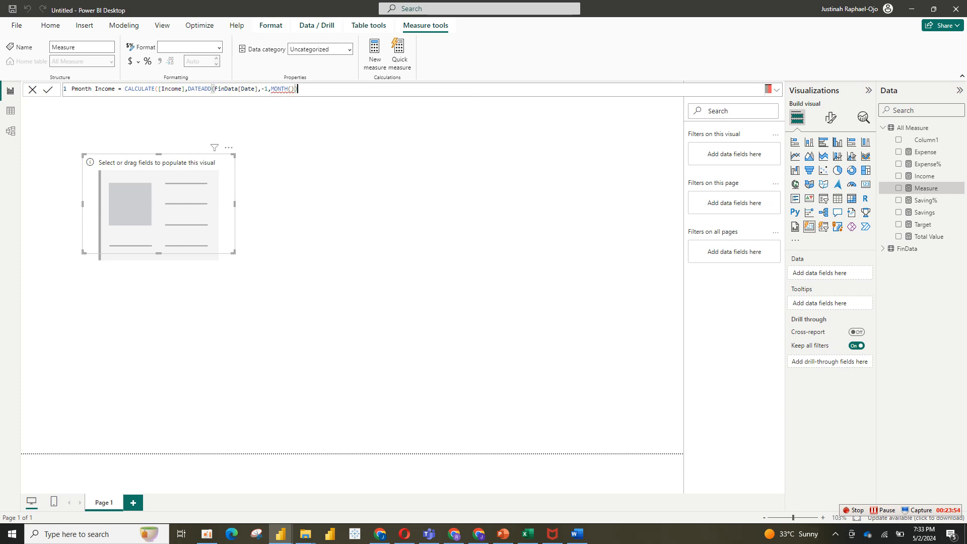
key("BackSpace")
key("BackSpace")
key("BackSpace")
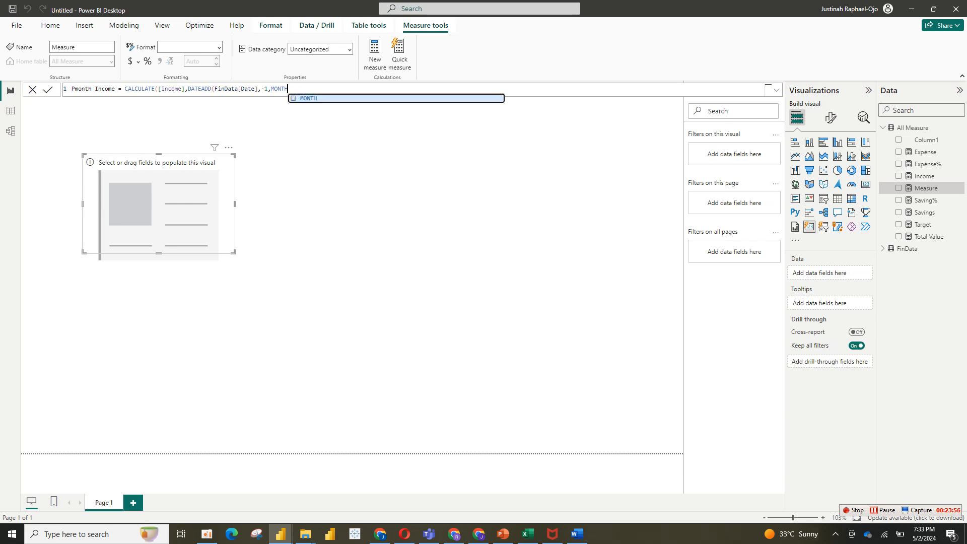
key("Escape")
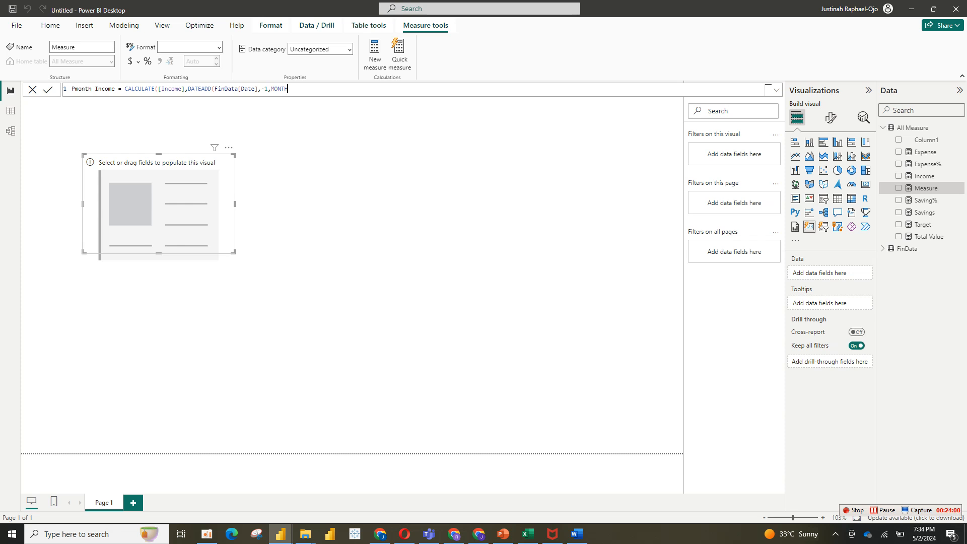
type(")")
key("Return")
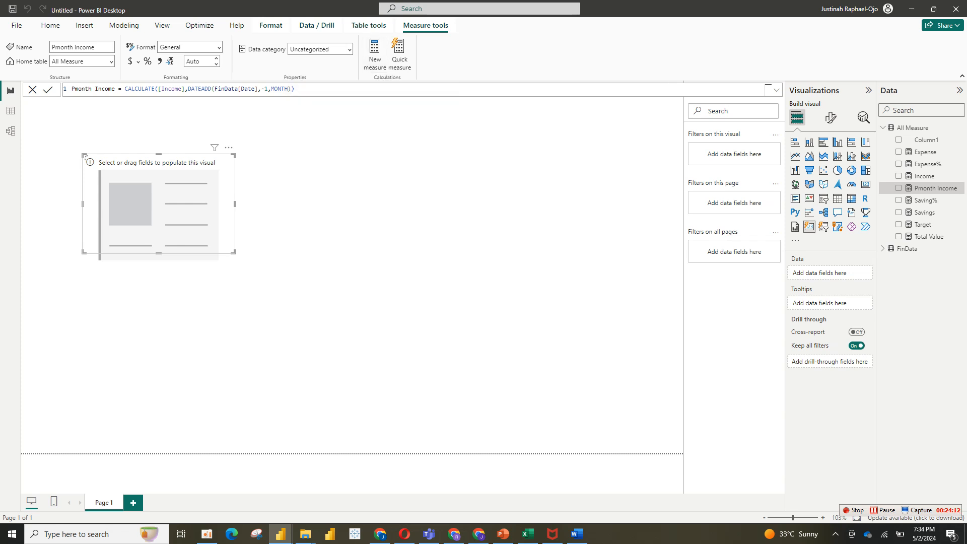
Create another measure in the All Measure table with the formula INcome% = DIVIDE([Income], [Pmonth Income]).
left_click(375, 50)
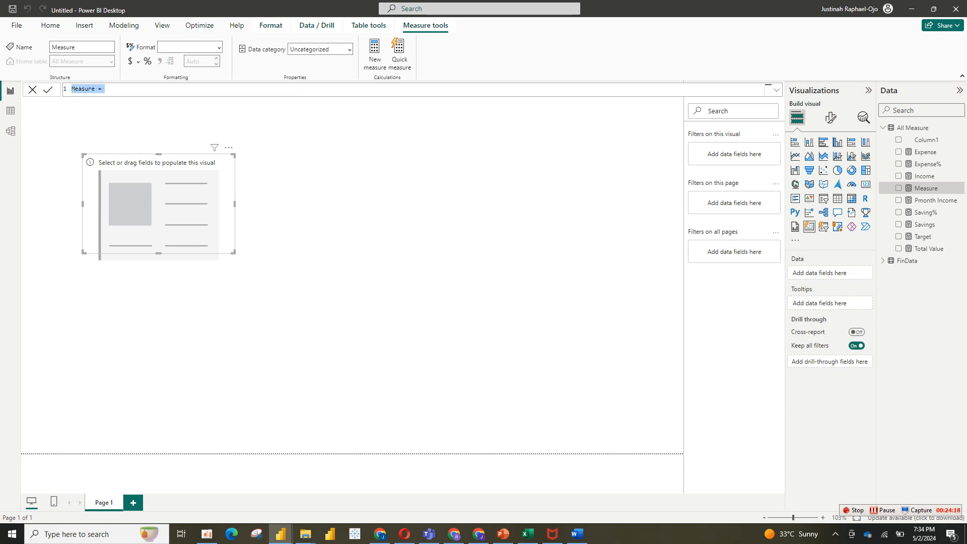
type("INcome% = du")
key("BackSpace")
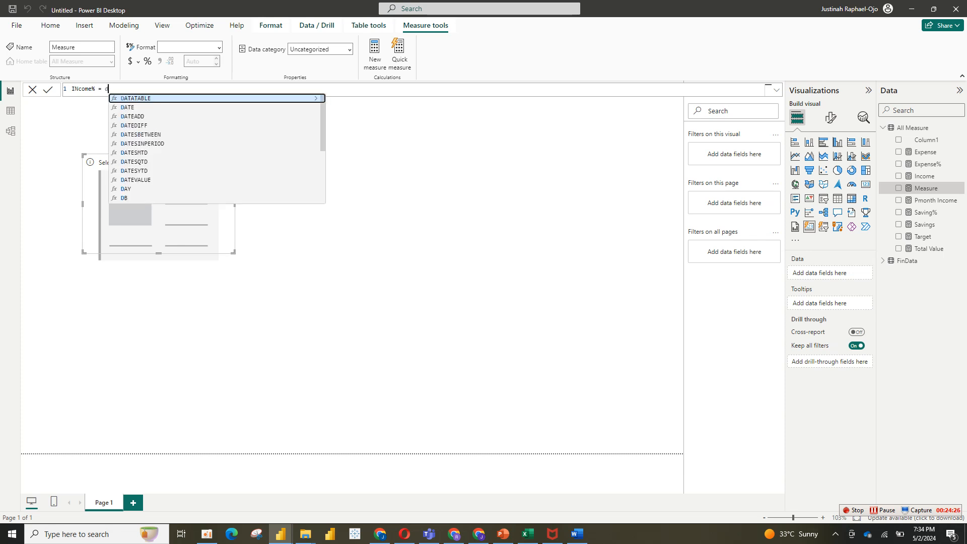
type("iv")
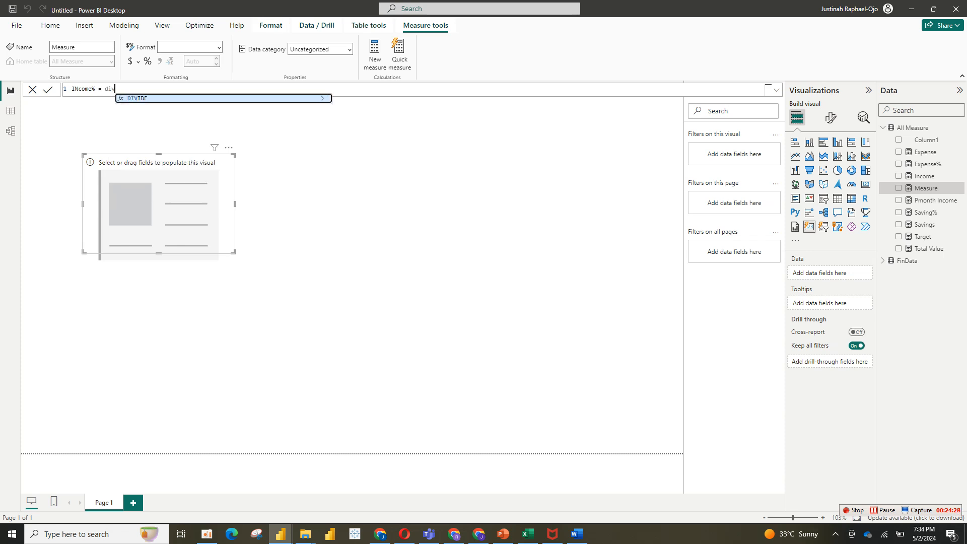
key("Tab")
type("income")
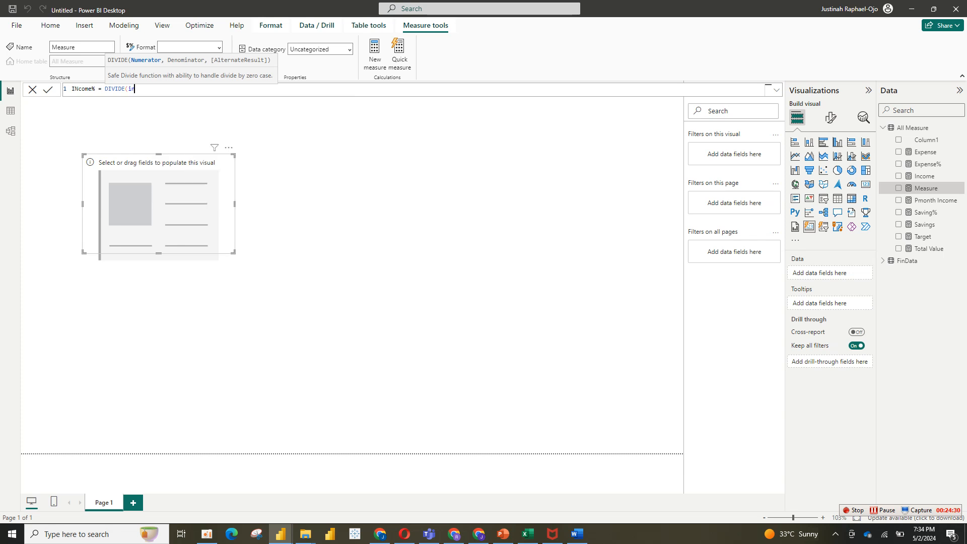
key("Tab")
type(", pm")
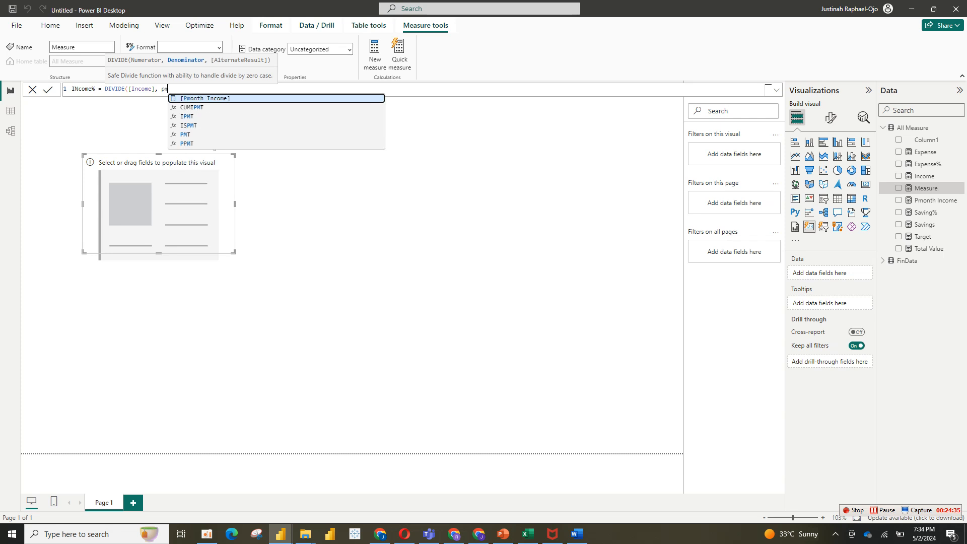
key("Tab")
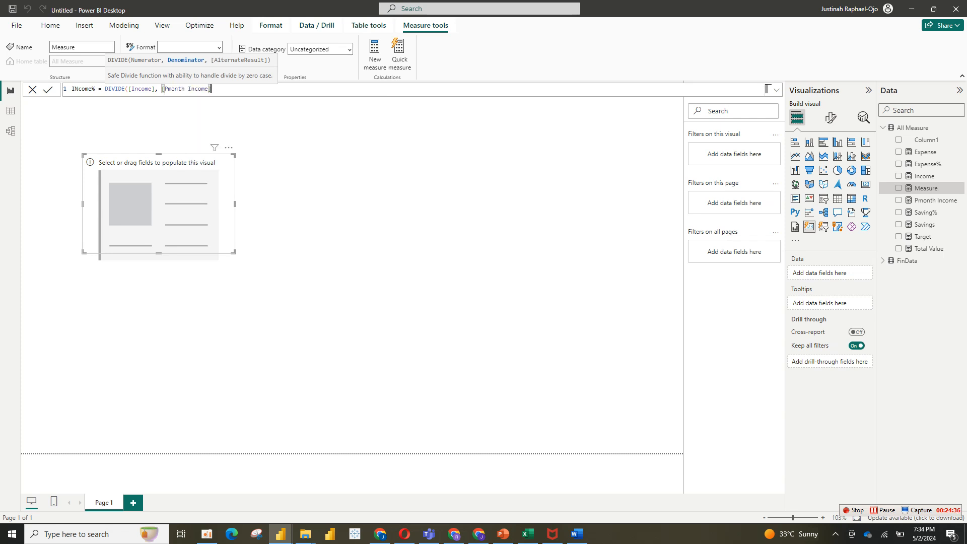
key("Return")
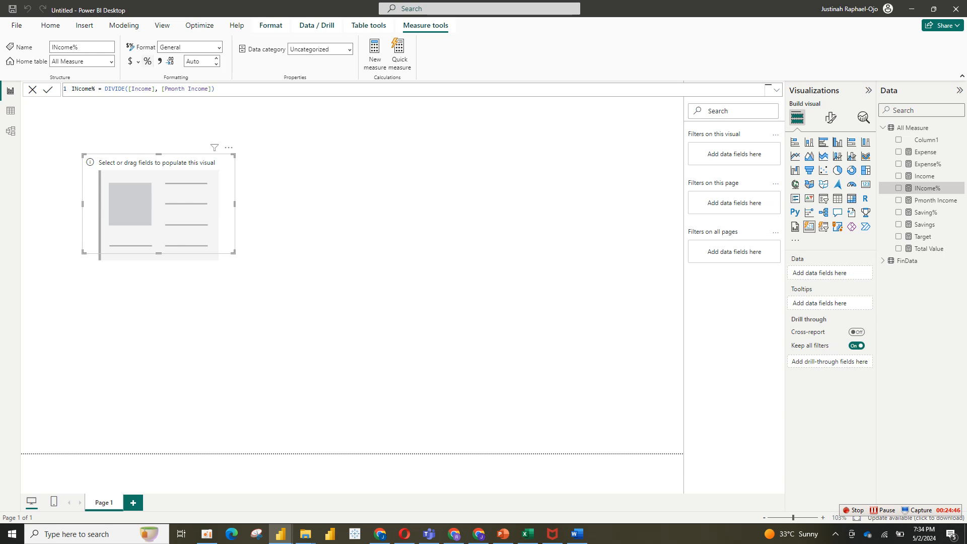
Format the new ratio measure as a percentage and correct its name to Income%.
left_click(147, 61)
double_click(78, 89)
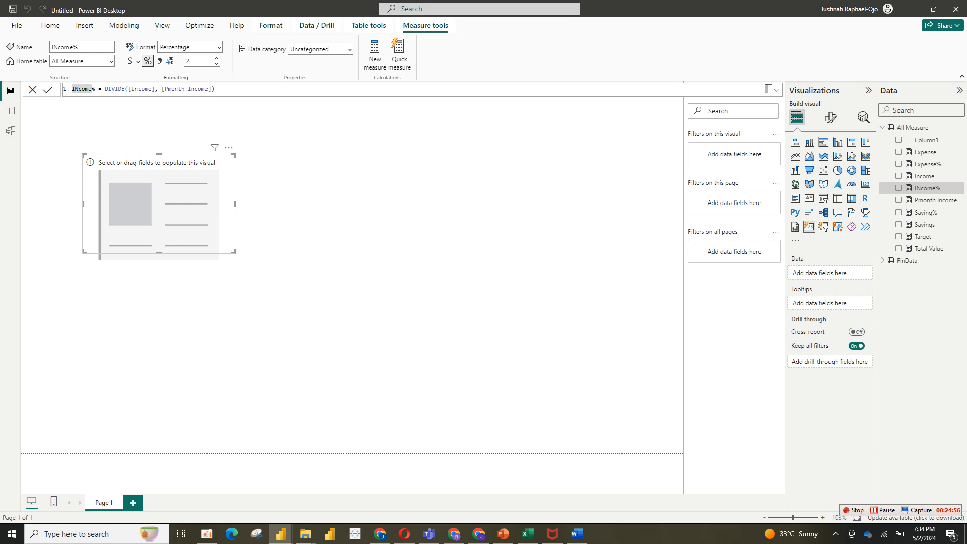
type("n")
key("BackSpace")
key("BackSpace")
type("n")
left_click(215, 88)
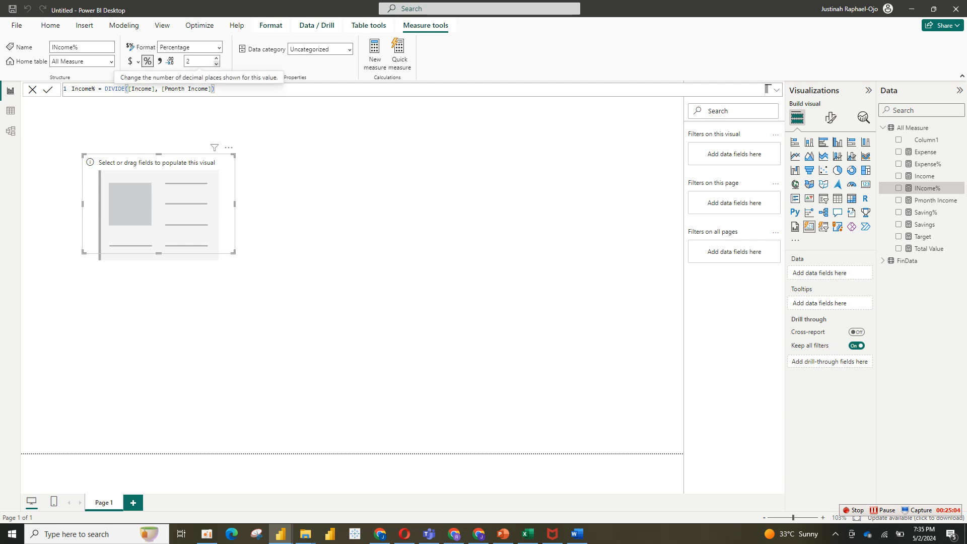
key("Return")
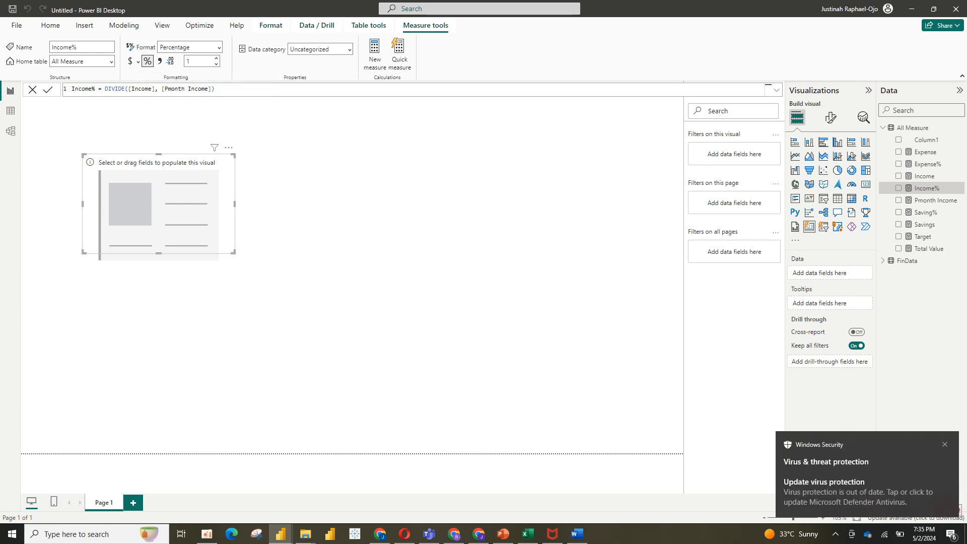
Set the Income% measure to 0 decimal places and preview it briefly in the card visual.
left_click(944, 444)
left_click(215, 64)
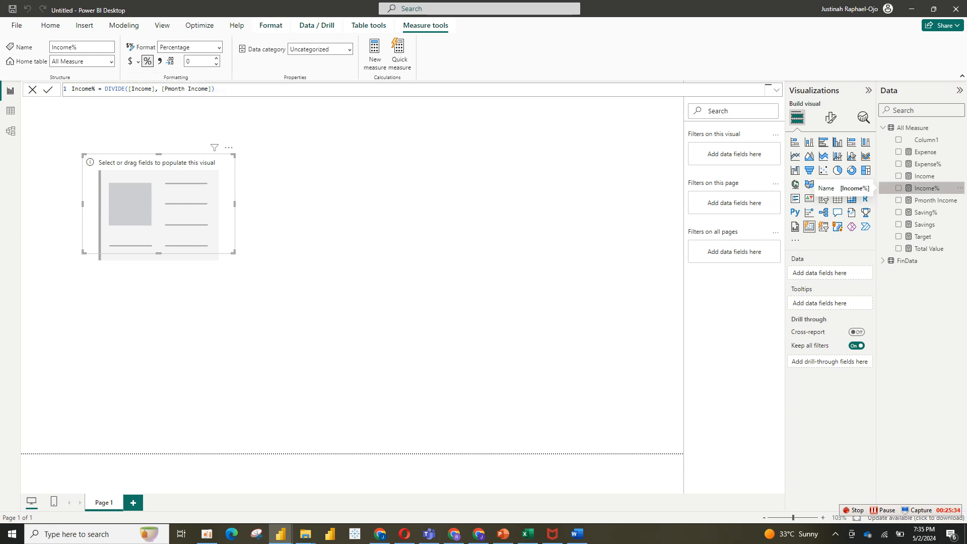
left_click(898, 187)
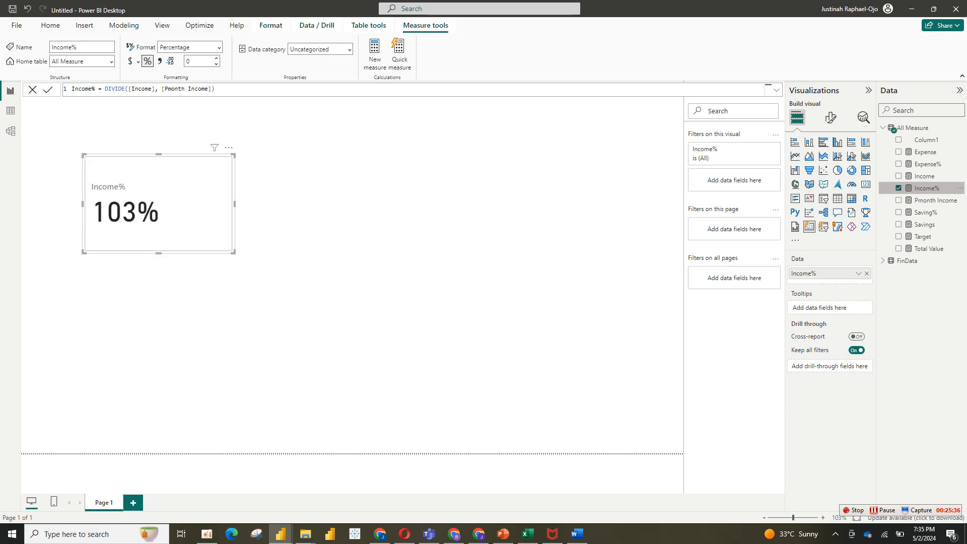
left_click(898, 188)
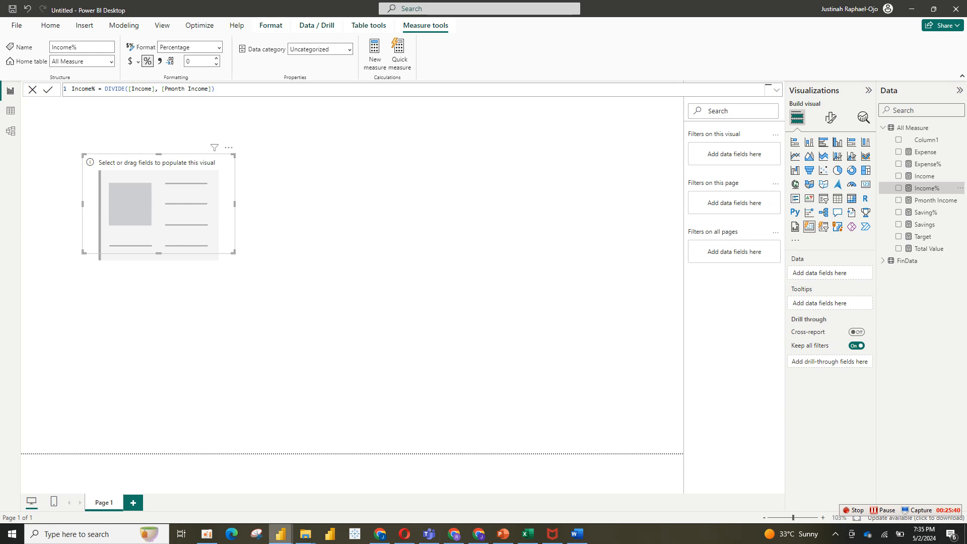
Switch to the finished finance report and show Income in its line chart for reference.
mouse_move(281, 534)
left_click(227, 486)
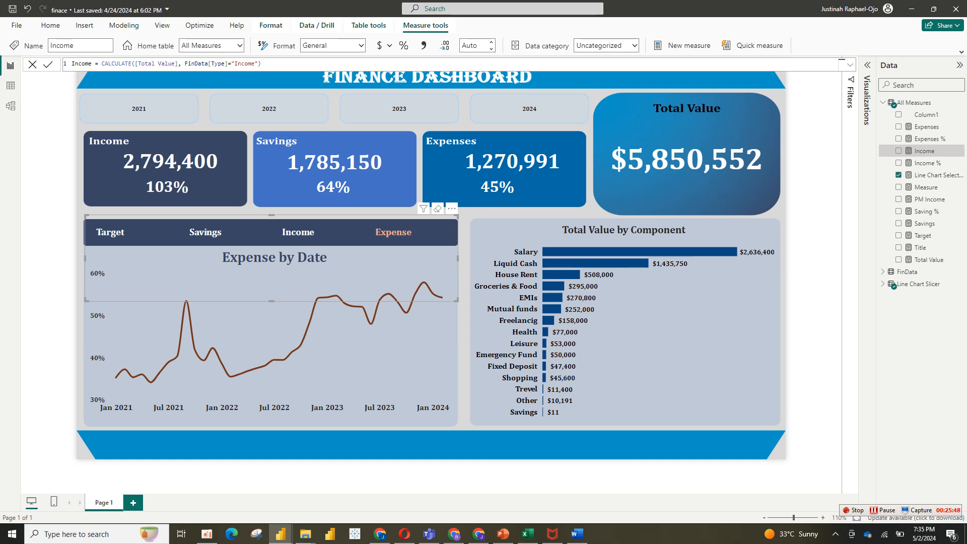
left_click(298, 232)
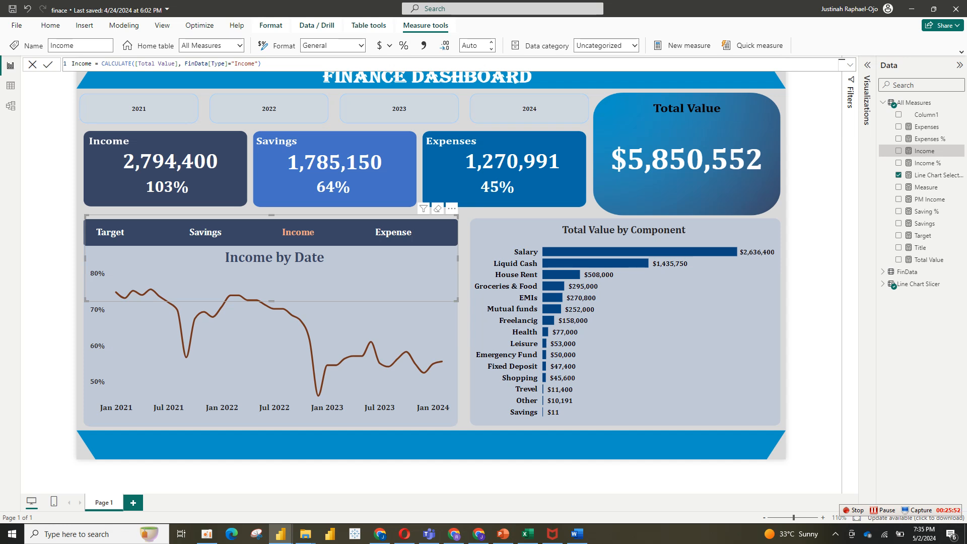
Show Target in the finished dashboard's line chart, and return the chart to Income.
left_click(110, 232)
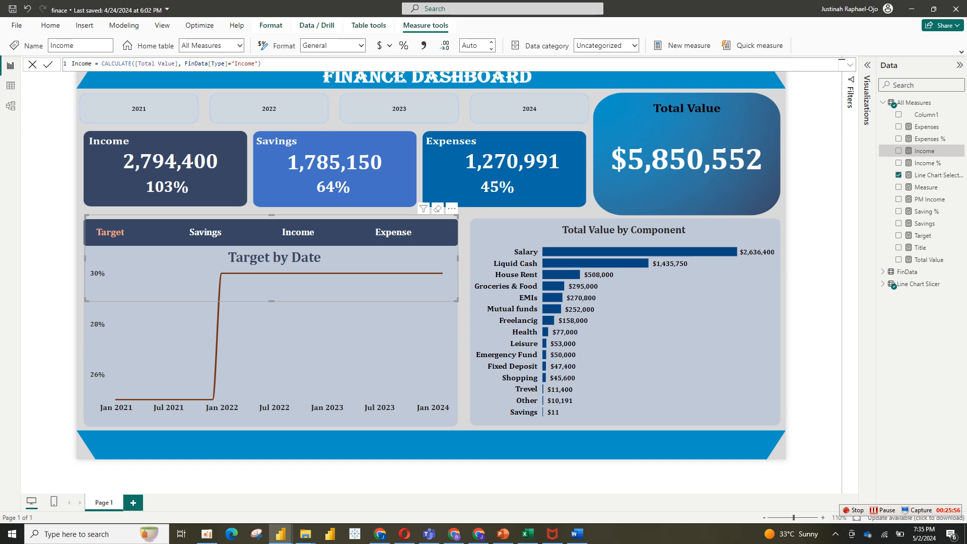
left_click(298, 232)
left_click(298, 232)
left_click(298, 232)
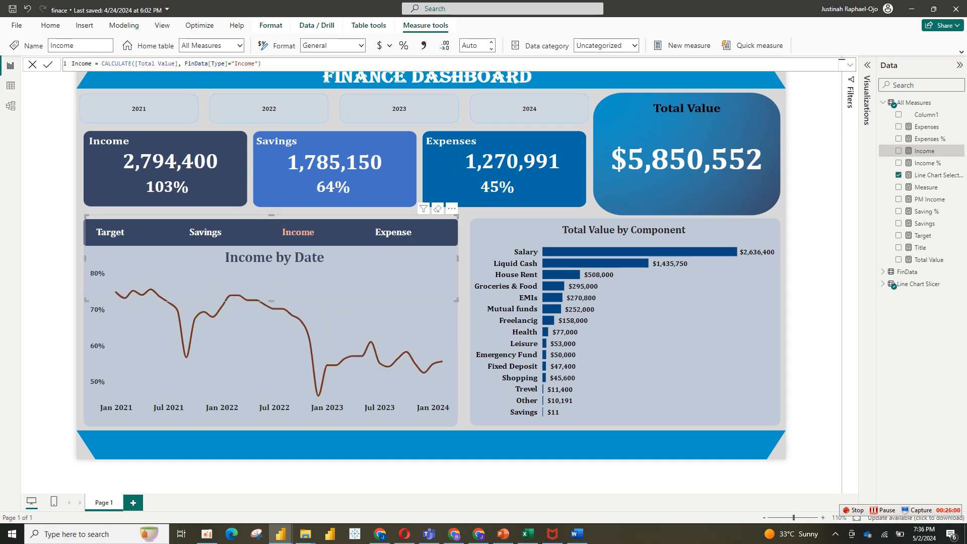
Switch to the Untitled report and add a new calculated table in Table view.
mouse_move(281, 533)
left_click(334, 486)
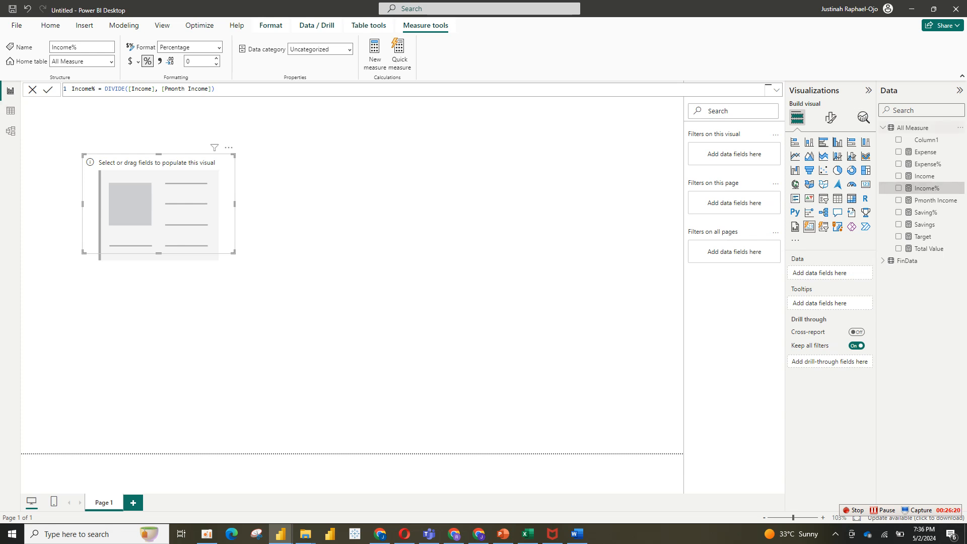
left_click(913, 127)
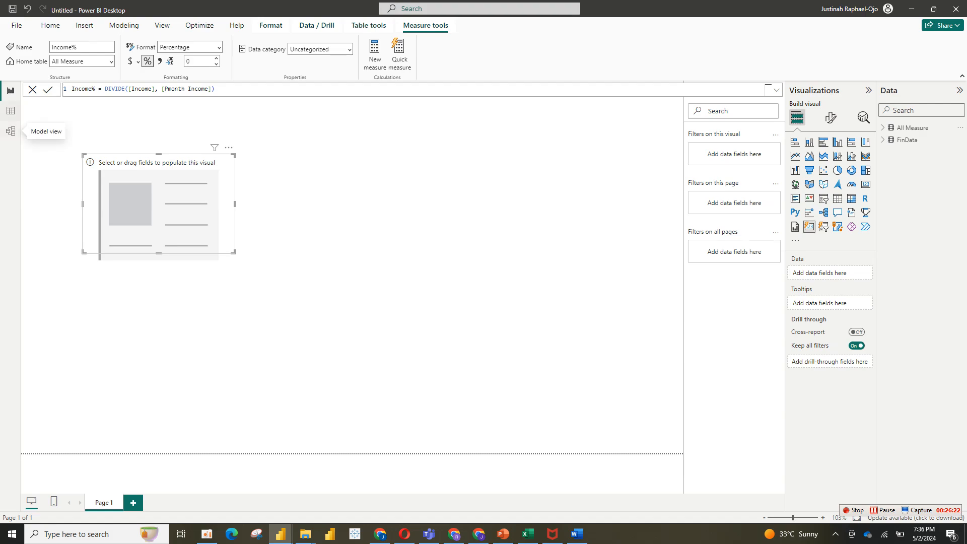
left_click(11, 110)
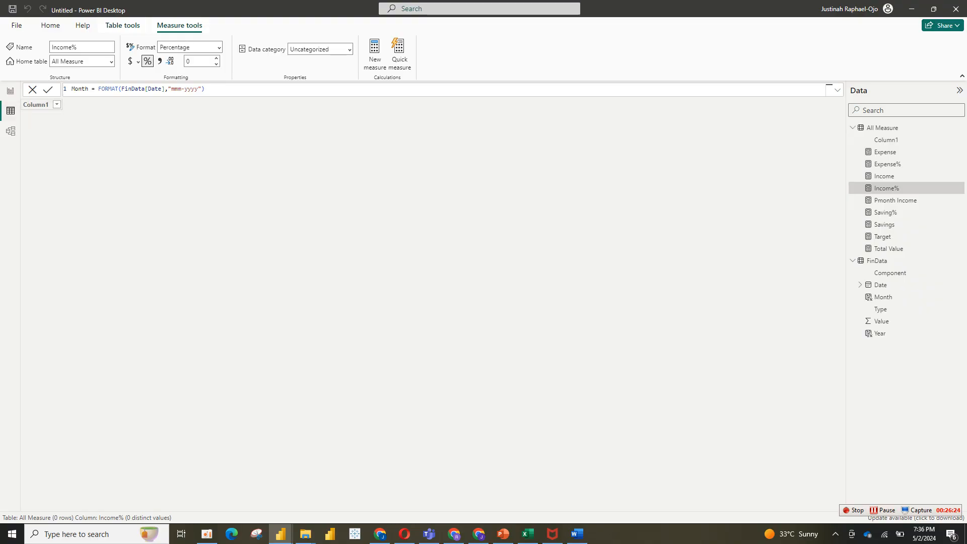
left_click(51, 26)
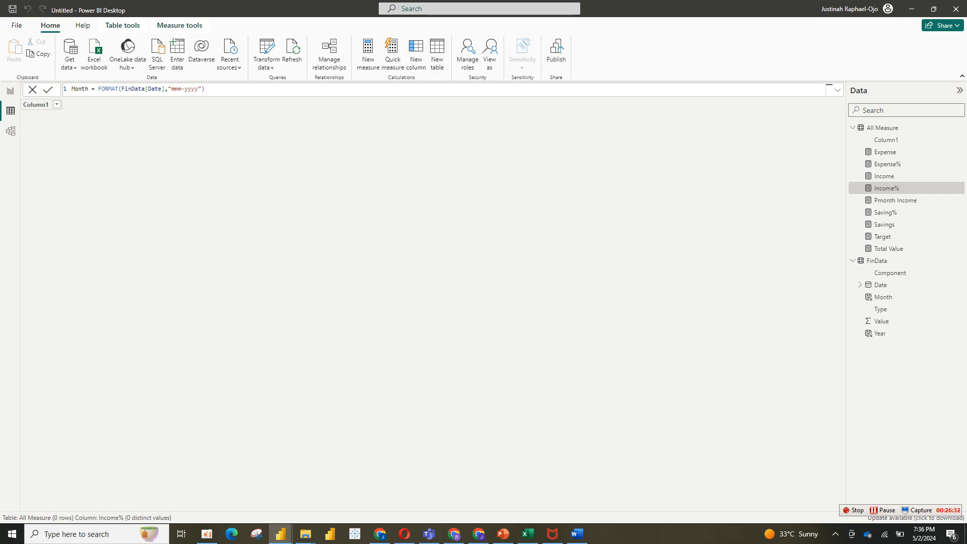
left_click(436, 54)
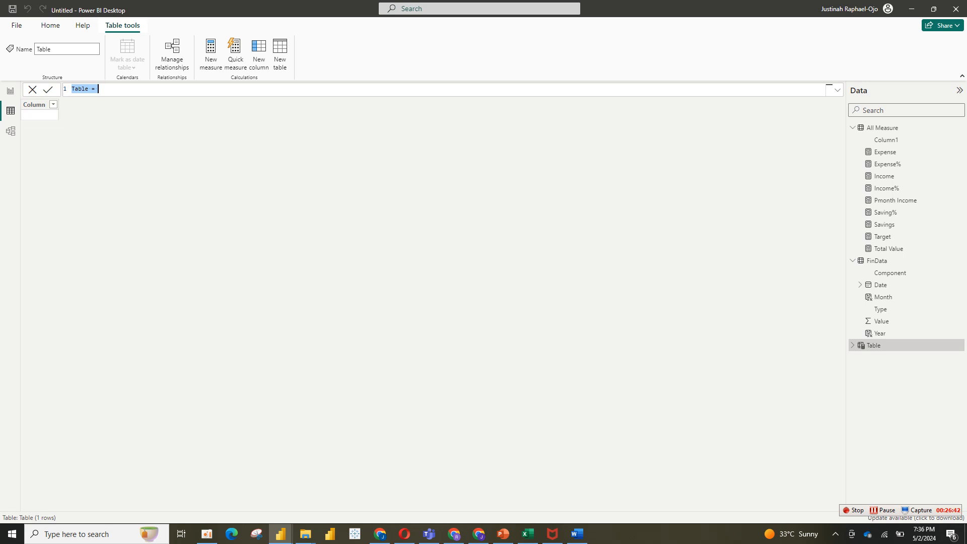
Start the new table's formula as Linechart slicer = DATATABLE("Type", STRING, "No", INTEGER, to define its two columns.
type("cat")
key("BackSpace")
key("BackSpace")
key("BackSpace")
key("BackSpace")
type("Linechart slicer = ")
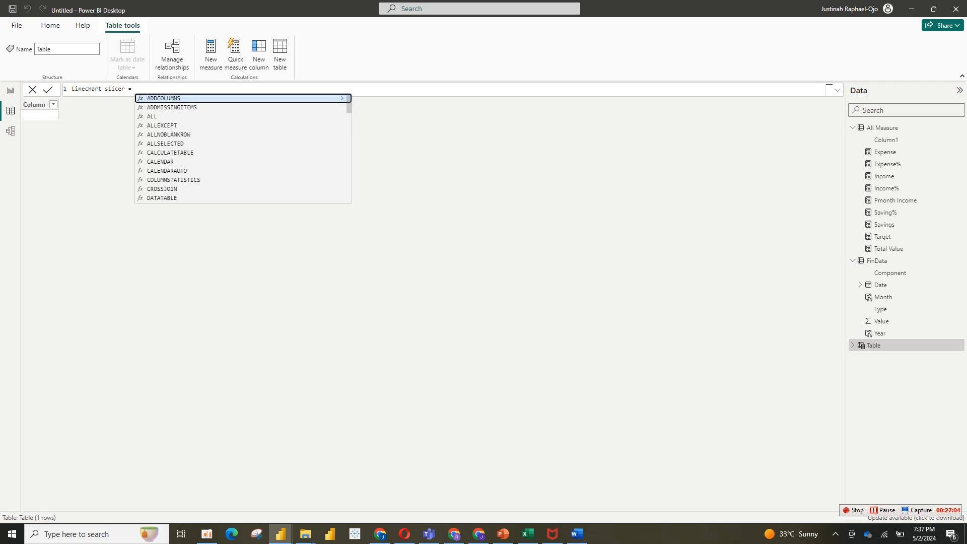
type("data")
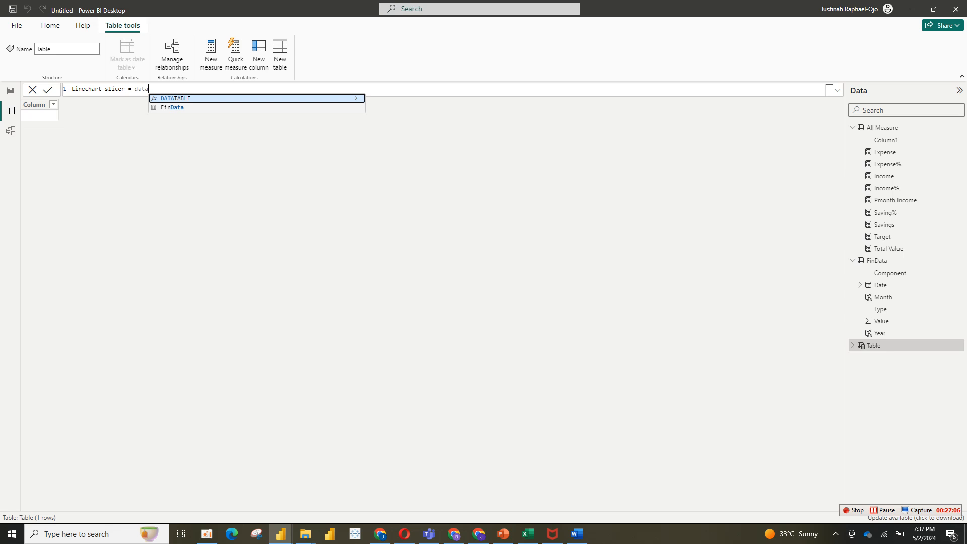
key("Tab")
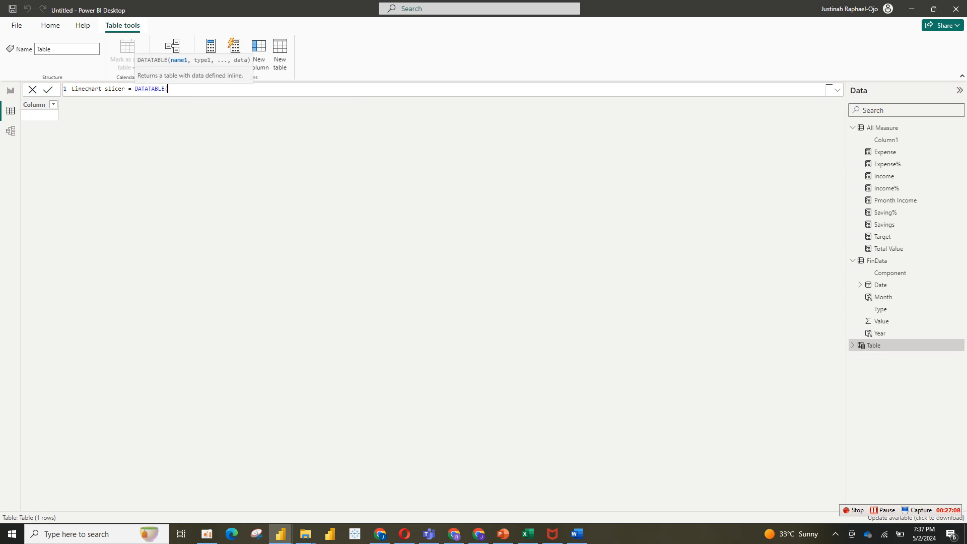
type("(")
key("BackSpace")
type("\"")
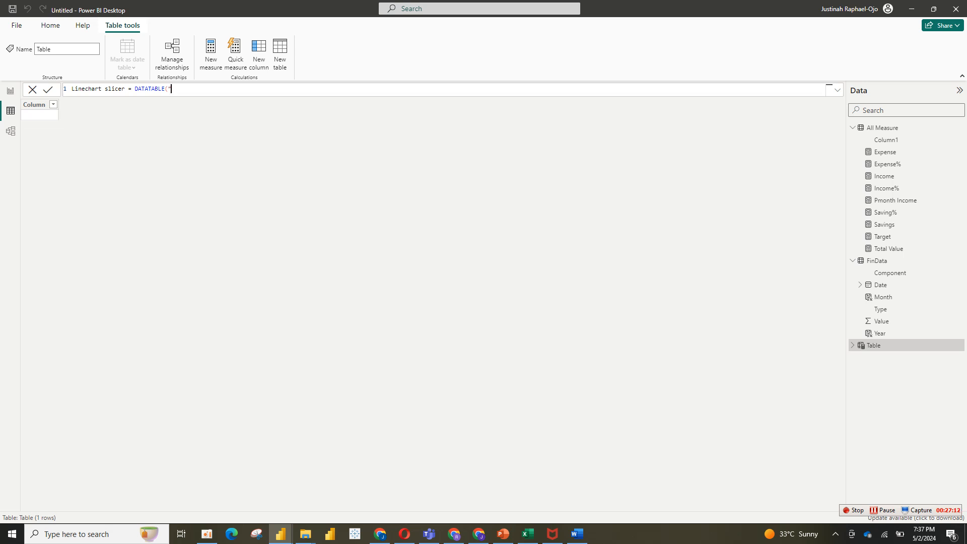
type("Type\", ")
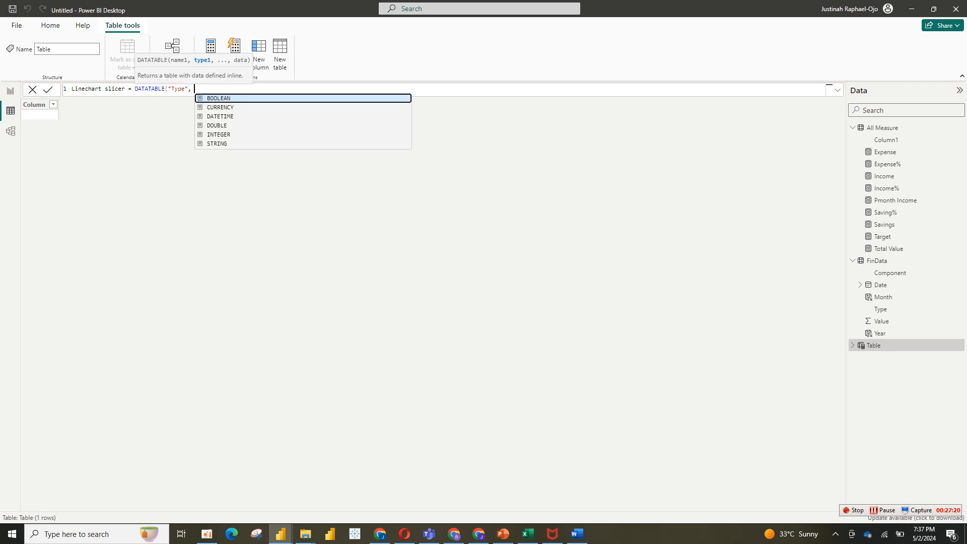
type("strin")
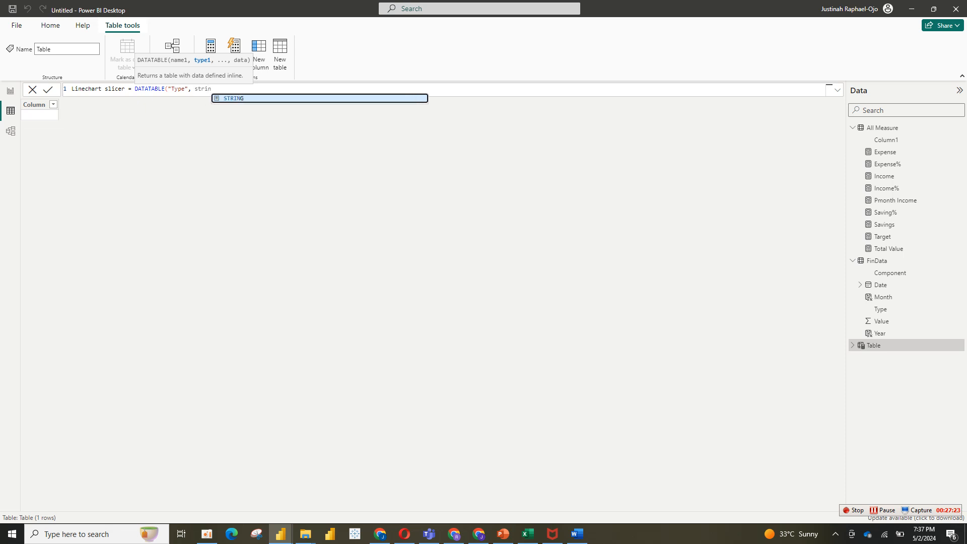
key("Tab")
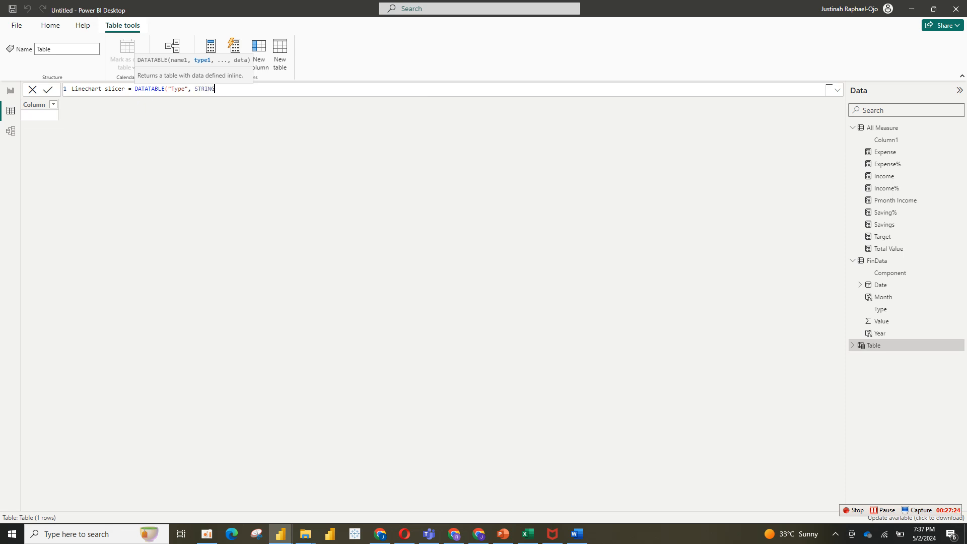
type(", ")
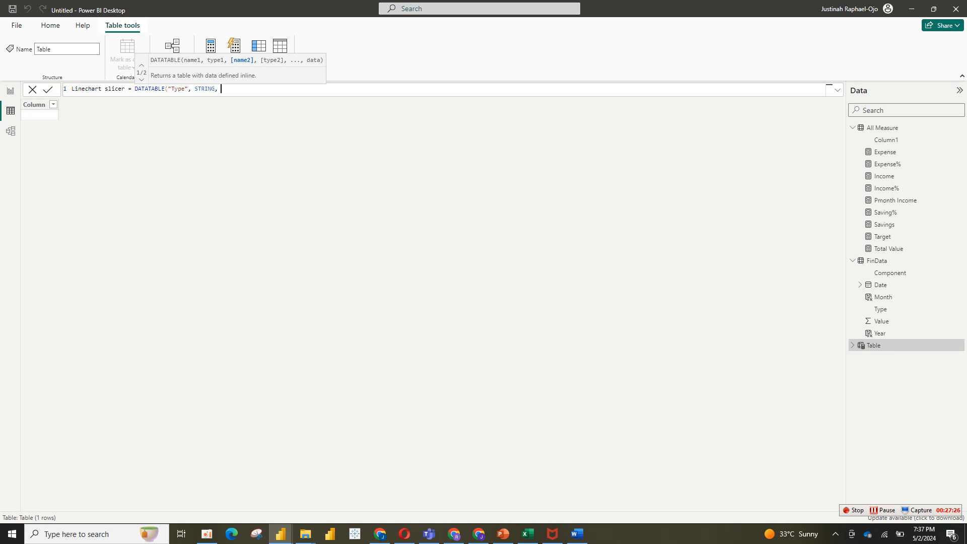
type("\"No")
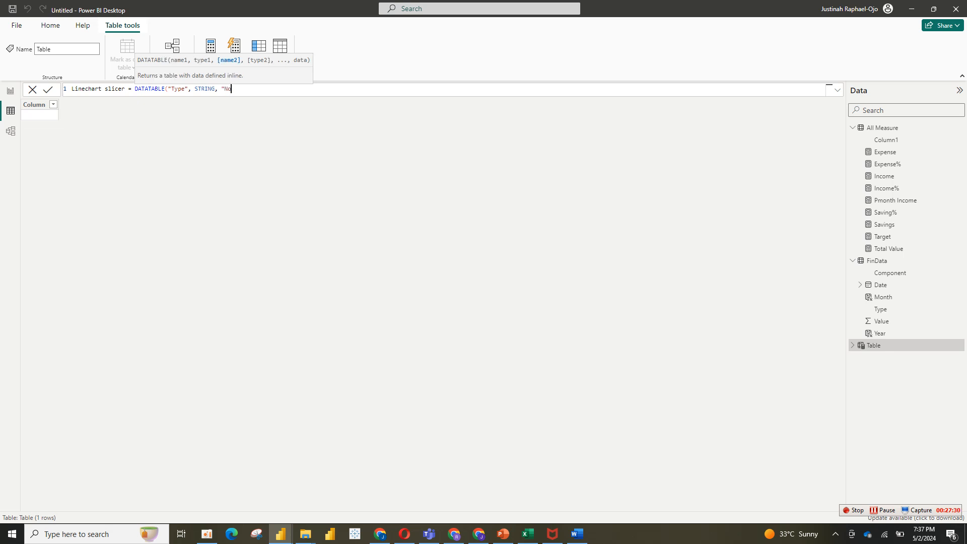
type("\", ")
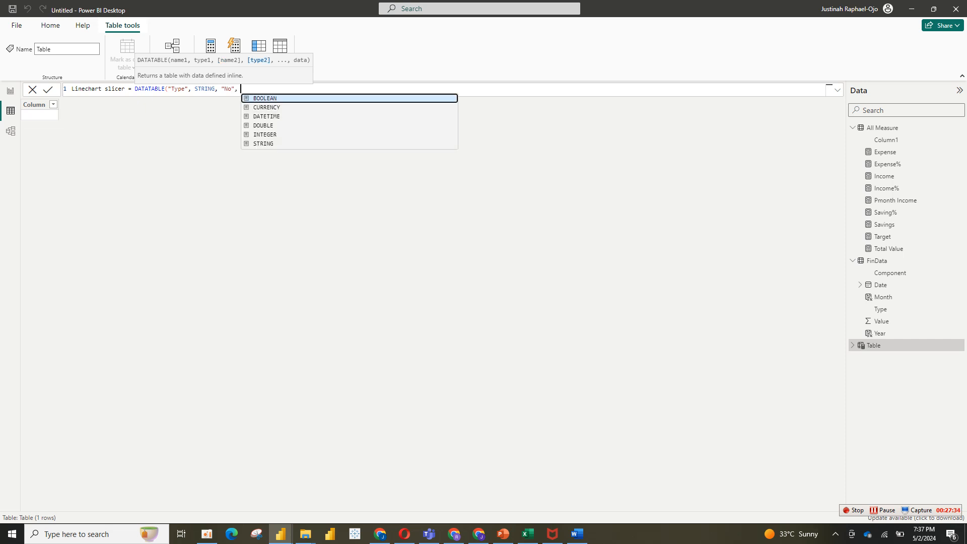
type("I")
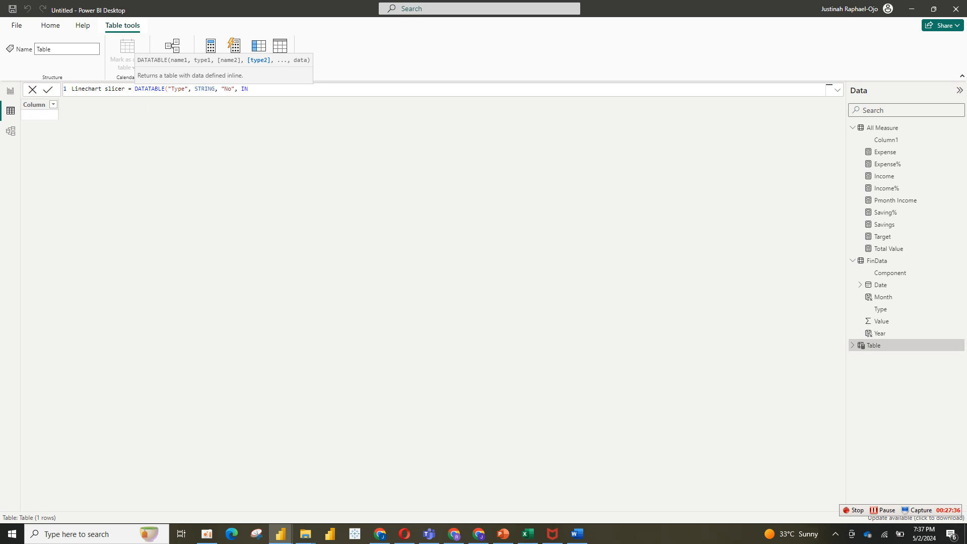
key("Tab")
type(",")
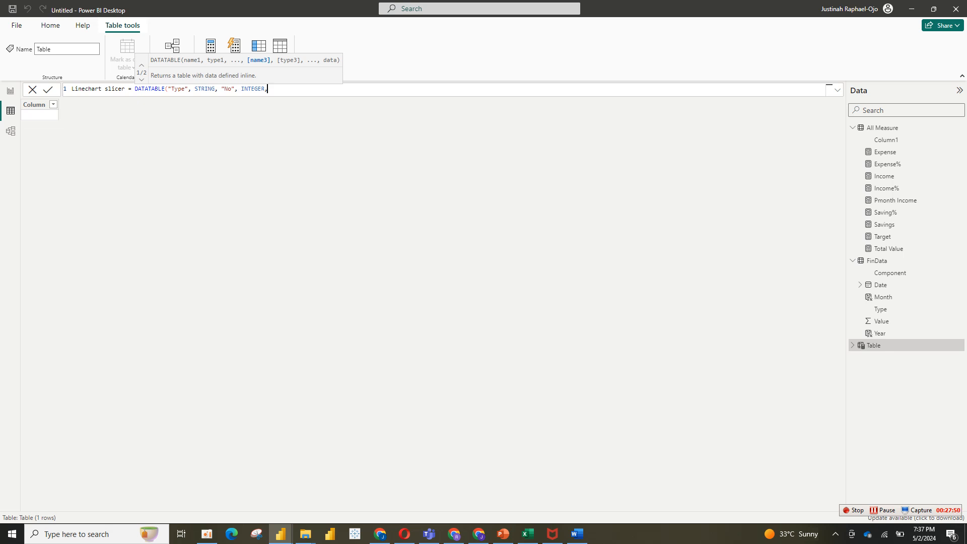
Begin the inline data rows of the DATATABLE formula with a Savings entry.
type("{")
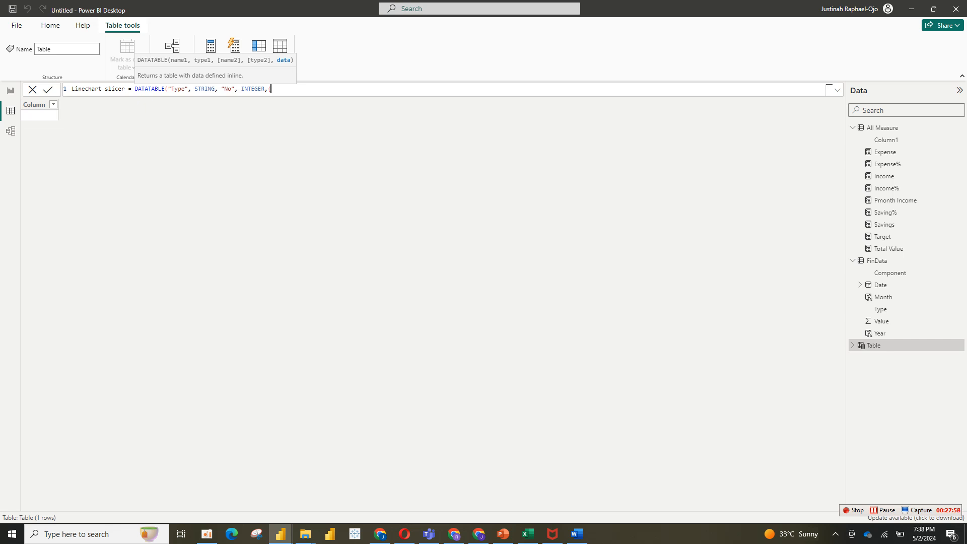
type("{")
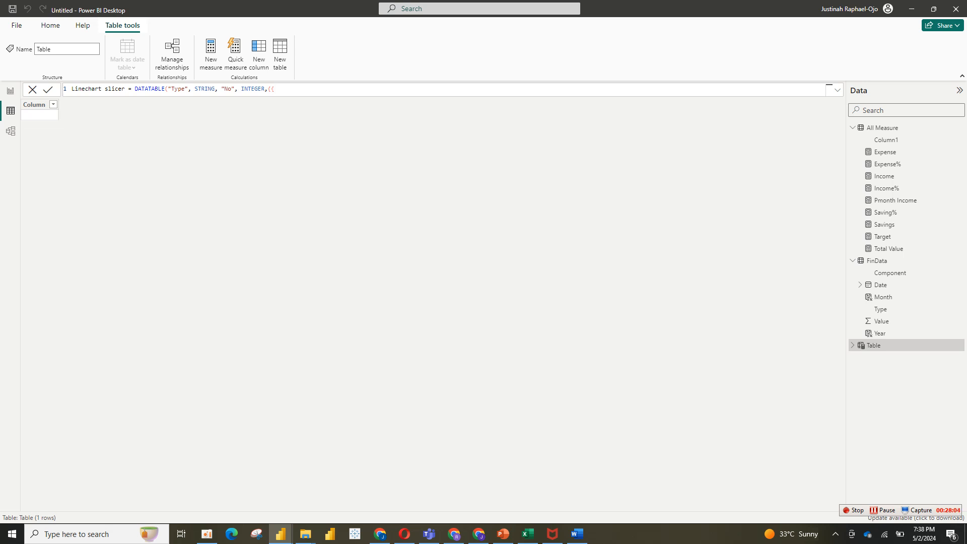
type("\"Saving")
type("s")
type("\"}")
type("},")
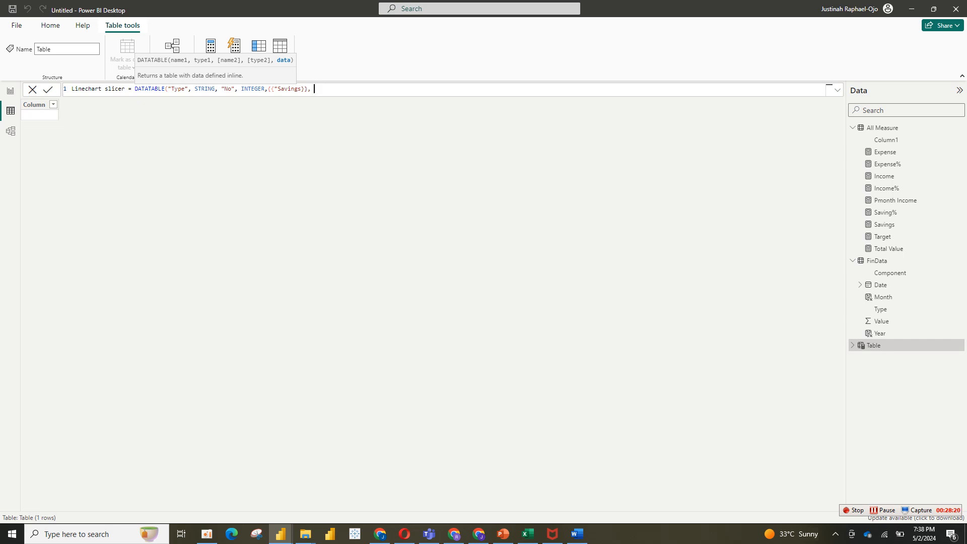
type("{")
key("BackSpace")
Switch to the finished finance report and copy the whole DATATABLE formula of its Line Chart Slicer table.
mouse_move(281, 534)
mouse_move(226, 493)
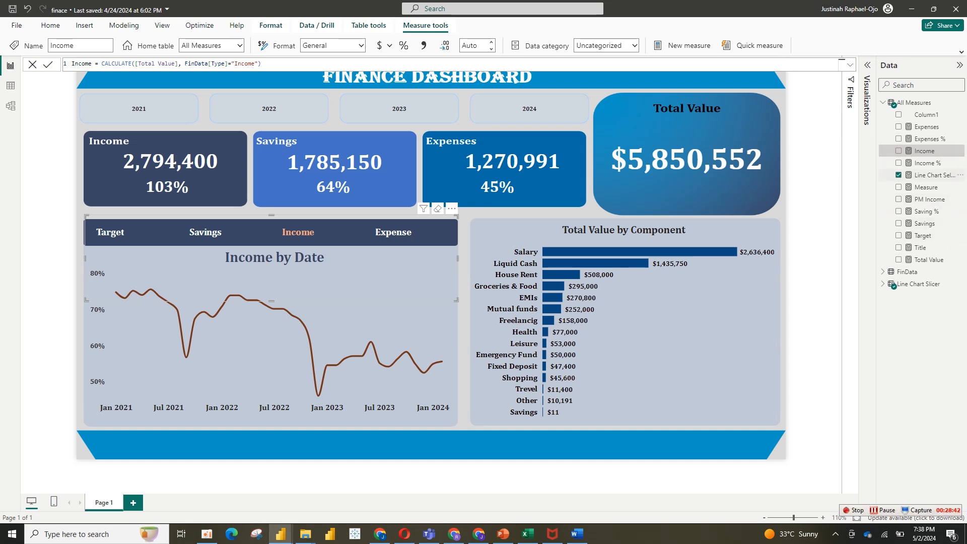
double_click(934, 175)
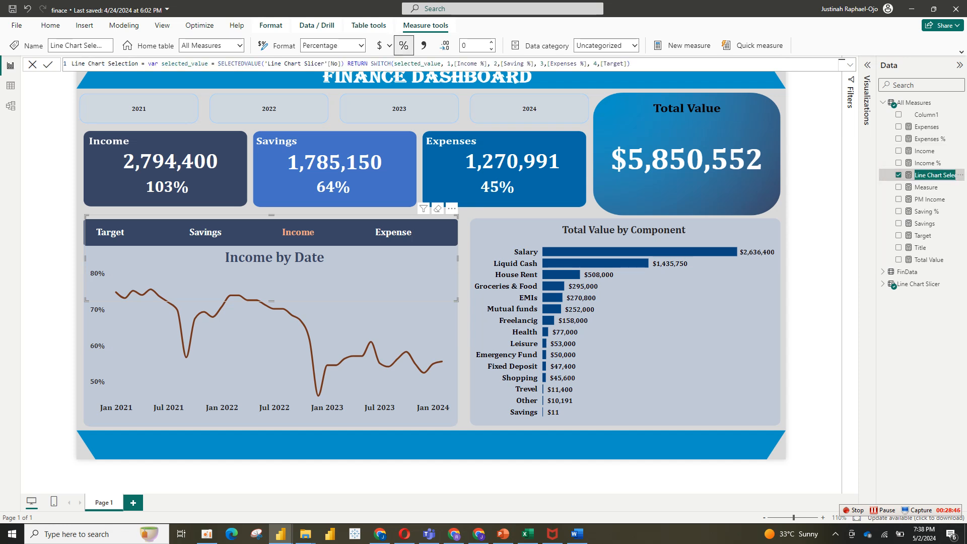
key("Escape")
left_click(882, 284)
double_click(917, 284)
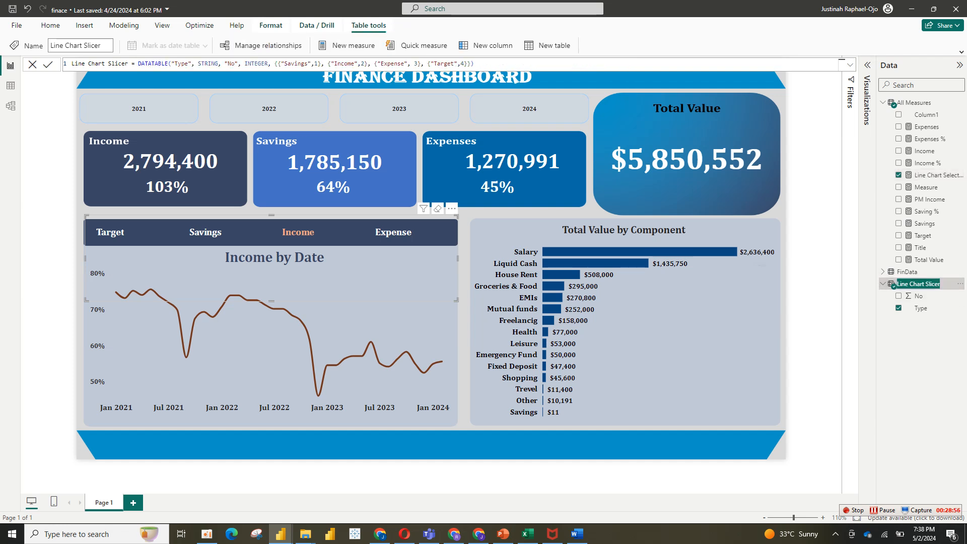
key("Escape")
left_click_drag(72, 63, 474, 63)
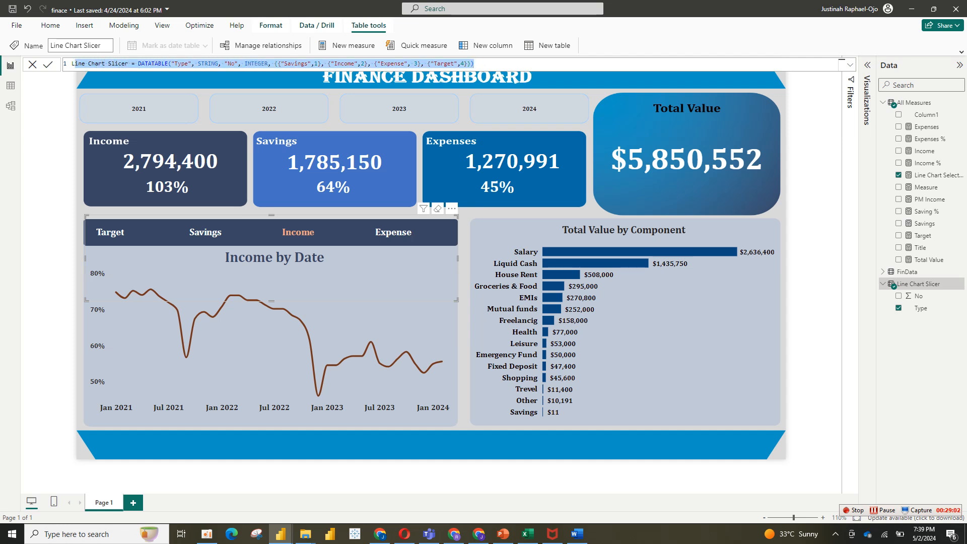
key("ctrl+a")
key("ctrl+c")
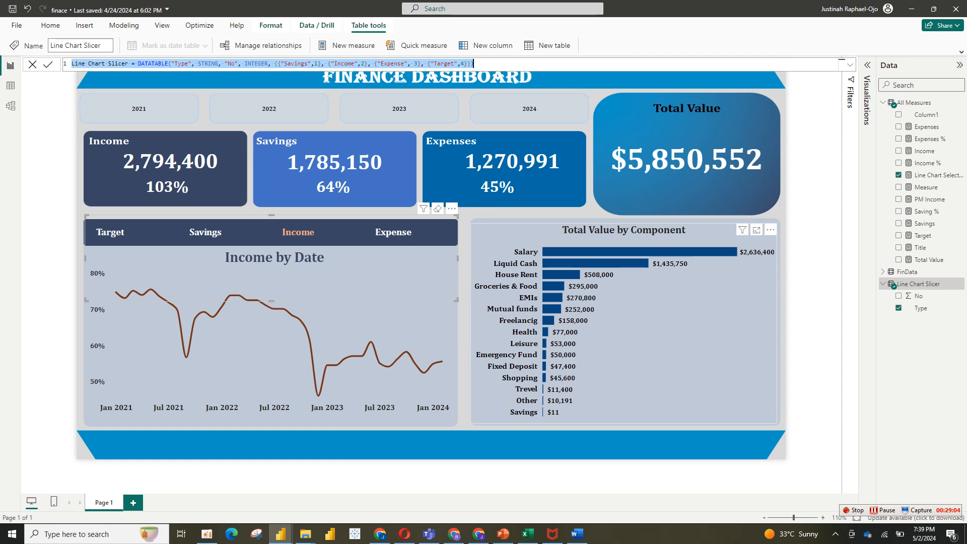
In the Untitled report, replace the table's formula with Line Chart Slicer = DATATABLE("Type", STRING, "No", INTEGER, {{"Savings",1}, {"Income",2}, {"Expense", 3}, {"Target",4}}) and expand its fields in Report view.
mouse_move(281, 533)
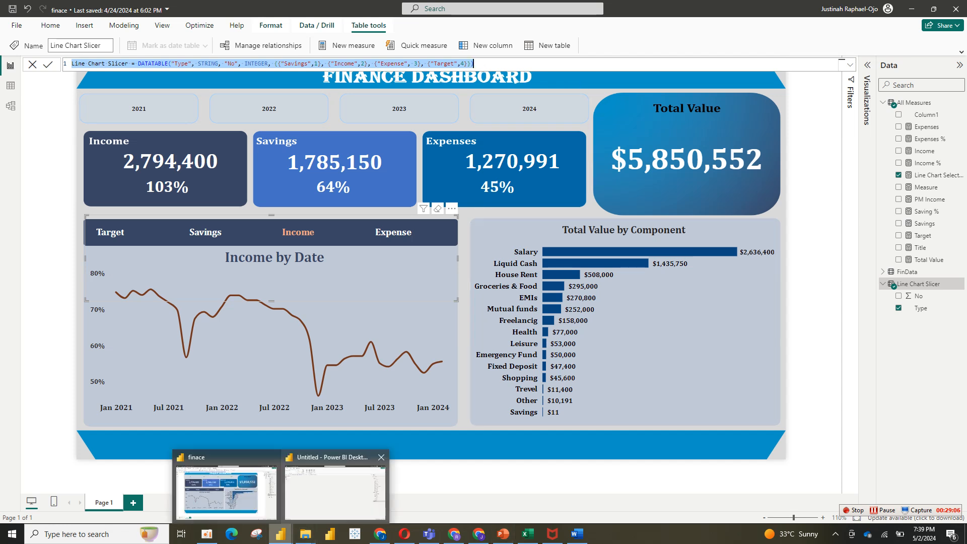
left_click(336, 488)
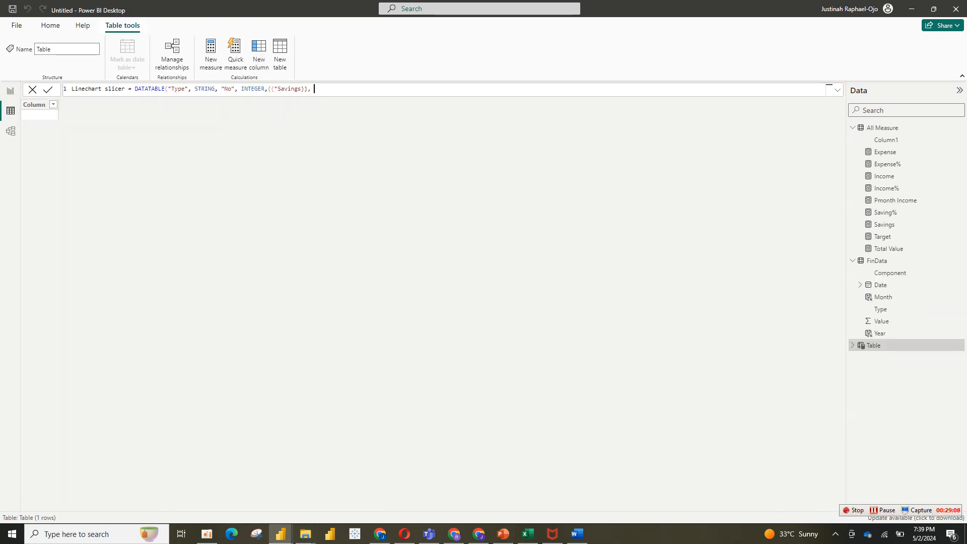
key("ctrl+a")
key("ctrl+v")
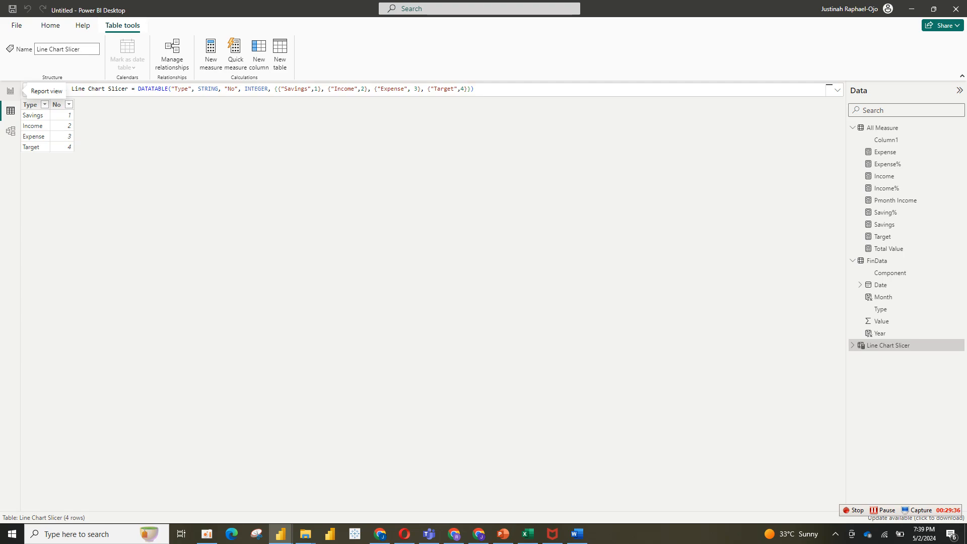
left_click(10, 91)
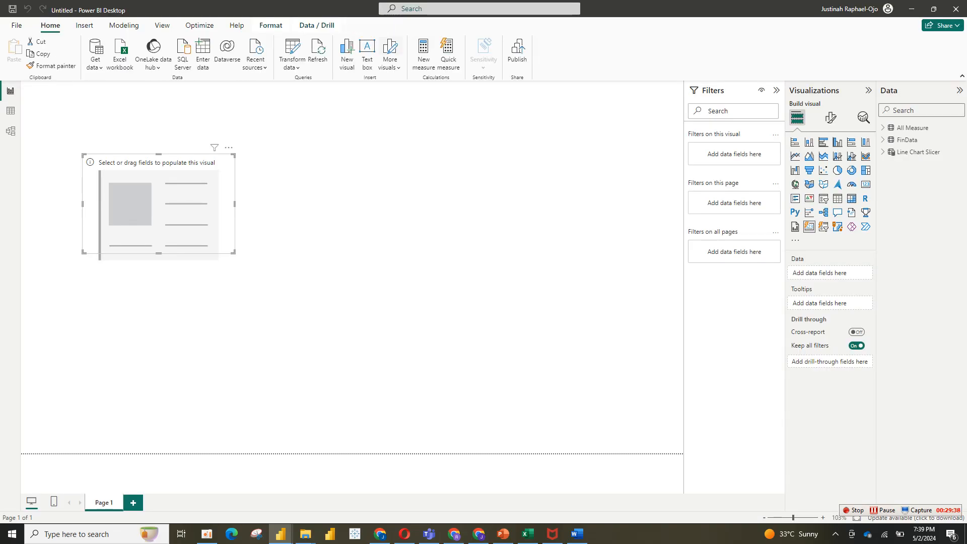
left_click(882, 151)
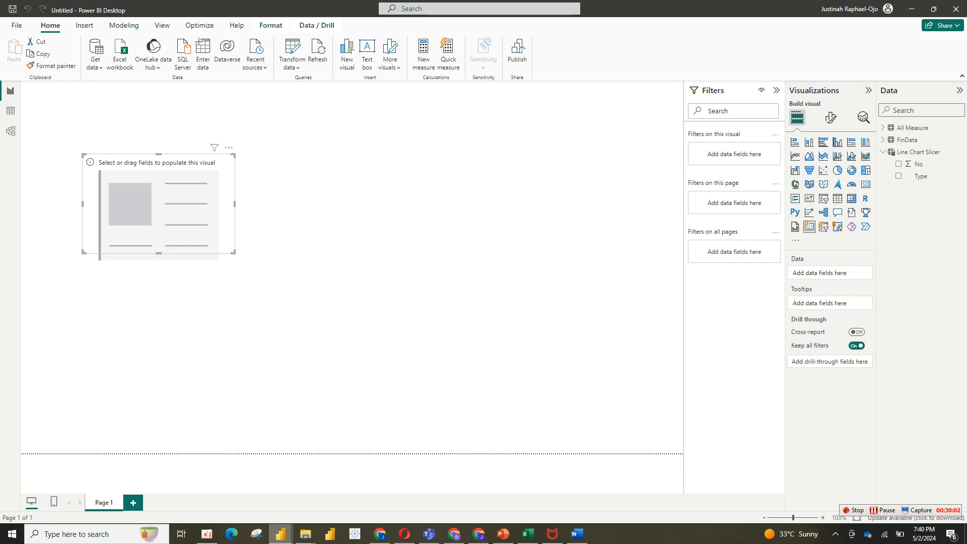
Switch to the finished finance report and copy the full formula of its Line Chart Selection measure.
mouse_move(280, 533)
left_click(231, 481)
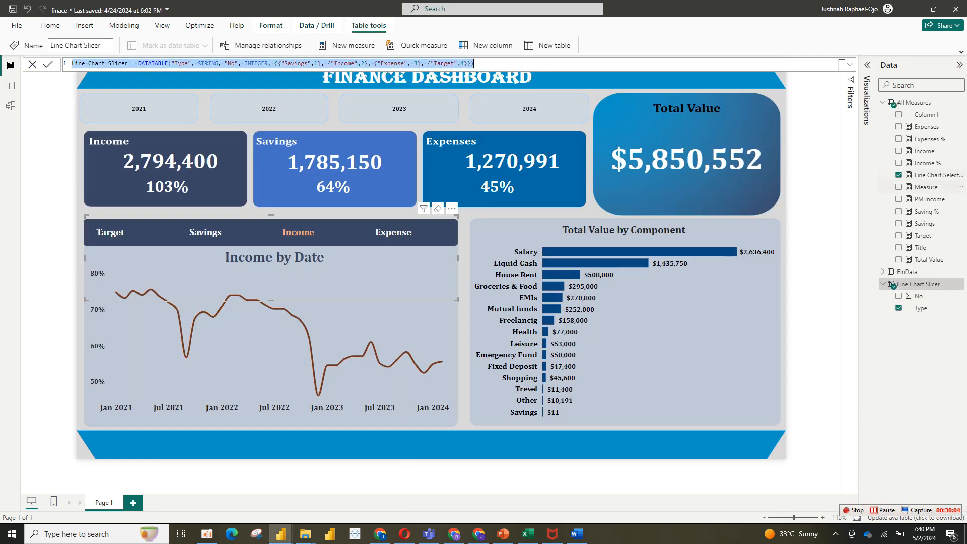
double_click(933, 176)
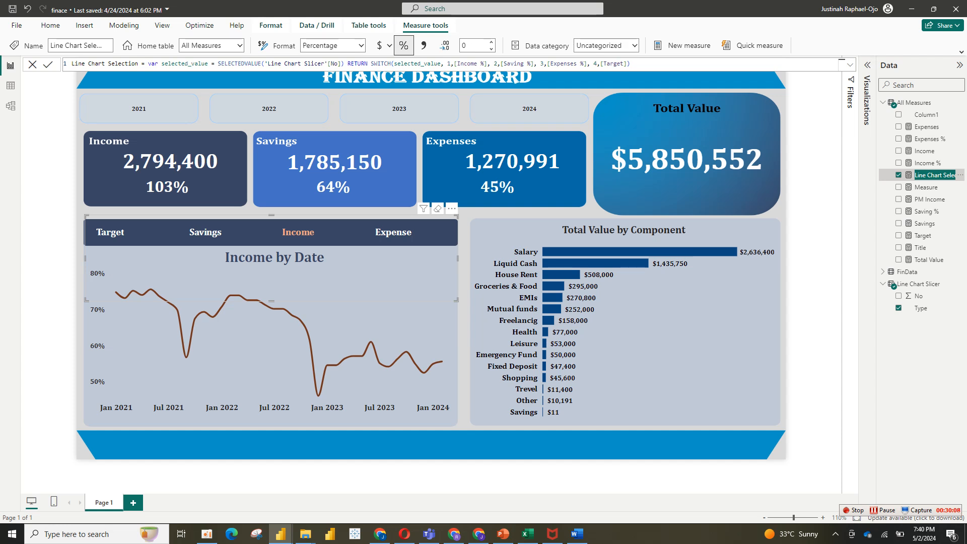
left_click(631, 64)
key("ctrl+a")
key("ctrl+c")
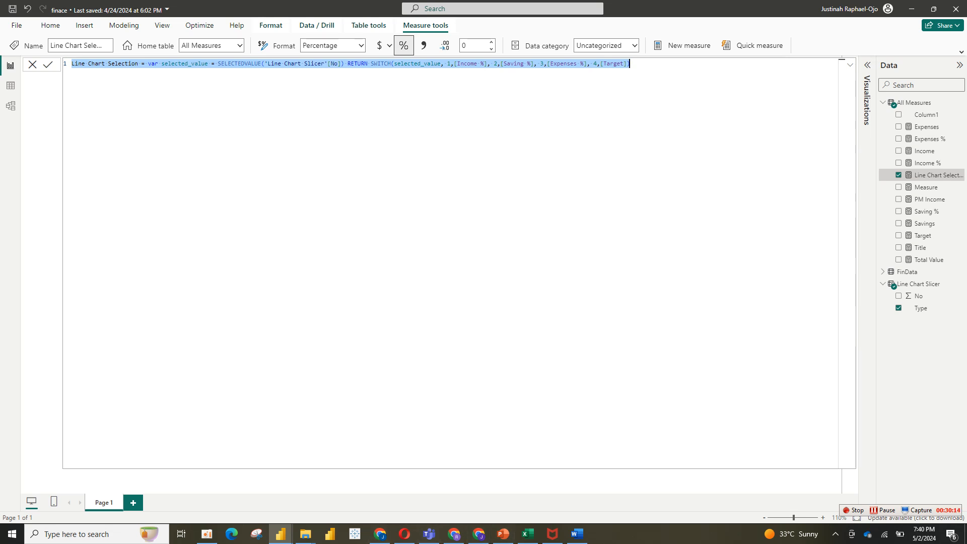
In the Untitled report, add a new measure to the All Measure table and paste in the copied Line Chart Selection formula.
mouse_move(280, 533)
left_click(333, 483)
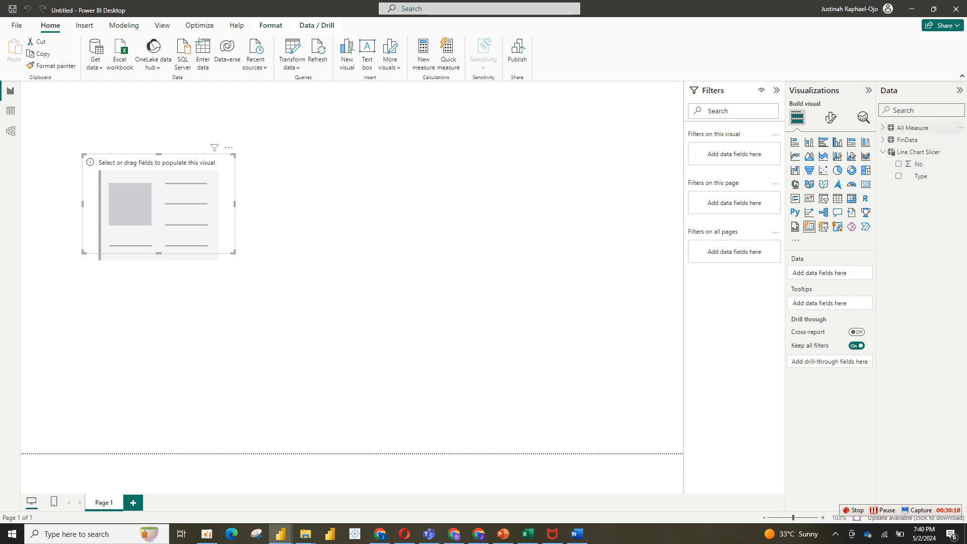
left_click(912, 128)
right_click(908, 128)
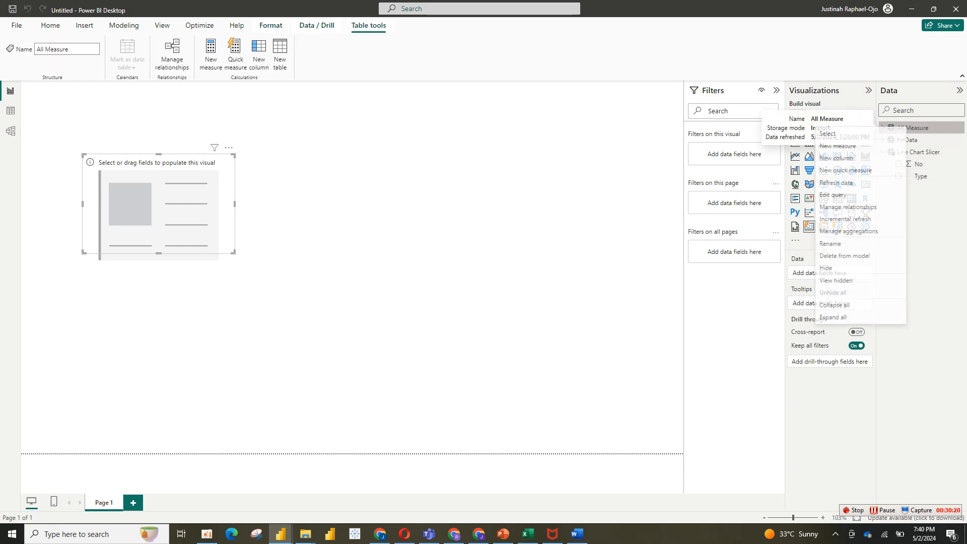
left_click(837, 146)
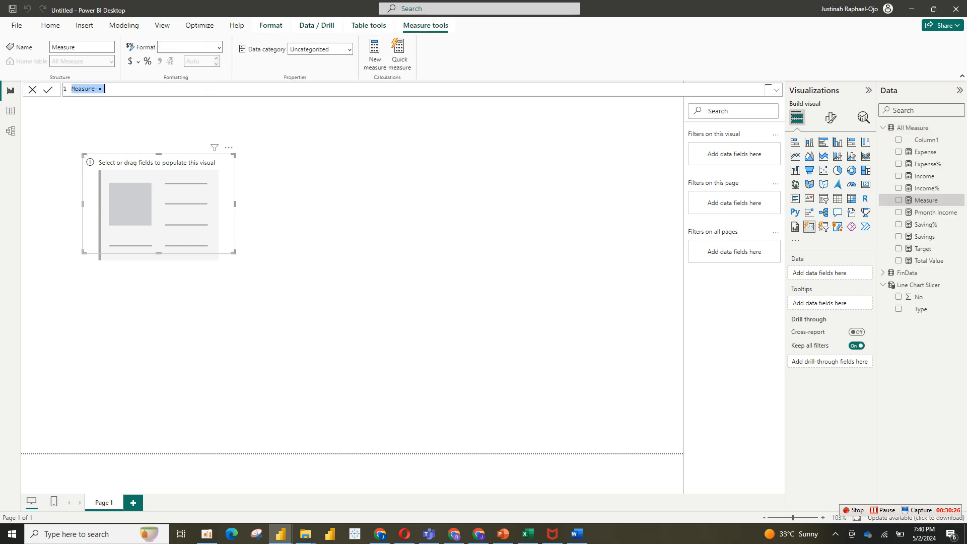
key("ctrl+v")
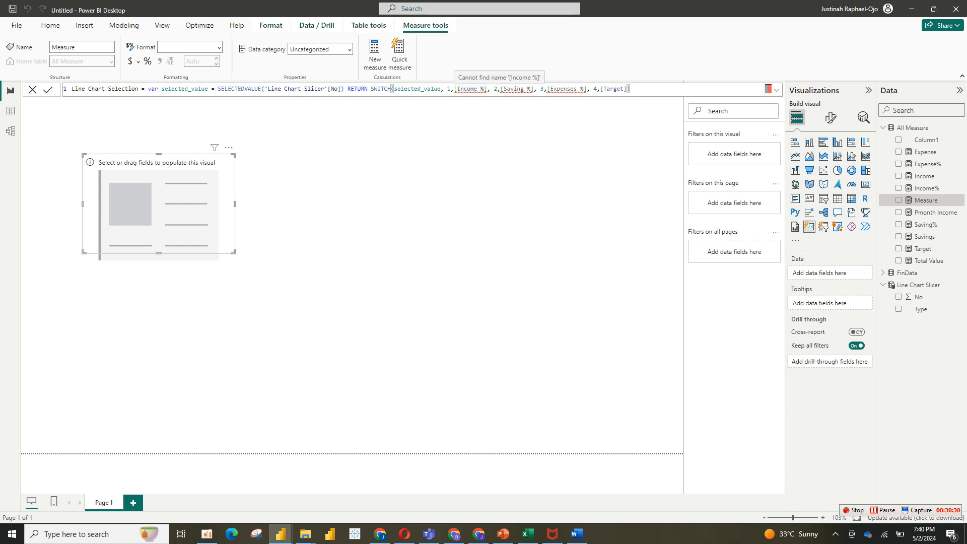
Correct the first two measure references in the SWITCH function to [Income%] and [Saving%].
left_click(483, 89)
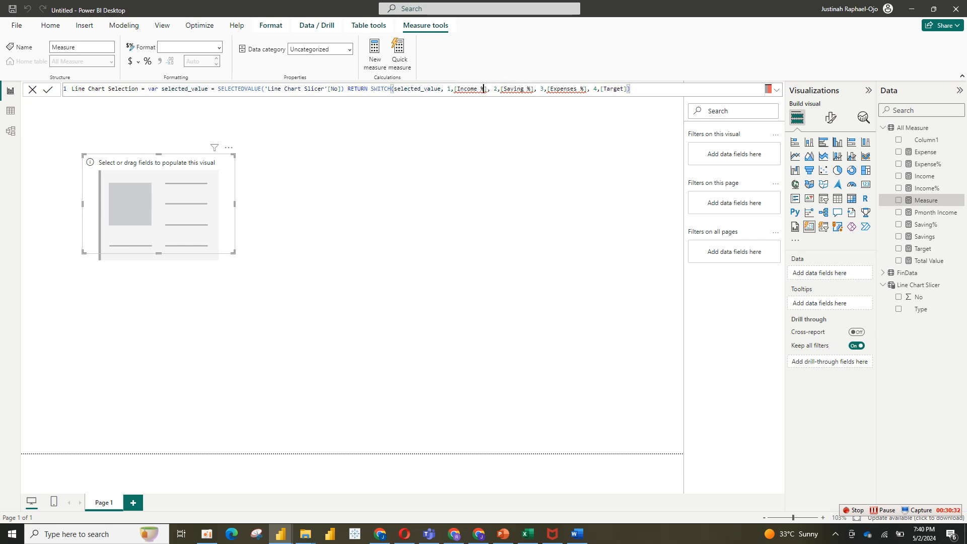
key("BackSpace")
key("BackSpace")
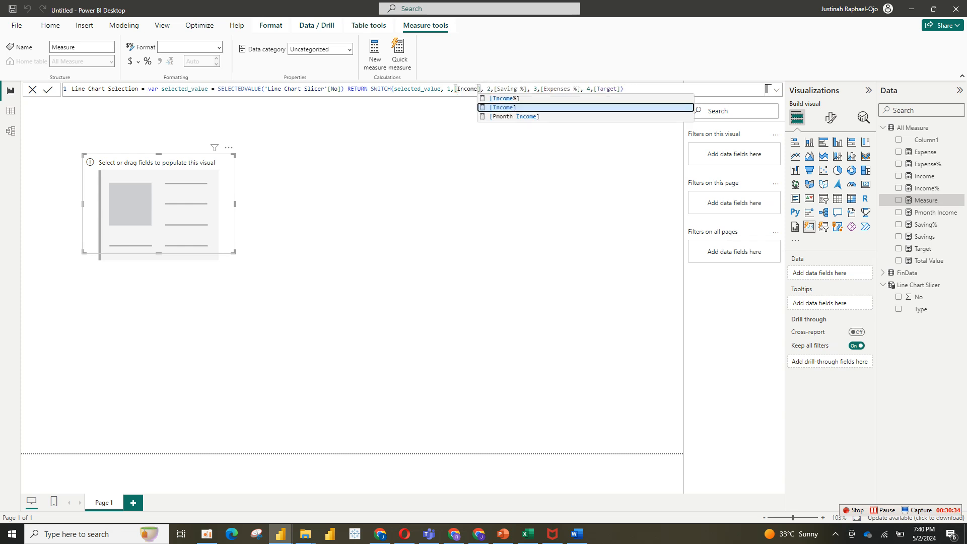
type("%")
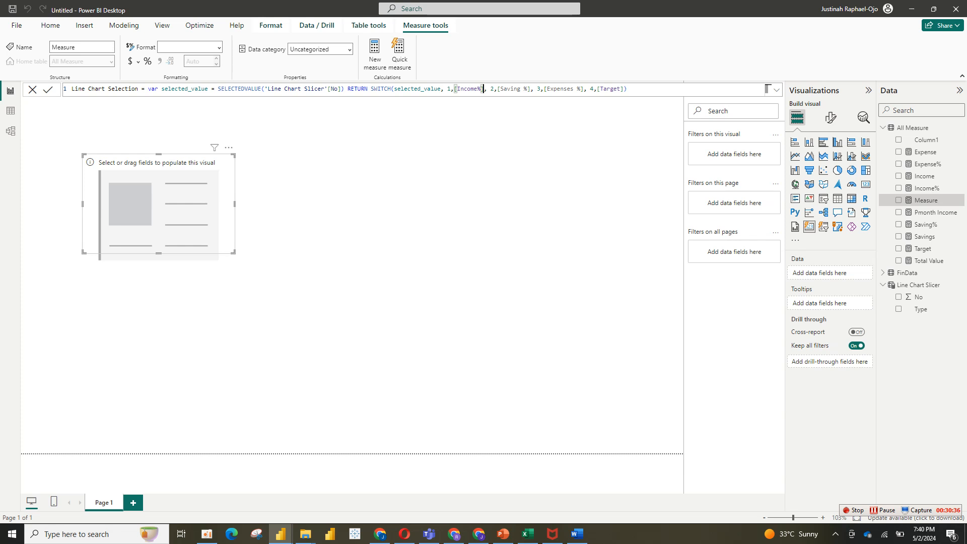
left_click(529, 90)
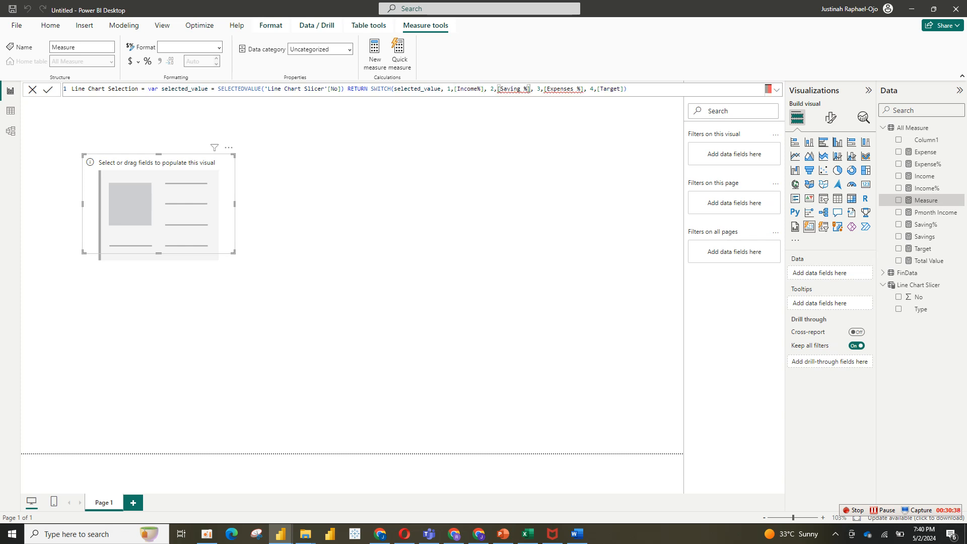
key("BackSpace")
key("BackSpace")
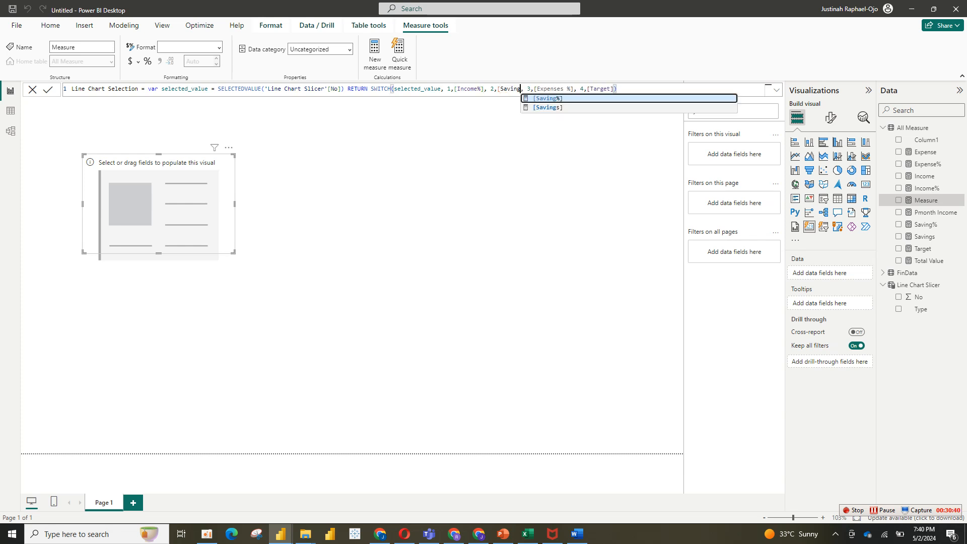
key("Tab")
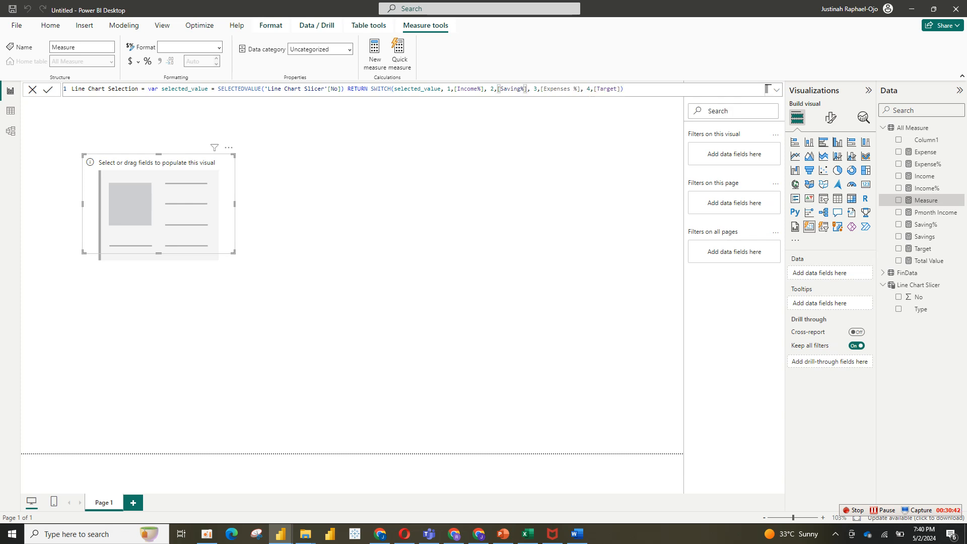
Correct the third SWITCH reference to [Expense%] and commit the Line Chart Selection measure.
left_click(573, 89)
key("BackSpace")
left_click(617, 89)
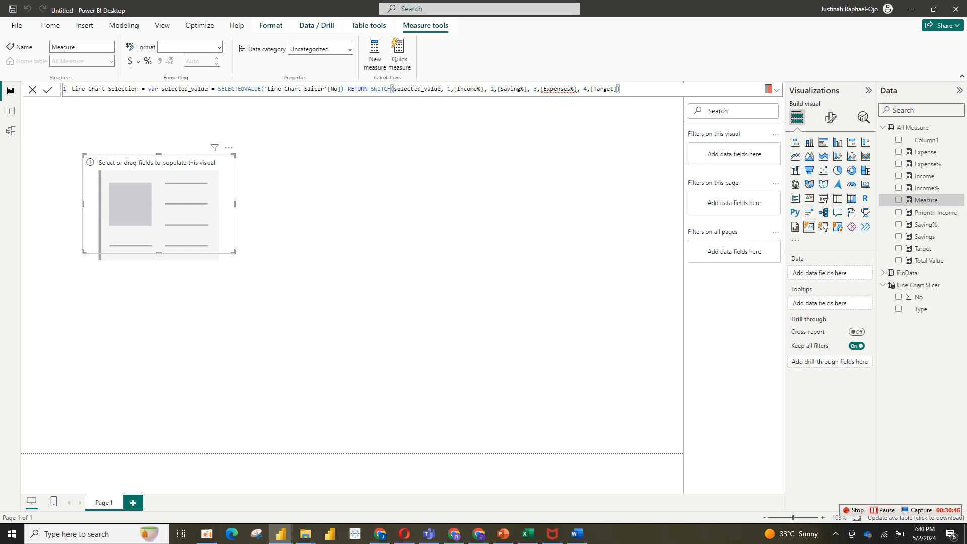
left_click(573, 89)
key("BackSpace")
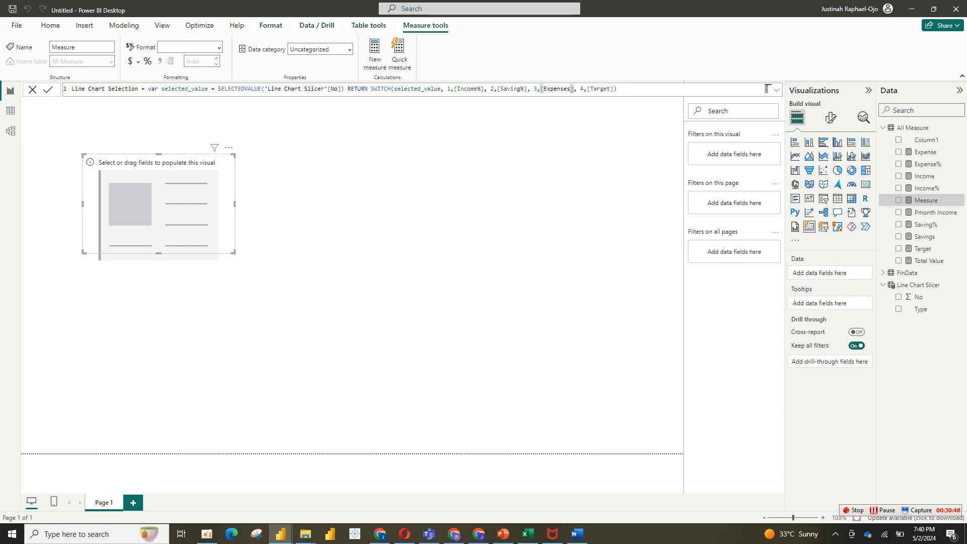
key("BackSpace")
type("%")
key("Return")
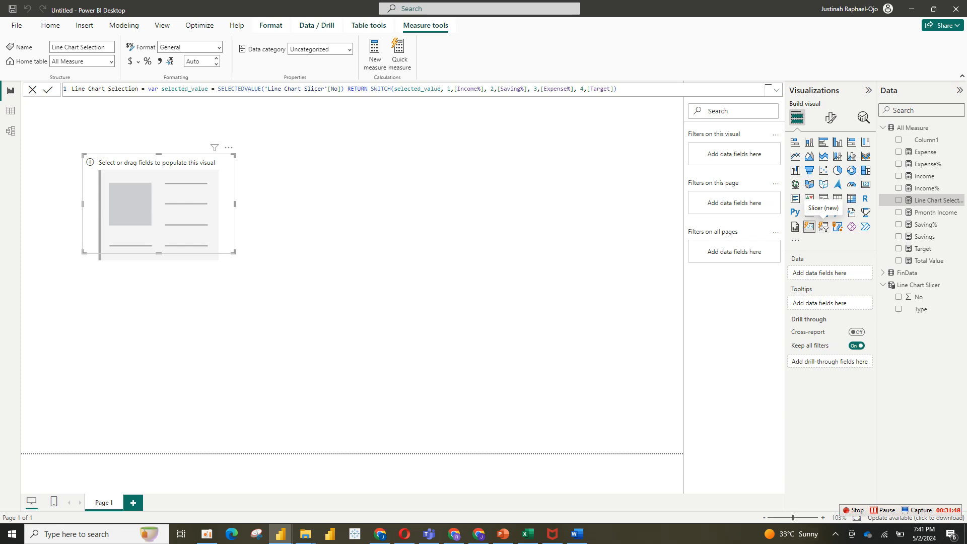
Try turning the empty visual into a slicer filled with the Line Chart Selection measure or the No field.
left_click(823, 227)
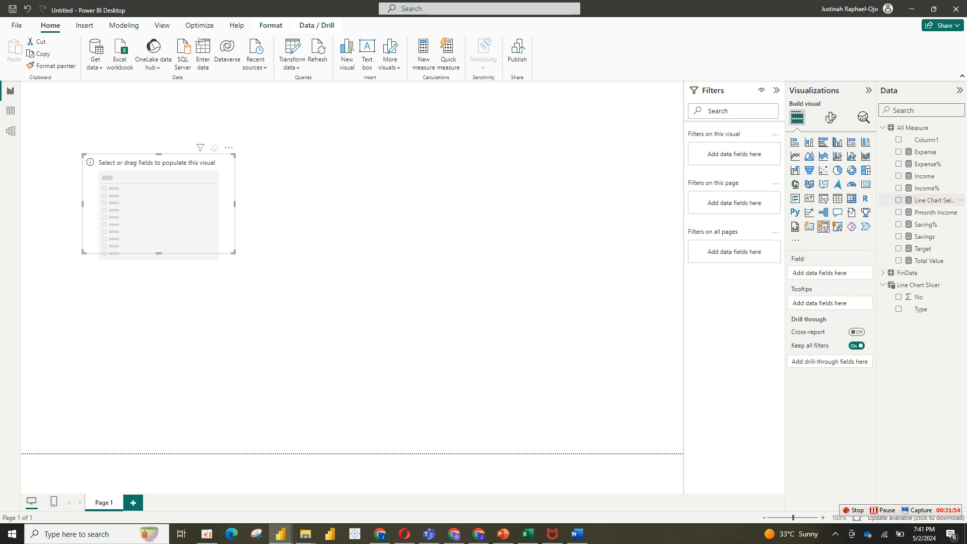
left_click(934, 201)
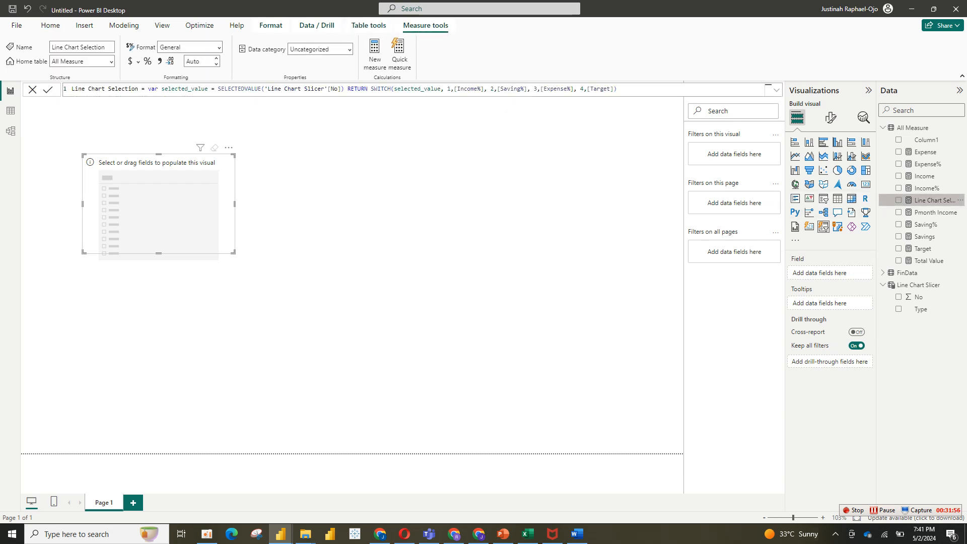
left_click_drag(934, 200, 840, 271)
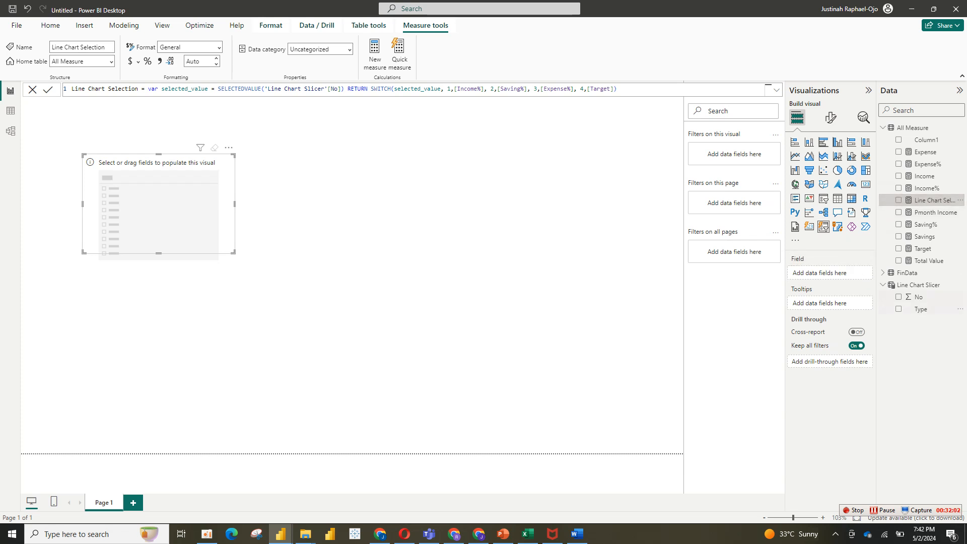
left_click(898, 296)
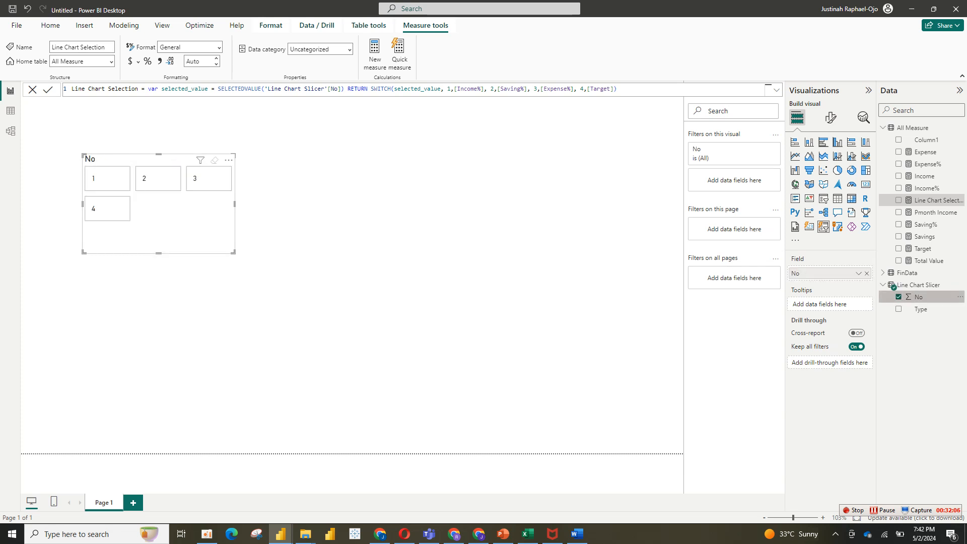
left_click(898, 297)
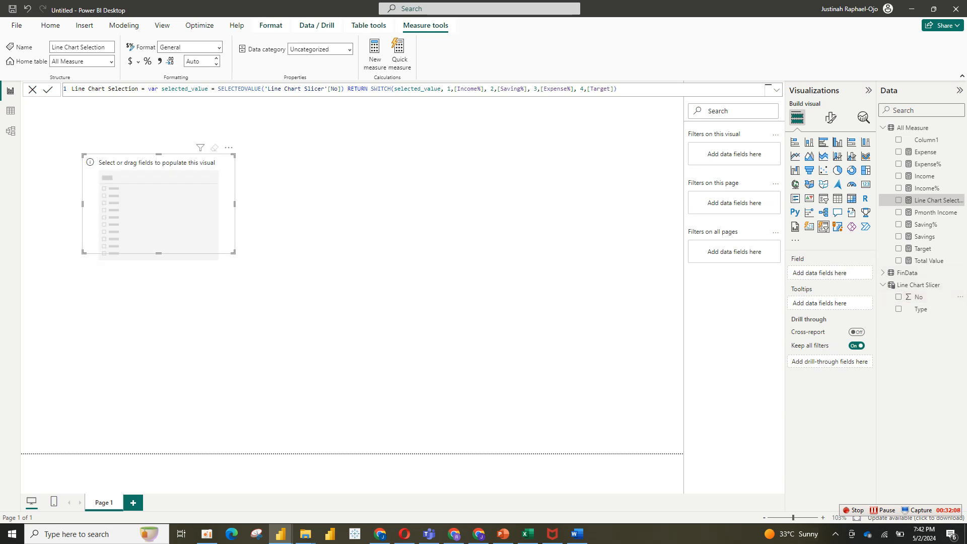
Remove the empty slicer visual from the report page.
left_click(229, 147)
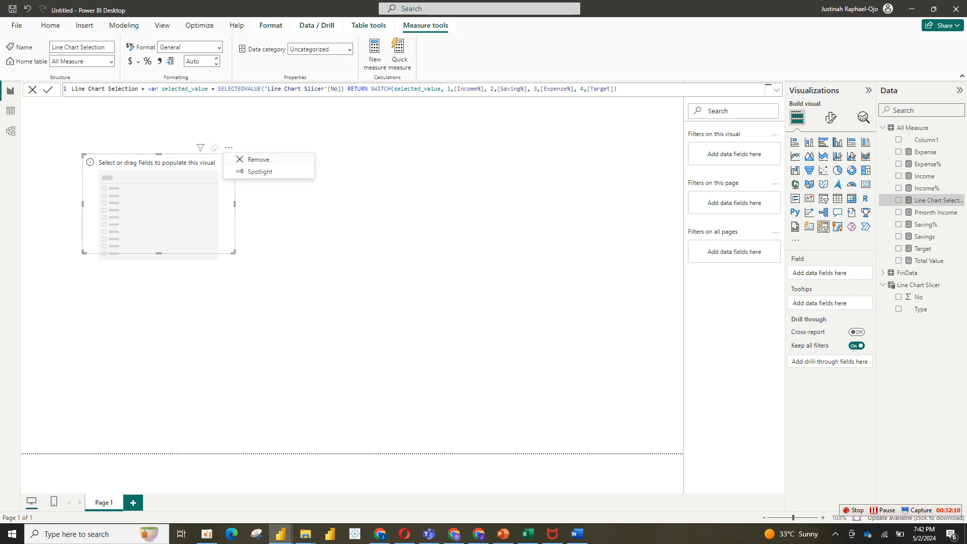
left_click(257, 159)
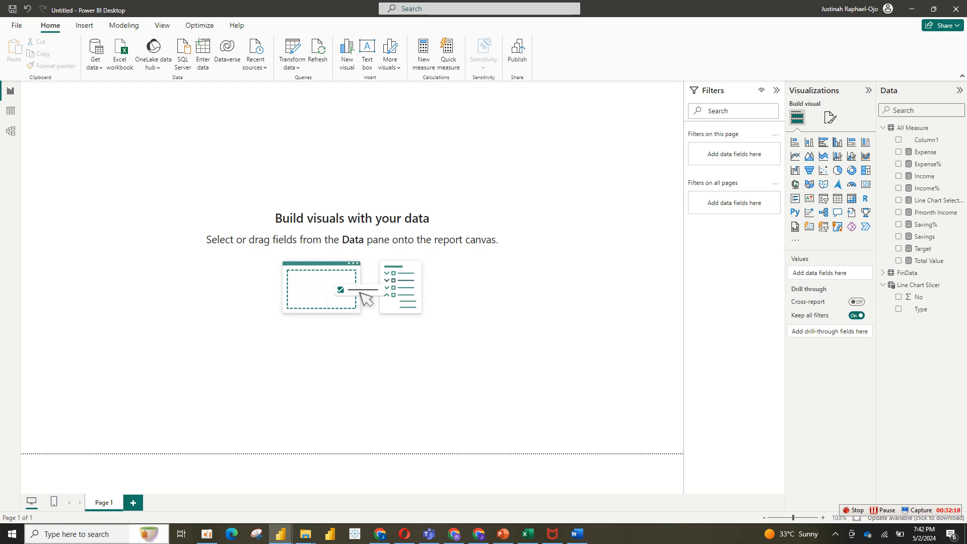
Switch to the finished finance report and test the line chart slicer with Expense, Target, Savings and Income.
mouse_move(280, 534)
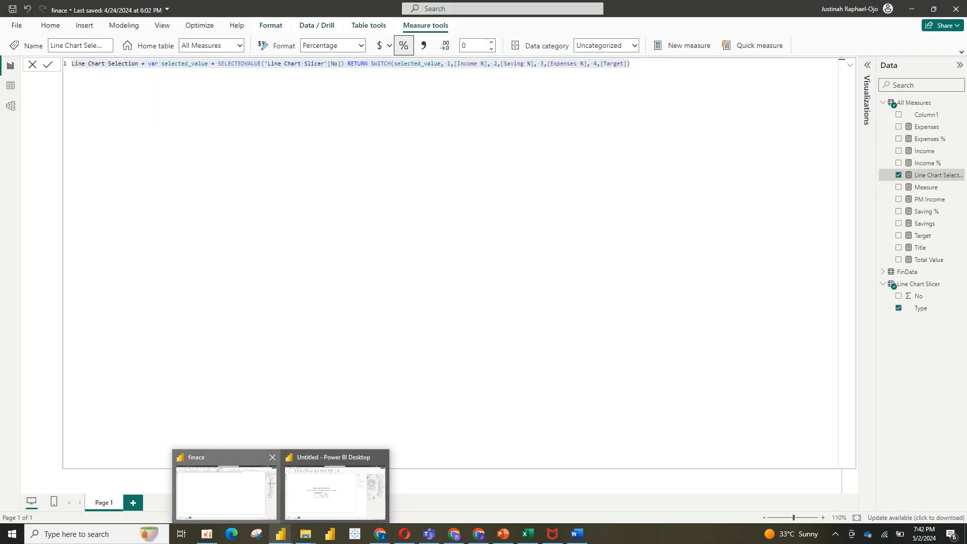
left_click(226, 491)
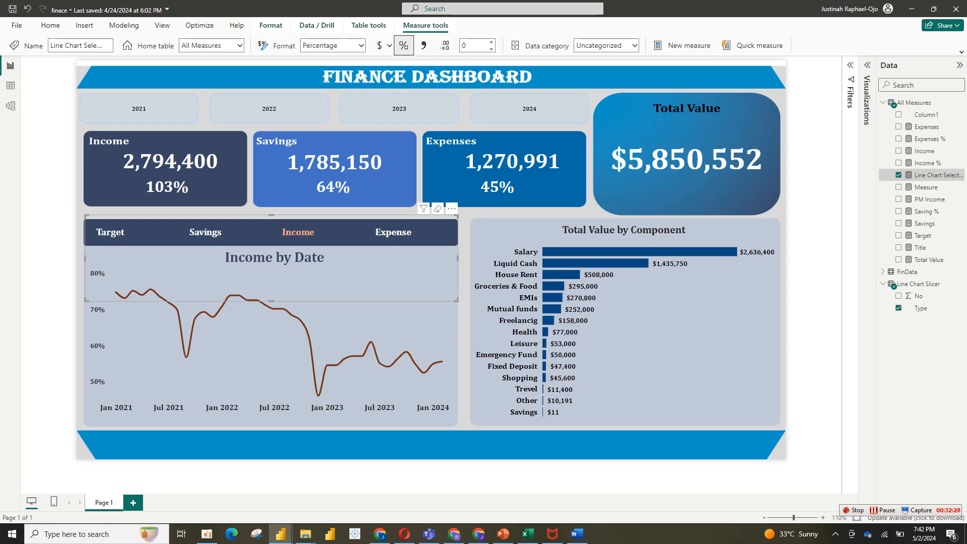
left_click(393, 232)
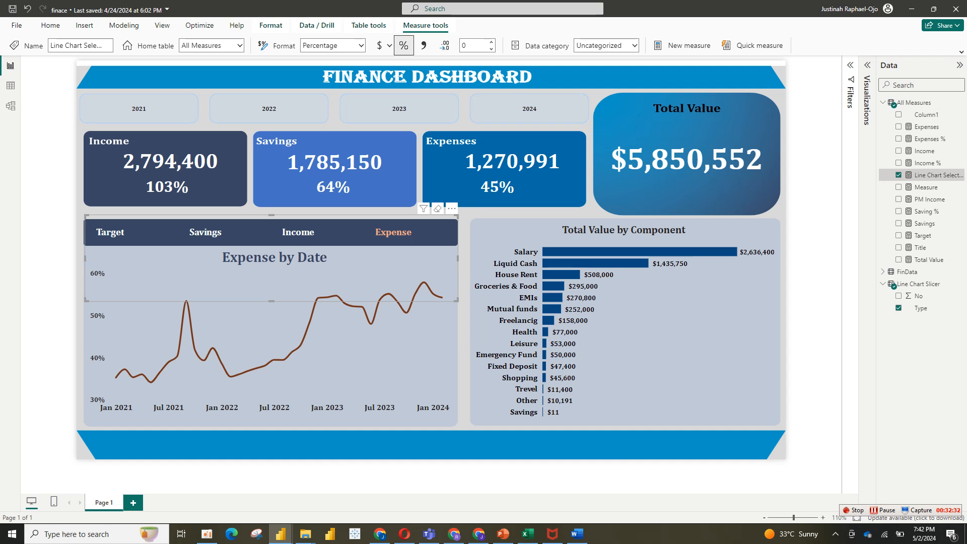
left_click(110, 232)
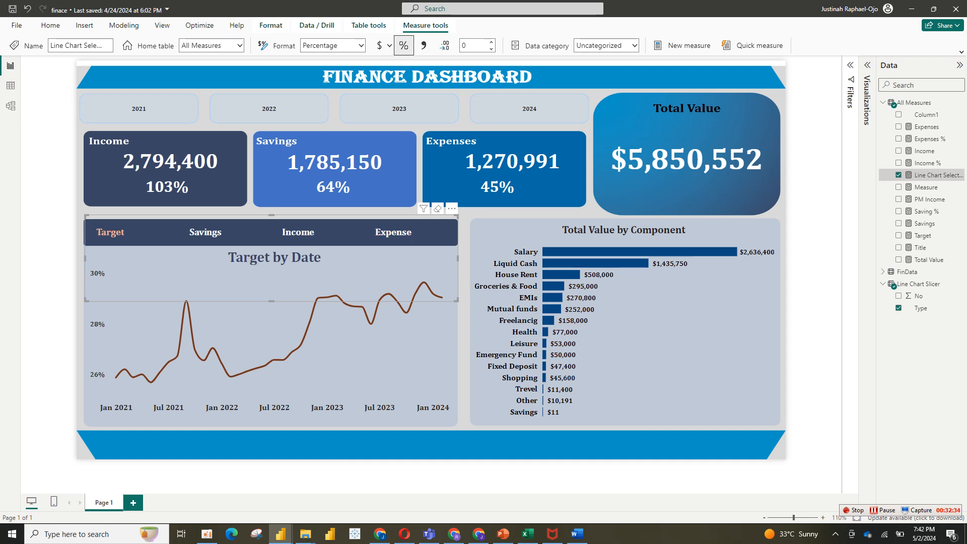
left_click(205, 232)
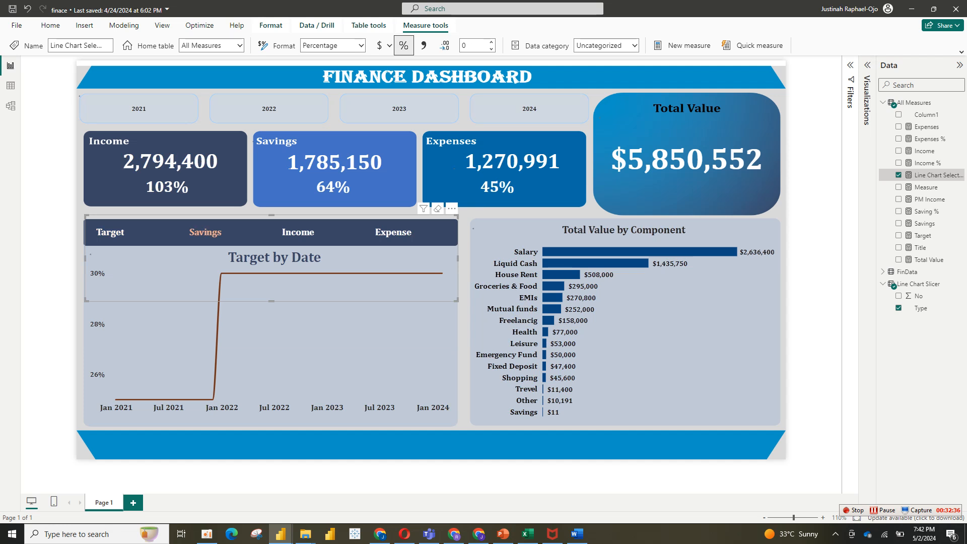
left_click(297, 232)
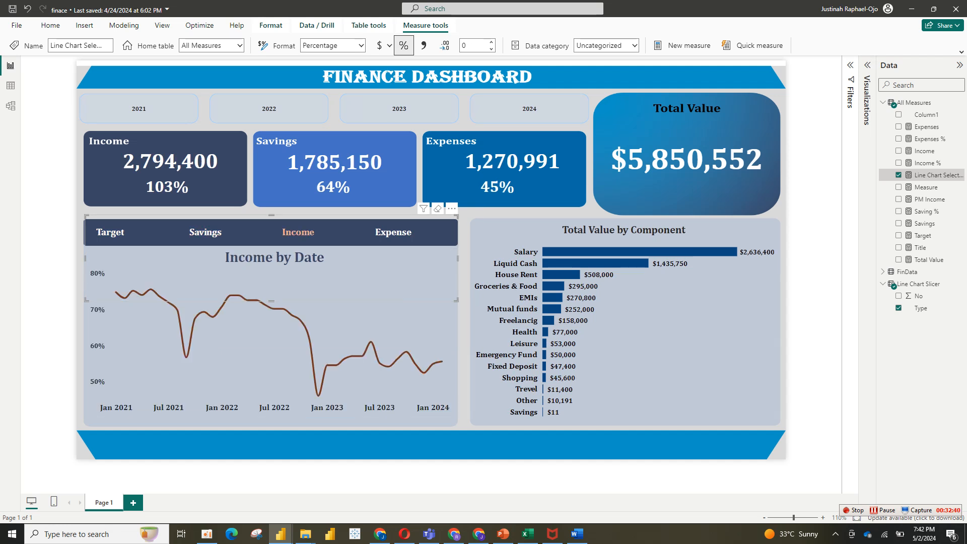
Copy the full formula of the finished report's Title measure.
mouse_move(280, 533)
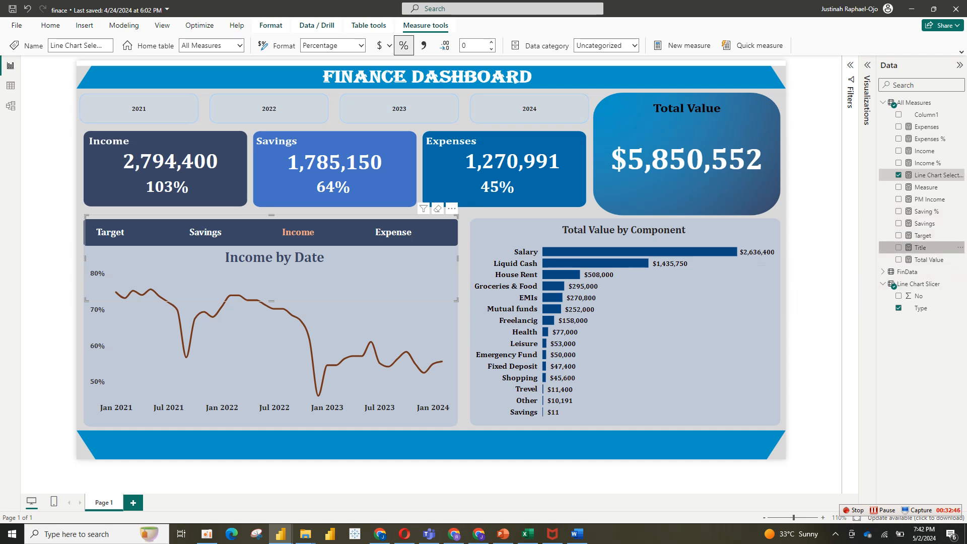
double_click(920, 247)
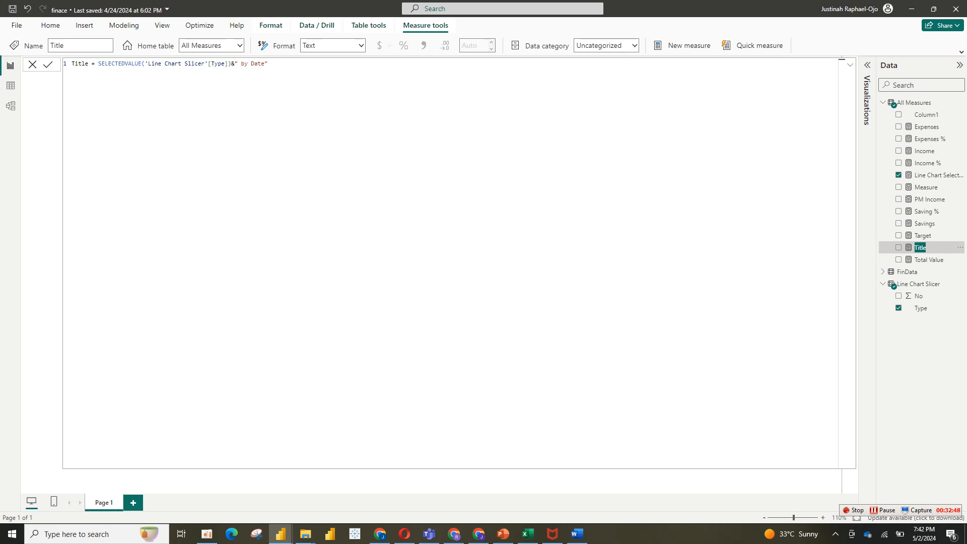
scroll(169, 64, "down", 3)
scroll(169, 64, "up", 5)
left_click(308, 65)
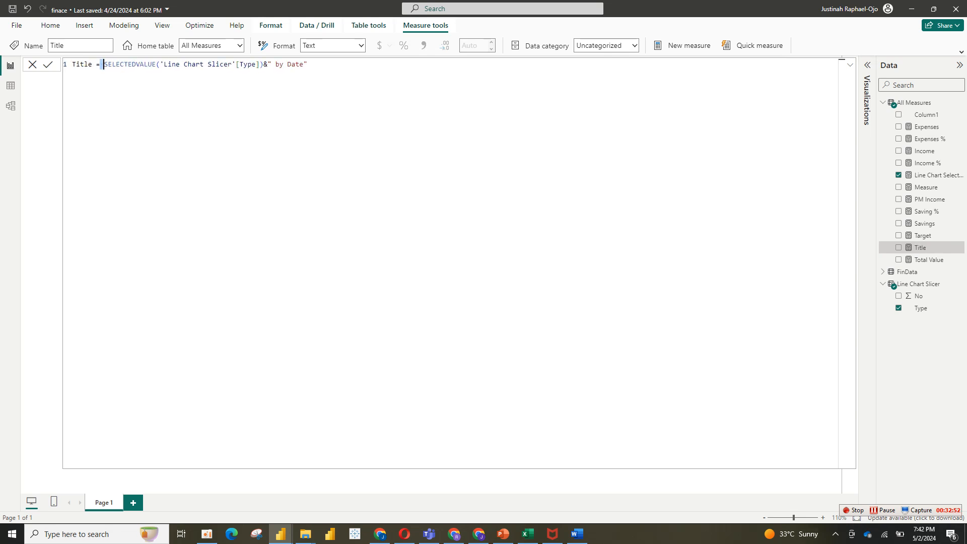
triple_click(102, 64)
key("ctrl+c")
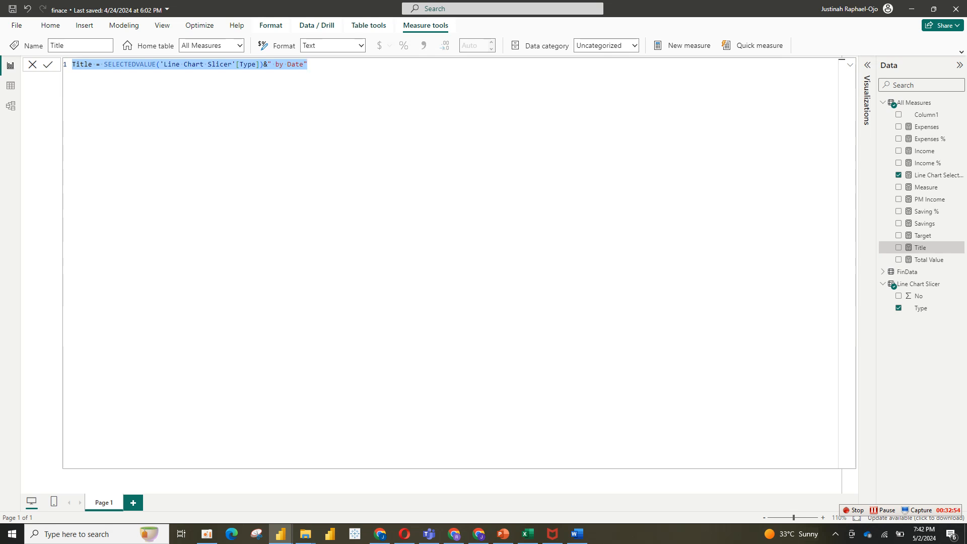
Switch to the untitled report and create the measure Title = SELECTEDVALUE('Line Chart Slicer'[Type])&" by Date" in All Measure.
mouse_move(281, 533)
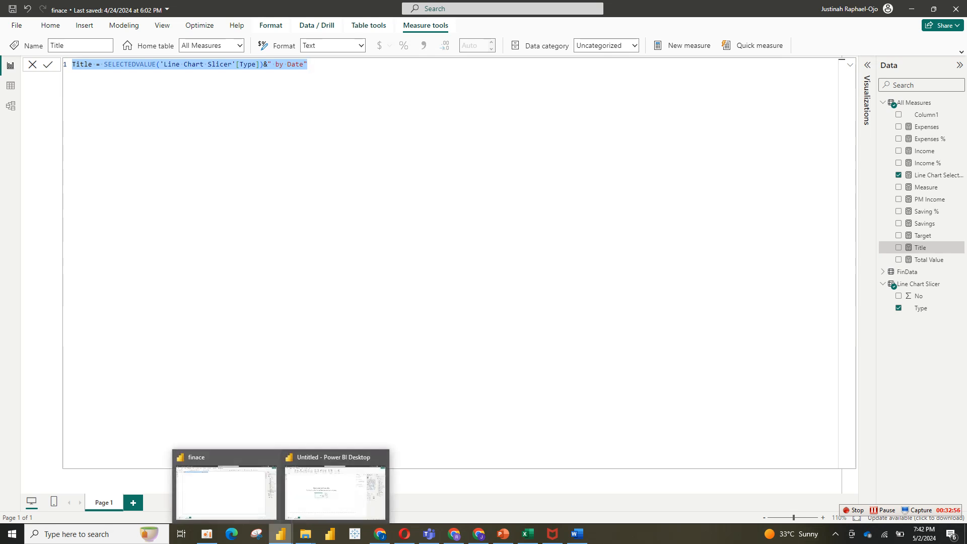
left_click(334, 483)
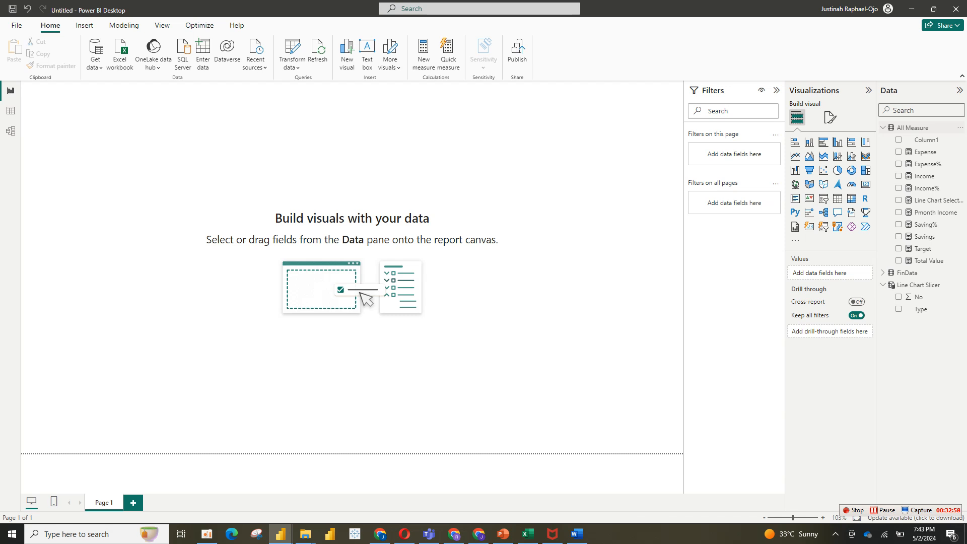
right_click(909, 127)
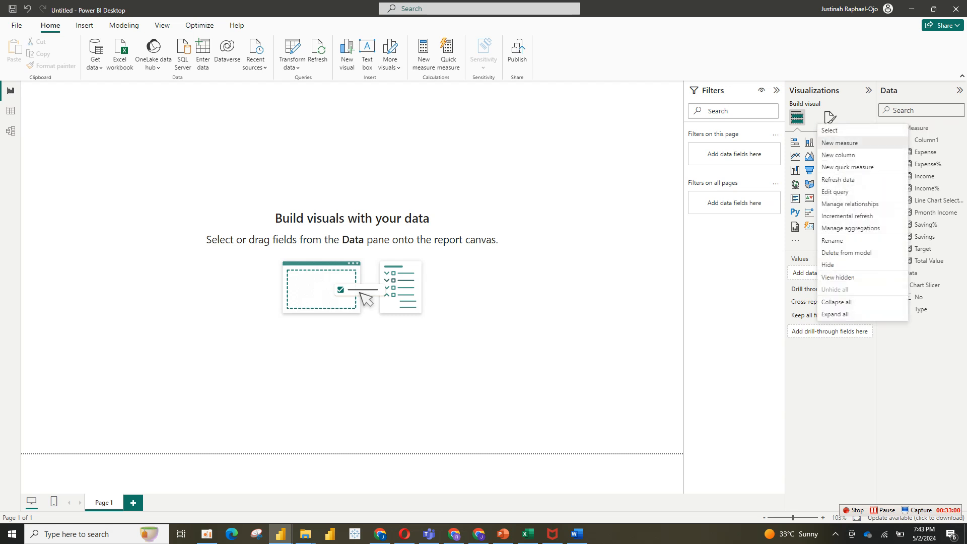
left_click(862, 142)
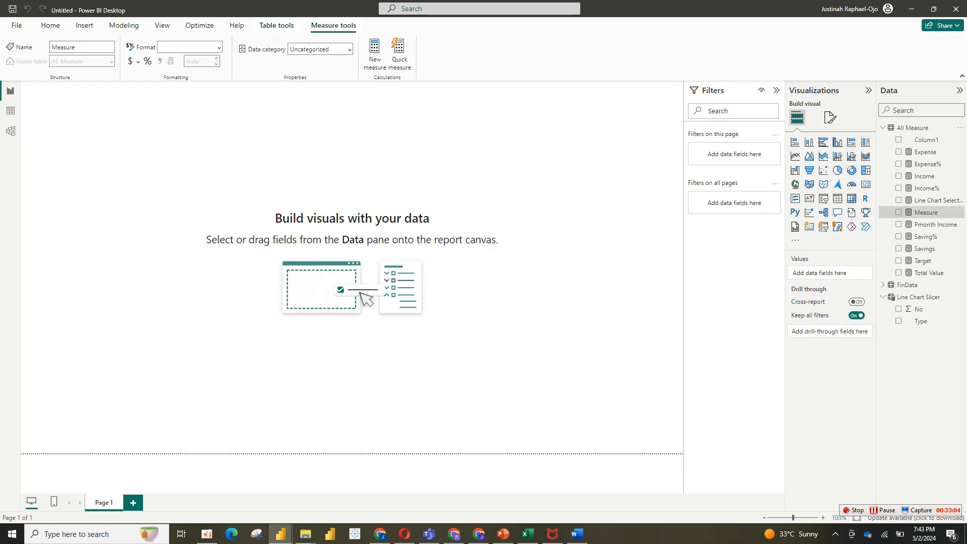
key("ctrl+v")
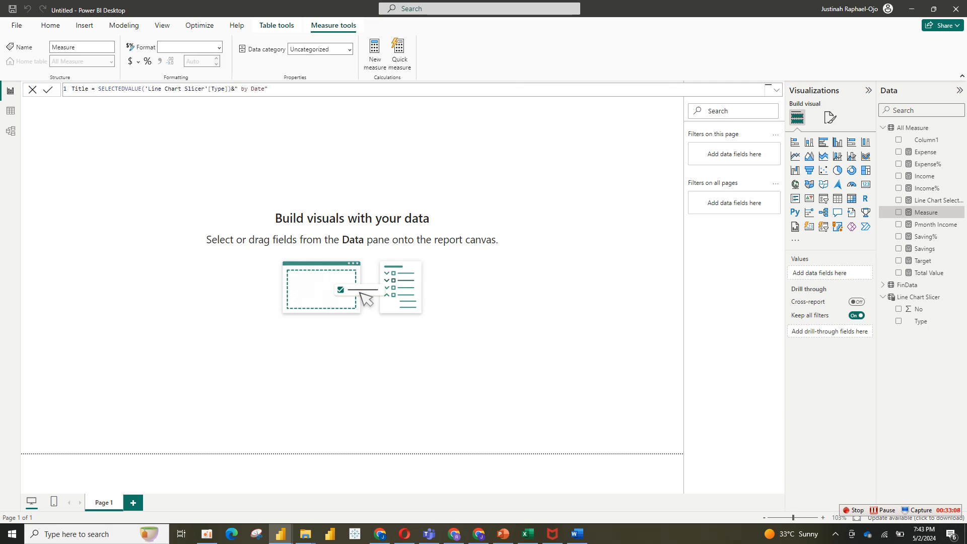
key("Return")
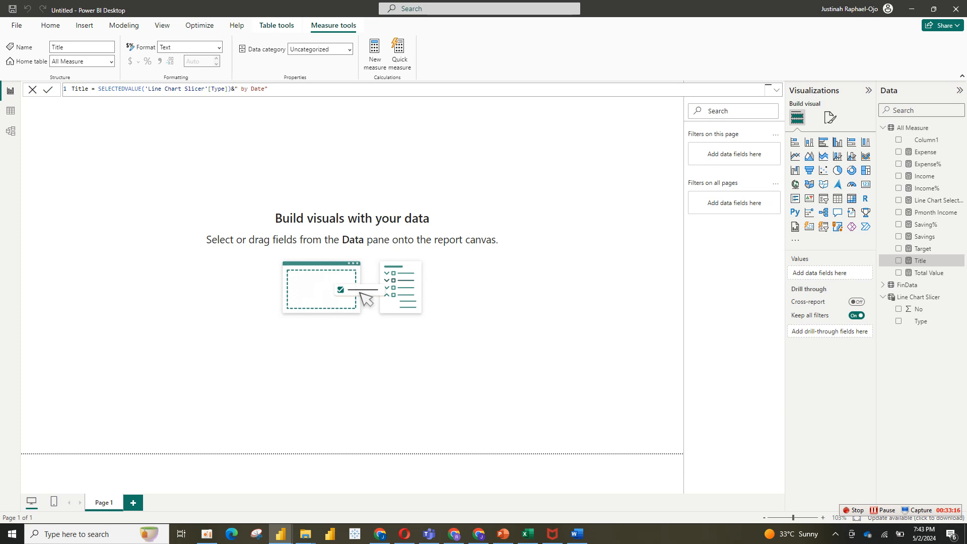
left_click(579, 191)
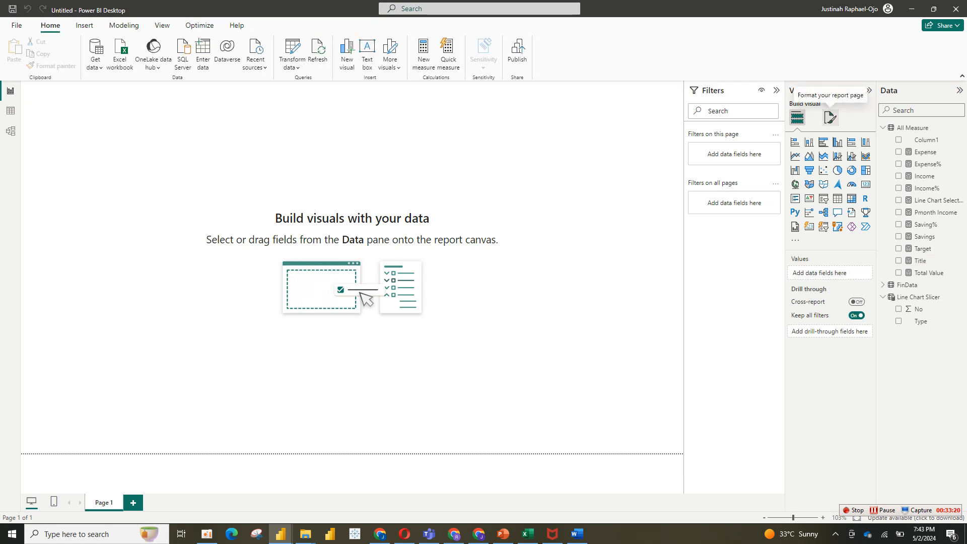
Use Picture1.png from Downloads as the canvas background, with image fit set to Fit and transparency at 0%.
left_click(830, 118)
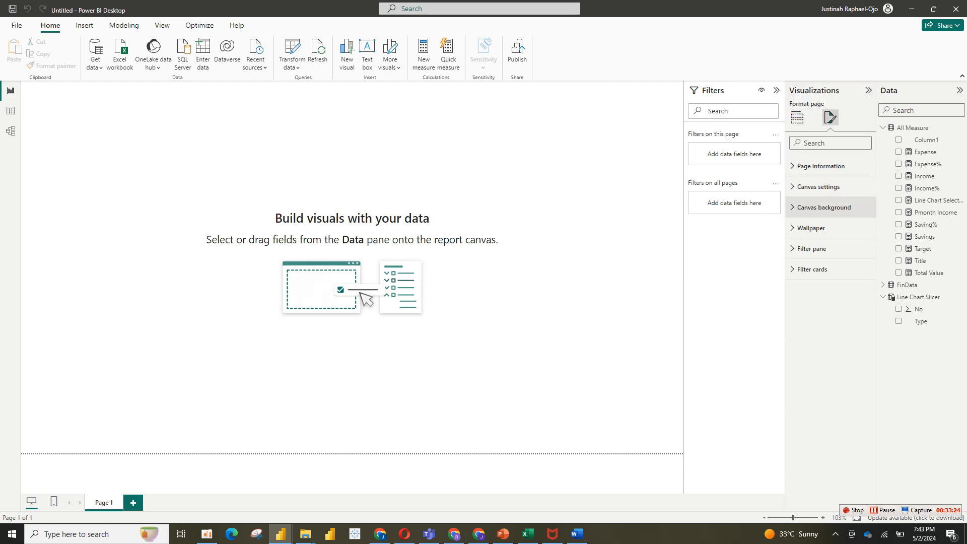
left_click(824, 207)
left_click(862, 268)
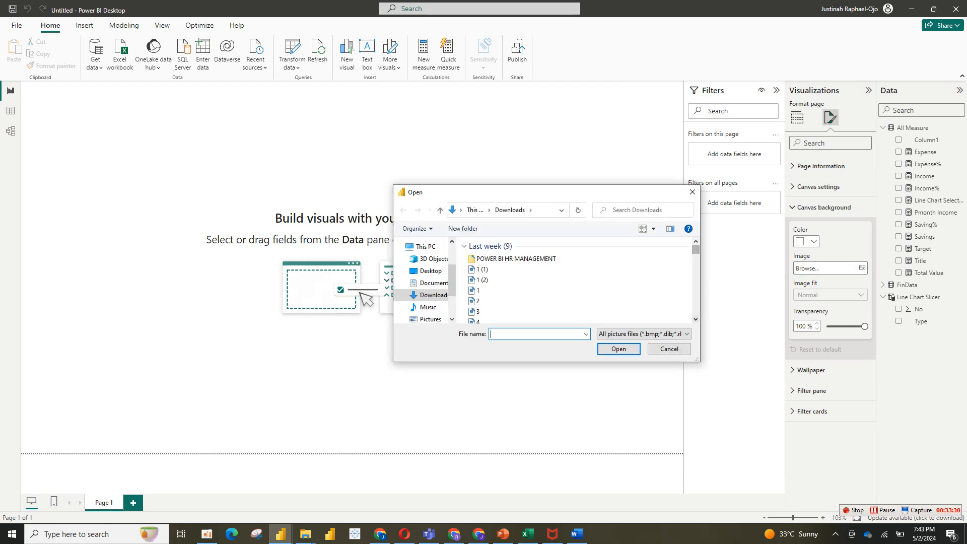
left_click(695, 318)
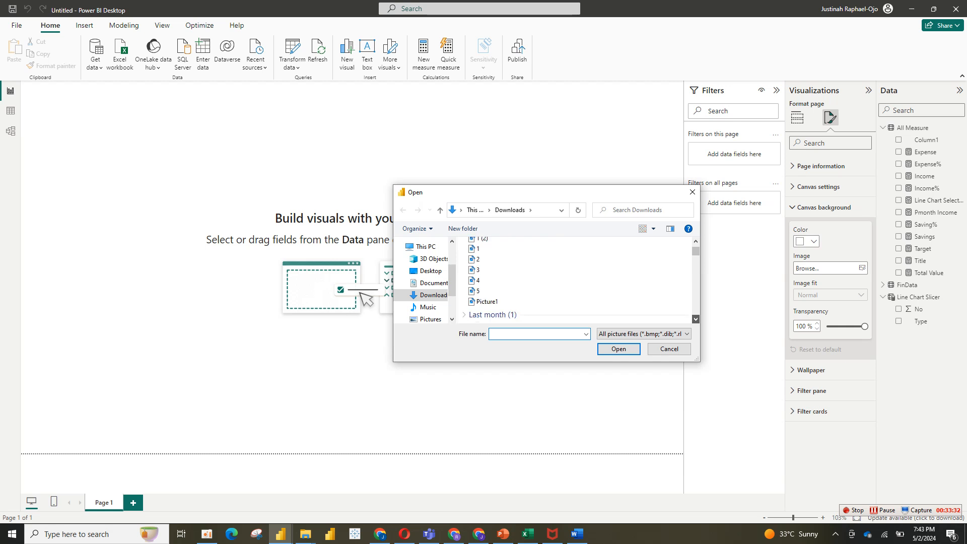
double_click(487, 286)
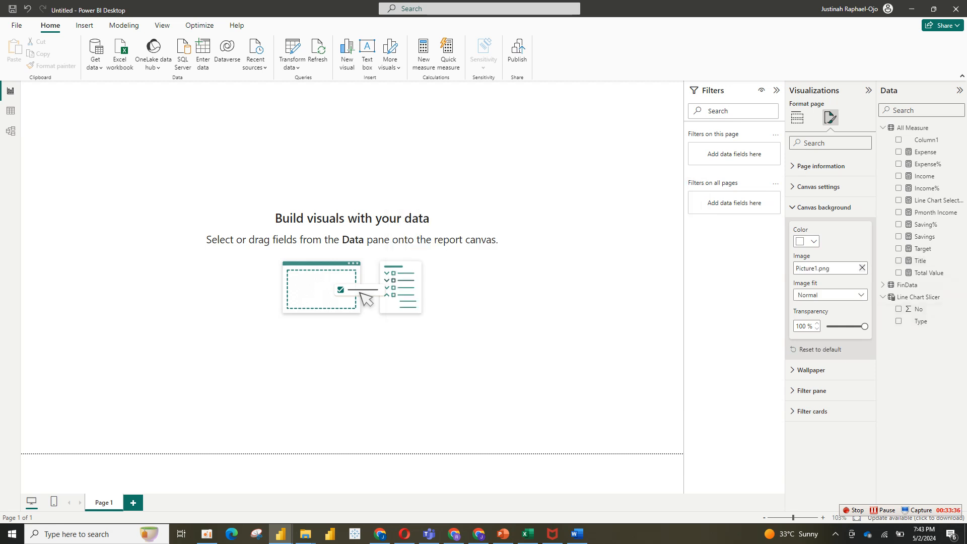
left_click_drag(865, 326, 827, 326)
left_click(837, 295)
left_click(803, 318)
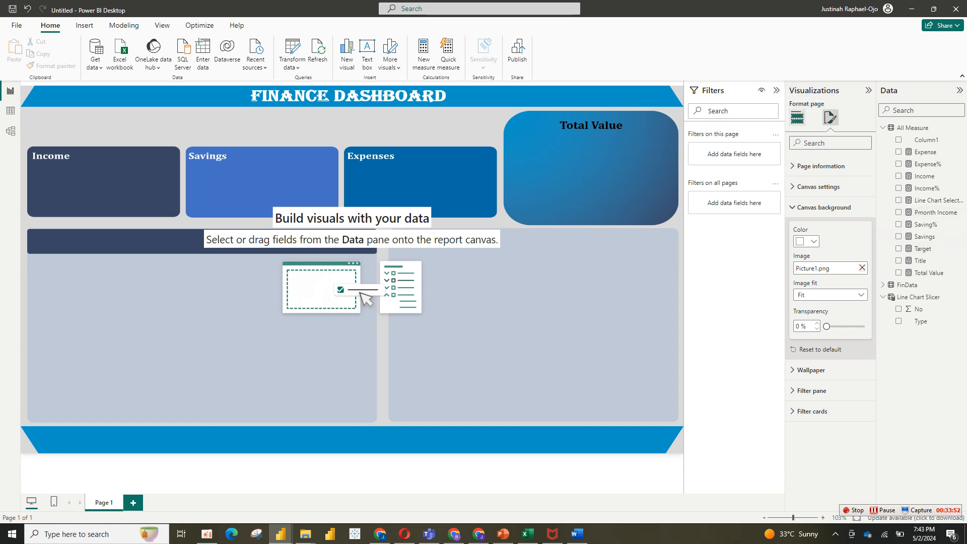
Add a button slicer for FinData's Year field to the page, and make it wider and shorter.
left_click(797, 118)
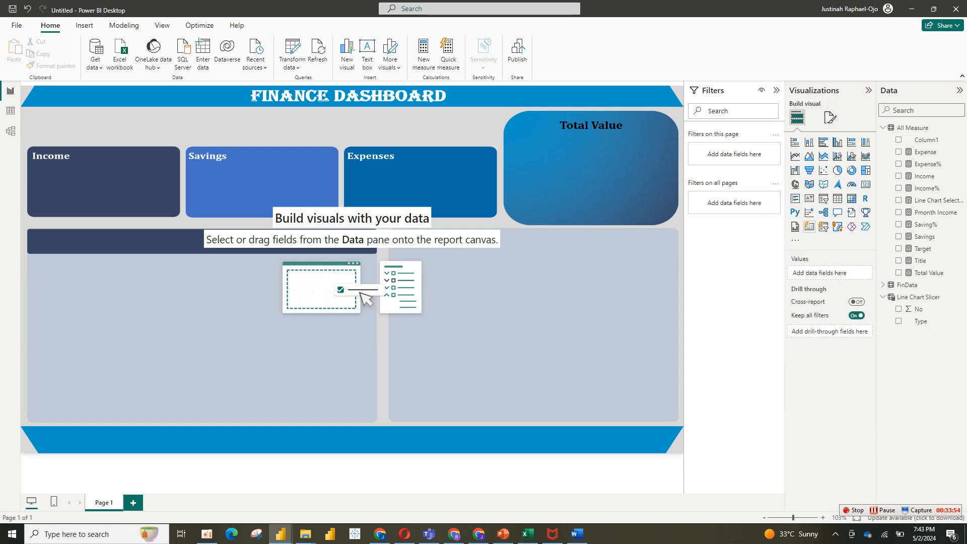
left_click(809, 226)
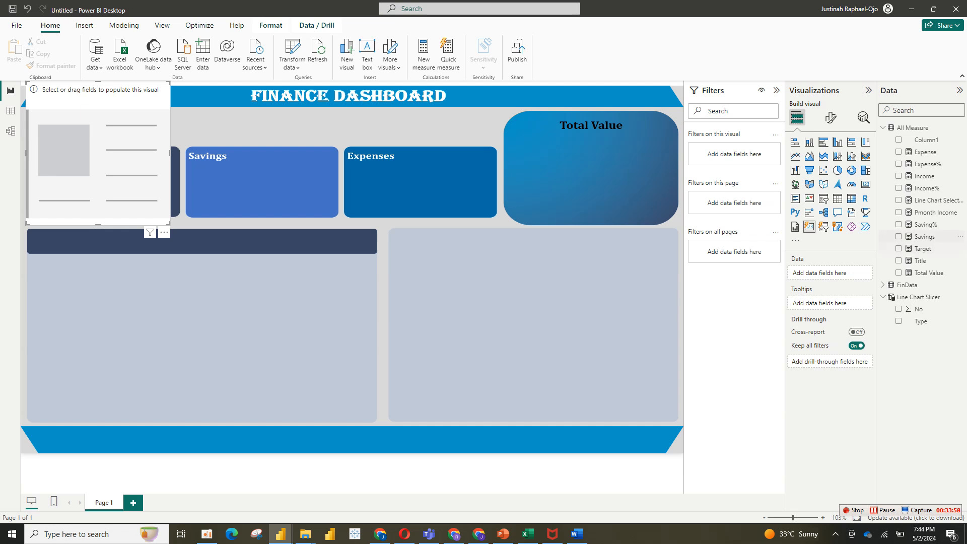
left_click(917, 297)
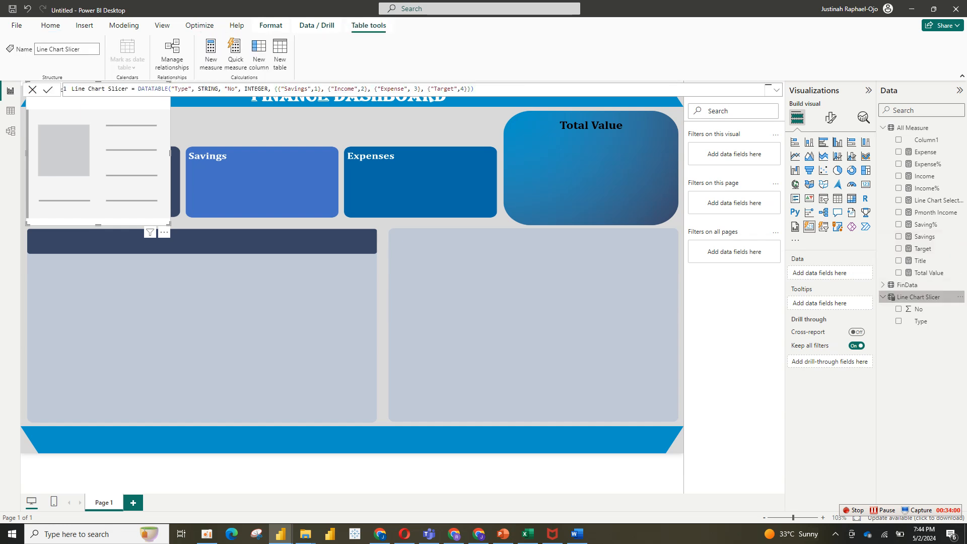
left_click(909, 285)
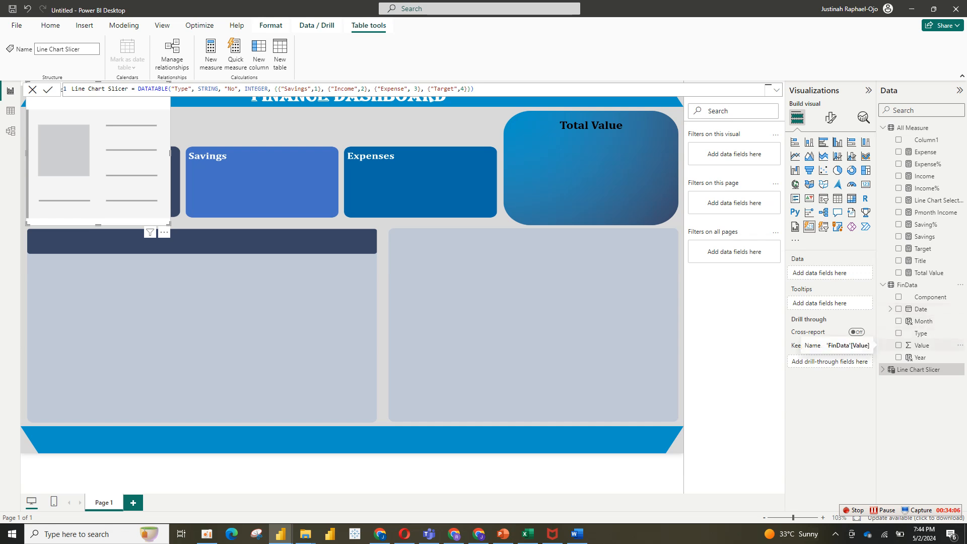
left_click(898, 320)
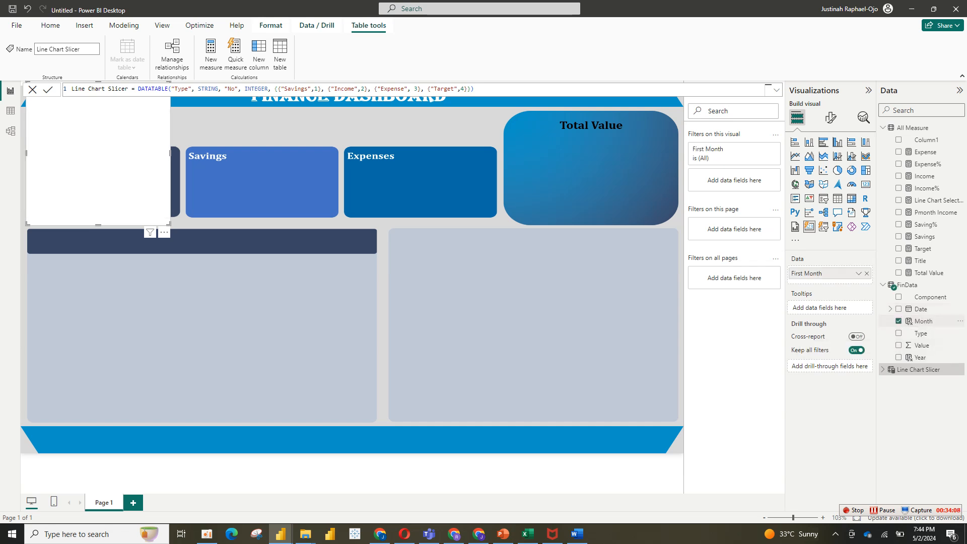
left_click(899, 321)
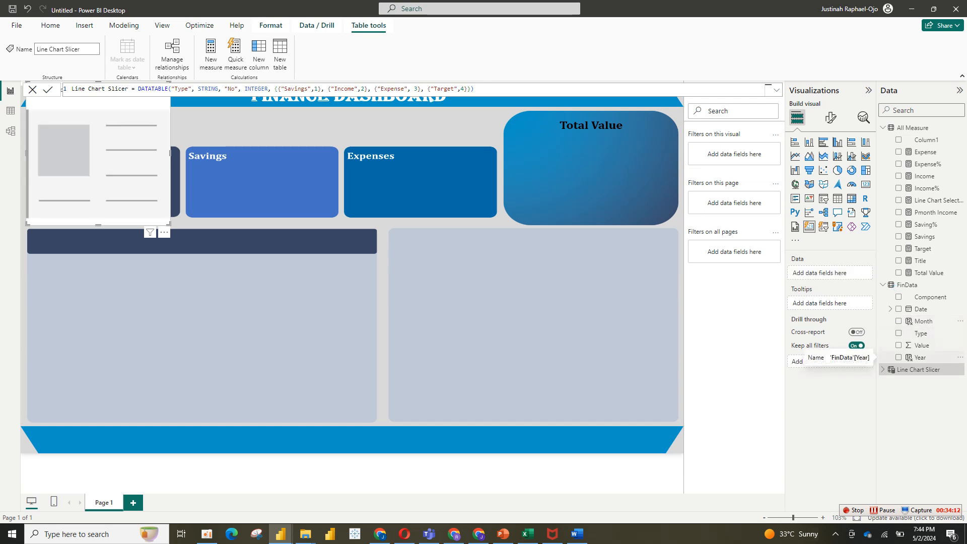
left_click(898, 357)
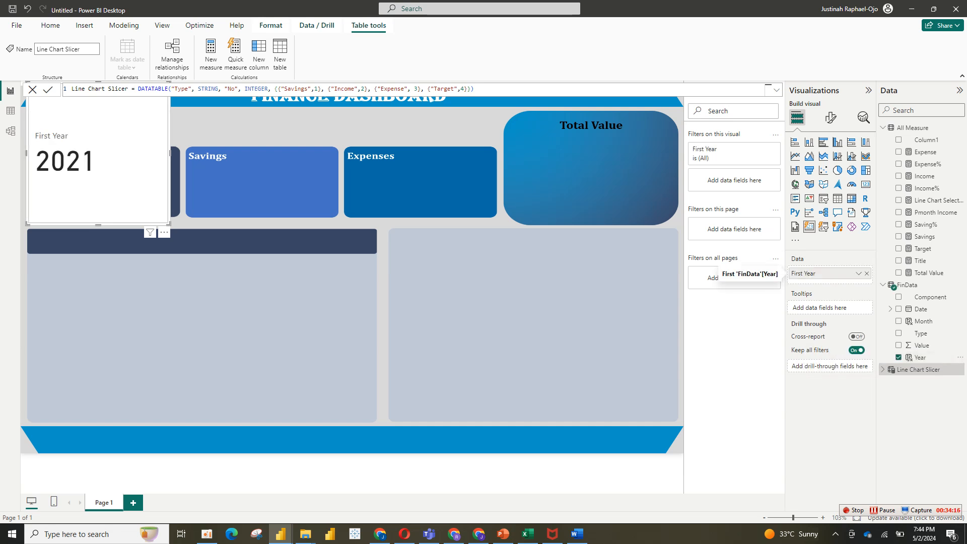
left_click(857, 273)
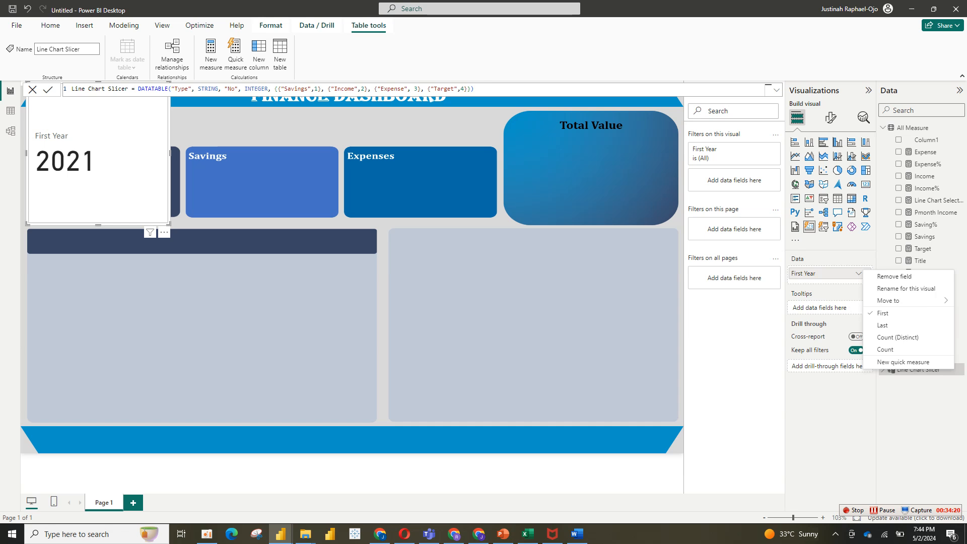
left_click(823, 227)
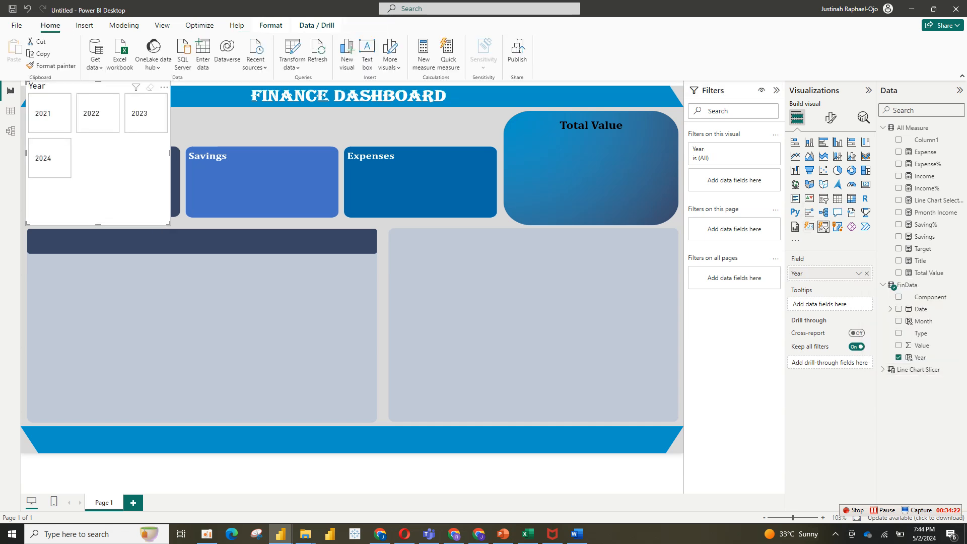
left_click_drag(170, 224, 274, 164)
left_click_drag(201, 142, 384, 333)
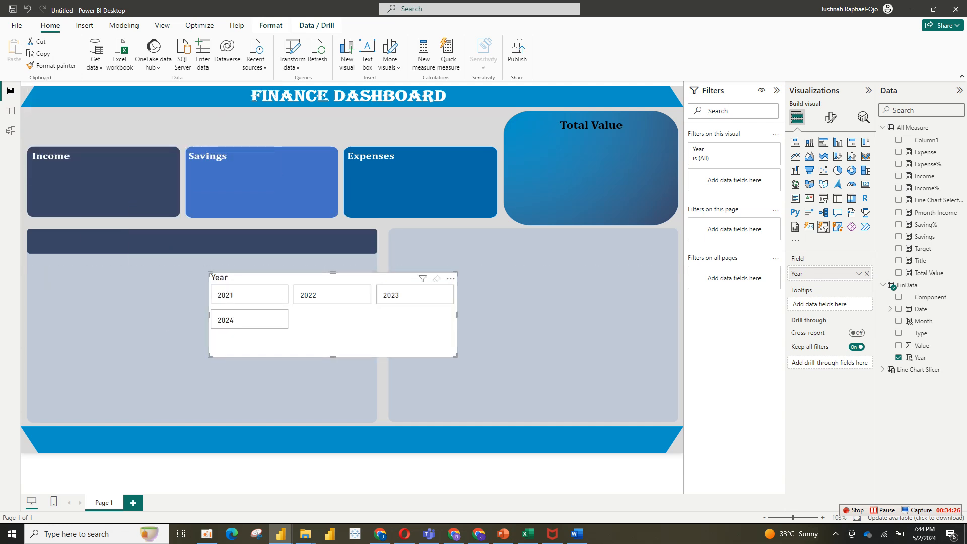
Turn off the Year slicer's background.
left_click(830, 118)
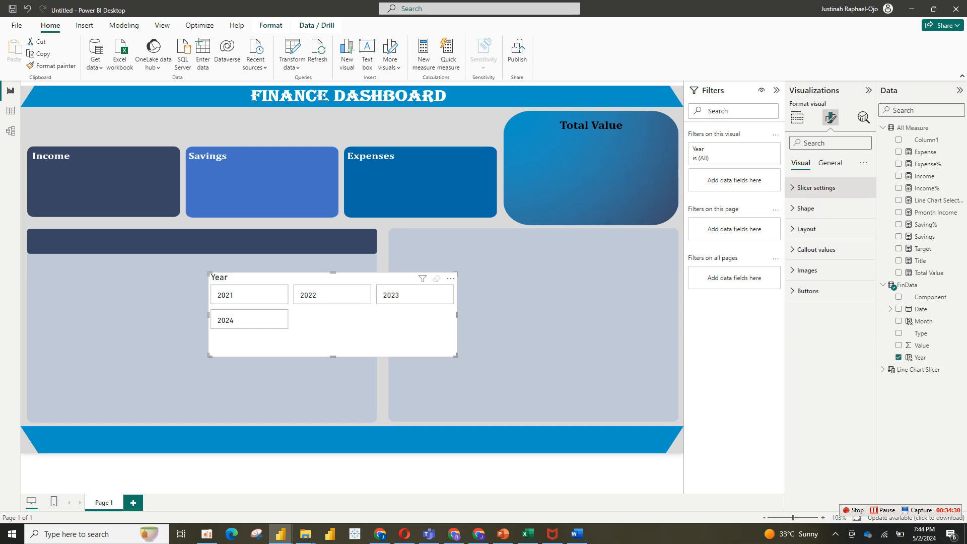
left_click(829, 163)
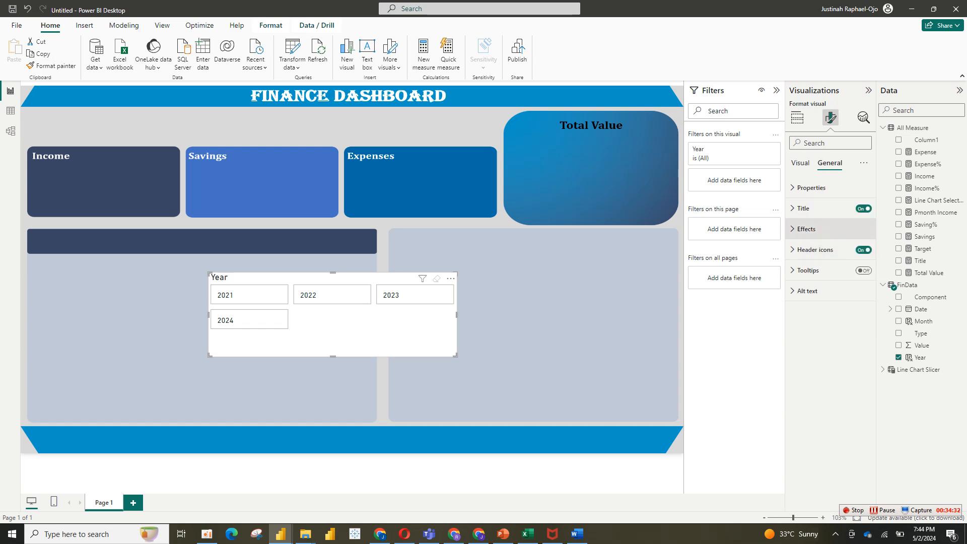
left_click(805, 228)
left_click(859, 253)
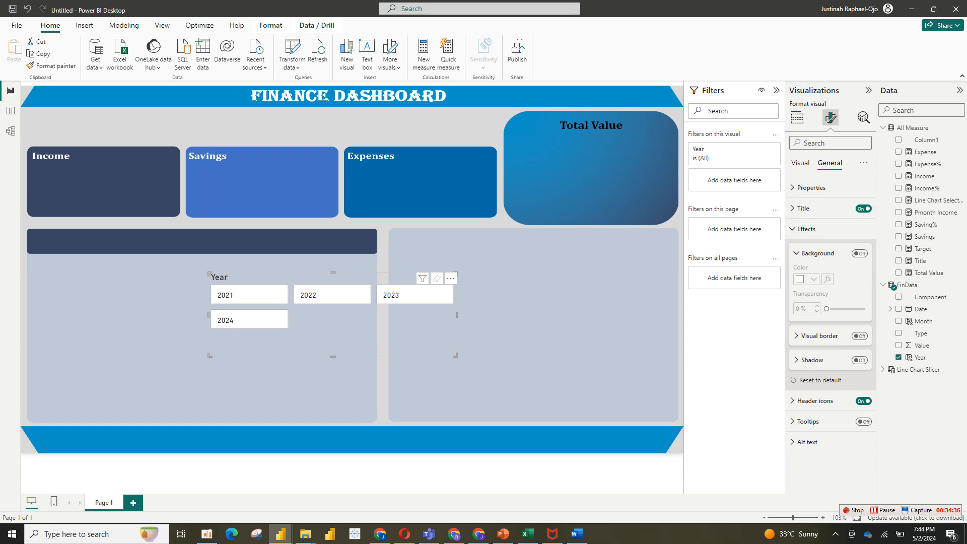
Arrange the Year slicer's buttons in 4 columns and place the slicer just below the dashboard heading, above the Income and Savings cards.
left_click(800, 163)
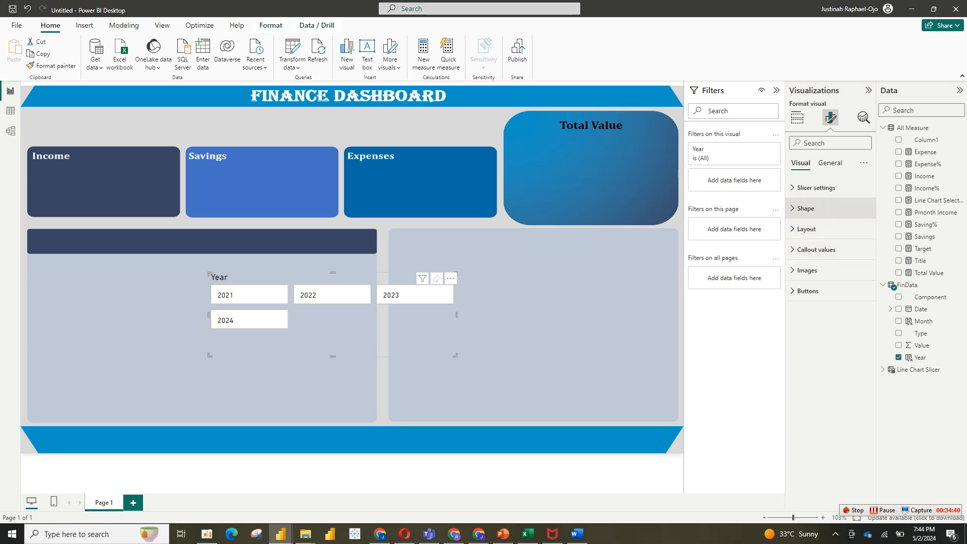
left_click(806, 228)
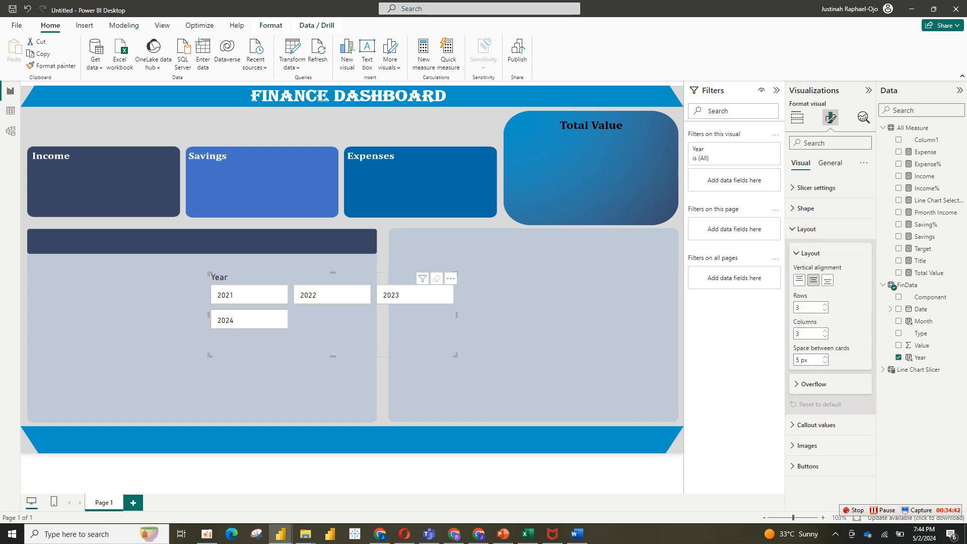
left_click(824, 331)
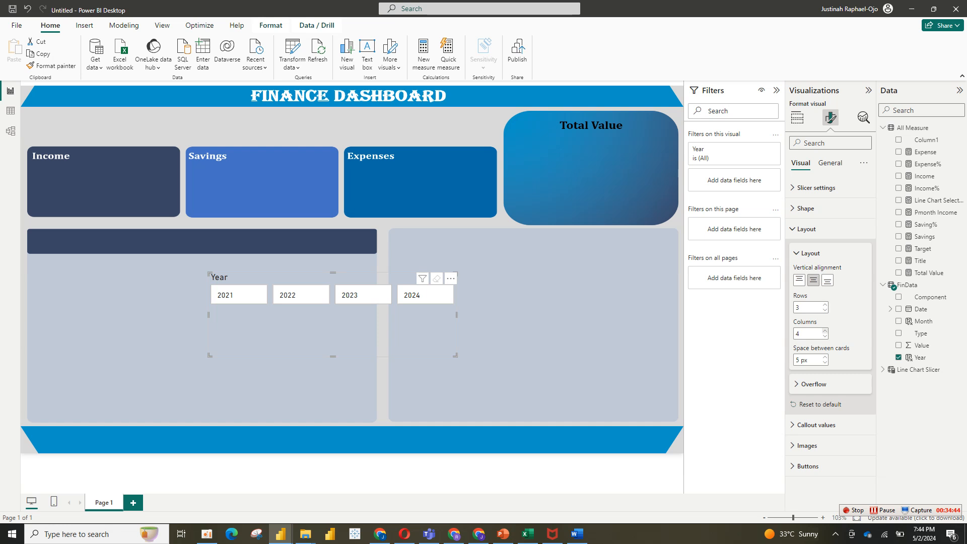
left_click_drag(332, 327, 183, 164)
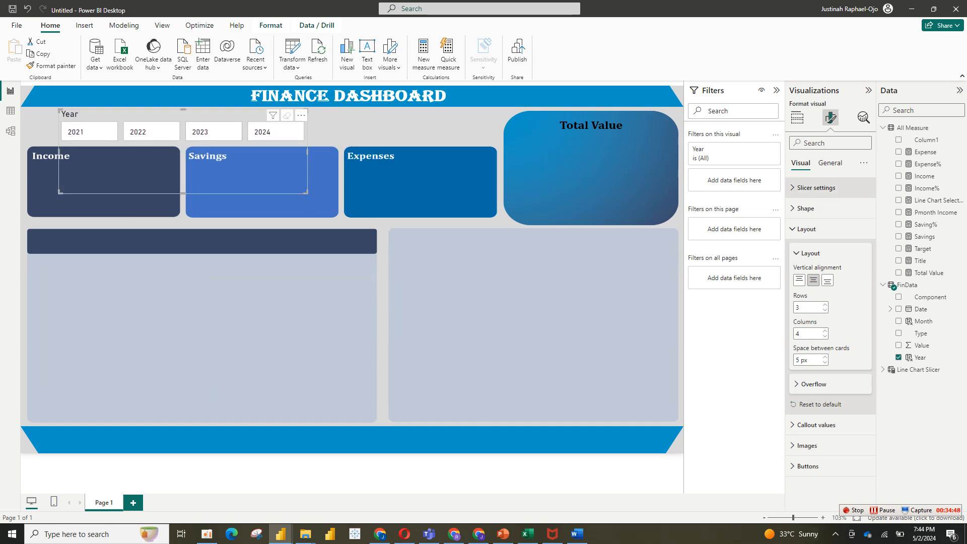
Examine the Year slicer's callout value options and its selection settings.
left_click(806, 229)
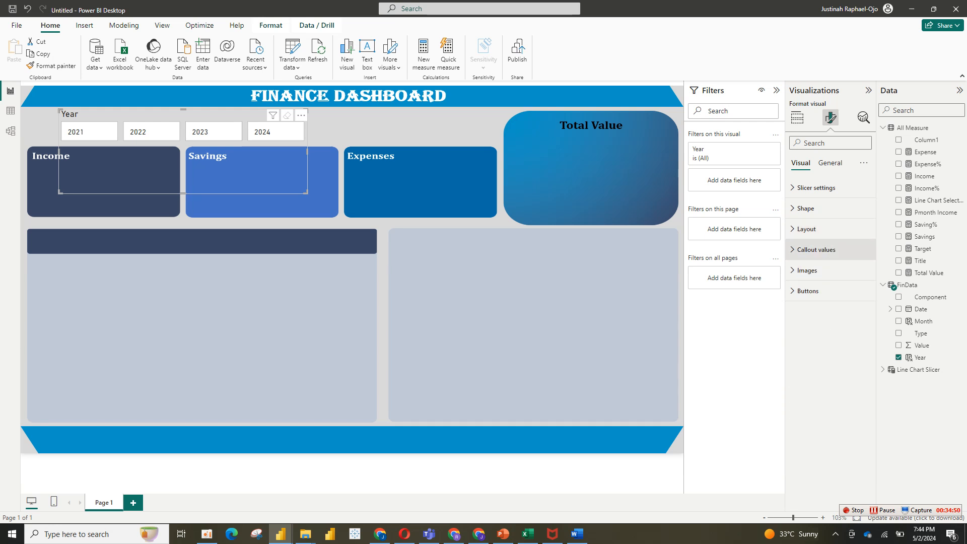
left_click(816, 249)
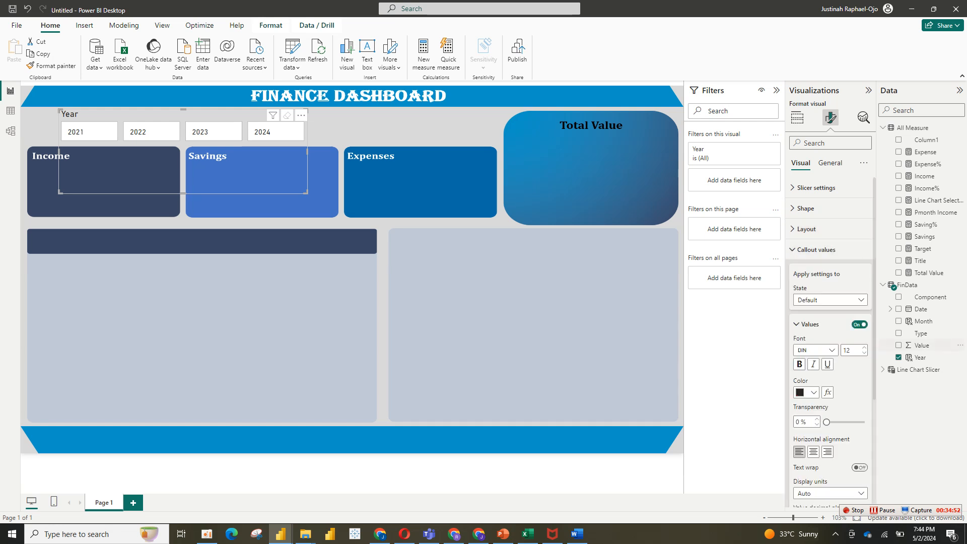
scroll(829, 342, "down", 3)
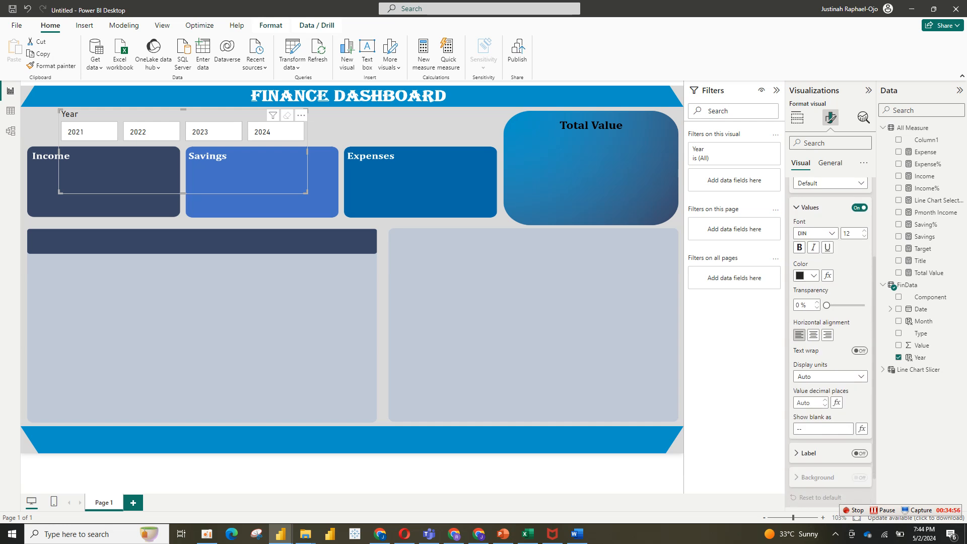
scroll(829, 343, "down", 1)
scroll(830, 342, "up", 4)
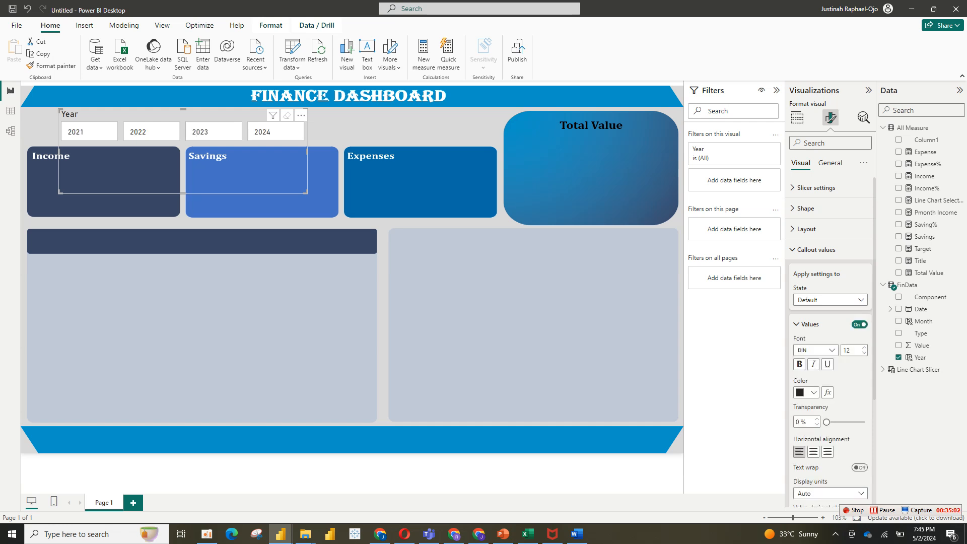
left_click(816, 249)
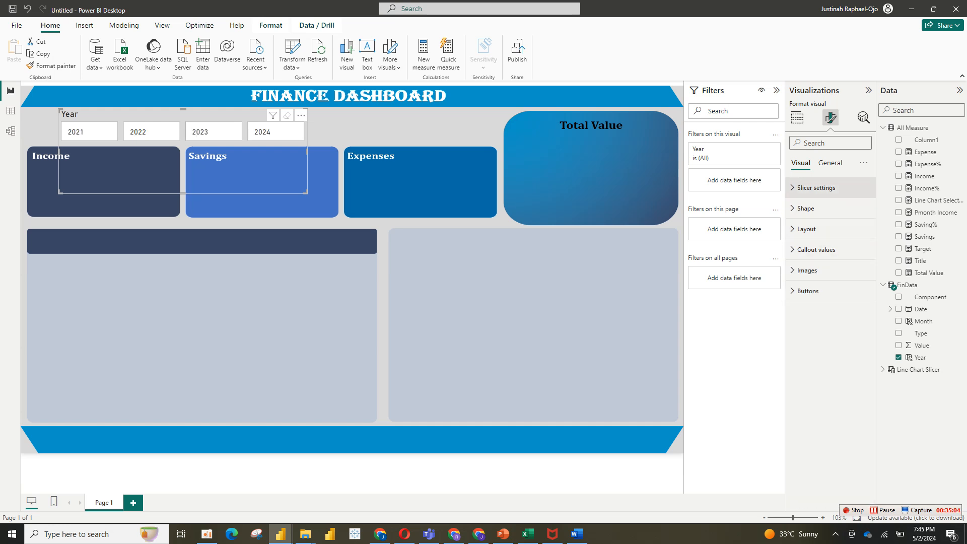
left_click(816, 187)
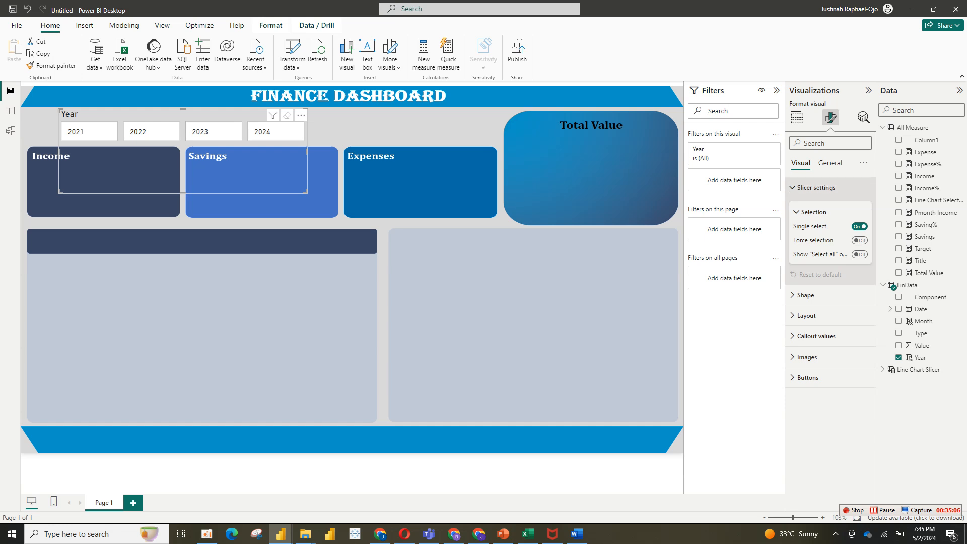
left_click(816, 187)
Turn off the Year slicer's title.
left_click(829, 163)
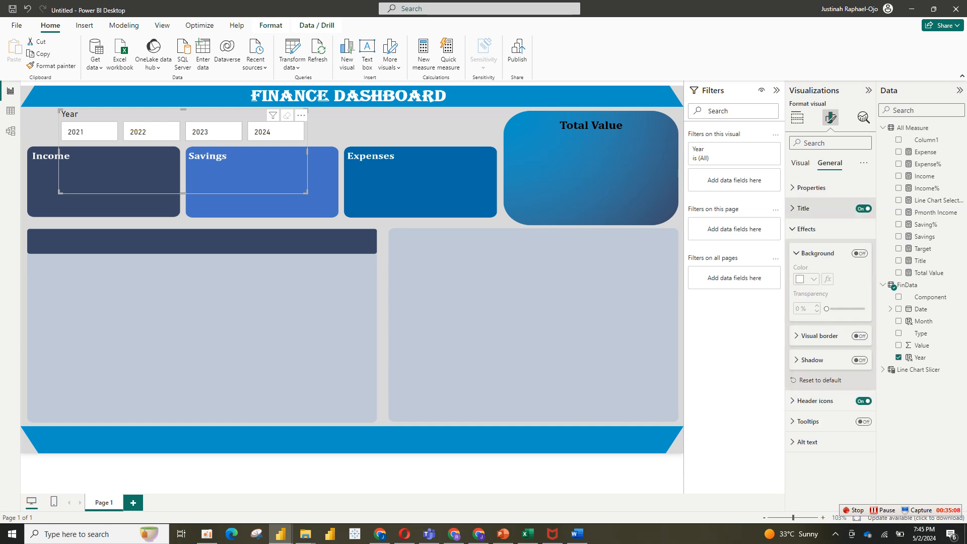
left_click(863, 209)
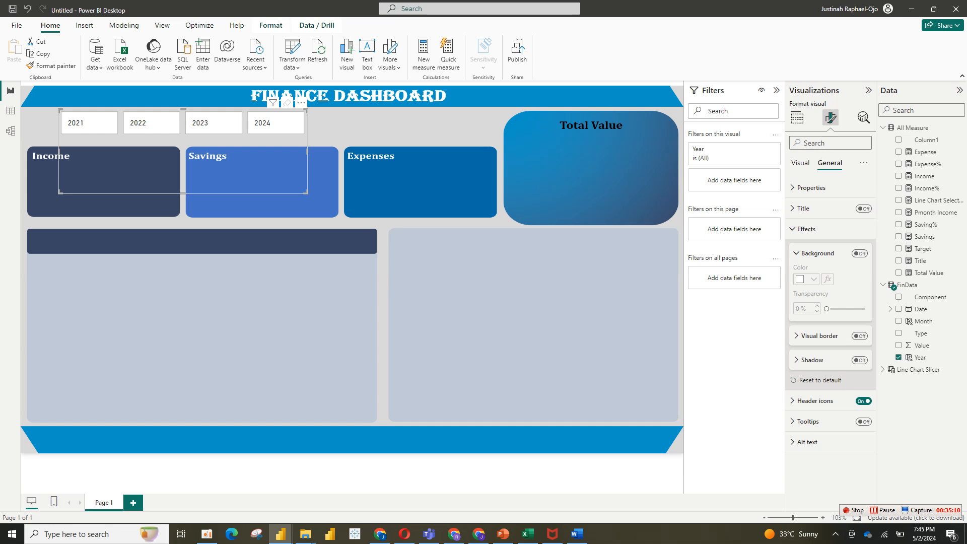
left_click(800, 162)
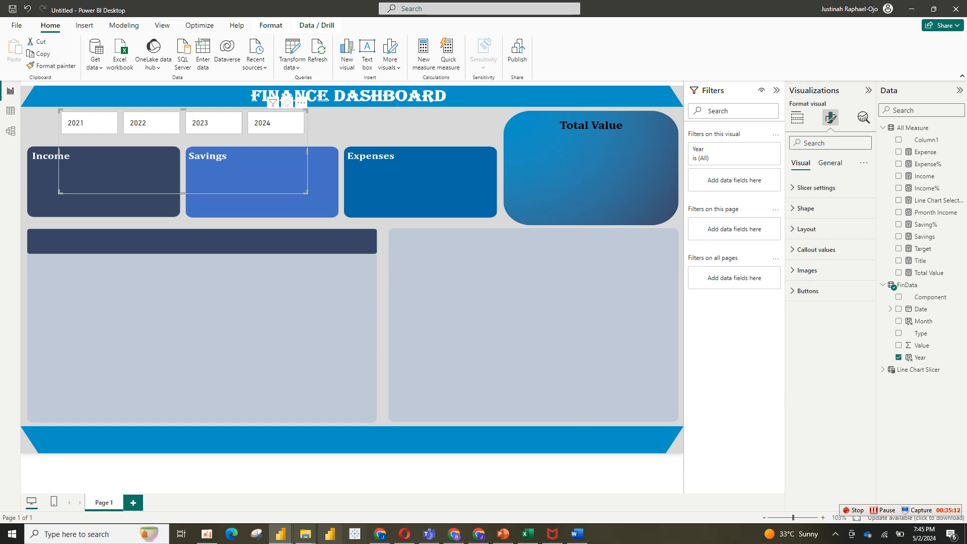
Switch to the finace report, close the Title measure's formula, and select the 2024 button of its Year slicer to inspect that visual's settings.
mouse_move(281, 533)
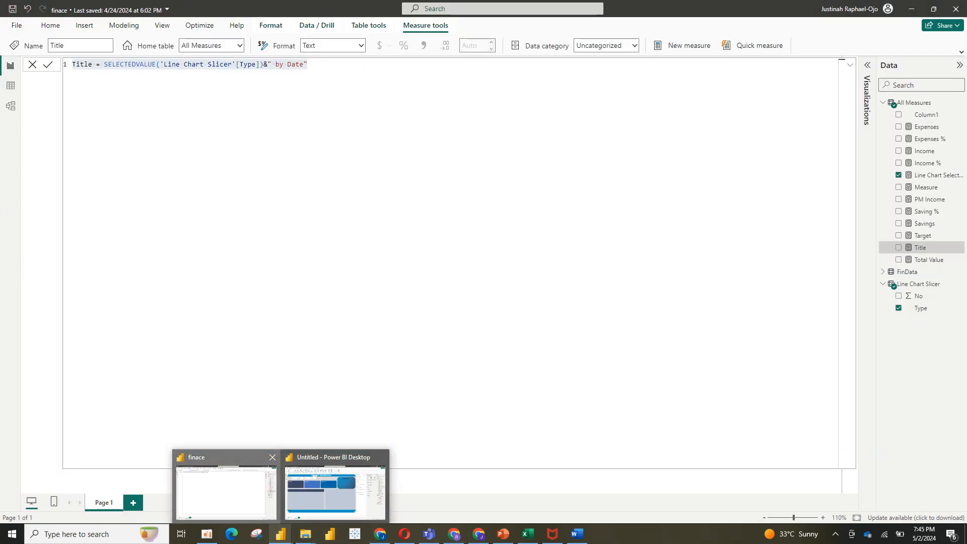
left_click(226, 492)
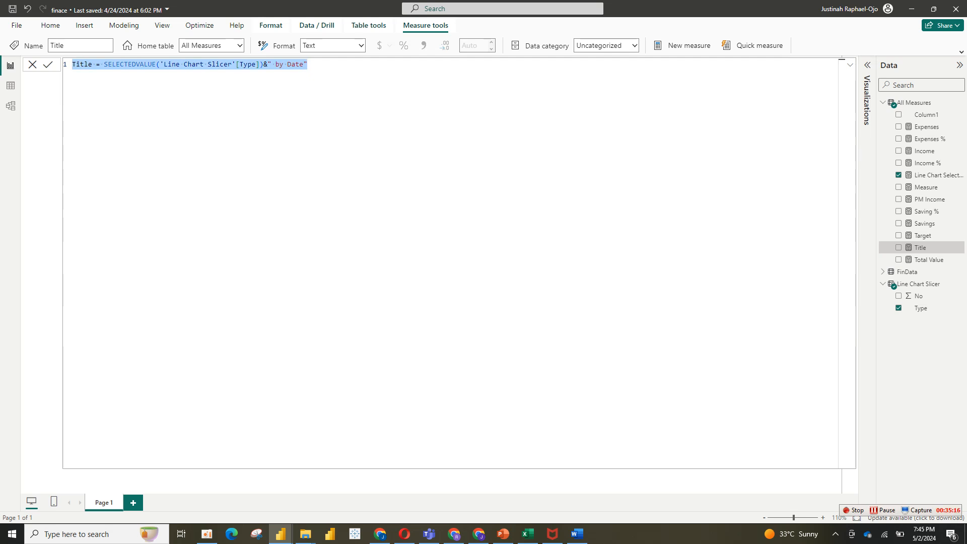
left_click(32, 64)
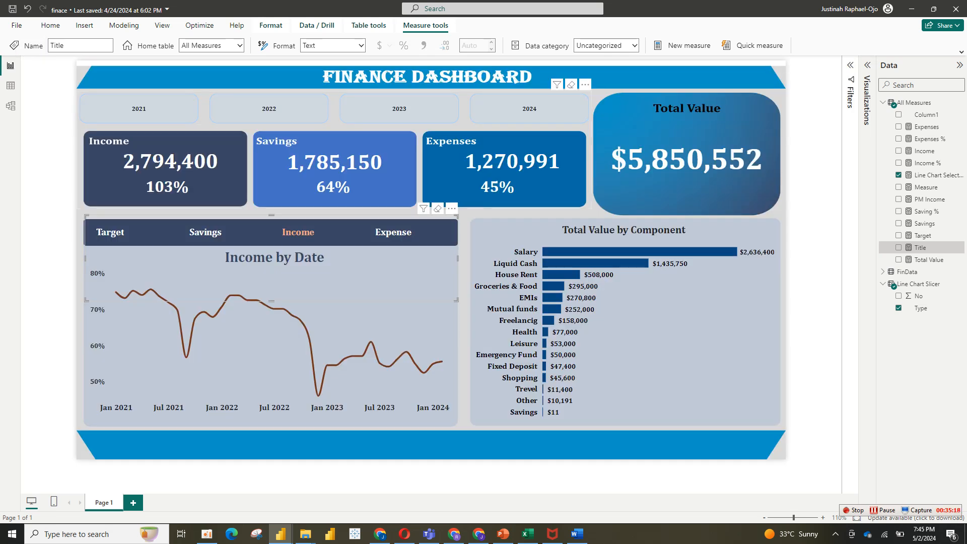
left_click(584, 84)
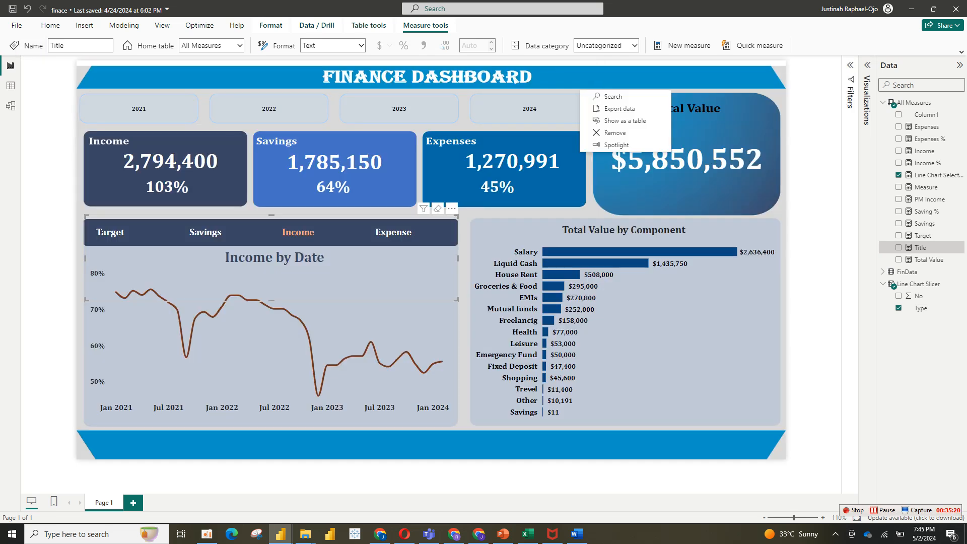
left_click(529, 109)
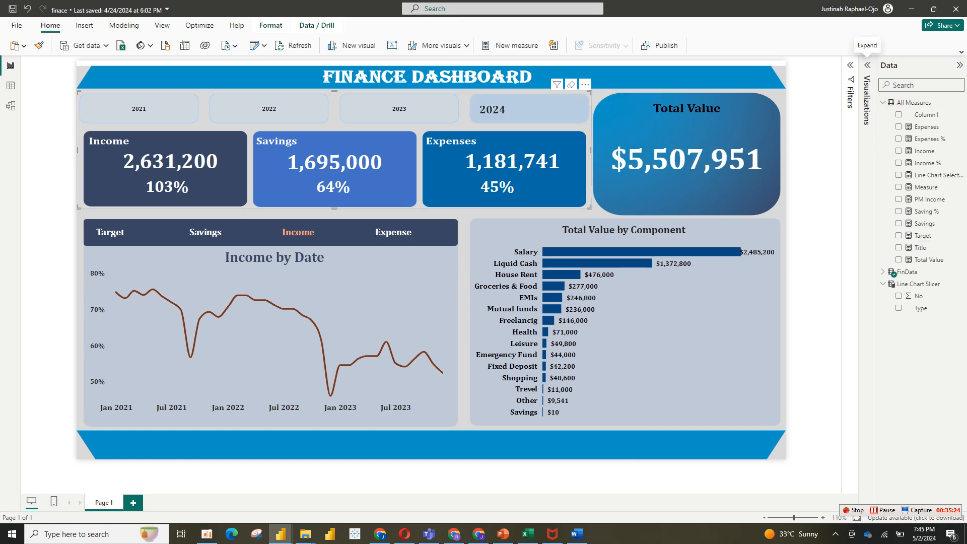
left_click(867, 64)
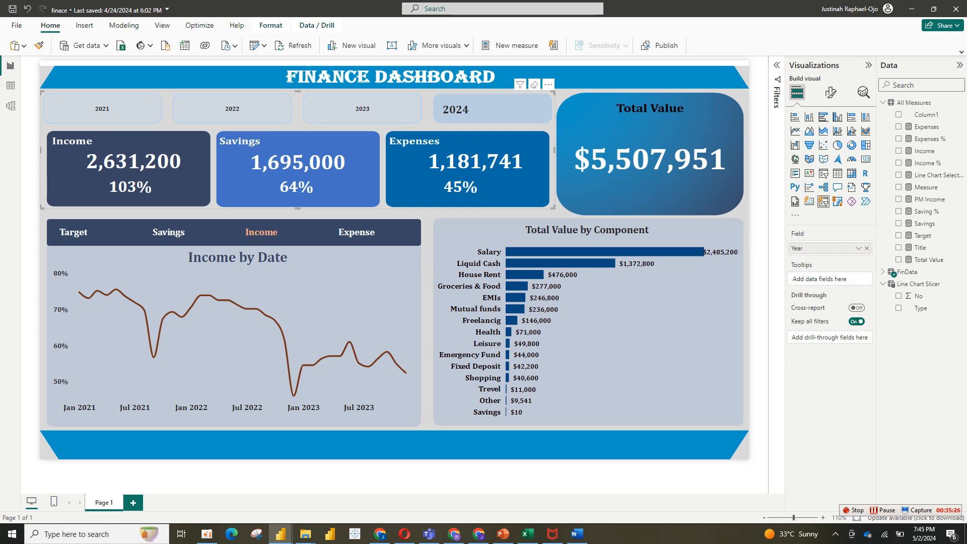
Examine the year slicer's button fill settings in the finace report, then switch back to the Untitled report.
left_click(830, 92)
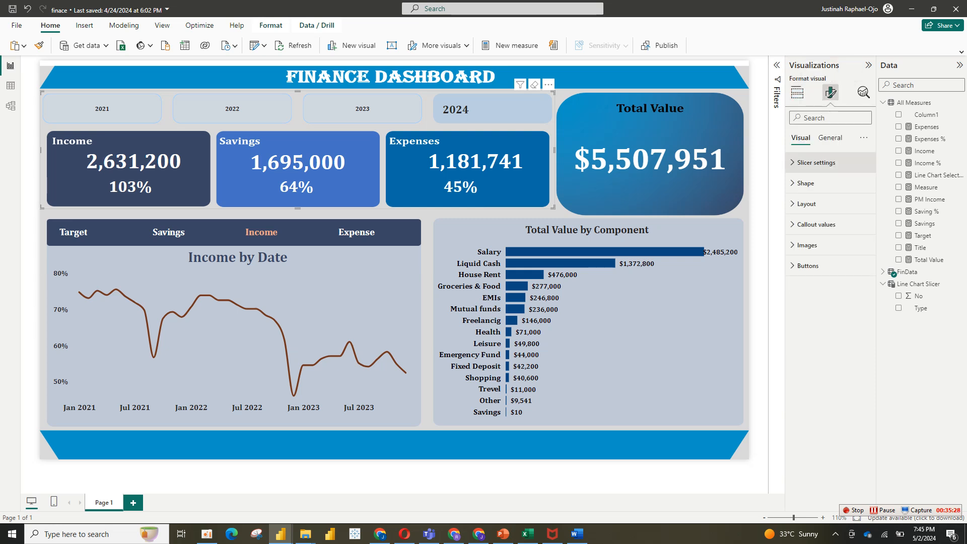
left_click(807, 265)
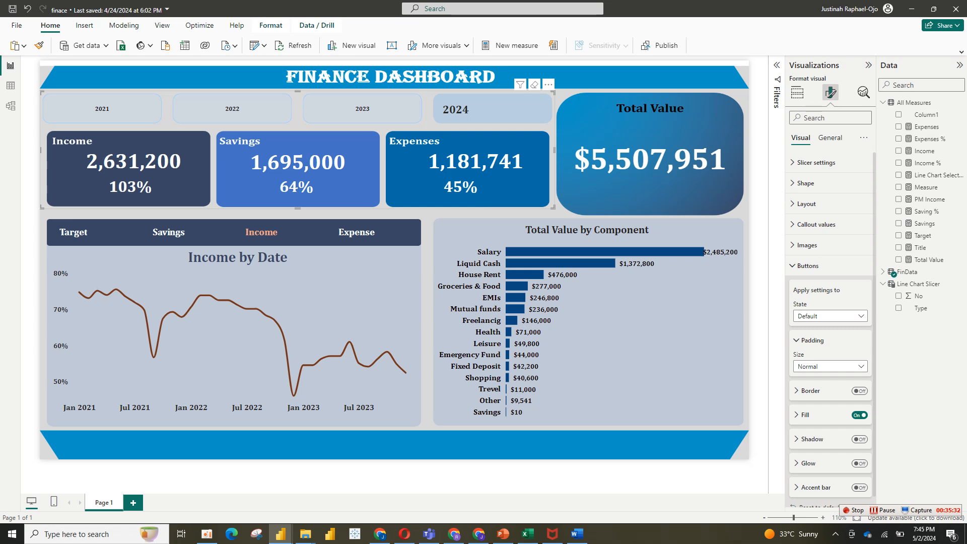
left_click(805, 414)
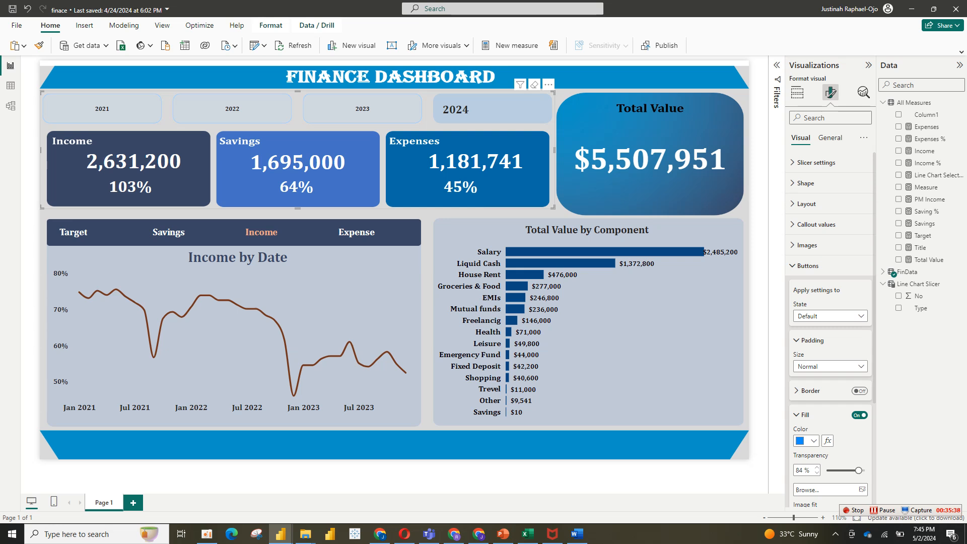
scroll(830, 328, "down", 5)
scroll(830, 328, "up", 5)
left_click(339, 486)
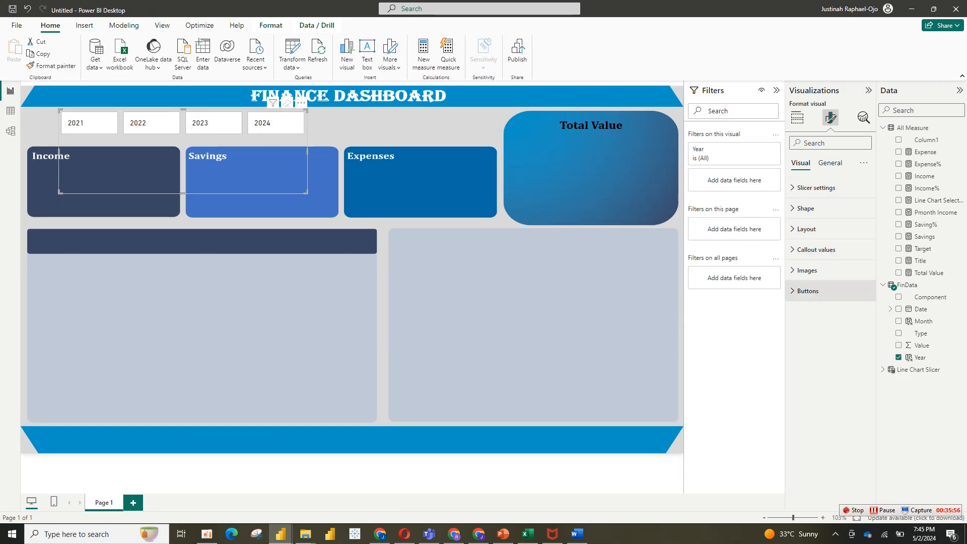
Set the year slicer's button shape to Rounded Rectangle with 25 px rounded corners.
left_click(807, 291)
left_click(860, 416)
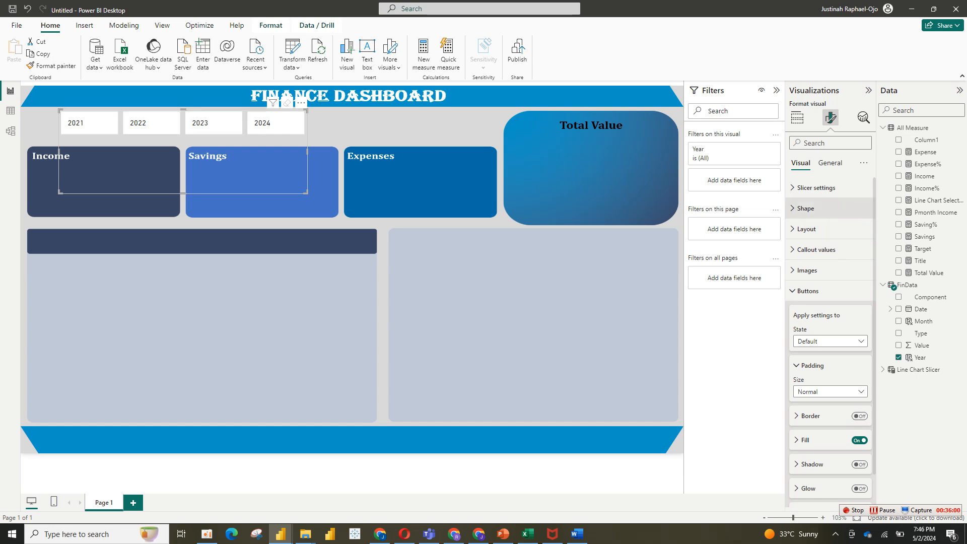
left_click(805, 208)
left_click(829, 242)
left_click(821, 265)
left_click_drag(842, 272, 845, 272)
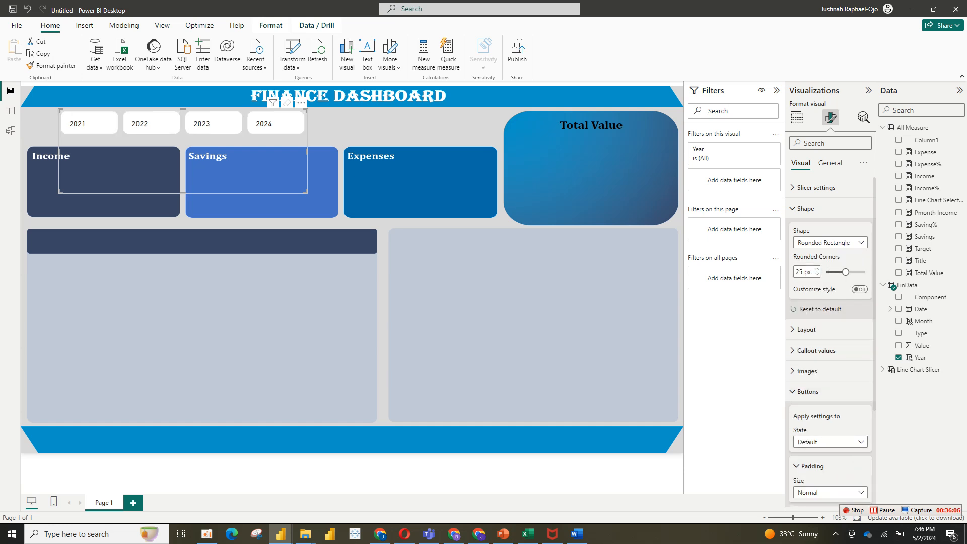
Fill the year slicer's default-state buttons with blue at 78% transparency.
scroll(830, 338, "down", 3)
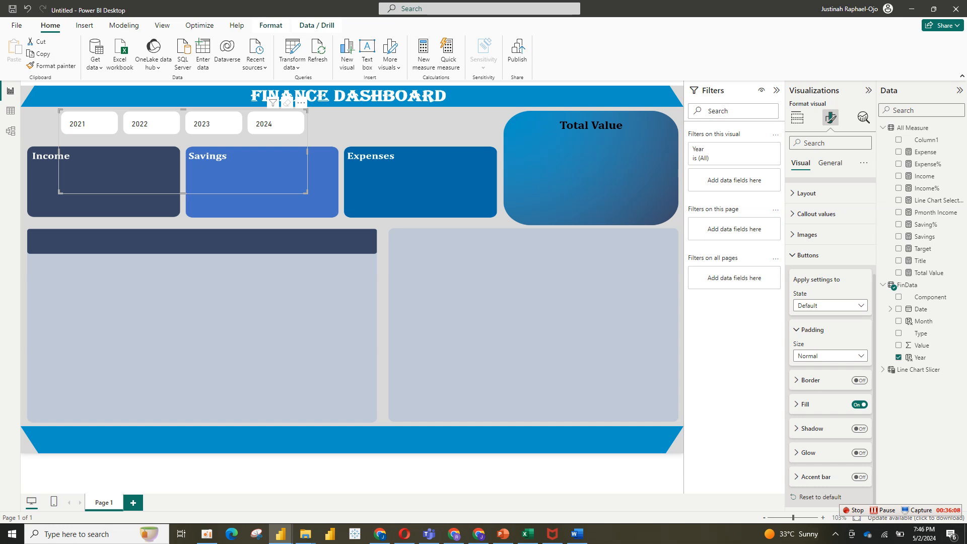
left_click(797, 405)
left_click(808, 430)
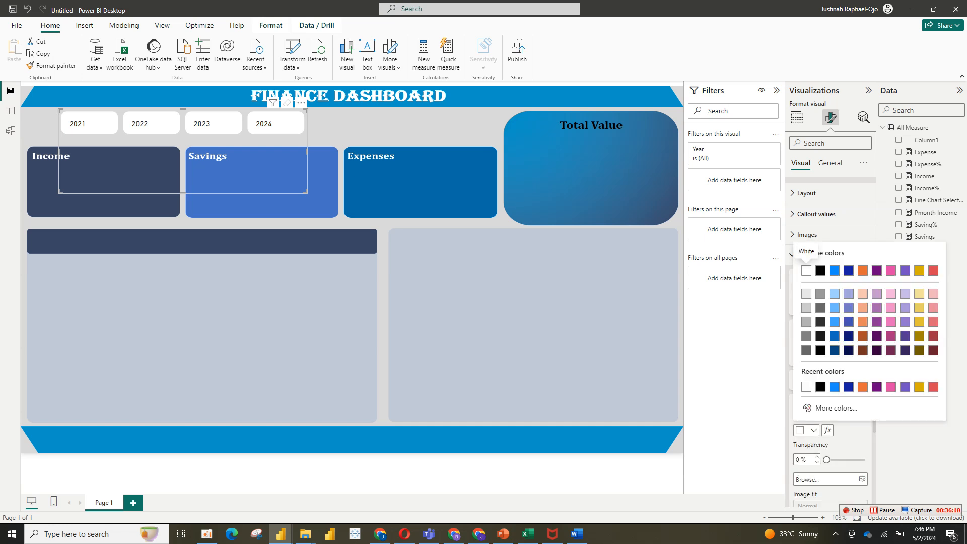
left_click(834, 270)
left_click_drag(826, 459, 863, 459)
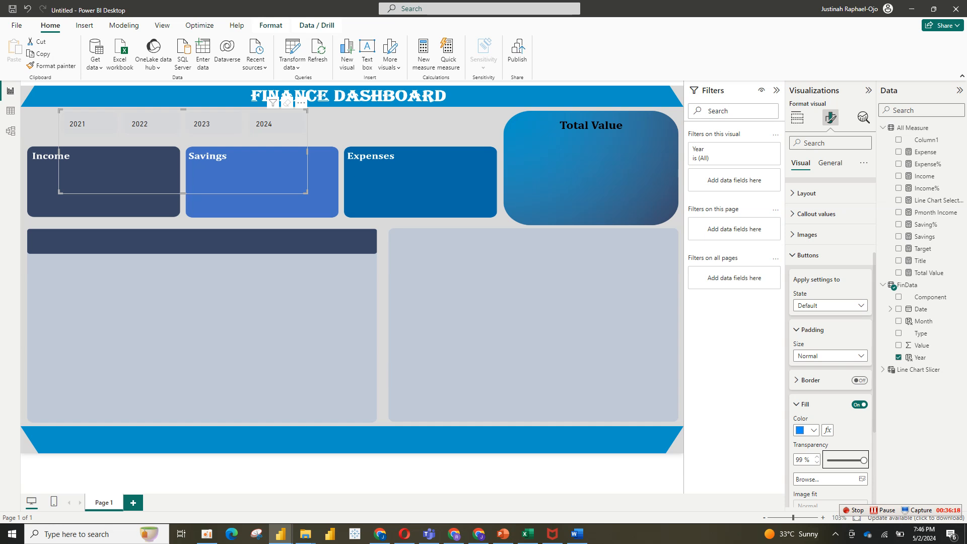
left_click_drag(862, 460, 855, 460)
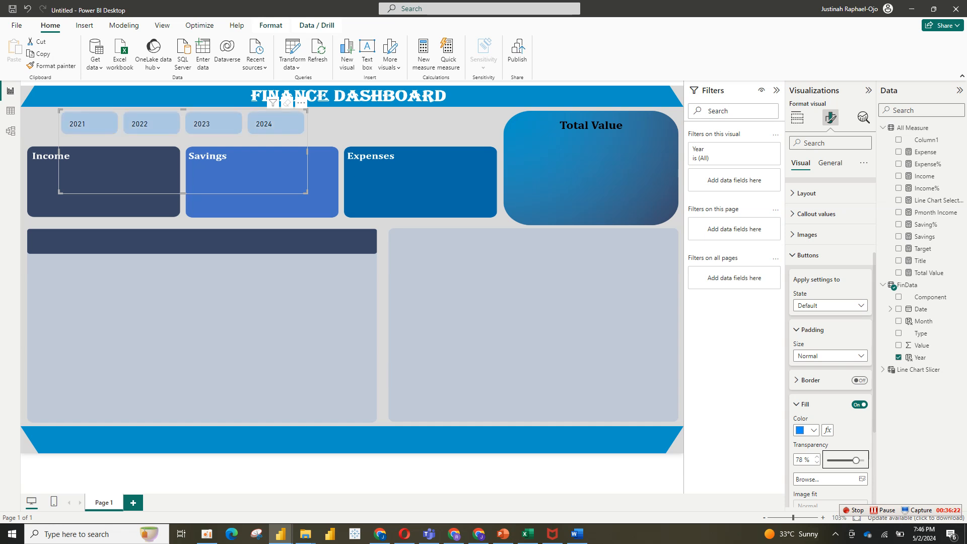
left_click(807, 254)
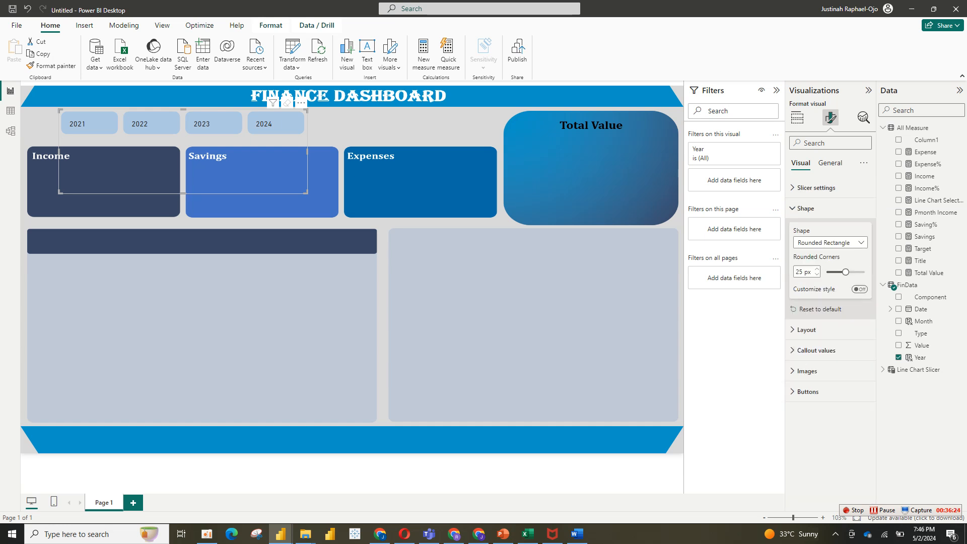
left_click(806, 208)
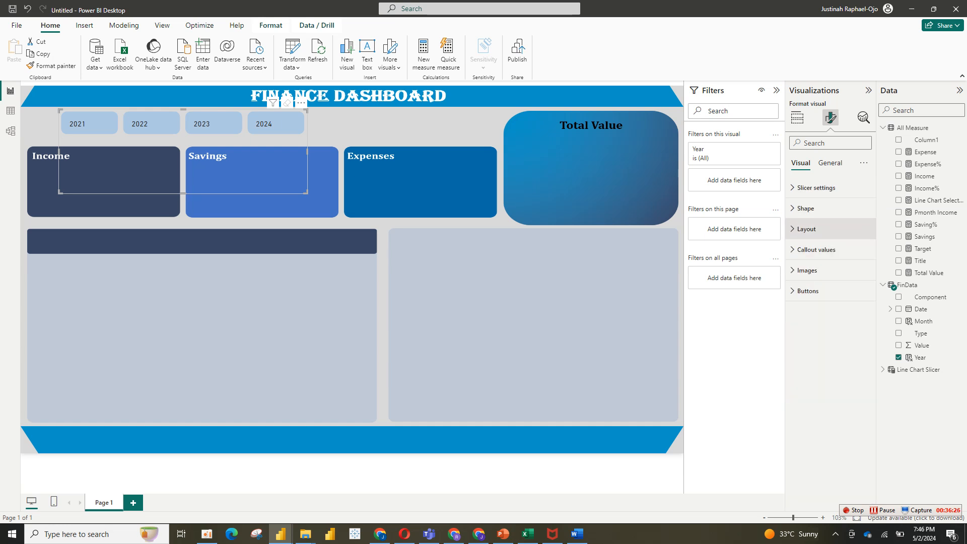
Format the year slicer's callout values in the default state as bold Cambria, size 13.
left_click(805, 228)
left_click(805, 228)
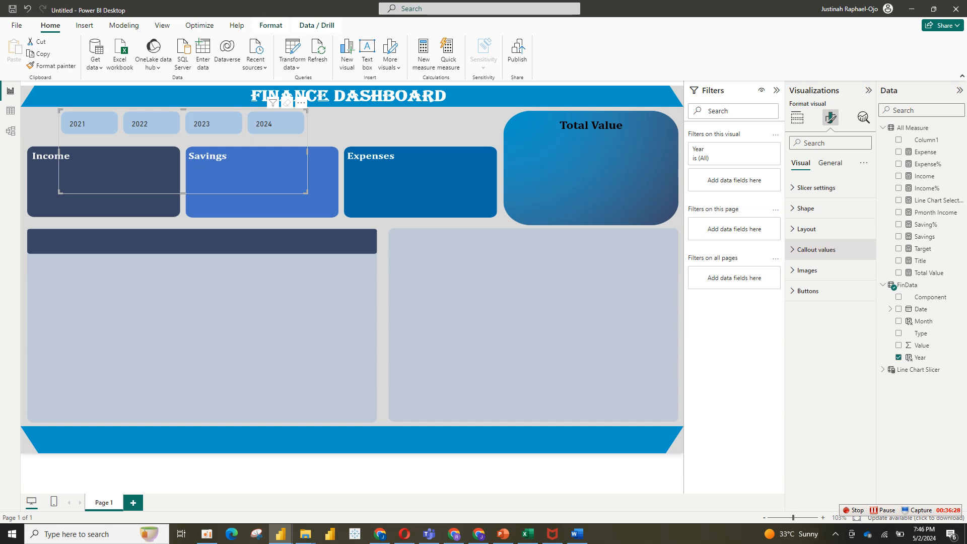
left_click(816, 250)
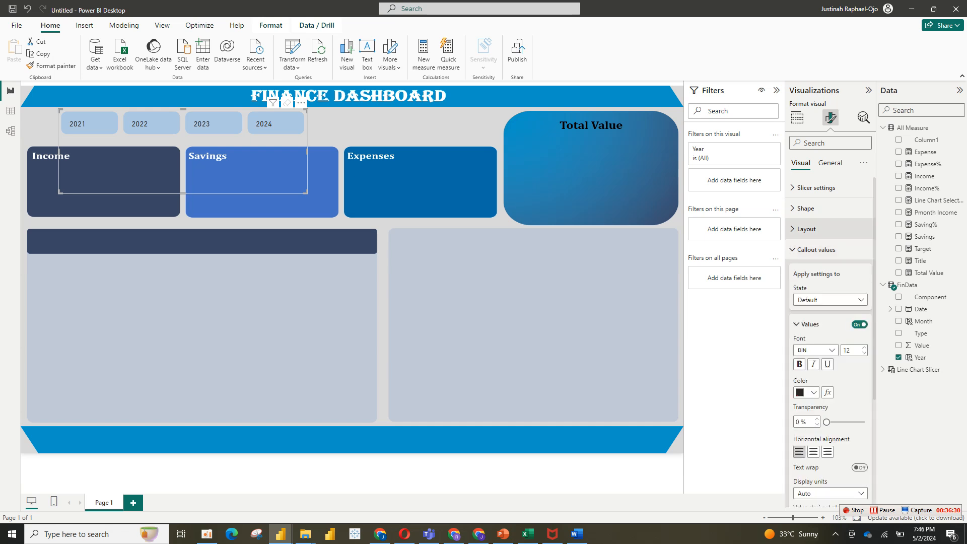
left_click(805, 229)
left_click(827, 280)
left_click(806, 228)
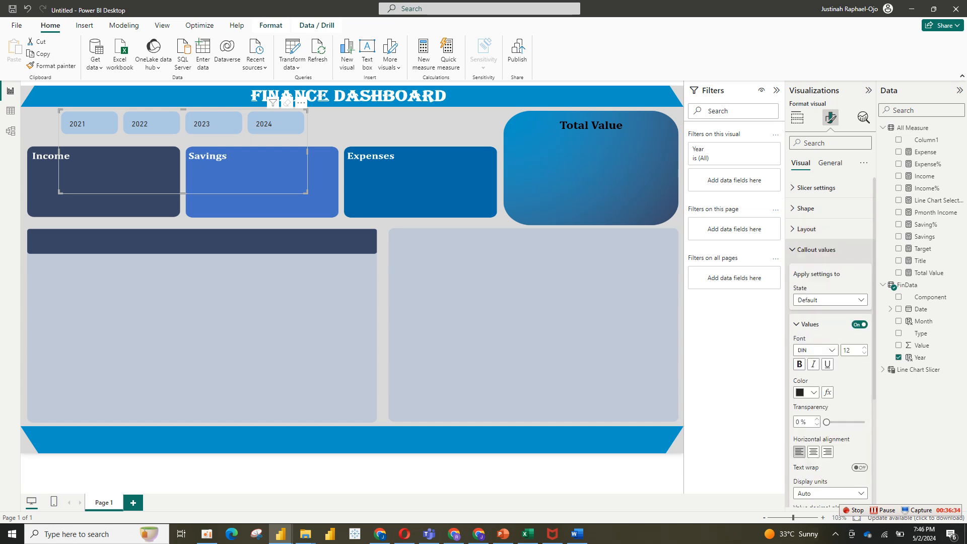
left_click(816, 350)
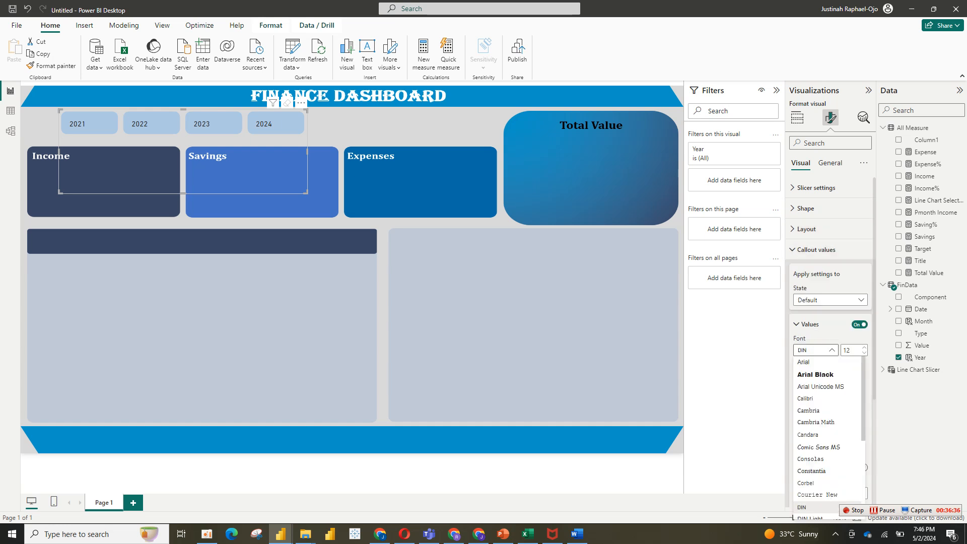
left_click(812, 411)
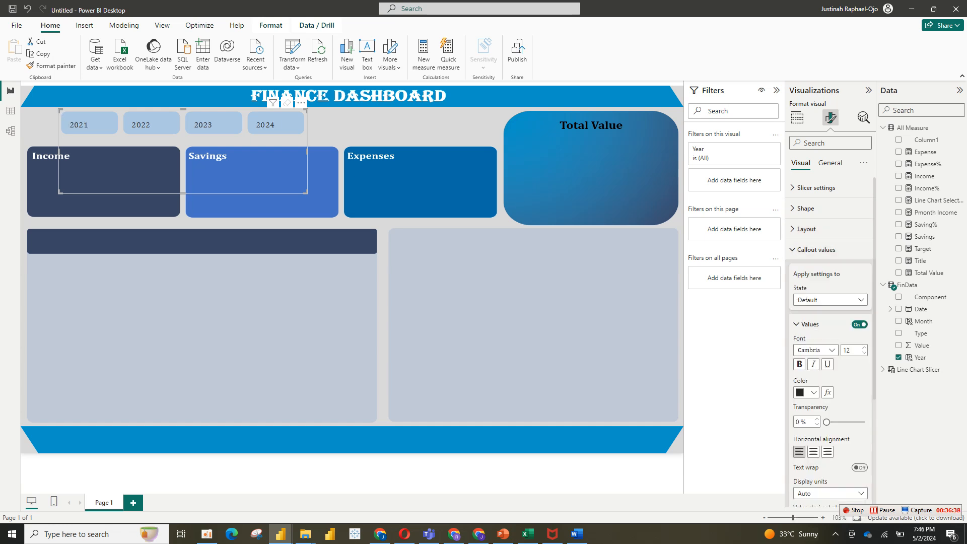
left_click(799, 363)
left_click(864, 348)
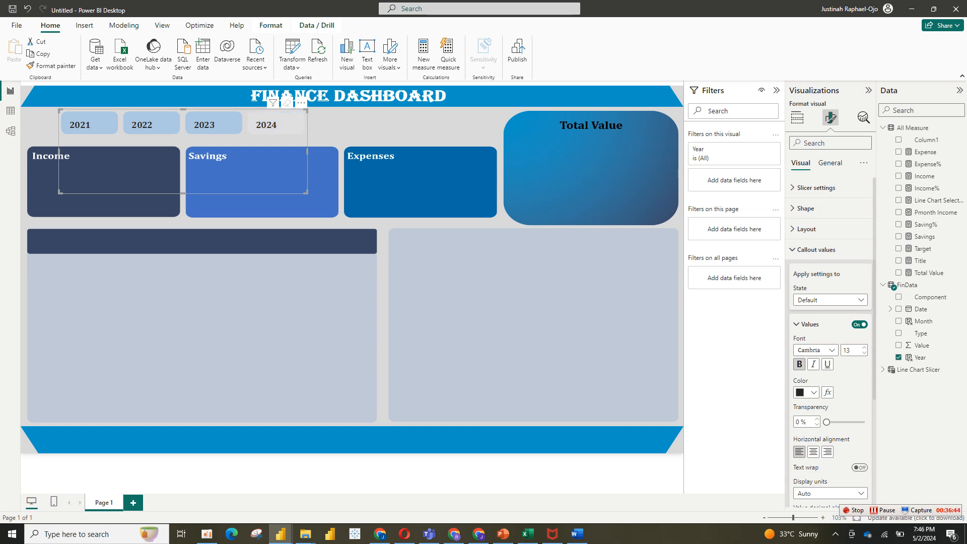
Set the year slicer's callout value color to pink for the Selected state and test it on 2024.
left_click(275, 123)
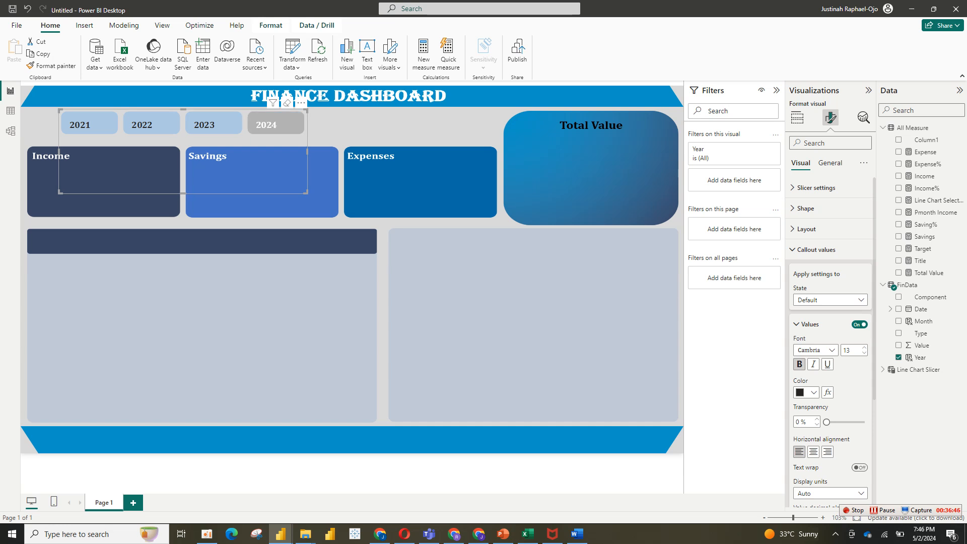
left_click(287, 103)
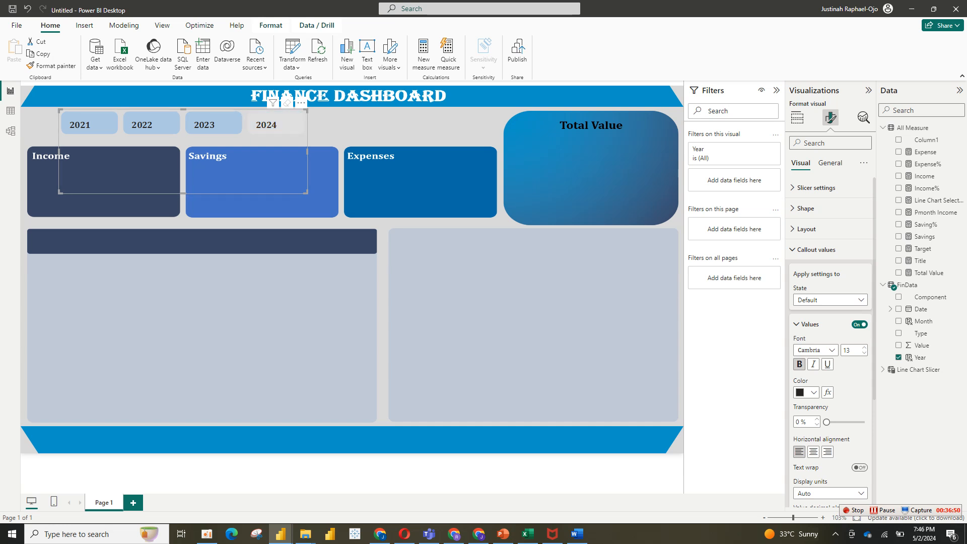
left_click(830, 300)
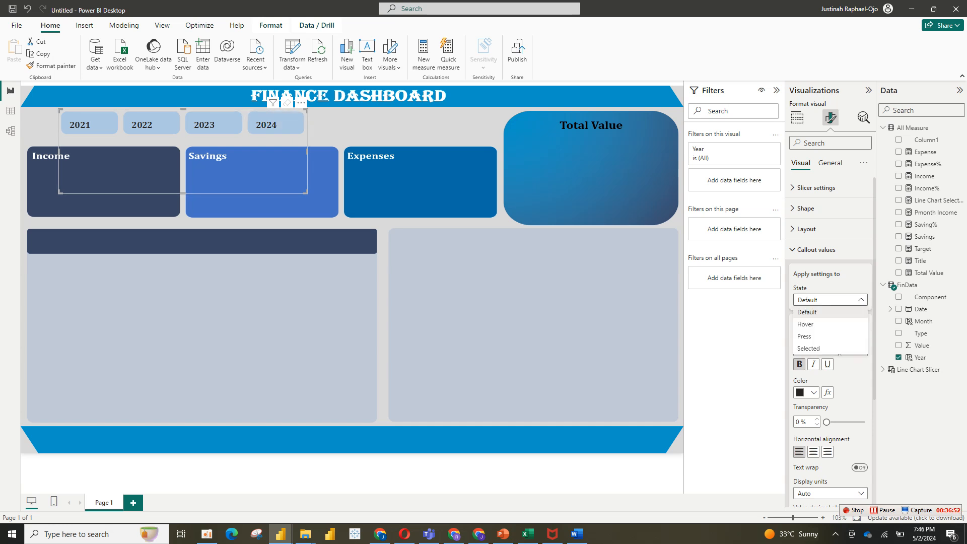
left_click(815, 348)
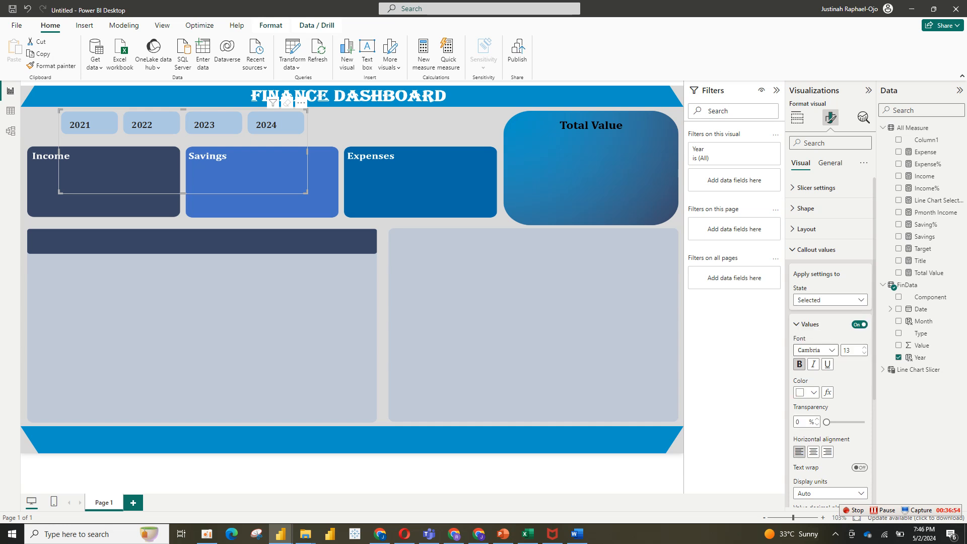
left_click(807, 392)
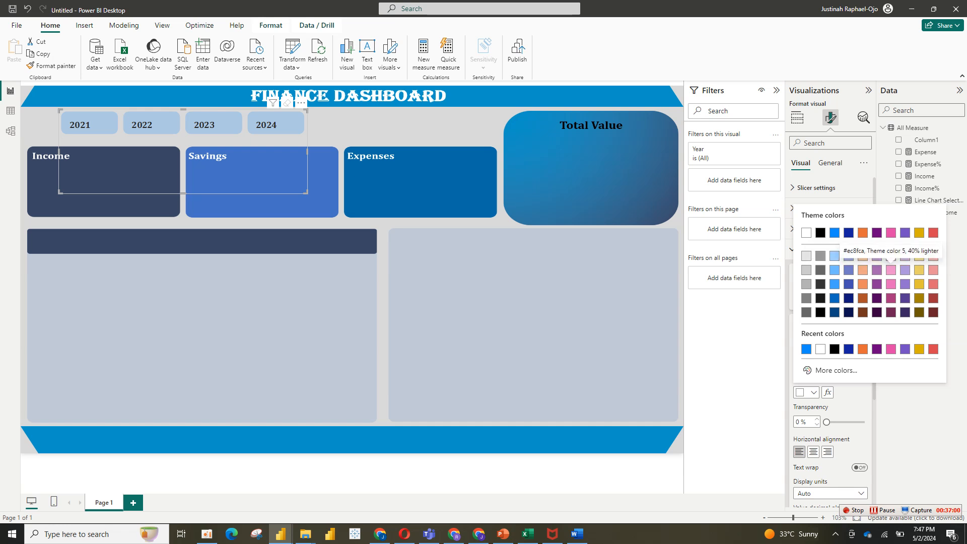
left_click(890, 256)
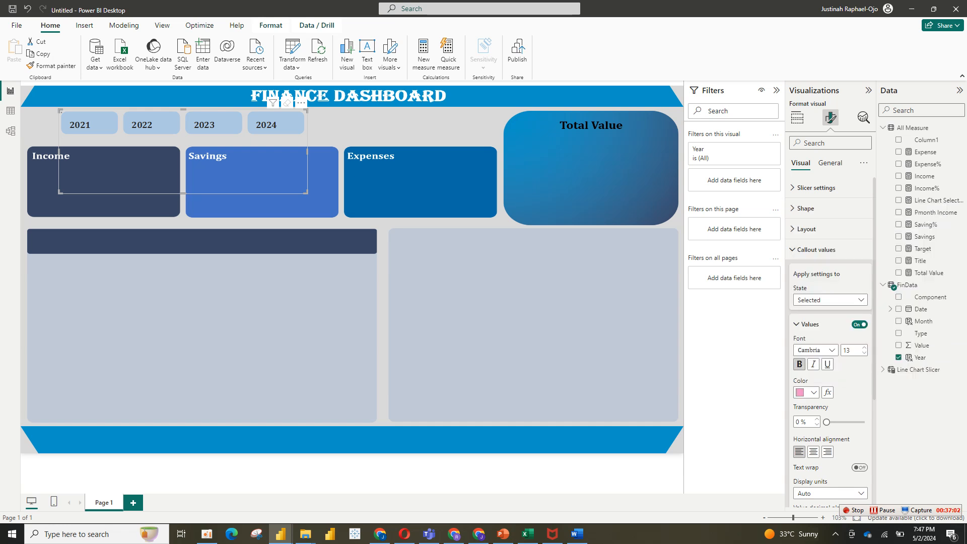
left_click(276, 123)
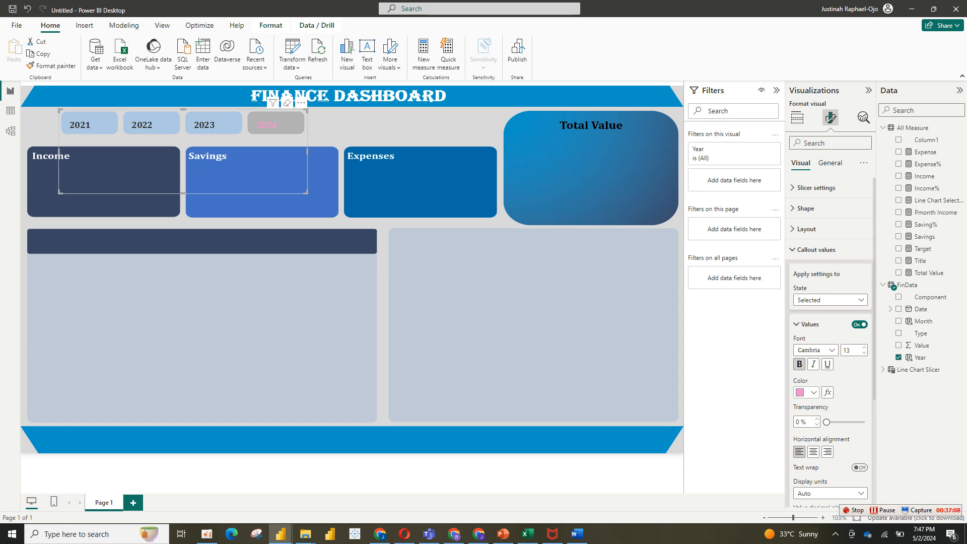
Change the Selected state's callout value color to dark brown and test it on 2023.
left_click(808, 393)
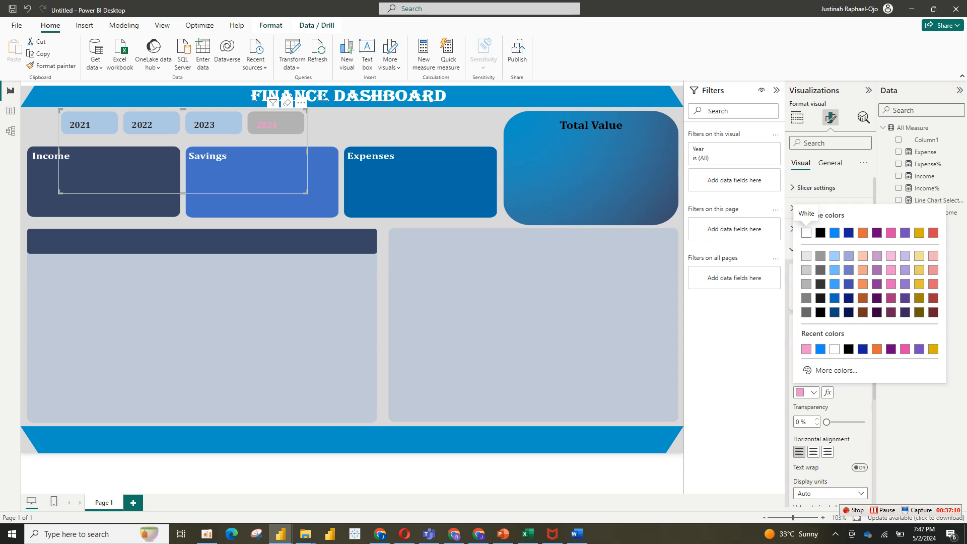
left_click(862, 311)
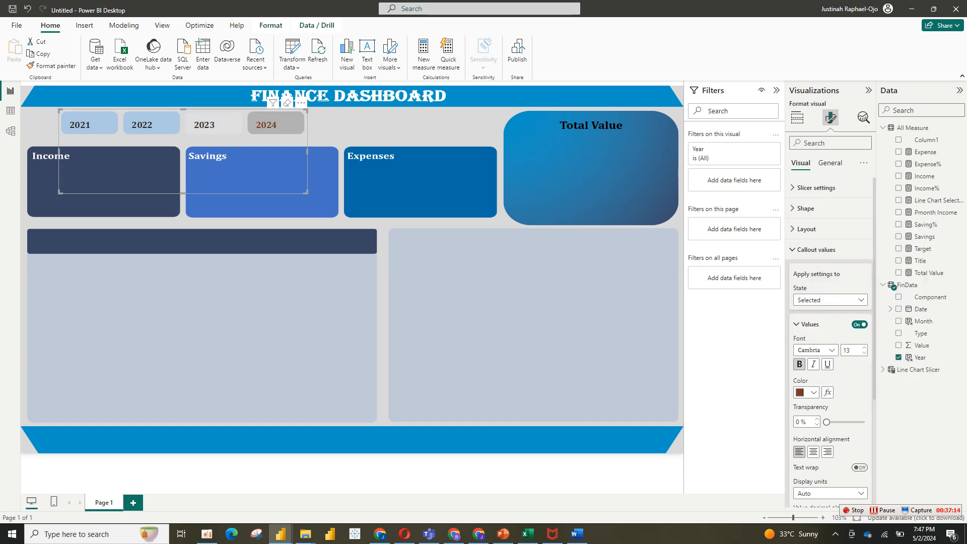
left_click(213, 124)
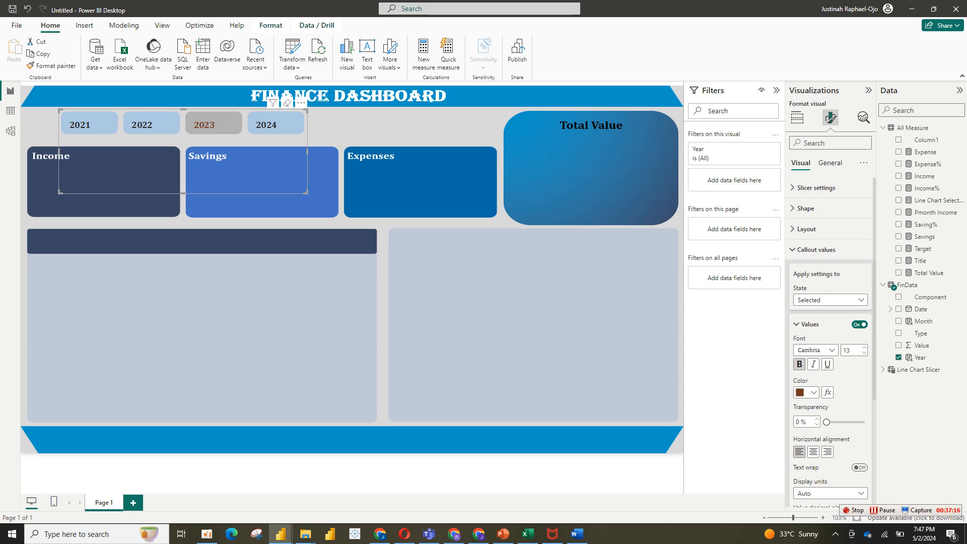
Switch the callout value settings back to the Default state and clear the year slicer's selection.
left_click(831, 300)
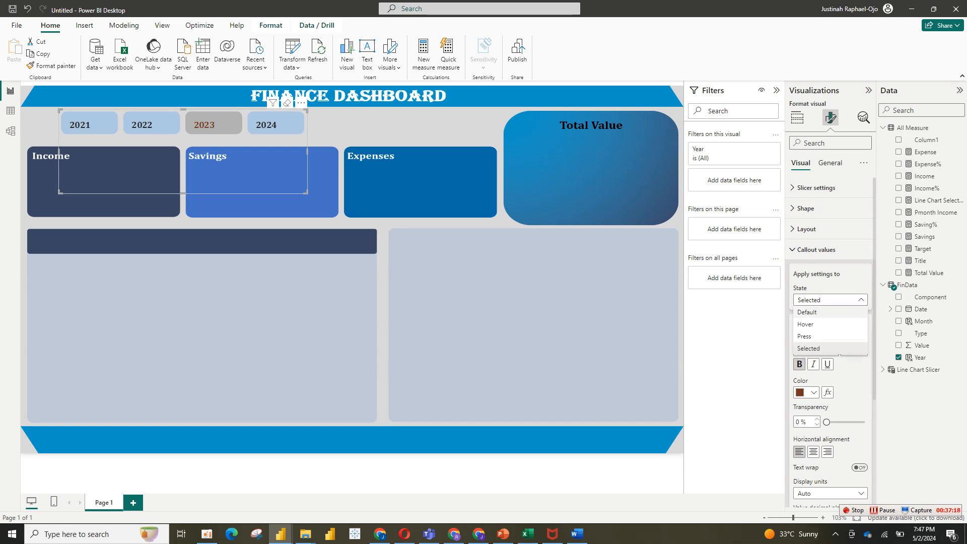
left_click(807, 312)
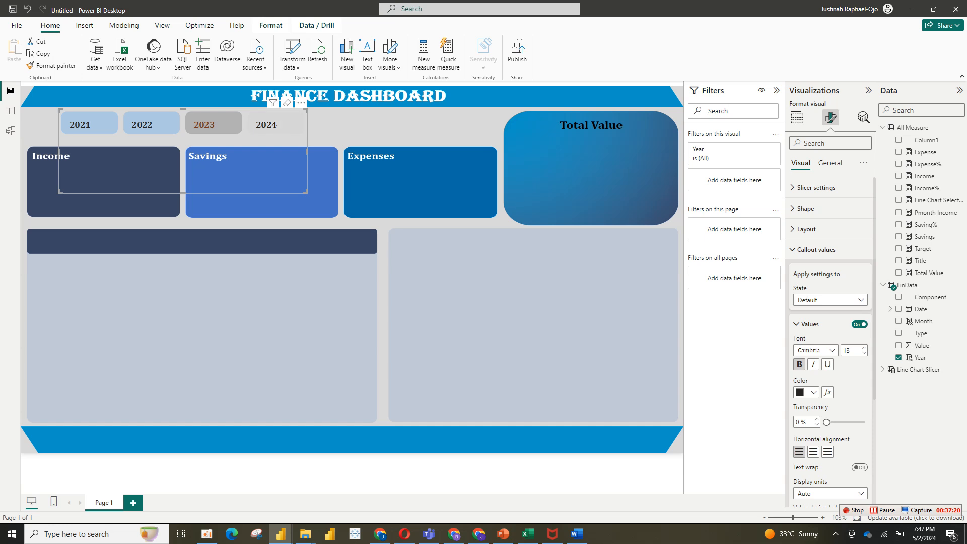
left_click(276, 123)
left_click(797, 117)
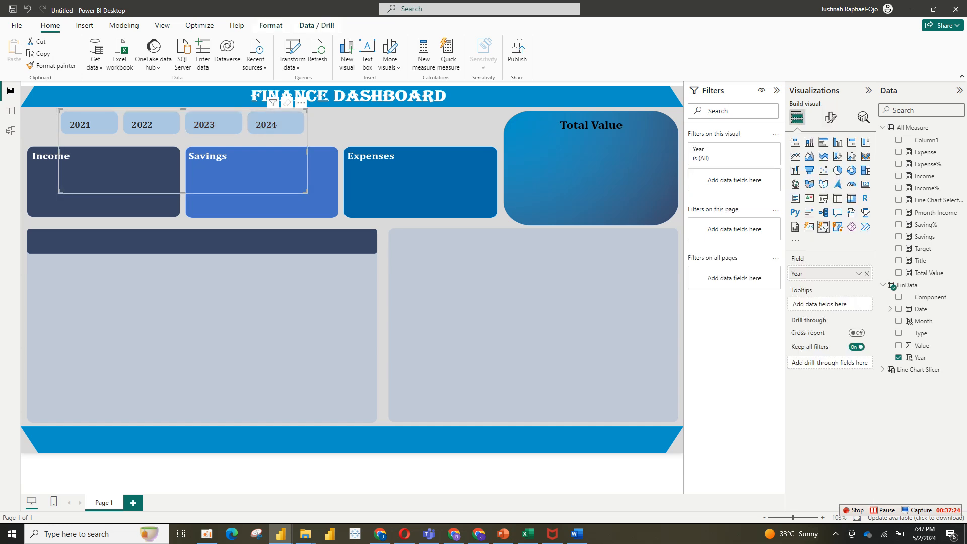
Add a new card visual showing the Income measure in the empty area below the KPI boxes and open its formatting options.
left_click(532, 322)
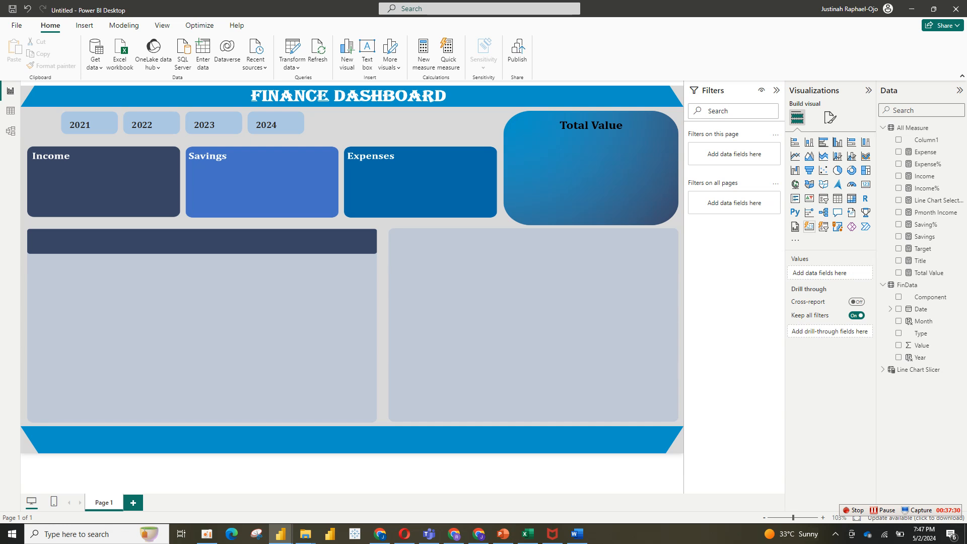
left_click(809, 227)
left_click_drag(181, 252, 275, 321)
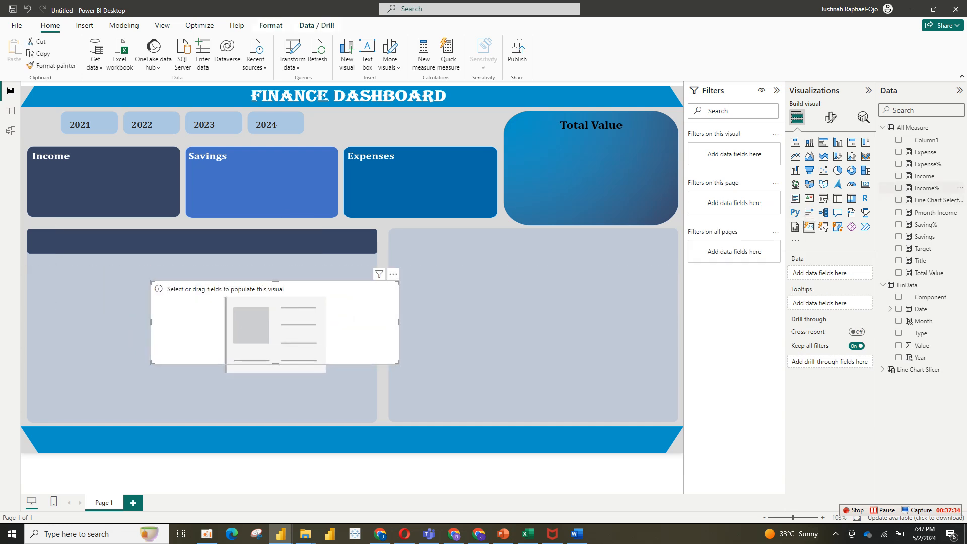
left_click(898, 176)
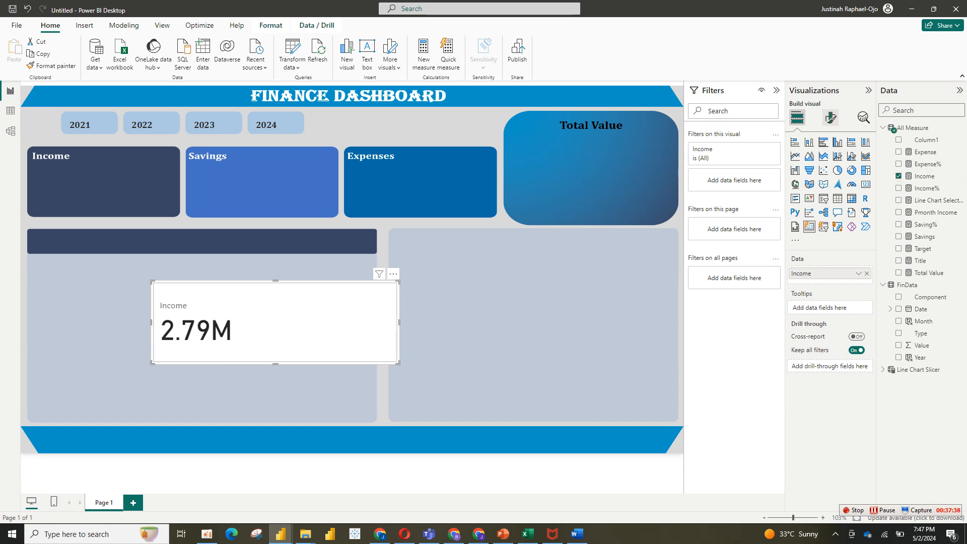
left_click(830, 117)
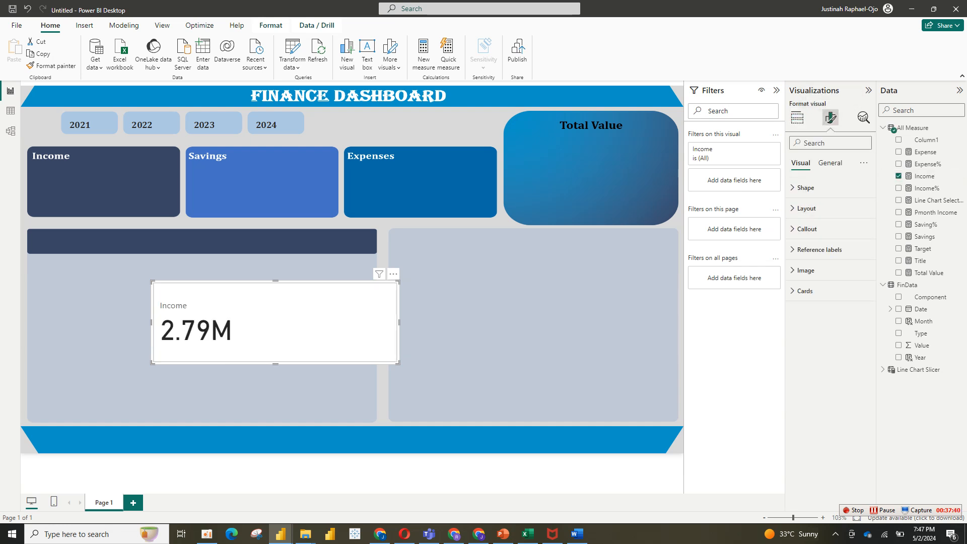
Turn off the new Income card's visual background along with its card fill and border.
left_click(830, 163)
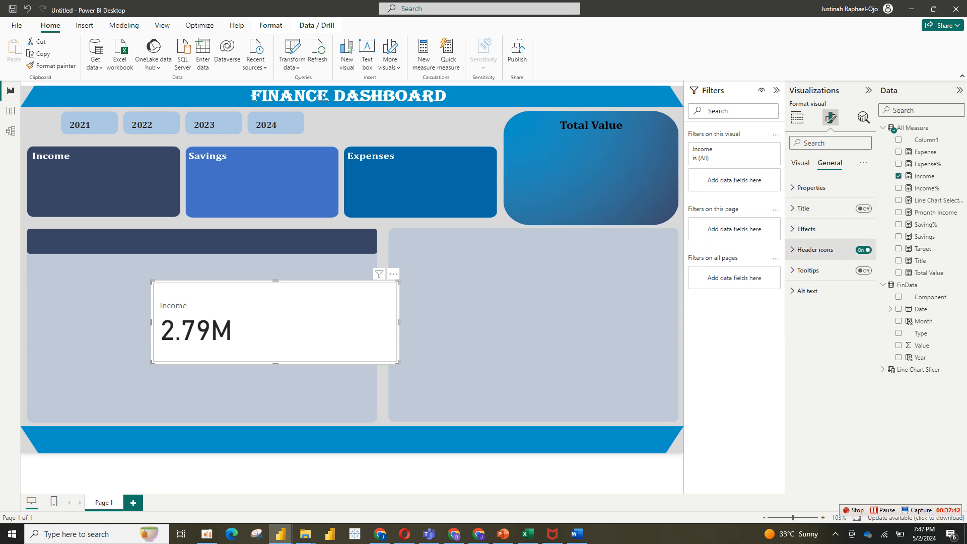
left_click(806, 228)
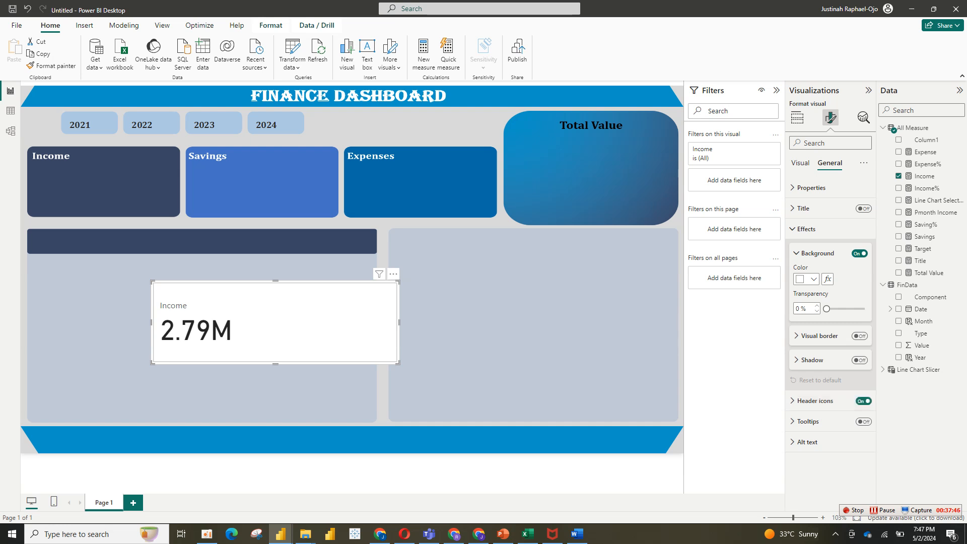
left_click(859, 253)
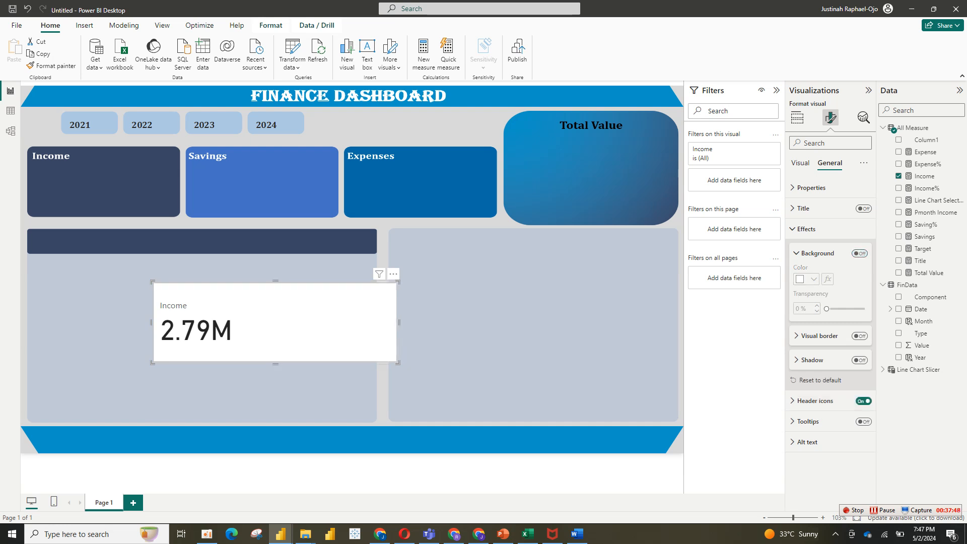
left_click(800, 162)
left_click(804, 290)
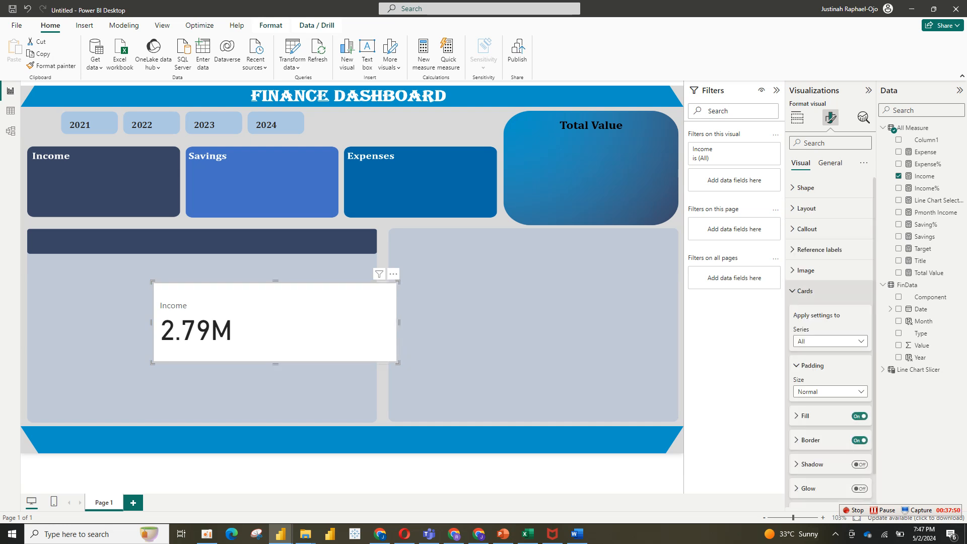
left_click(860, 416)
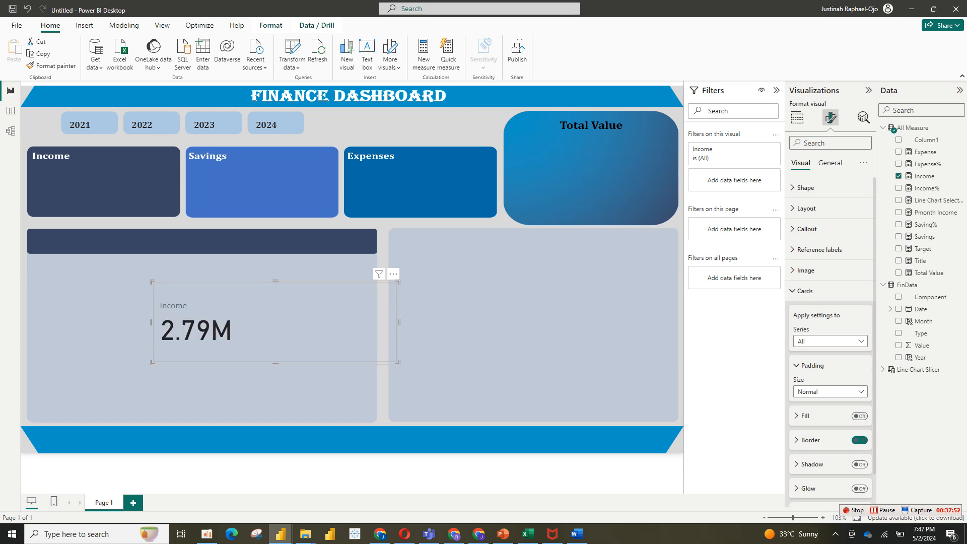
left_click(804, 290)
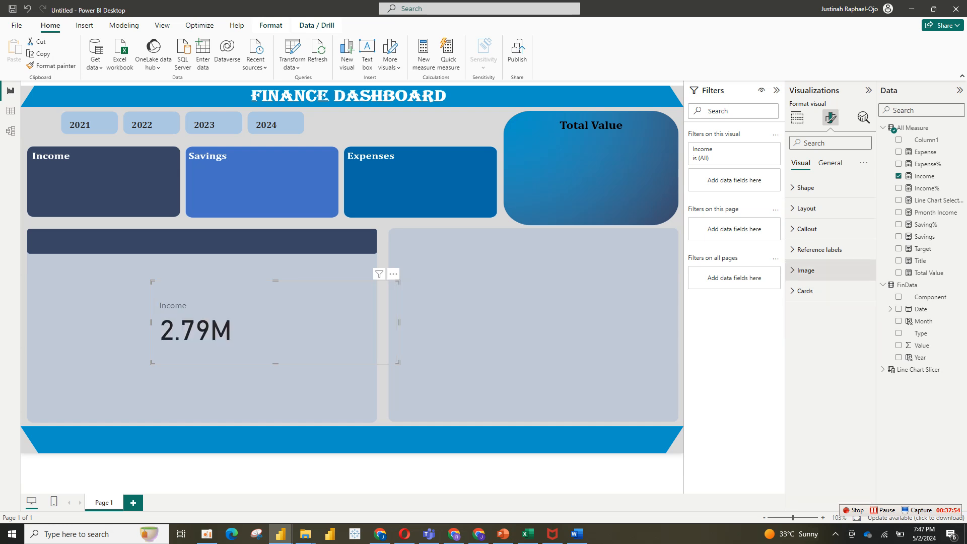
Center the Income card's callout value horizontally and turn off its label.
left_click(807, 229)
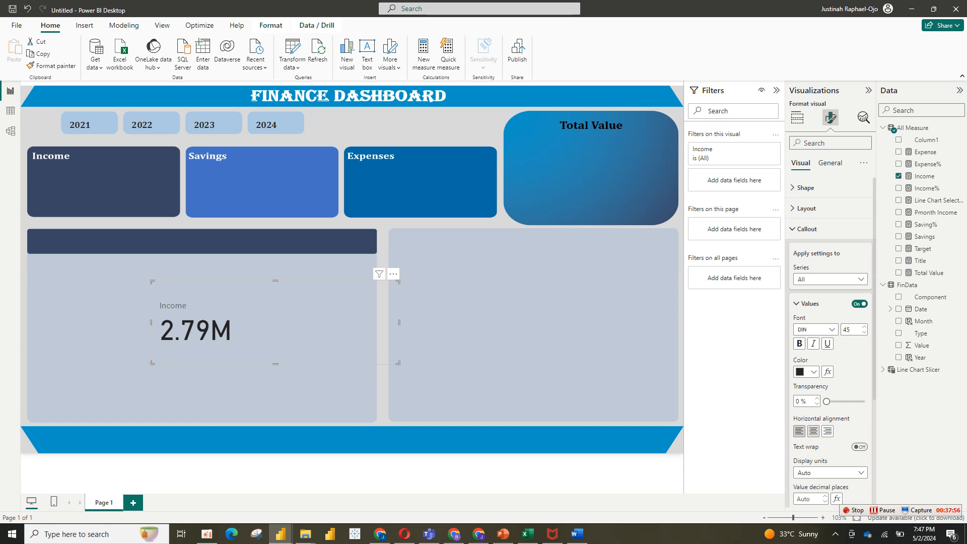
left_click(813, 430)
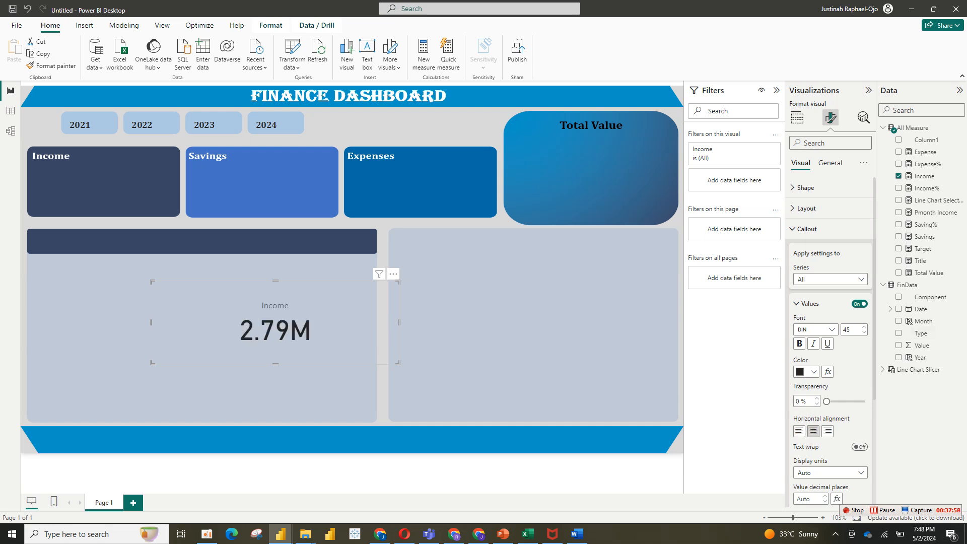
left_click(796, 303)
left_click(860, 328)
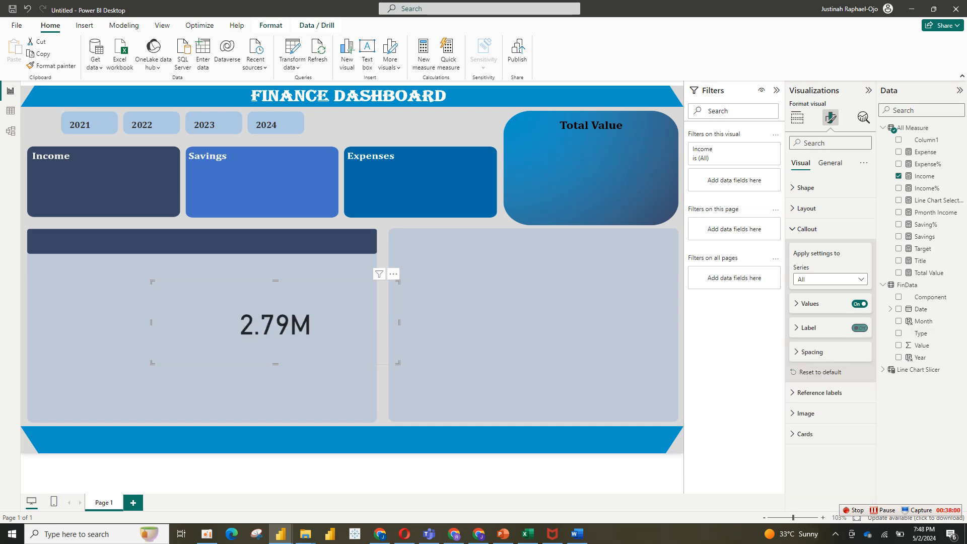
Set the Income card's callout value font to Cambria at size 30.
left_click(810, 303)
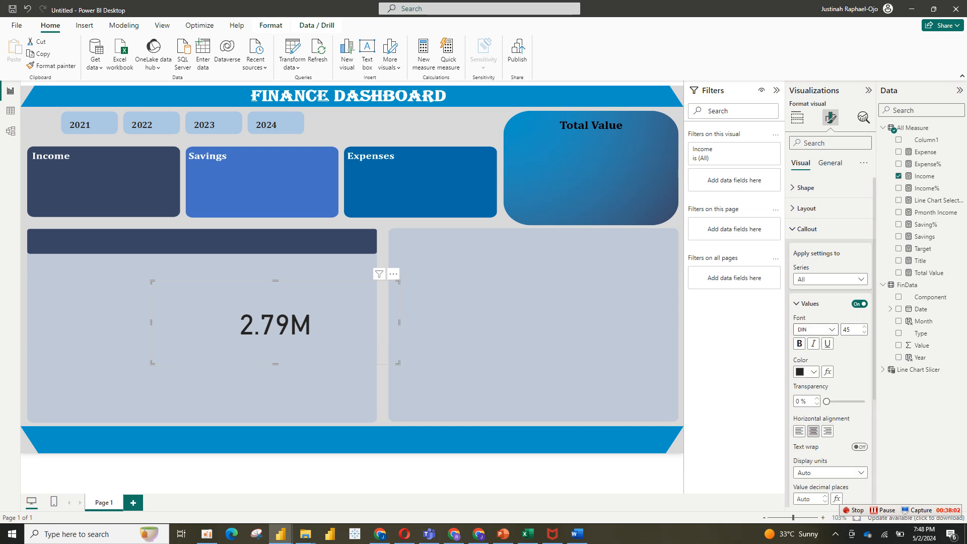
left_click(814, 329)
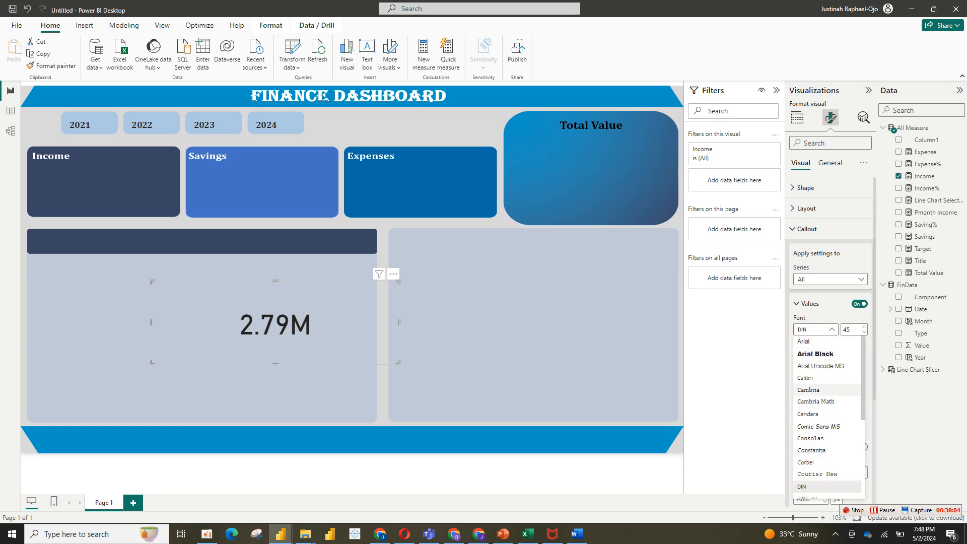
left_click(808, 389)
key("Tab")
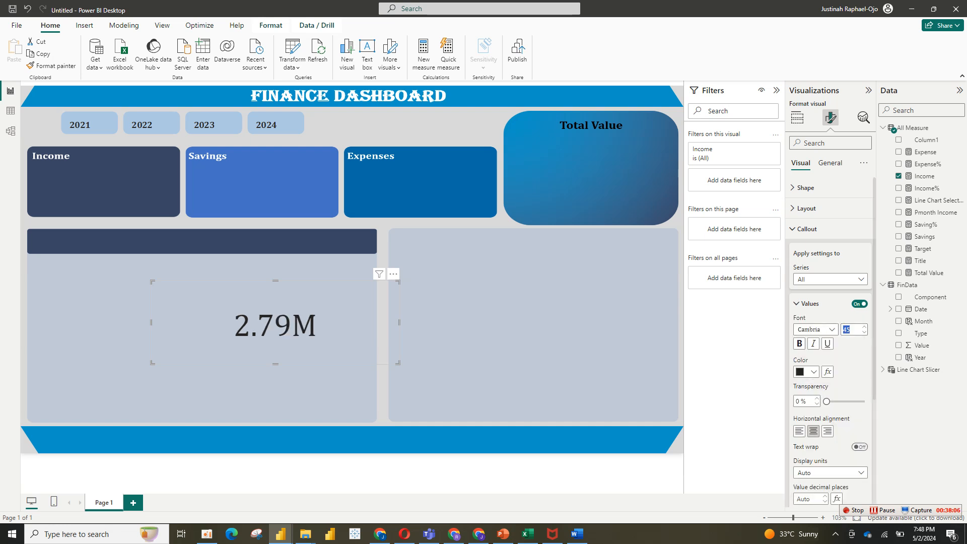
type("30")
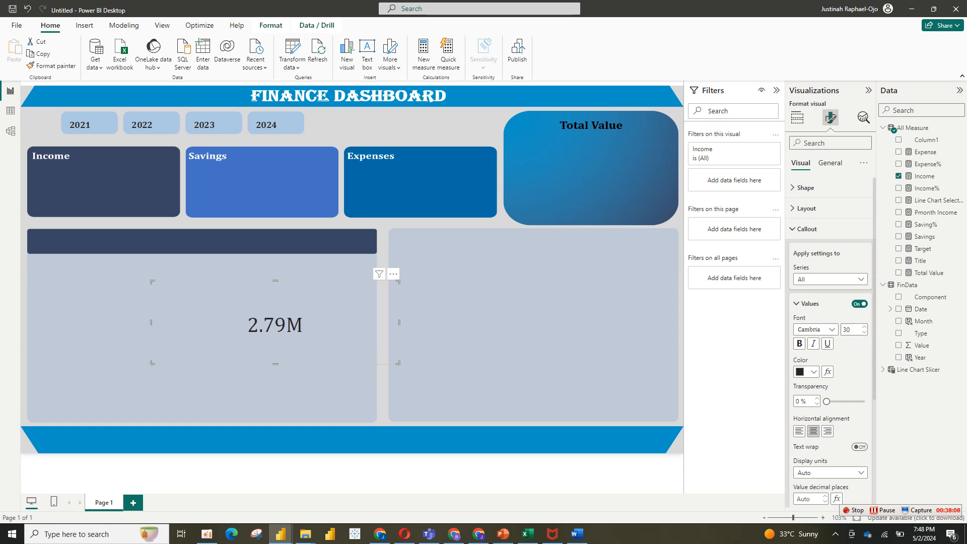
Set the Income callout value's display units to None with 0 decimal places.
scroll(828, 390, "down", 2)
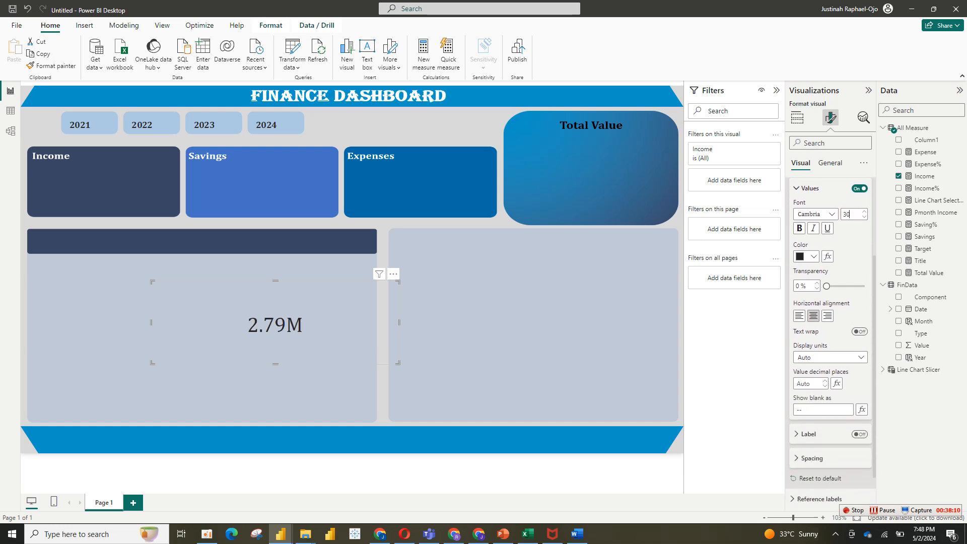
left_click(830, 339)
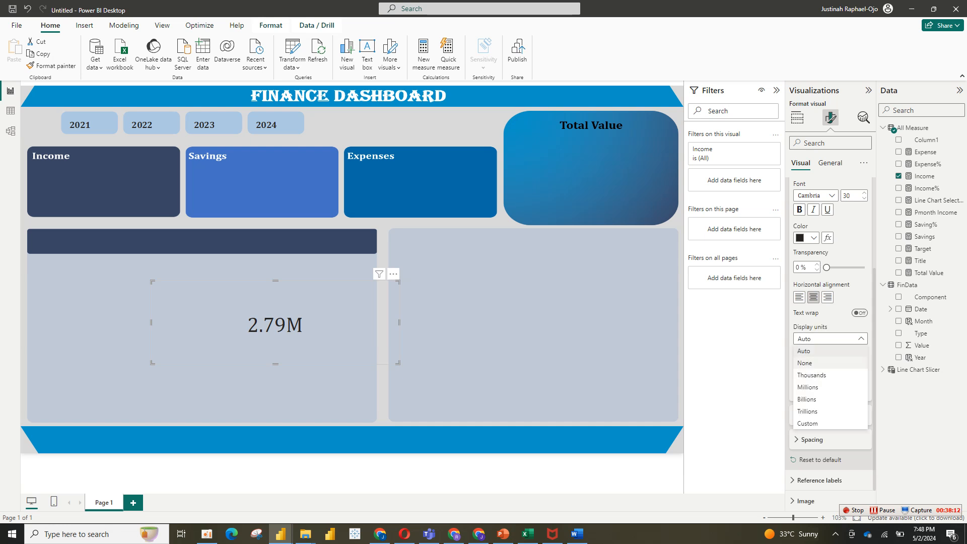
left_click(804, 363)
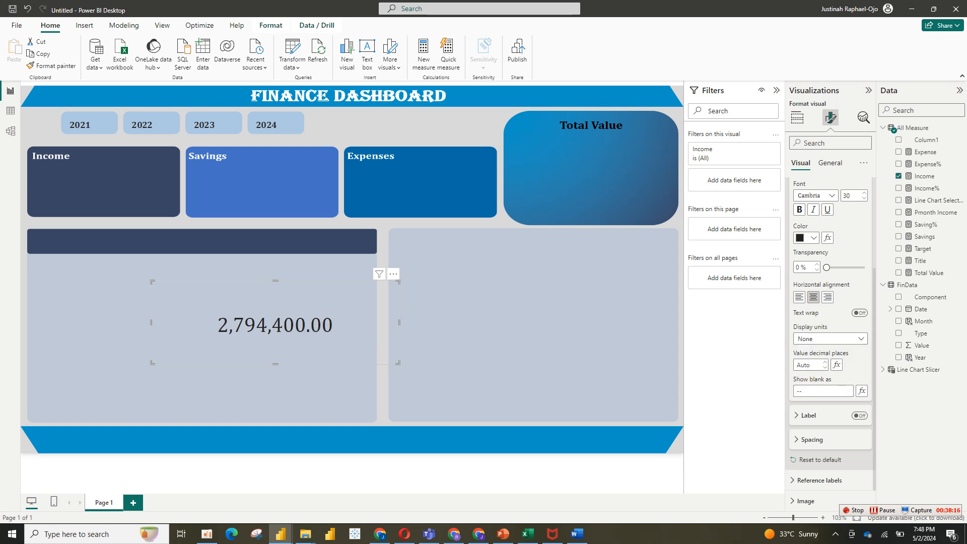
left_click(824, 367)
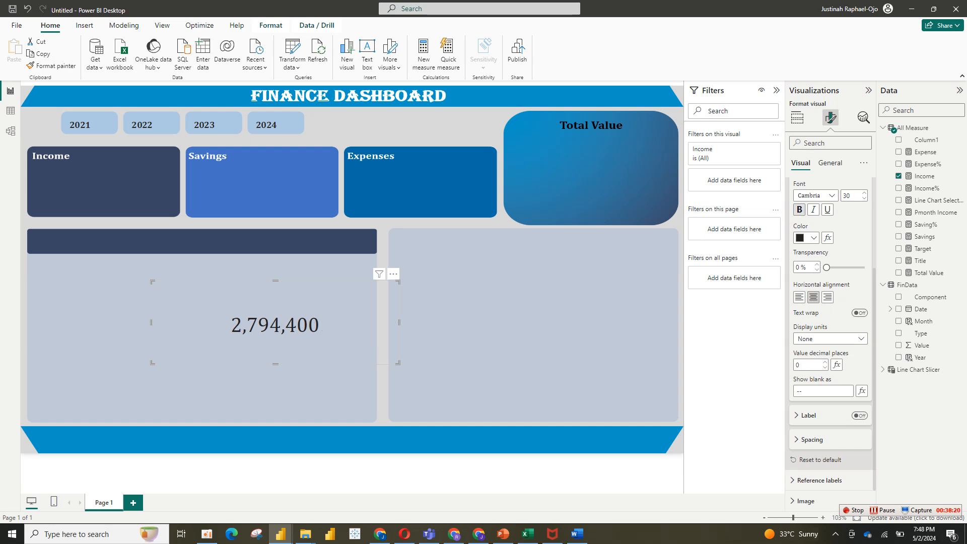
Make the Income card's callout value bold and white.
left_click(799, 209)
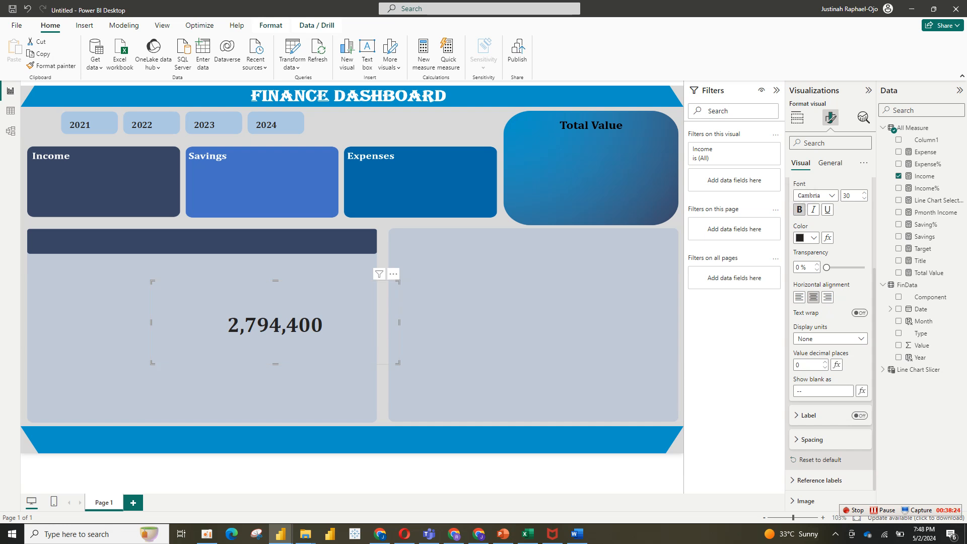
left_click(813, 237)
left_click(801, 271)
Move the Income card onto the dark Income box and shrink it to fit inside, just below the box title.
left_click_drag(275, 322, 147, 203)
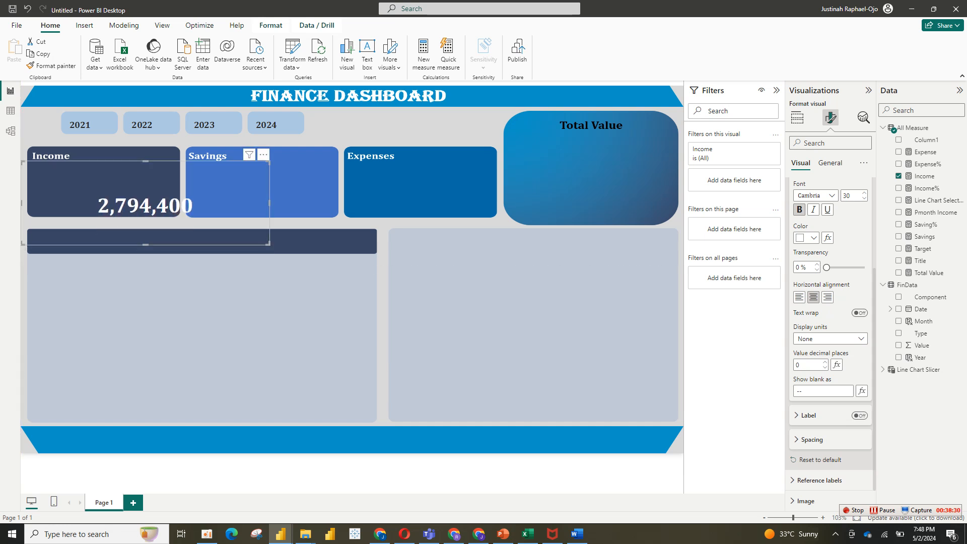
left_click_drag(269, 244, 164, 212)
left_click_drag(159, 155, 168, 144)
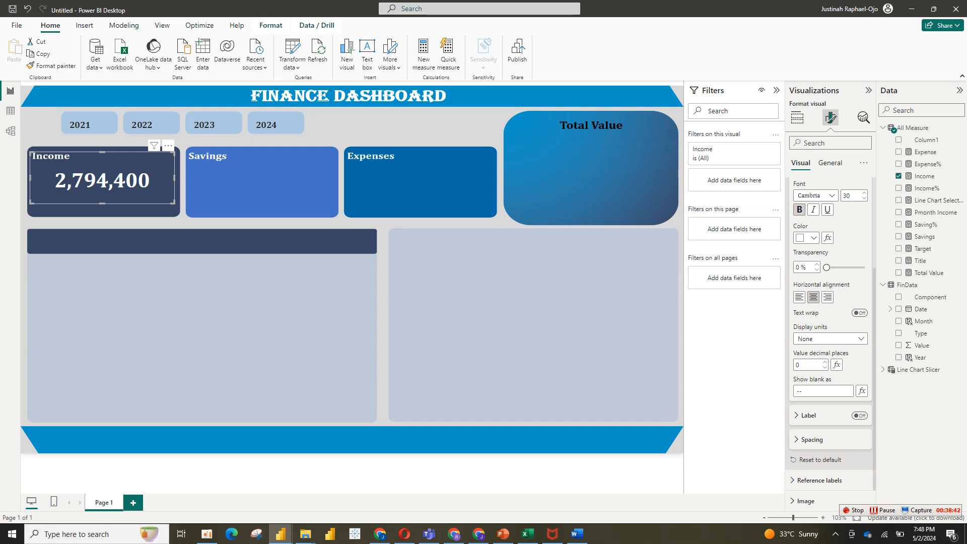
Reduce the Income card's callout value font size to 25 and make the card slightly smaller.
left_click_drag(850, 196, 840, 195)
type("25")
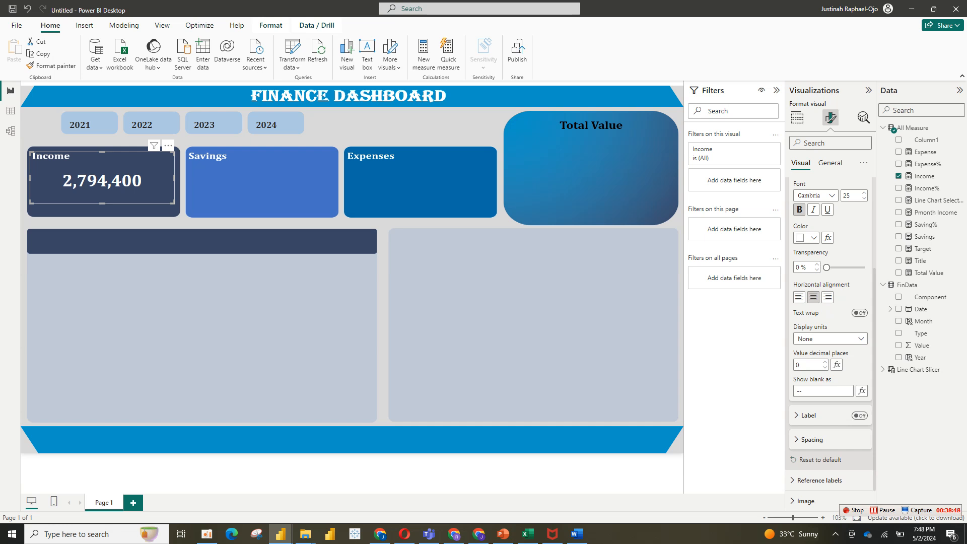
mouse_move(174, 203)
left_mouse_down()
mouse_move(162, 193)
mouse_move(170, 193)
left_mouse_up()
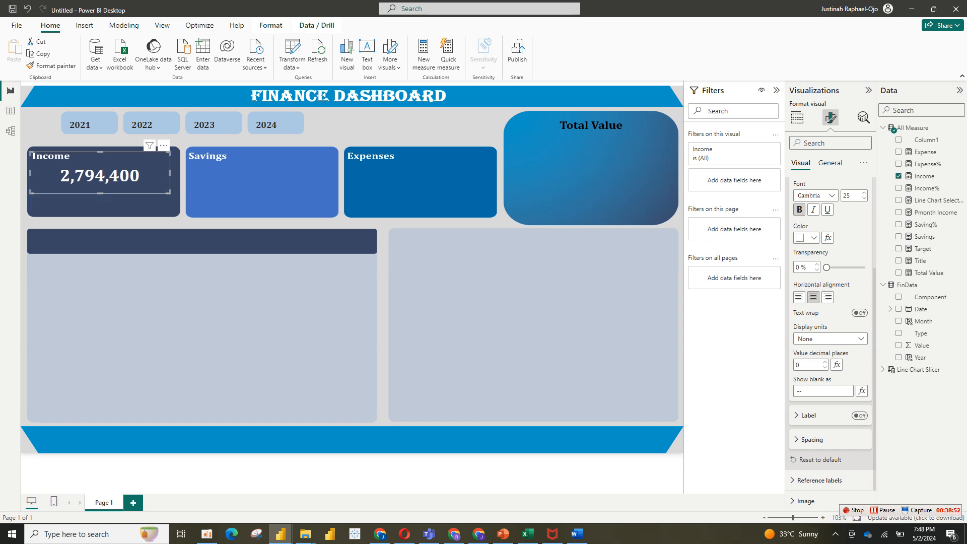
Duplicate the Income card, place the copy below the original, and replace its measure with Income%.
key("ctrl+c")
key("ctrl+v")
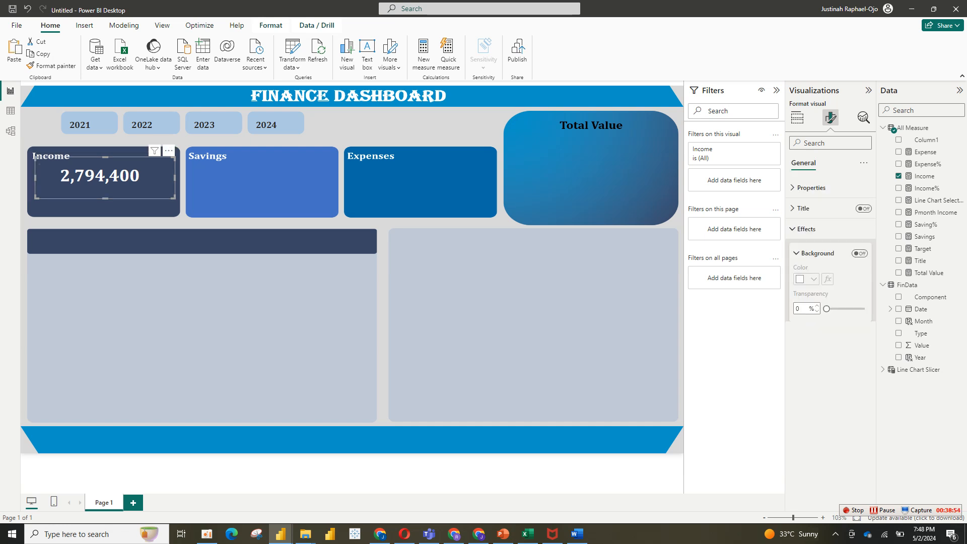
left_click_drag(104, 177, 100, 194)
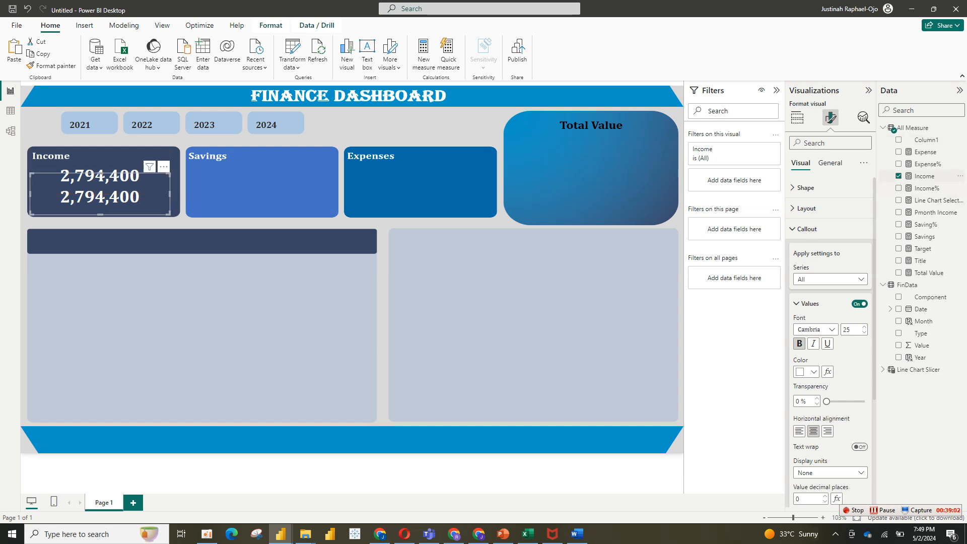
left_click(898, 175)
left_click(898, 188)
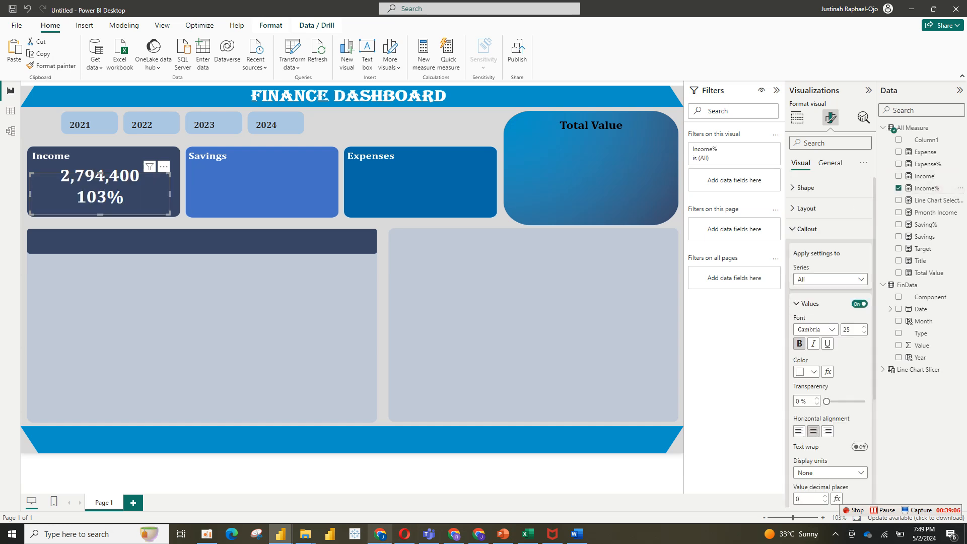
Check the layout of the KPI boxes in the finished finace report, and return to the Untitled report.
mouse_move(280, 533)
left_click(227, 483)
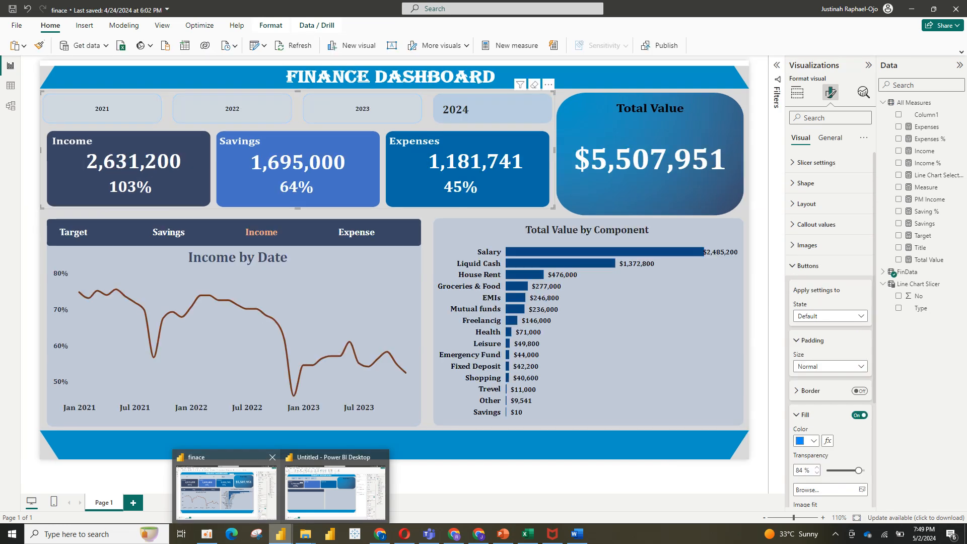
left_click(335, 491)
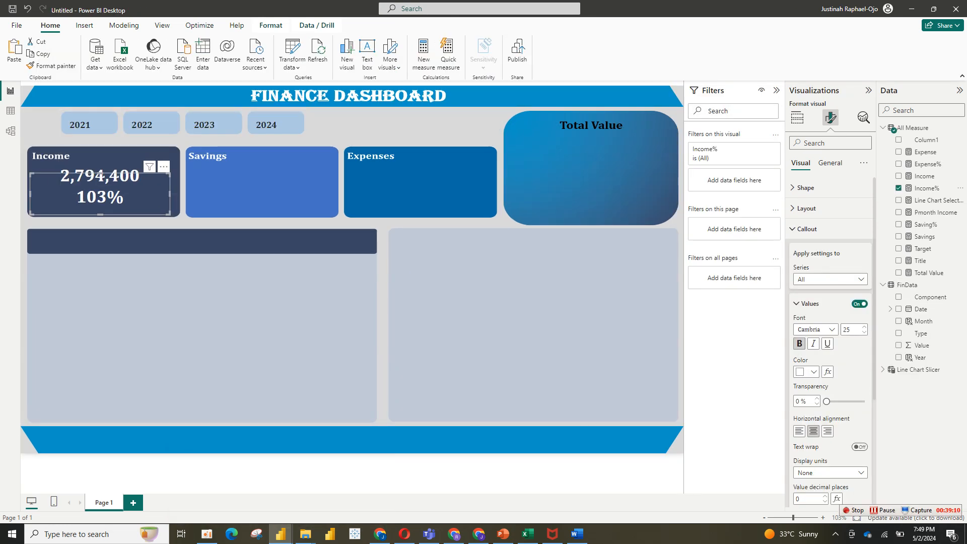
Shrink the Income% card and nudge it so its value sits centered below the Income value.
left_click(217, 322)
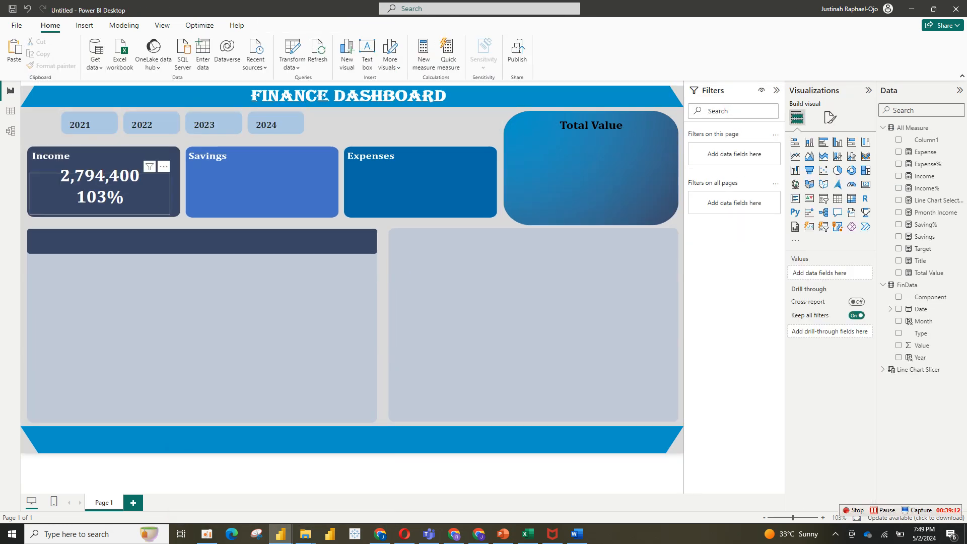
left_click(99, 197)
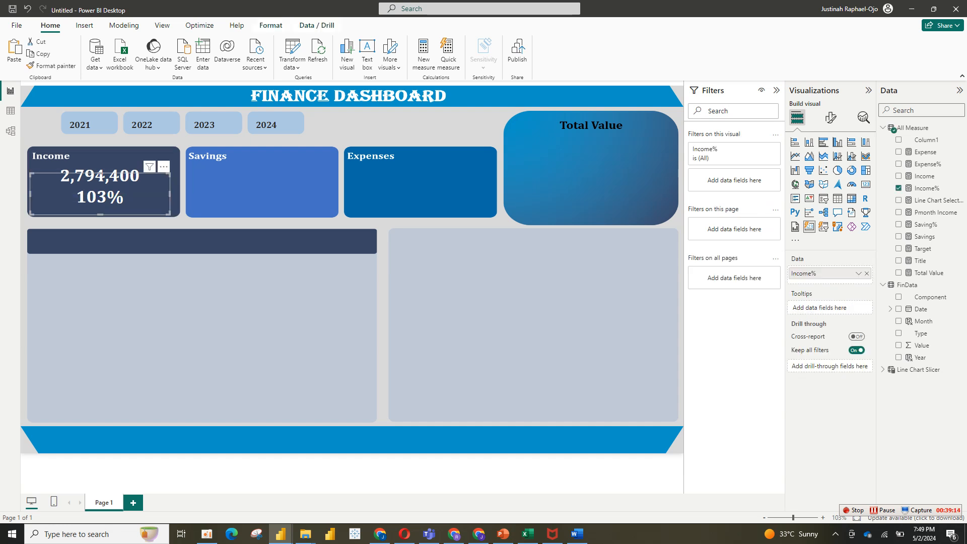
left_click_drag(170, 193, 100, 186)
key("Up")
key("Up")
key("Down")
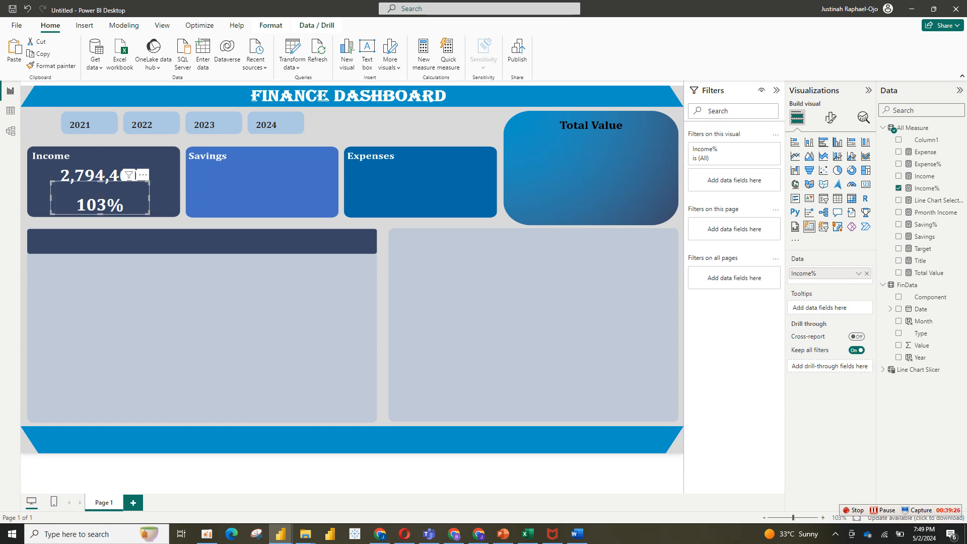
left_click_drag(149, 197, 130, 198)
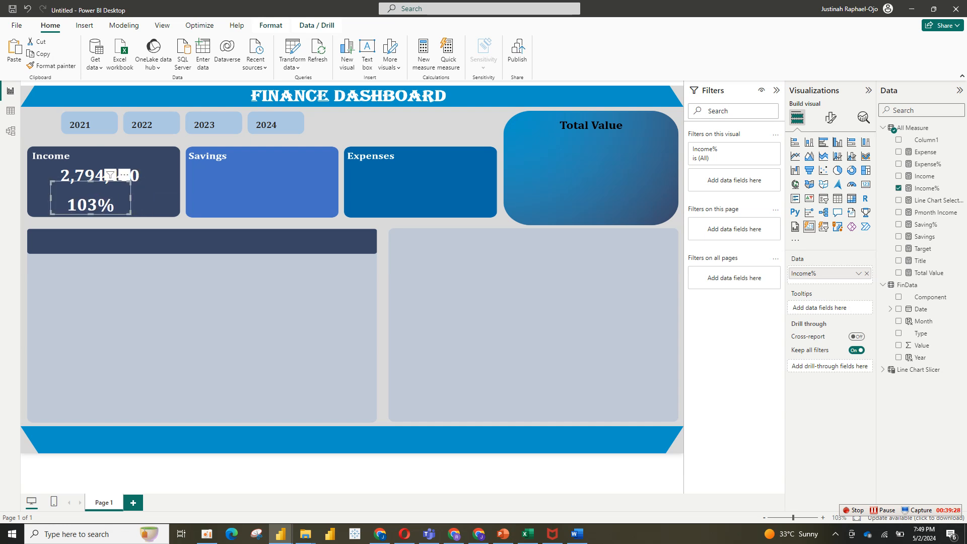
key("Right")
key("Right")
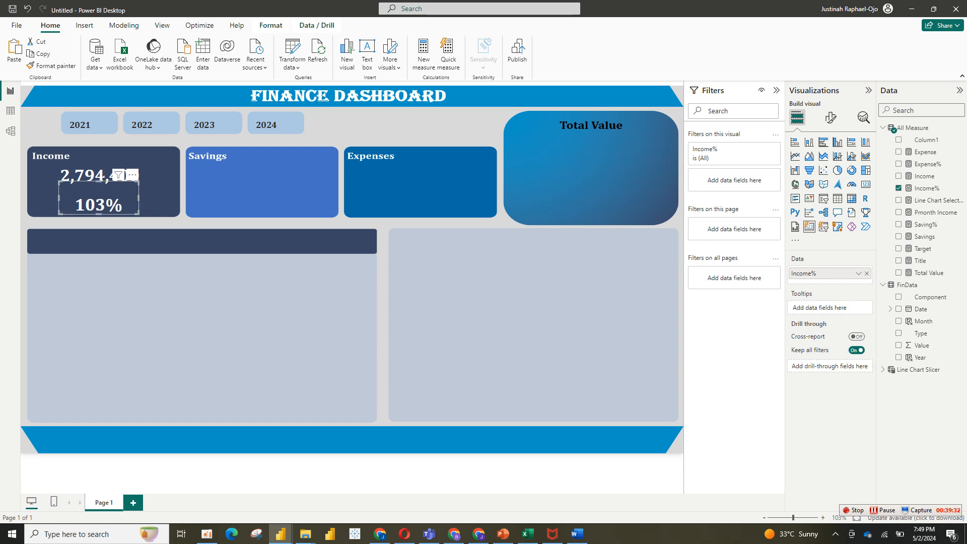
left_click(830, 117)
left_click(806, 208)
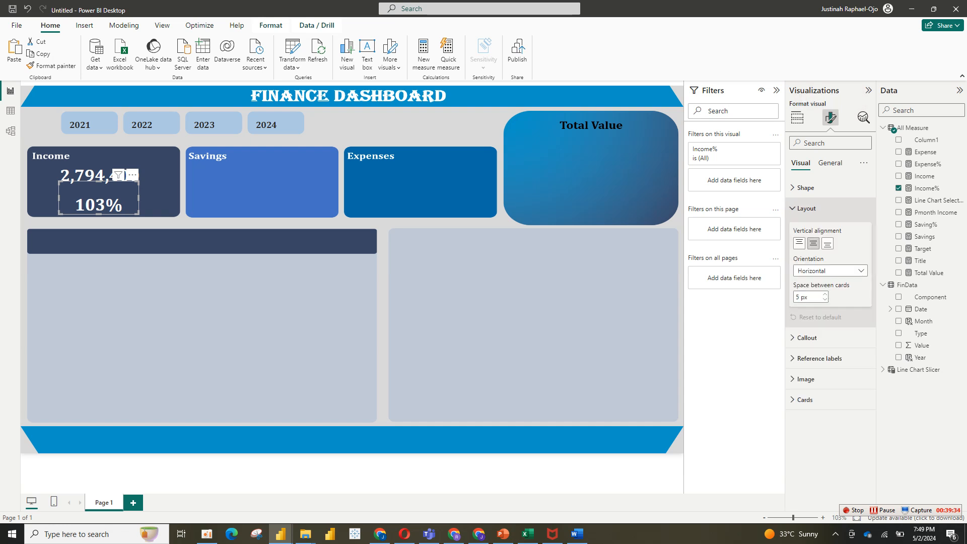
left_click(806, 208)
left_click(807, 228)
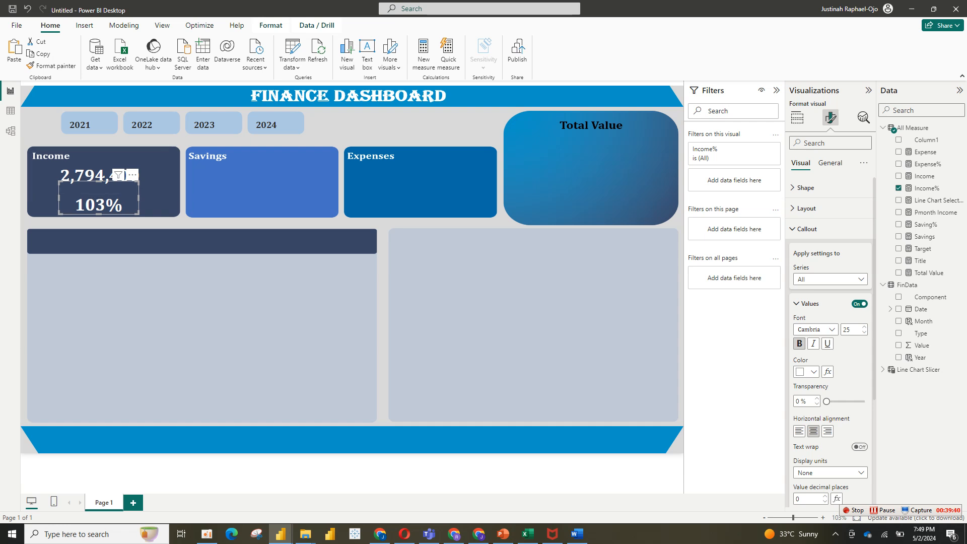
Duplicate the Income value card and the Income% card together and place the copies in the Savings box.
left_click(155, 204)
left_click(119, 175)
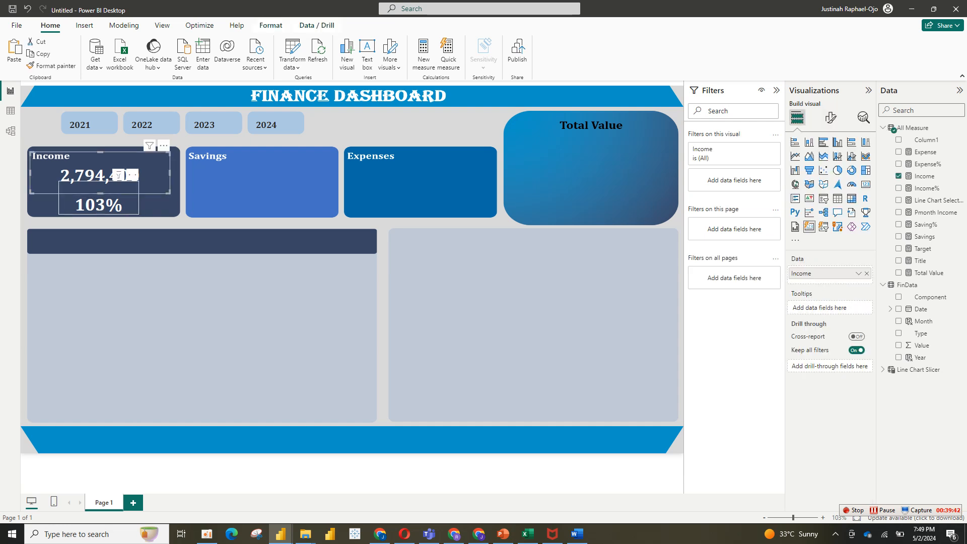
left_click(119, 176)
left_click_drag(108, 174, 271, 169)
left_click(266, 205)
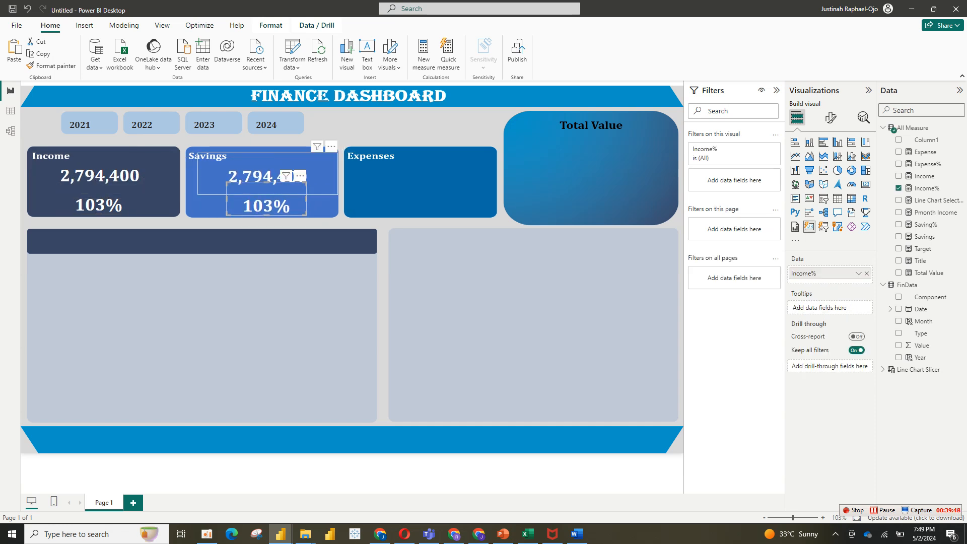
left_click(266, 173, "ctrl")
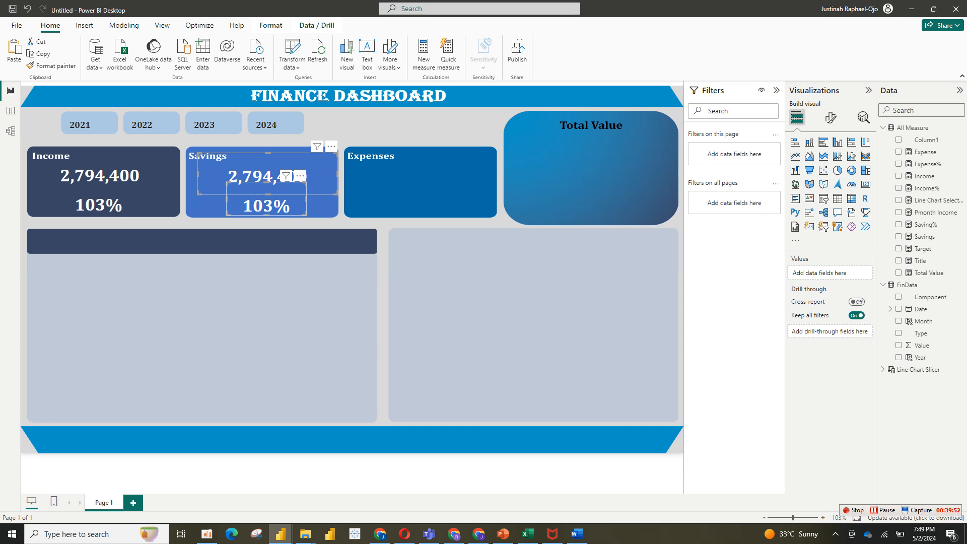
key("ctrl+v")
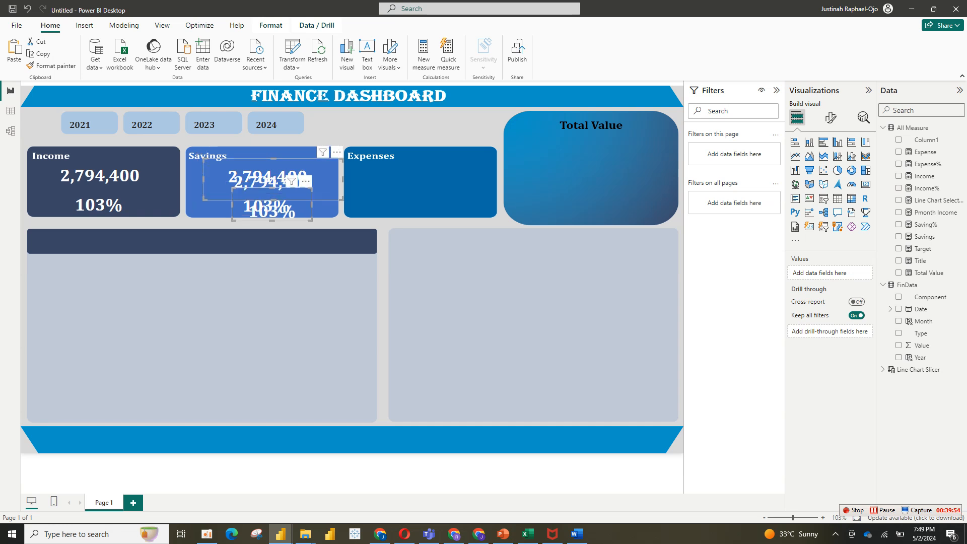
left_click(272, 180)
left_click_drag(272, 180, 296, 182)
key("ctrl+z")
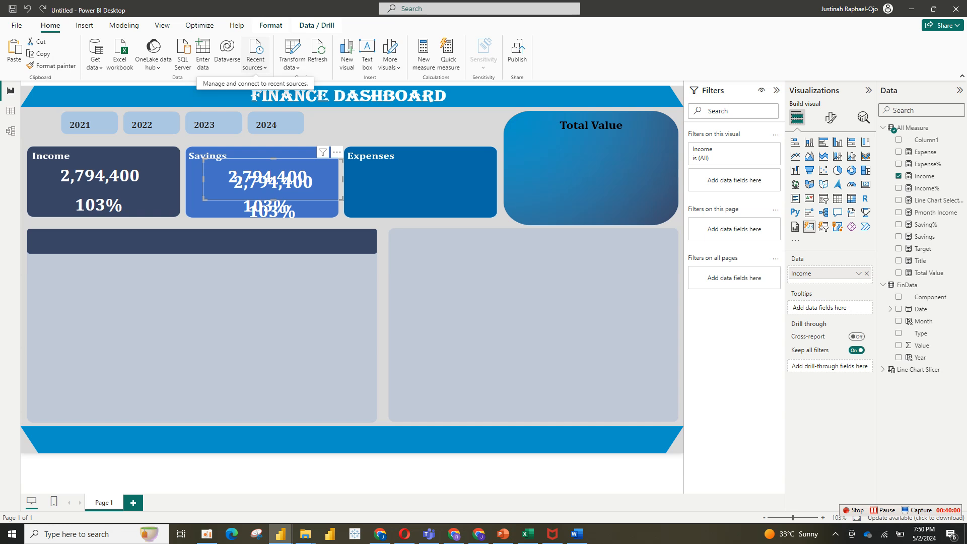
key("ctrl+z")
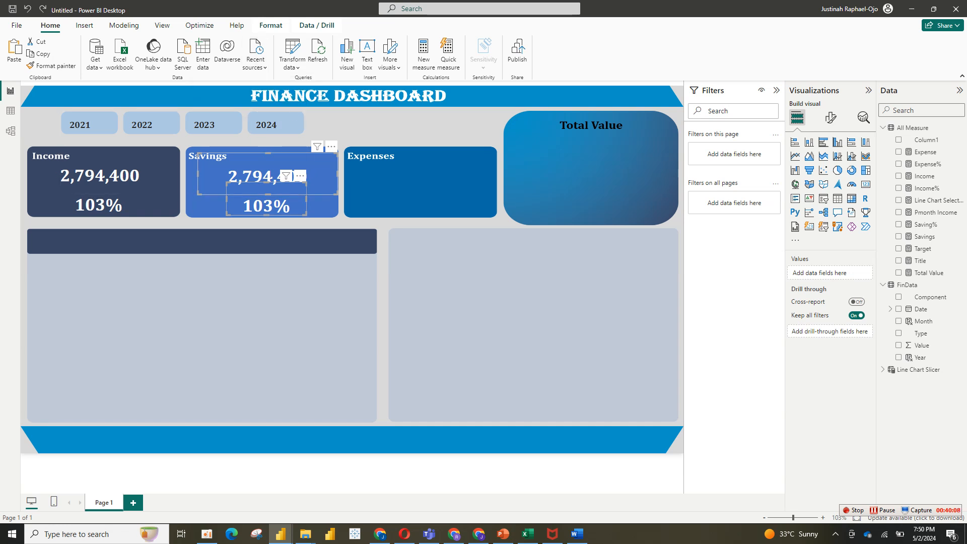
Duplicate the value and percentage cards from the Savings box and place the copies in the Expenses box.
key("ctrl+v")
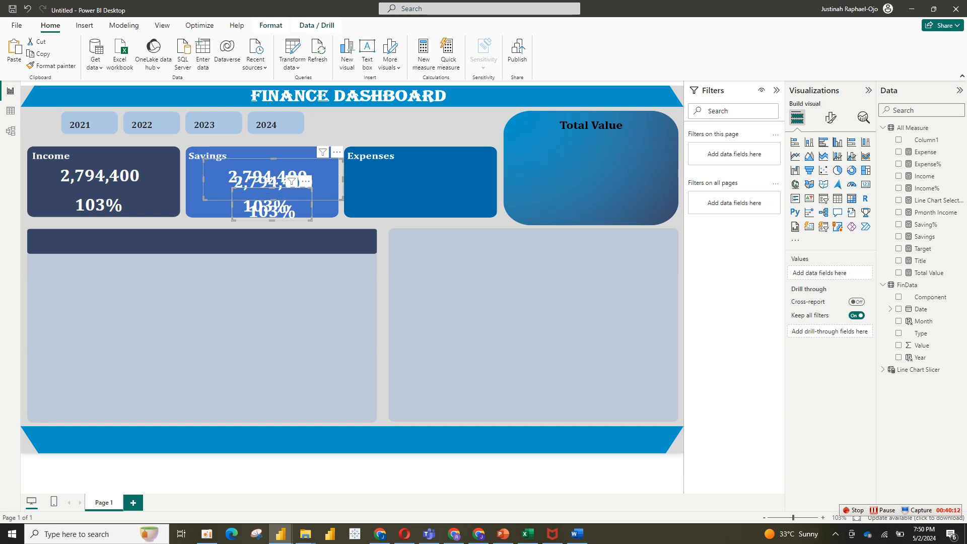
left_click_drag(271, 204, 420, 196)
left_click(422, 170)
key("ctrl+c")
key("ctrl+v")
key("ctrl+z")
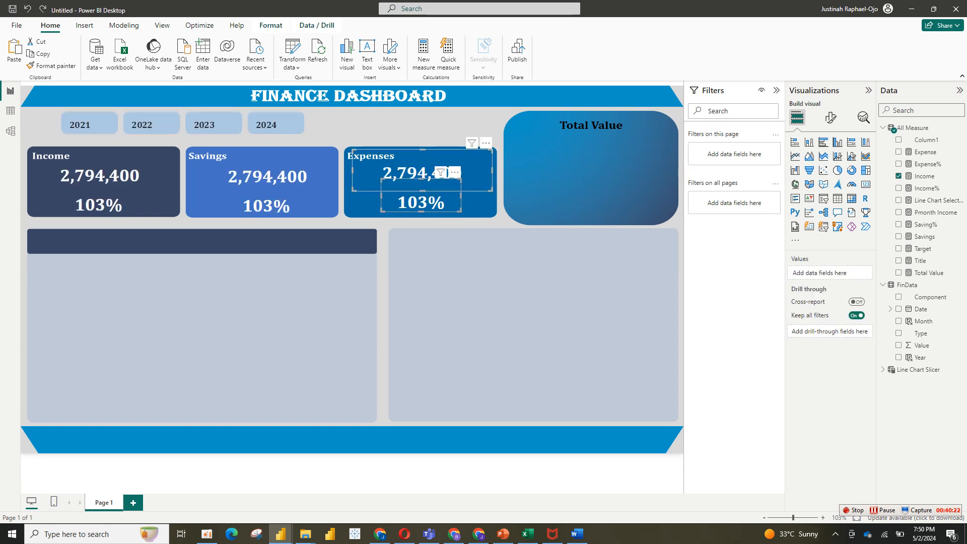
key("ctrl+v")
left_click_drag(441, 173, 586, 173)
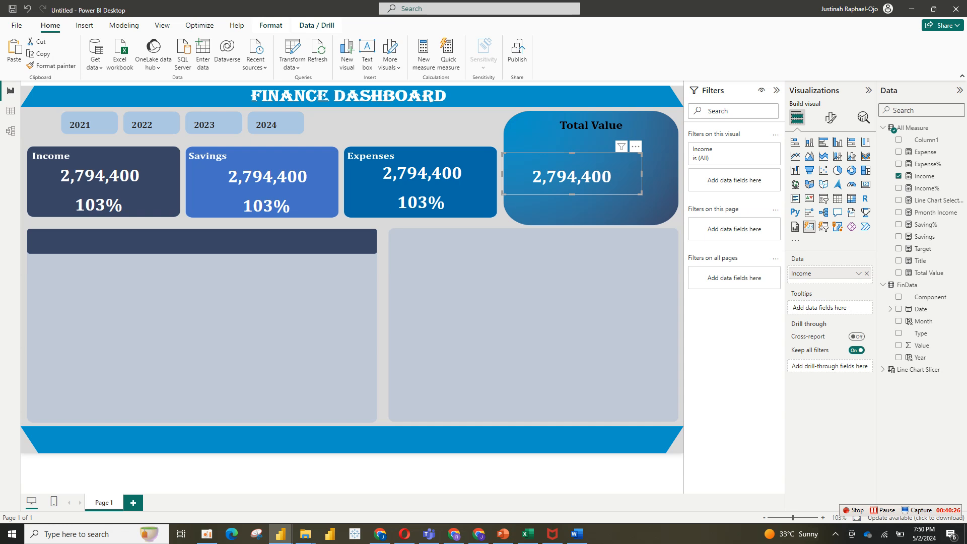
key("ctrl+z")
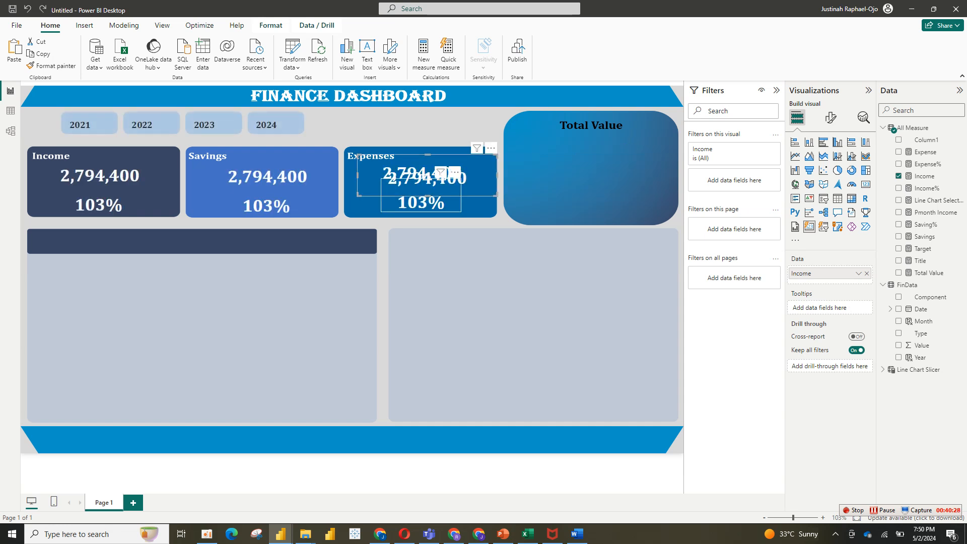
key("ctrl+z")
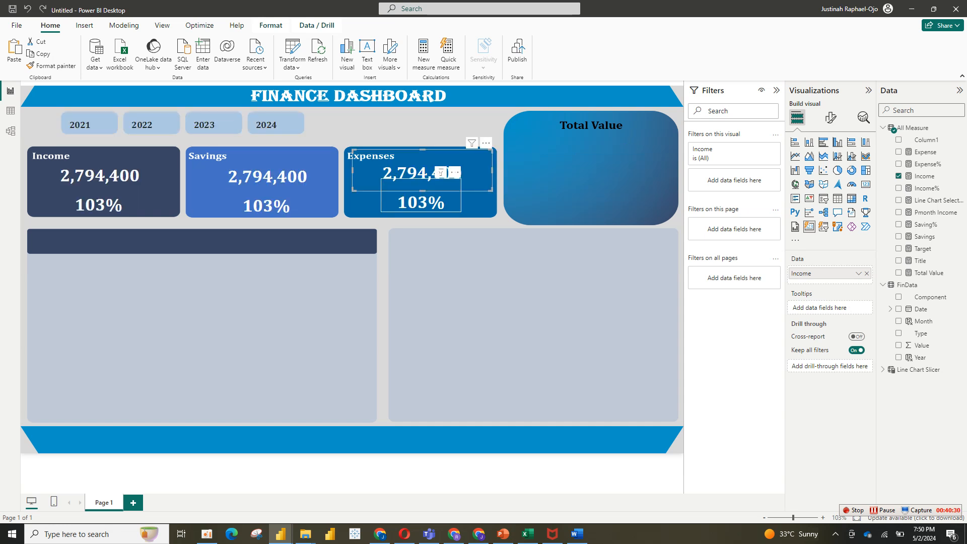
Duplicate the Expenses box's two cards into the Total Value box and remove the copied percentage card.
left_click(421, 202, "ctrl")
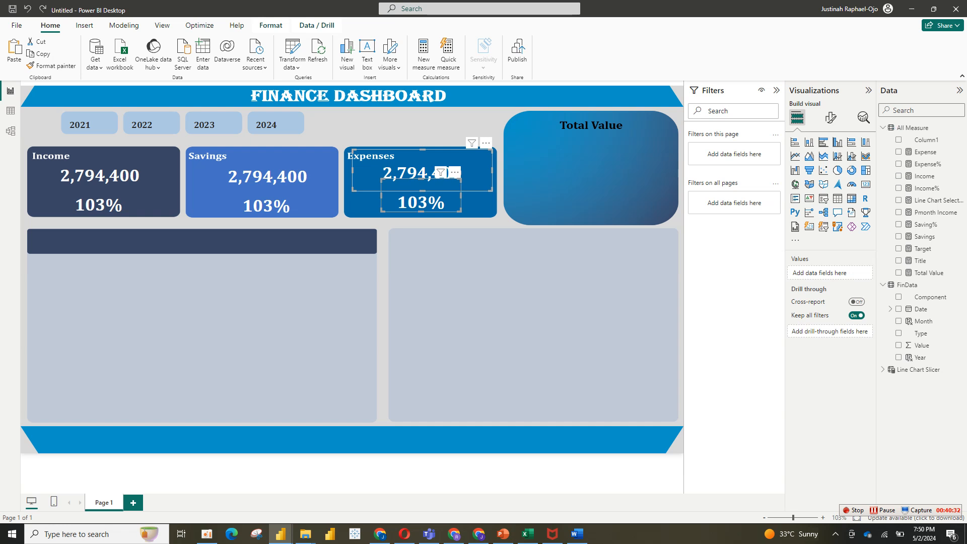
key("ctrl+v")
left_click_drag(422, 166, 598, 163)
left_click(596, 199)
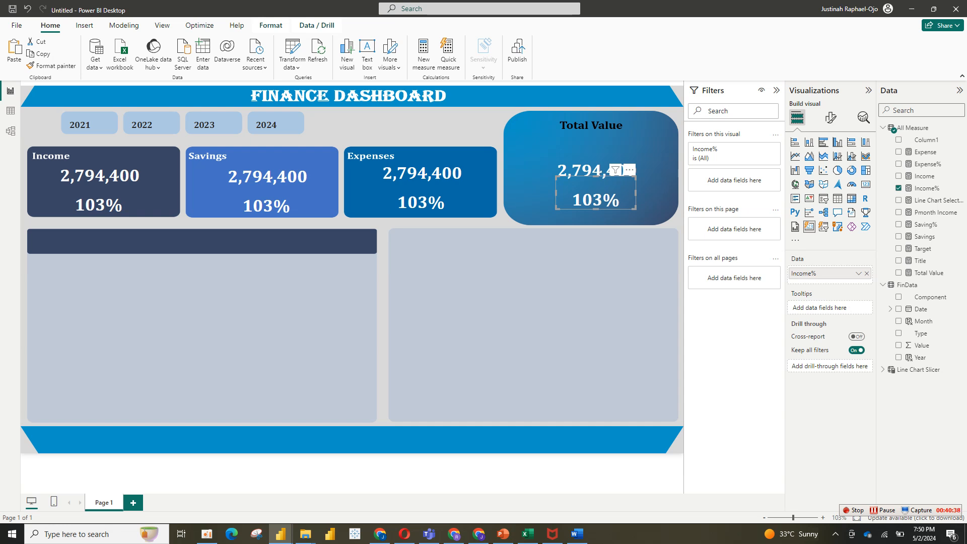
left_click(628, 169)
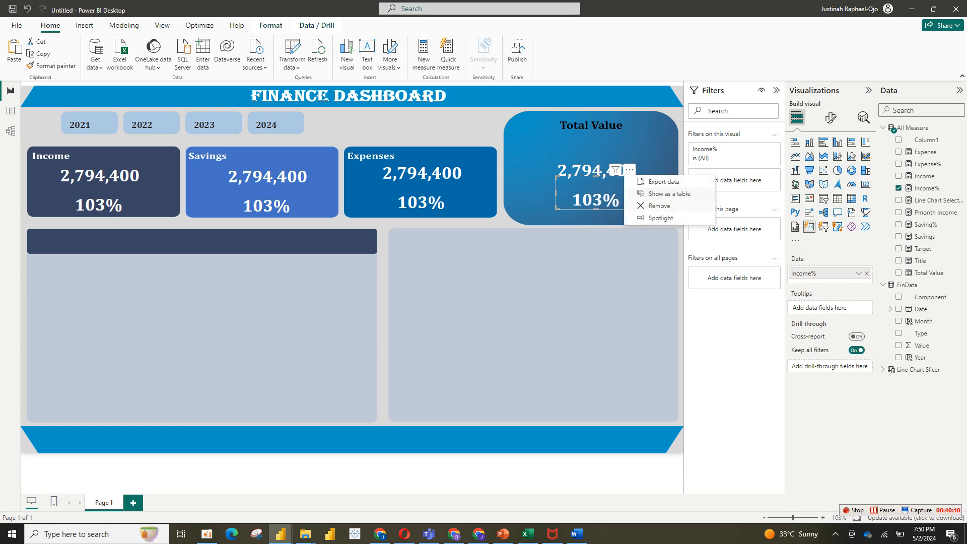
left_click(655, 205)
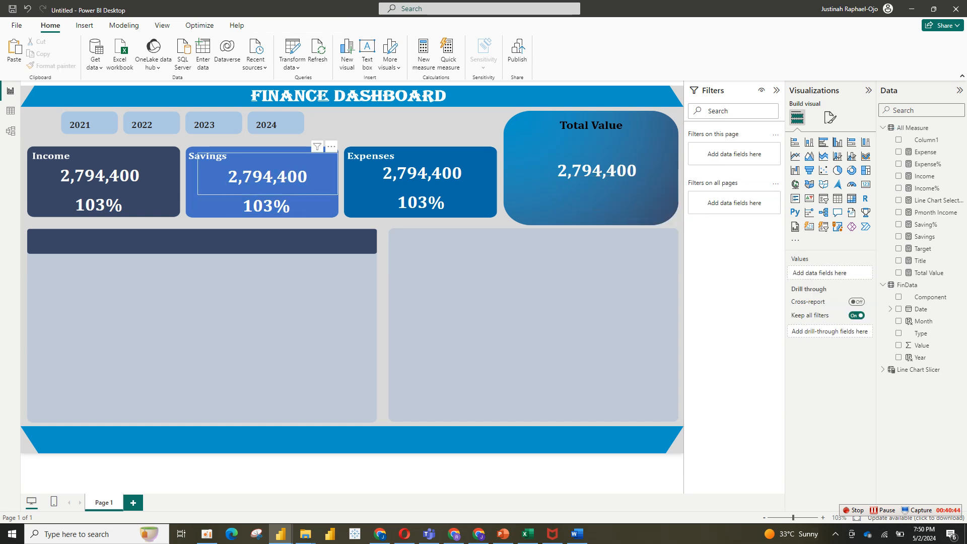
Replace the Income measure with Savings in the Savings box's value card, keeping Savings as its only field.
left_click(268, 176)
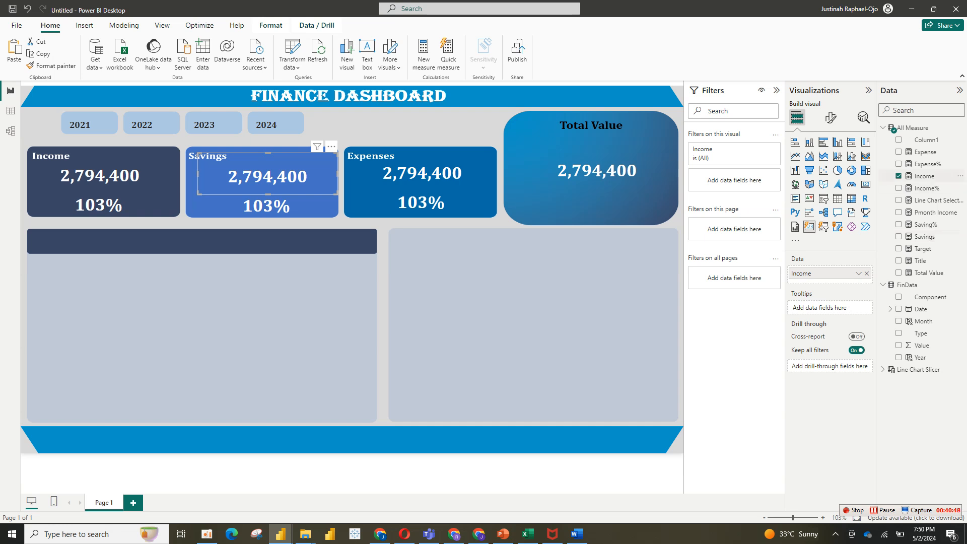
left_click(898, 176)
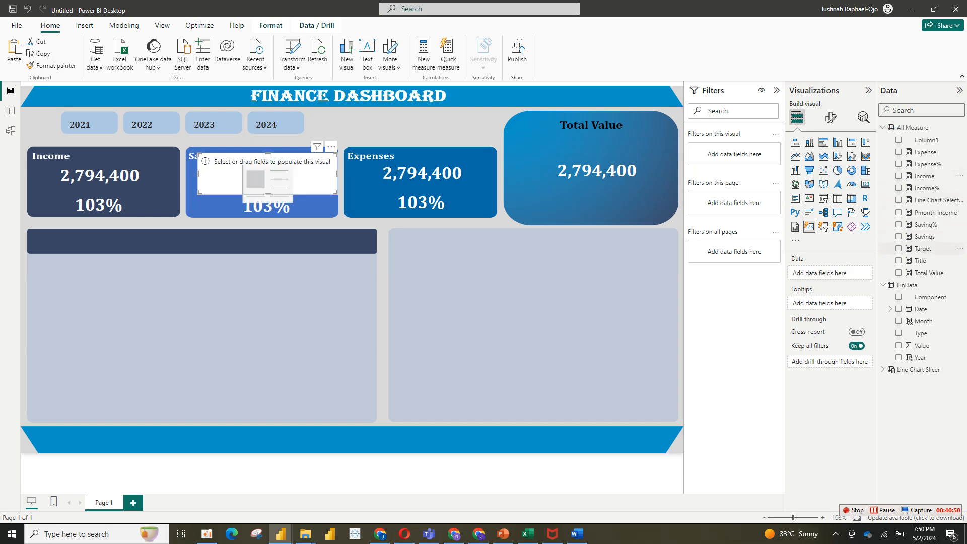
left_click(922, 248)
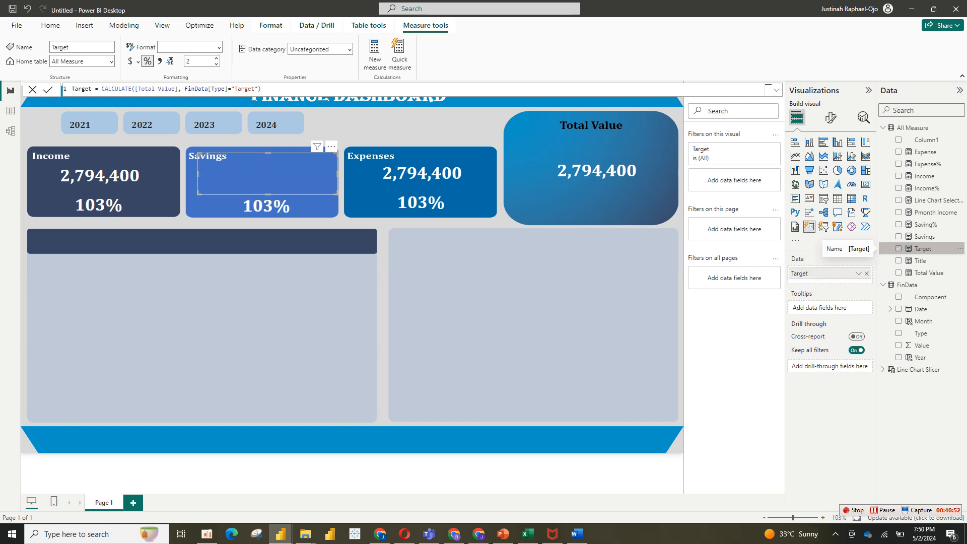
left_click(898, 236)
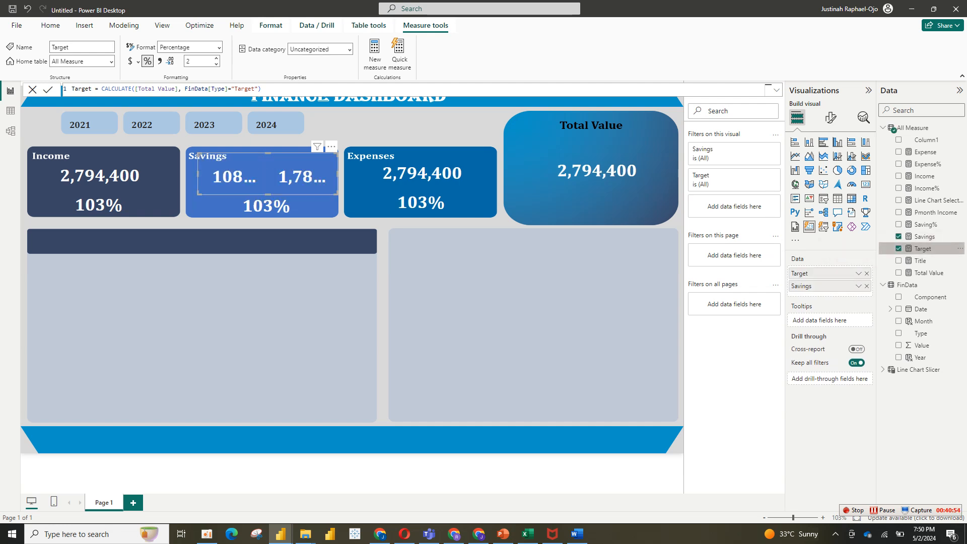
left_click(899, 248)
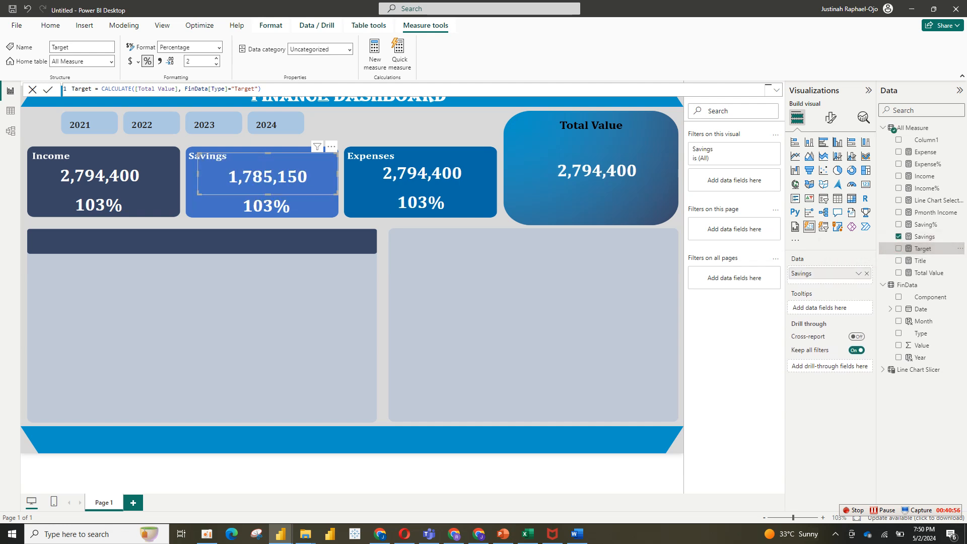
Replace the Income% measure with Saving% in the Savings box's percentage card.
left_click(267, 206)
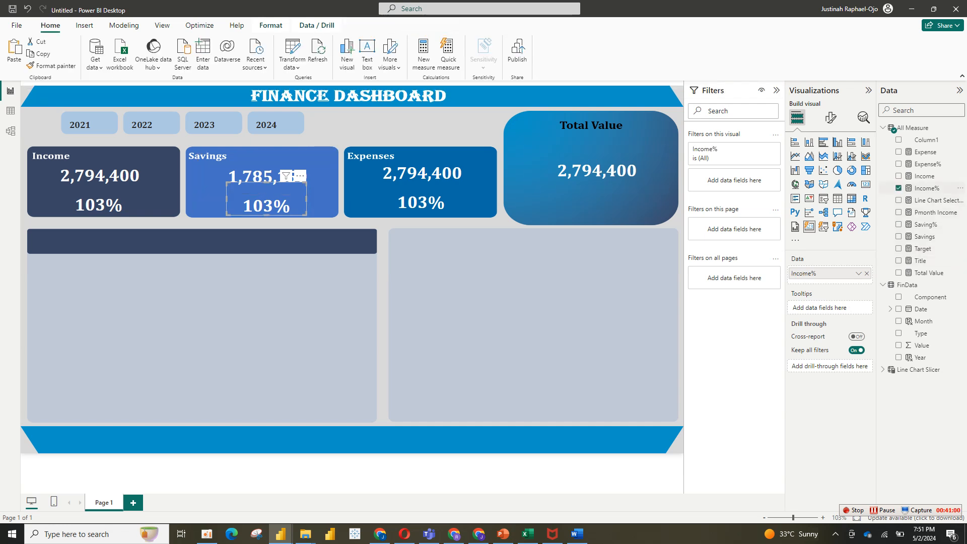
left_click(898, 188)
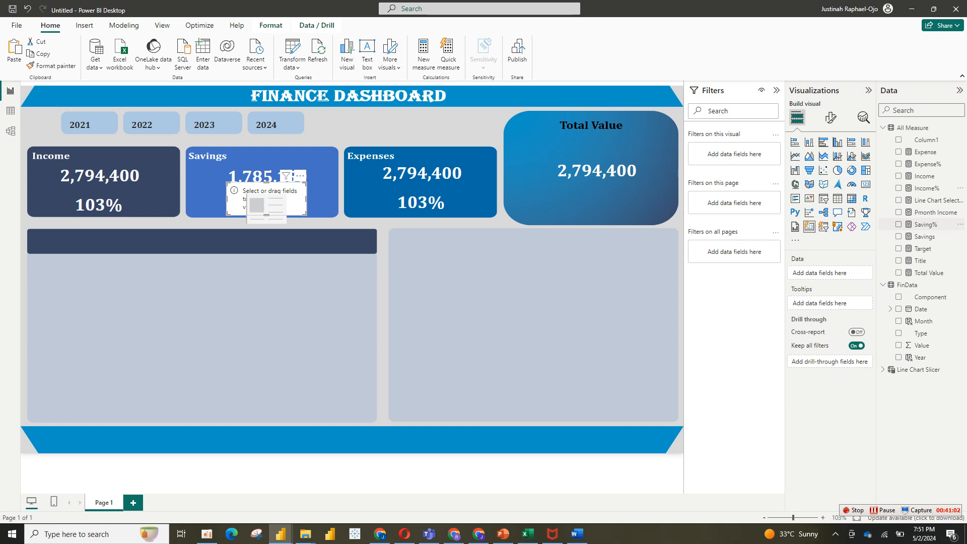
left_click(898, 224)
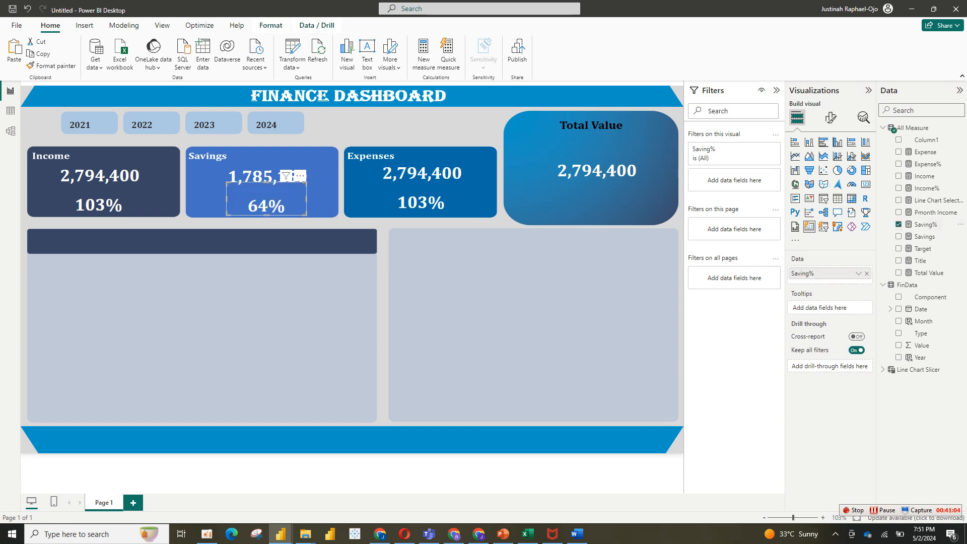
left_click(413, 129)
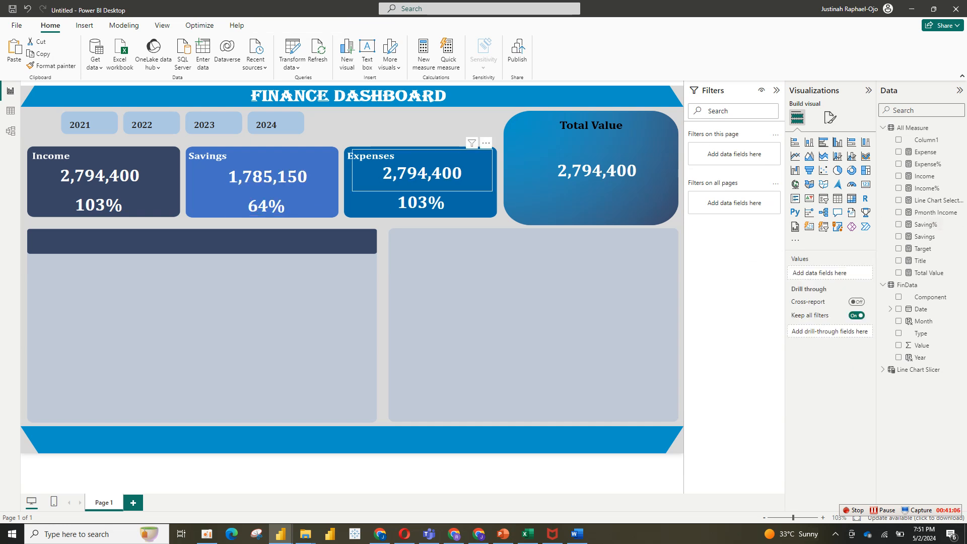
Switch the Expenses box's value card to the Expense measure and its percentage card to Expense%.
left_click(422, 171)
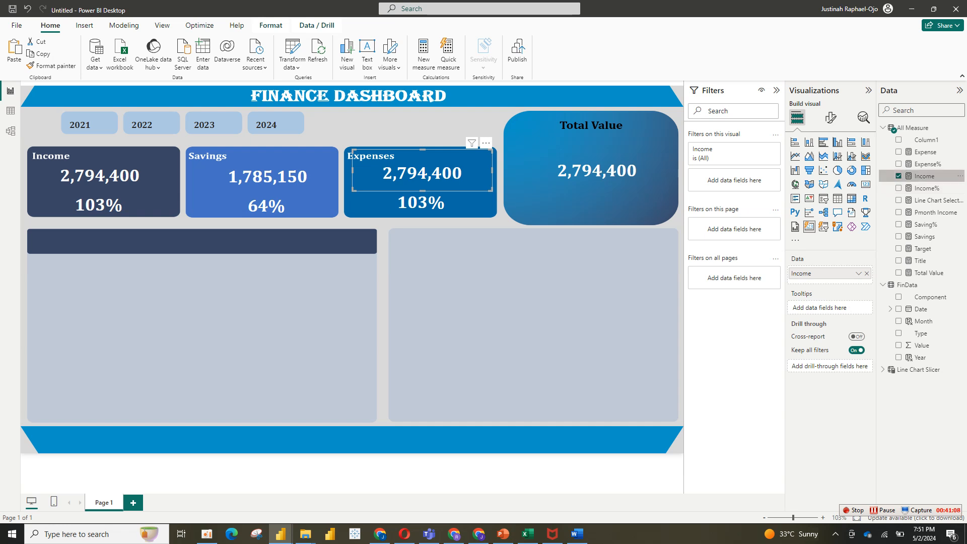
left_click(898, 176)
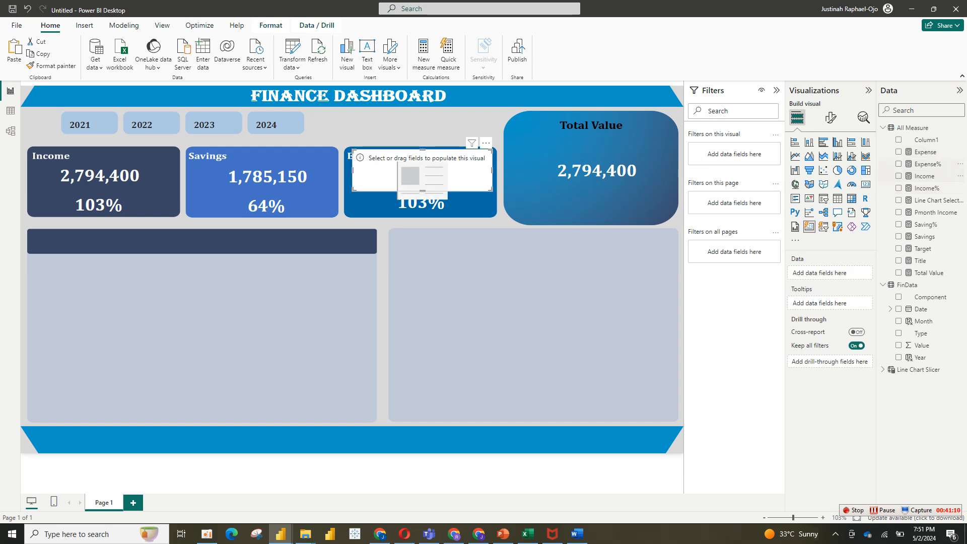
left_click(898, 152)
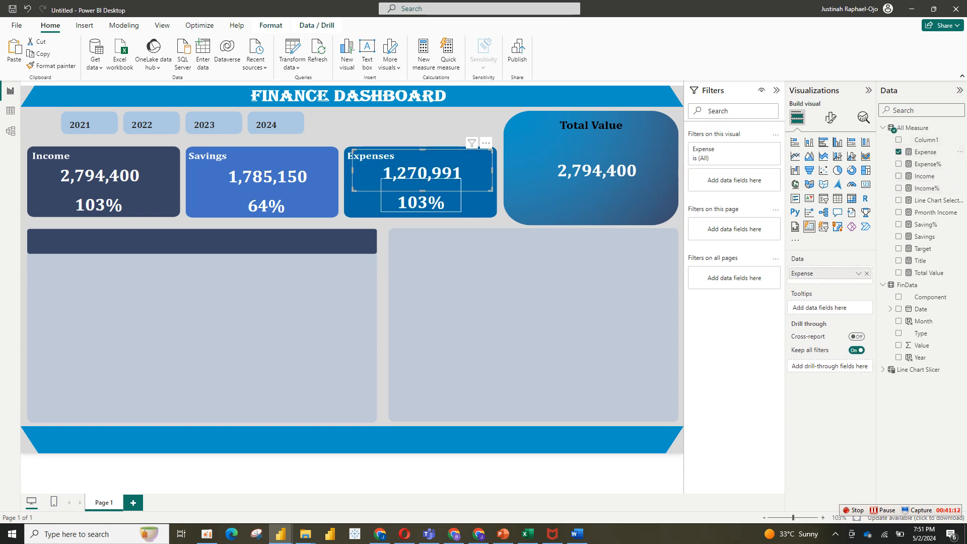
left_click(421, 202)
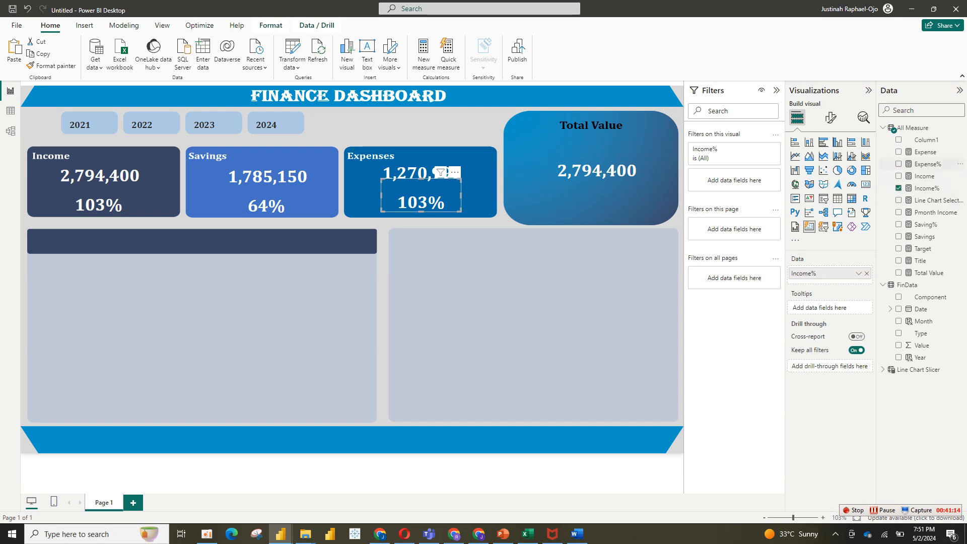
left_click(899, 164)
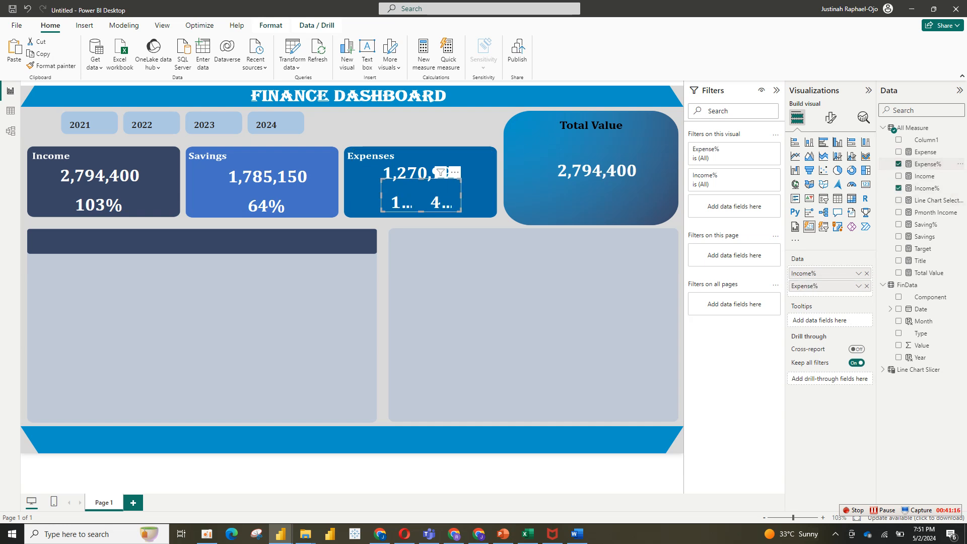
left_click(898, 188)
Replace the Income measure with Total Value in the card inside the Total Value box.
left_click(597, 170)
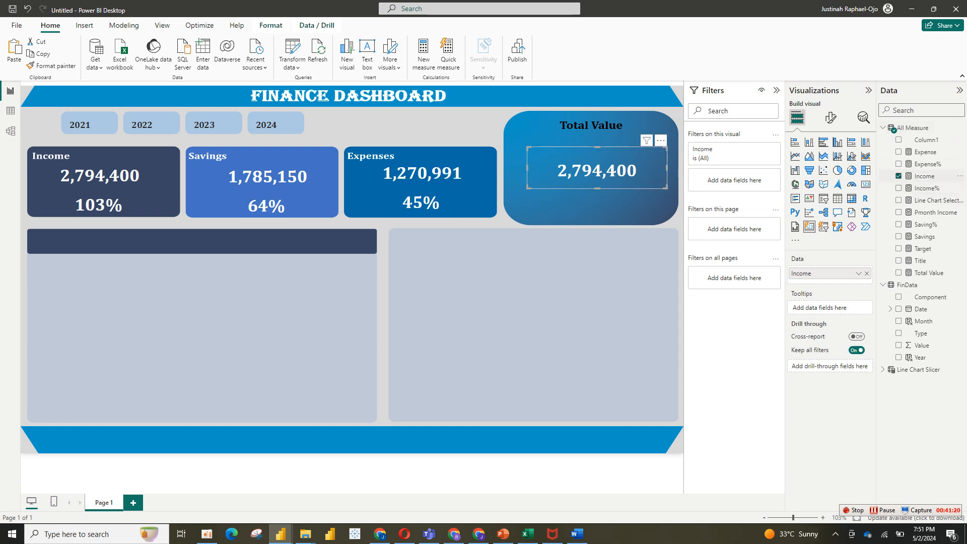
left_click(898, 176)
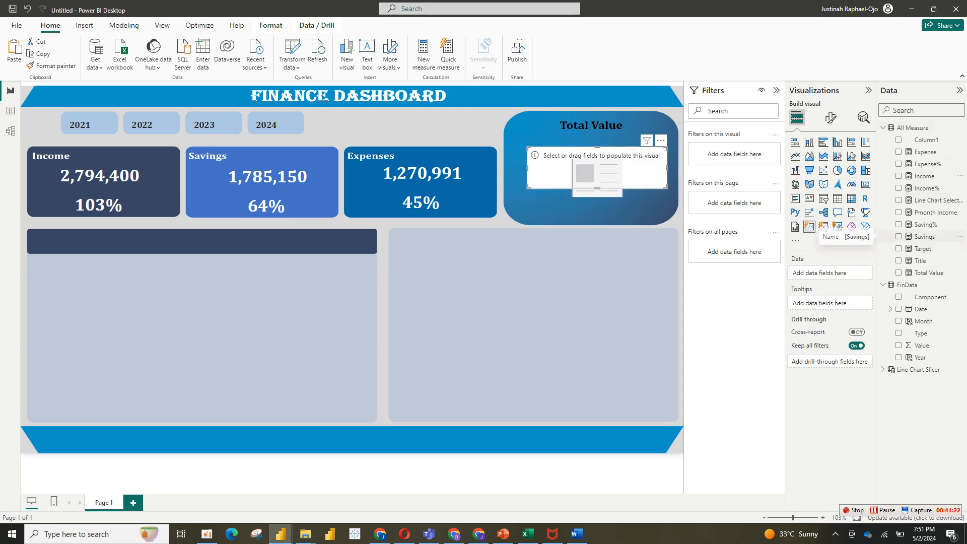
left_click(898, 273)
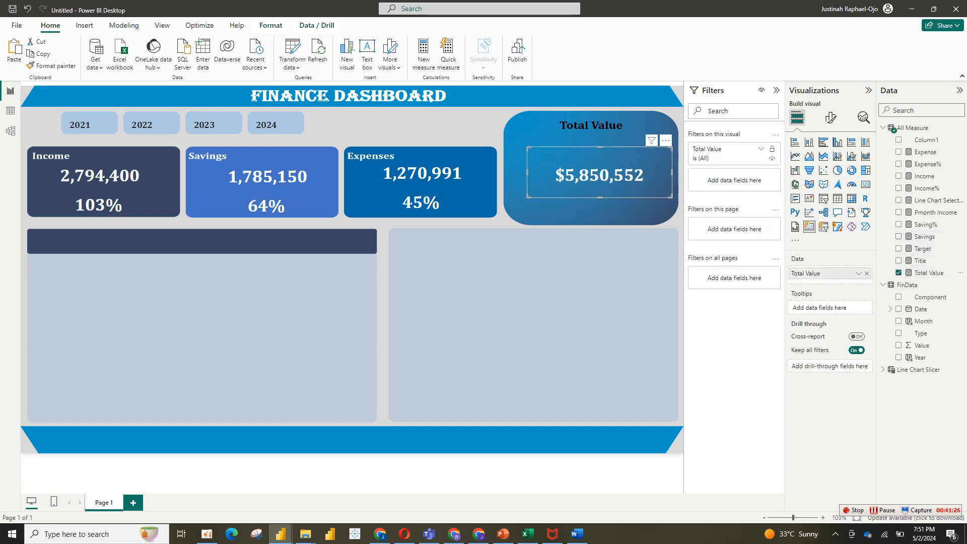
Set the Total Value card's callout value font size to 40 and widen the card to fit the full amount.
left_click(830, 117)
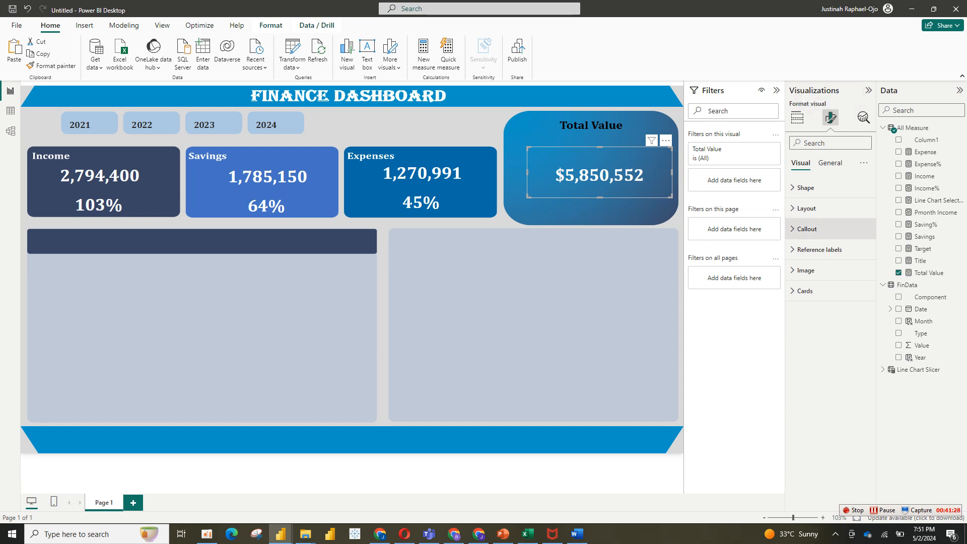
left_click(807, 228)
double_click(846, 329)
type("40")
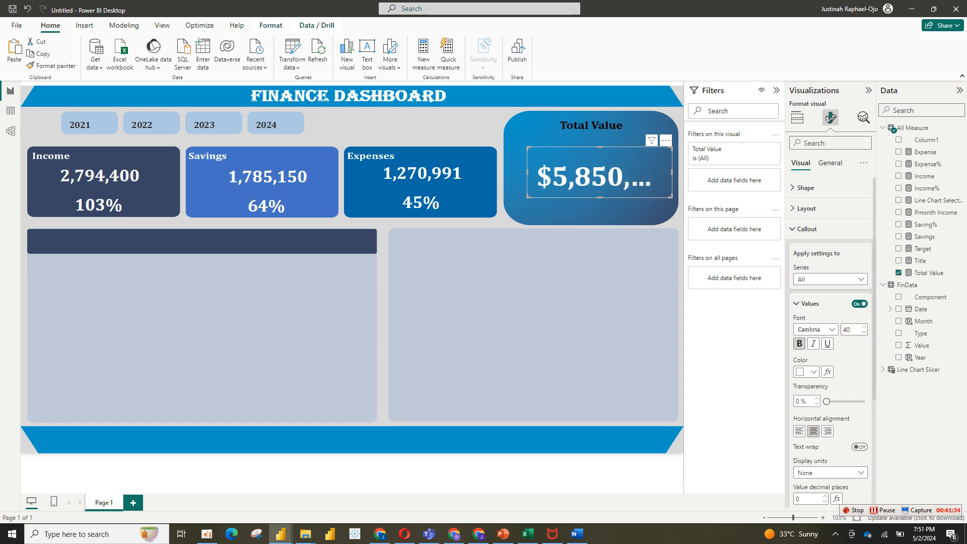
left_click_drag(527, 172, 500, 172)
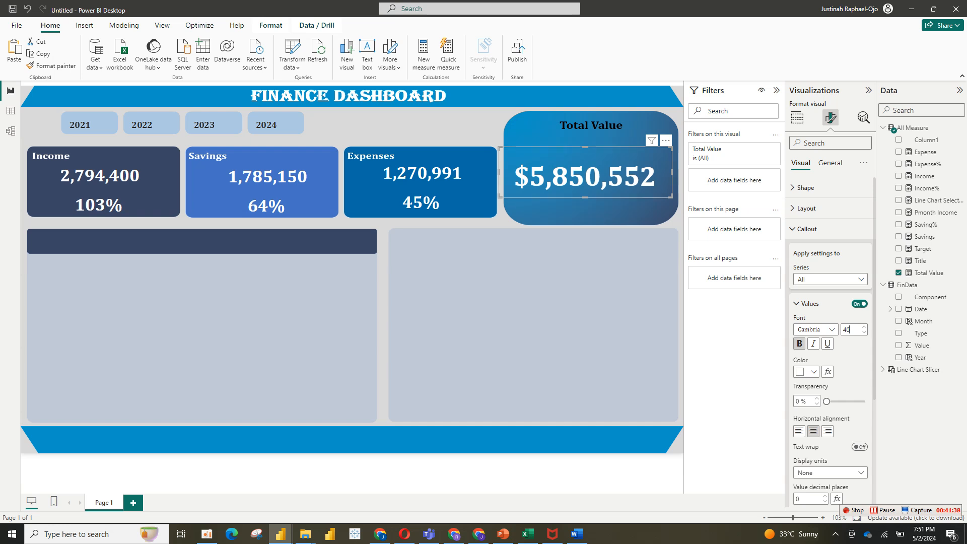
Make the Total Value card taller and shift it slightly sideways so the amount sits centred in its box.
left_click(595, 472)
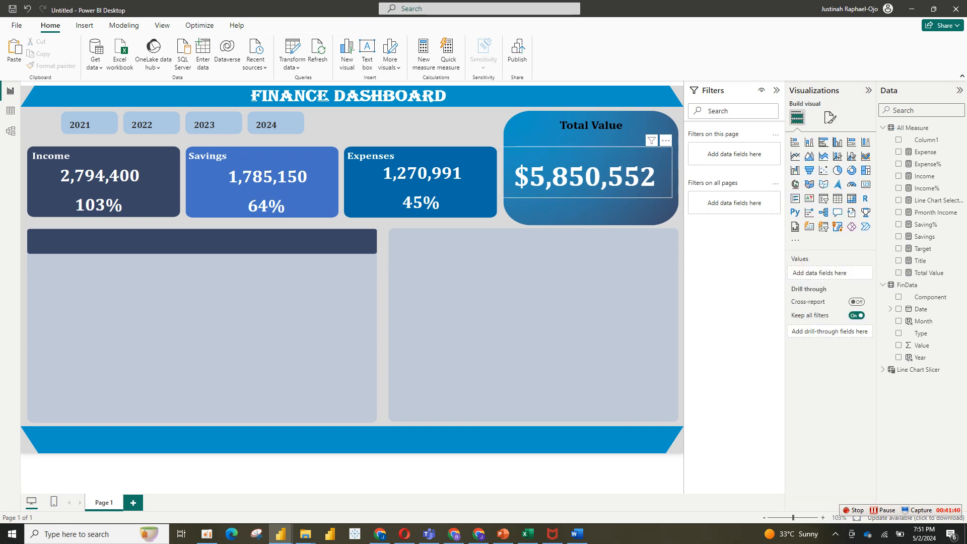
left_click(585, 176)
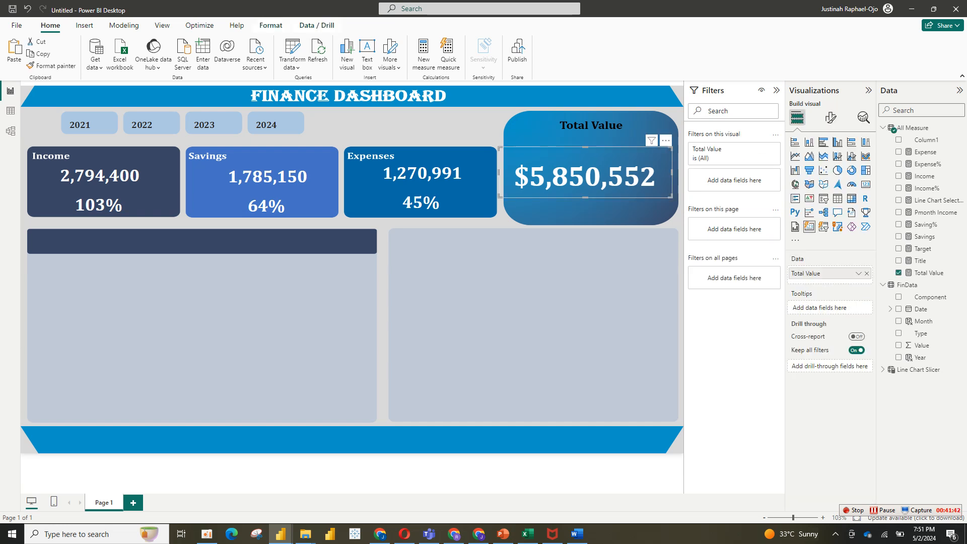
left_click_drag(585, 147, 585, 132)
left_click_drag(585, 197, 585, 212)
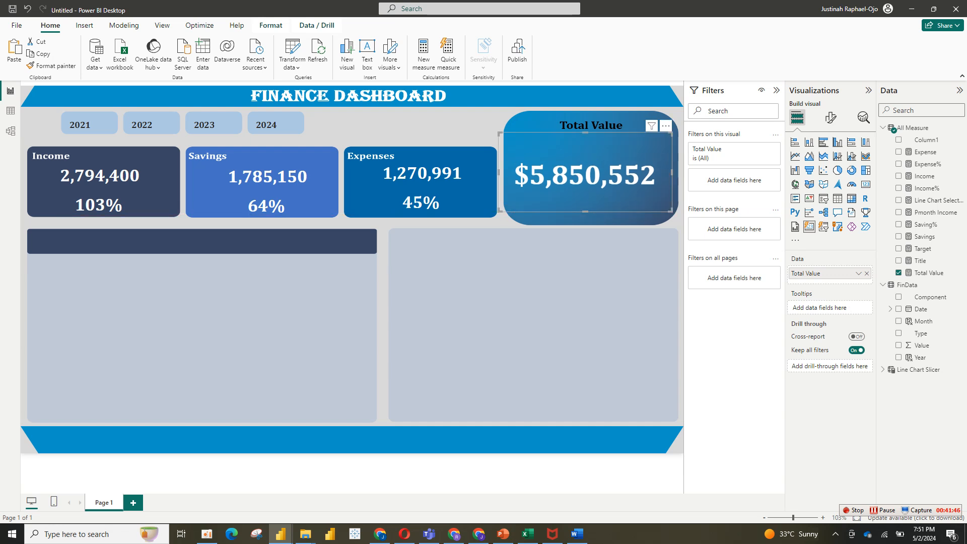
left_click_drag(665, 126, 672, 127)
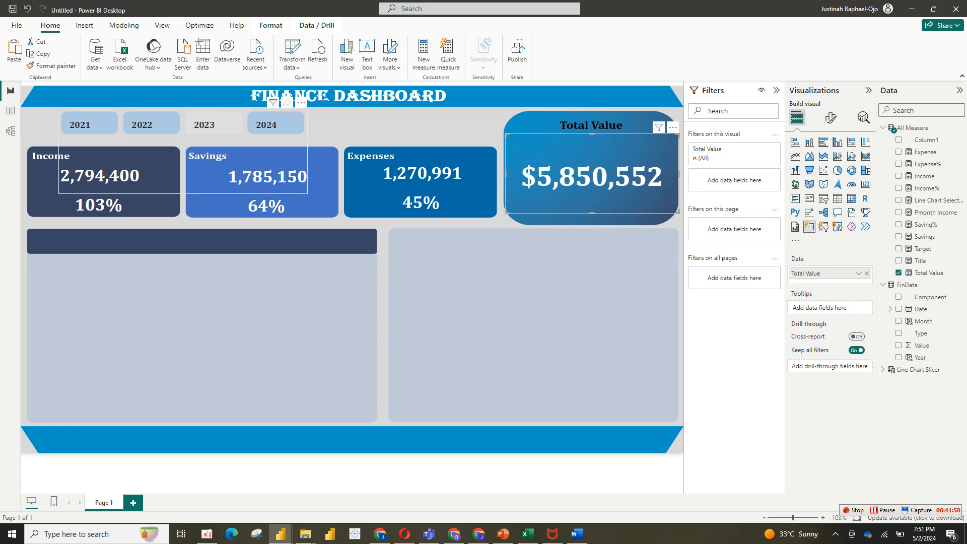
Test the year slicer by filtering the cards to 2024, 2023, 2022 and 2021 in turn, and clear the selection.
left_click(275, 123)
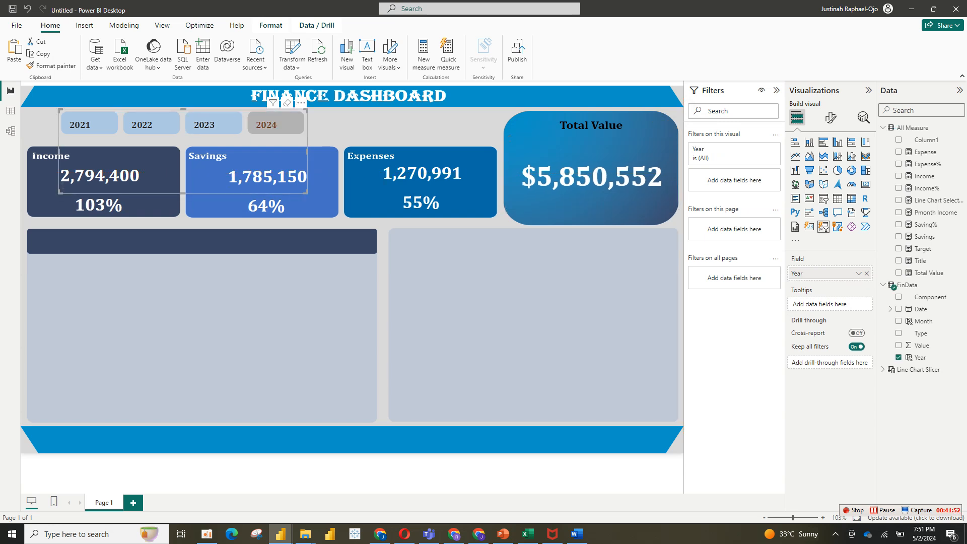
left_click(213, 124)
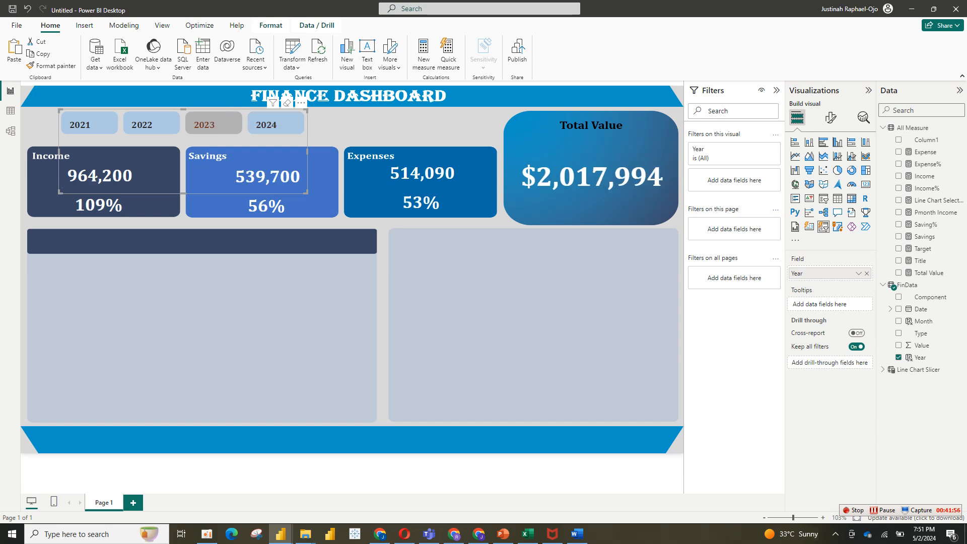
left_click(151, 124)
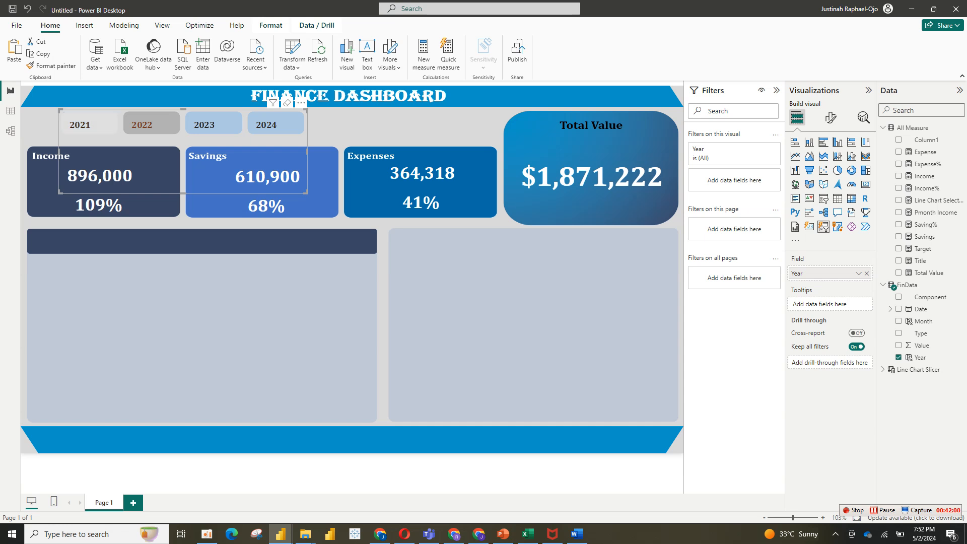
left_click(89, 123)
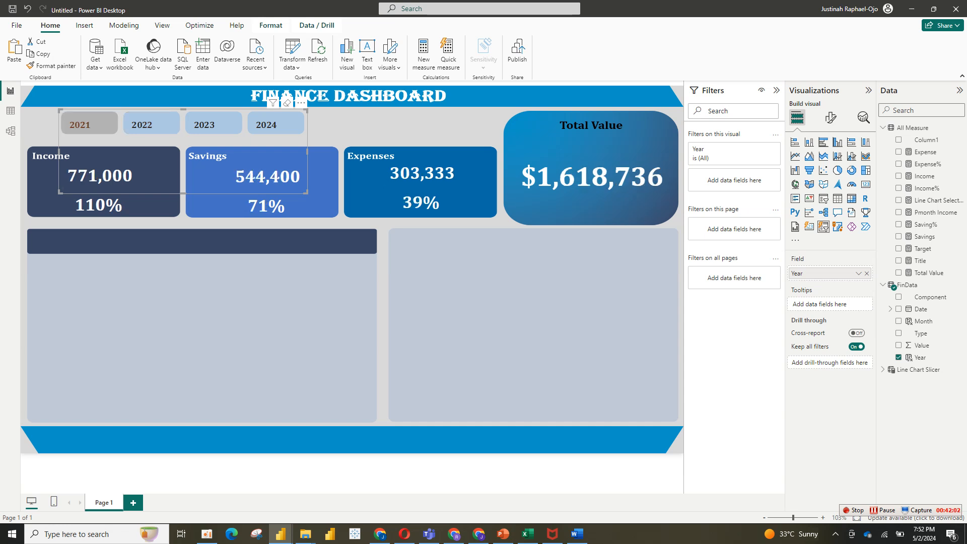
left_click(89, 124)
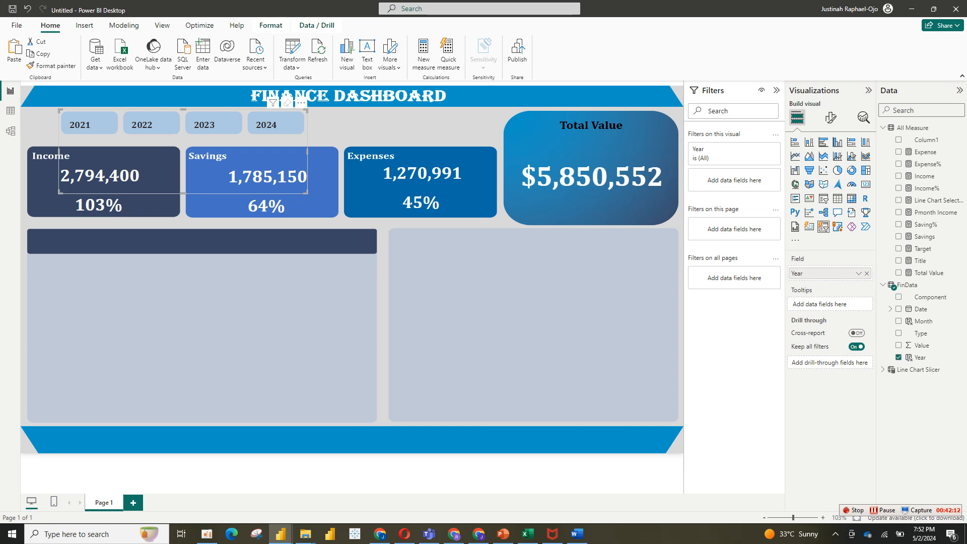
Examine the field setup of the slicer above the line chart in the finace report, and return to the Untitled report.
mouse_move(280, 533)
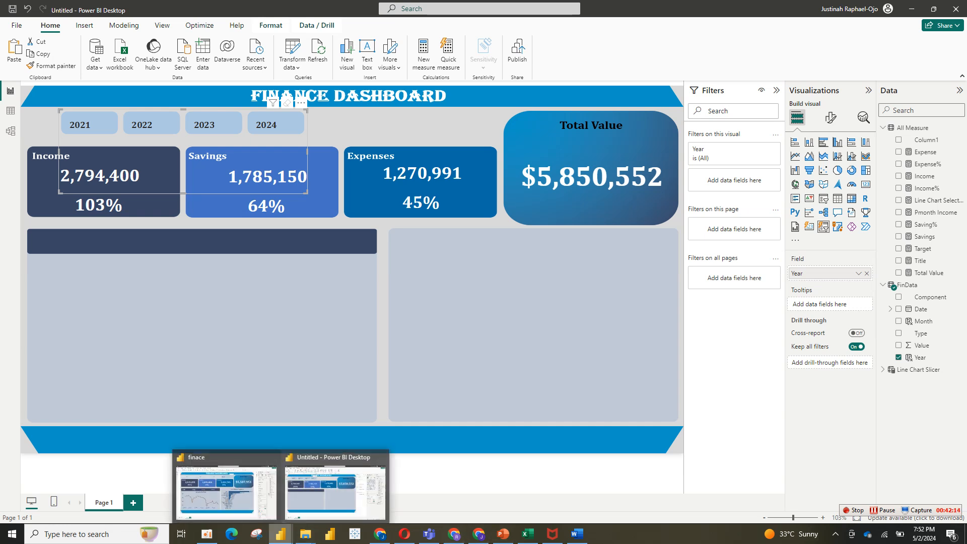
left_click(226, 491)
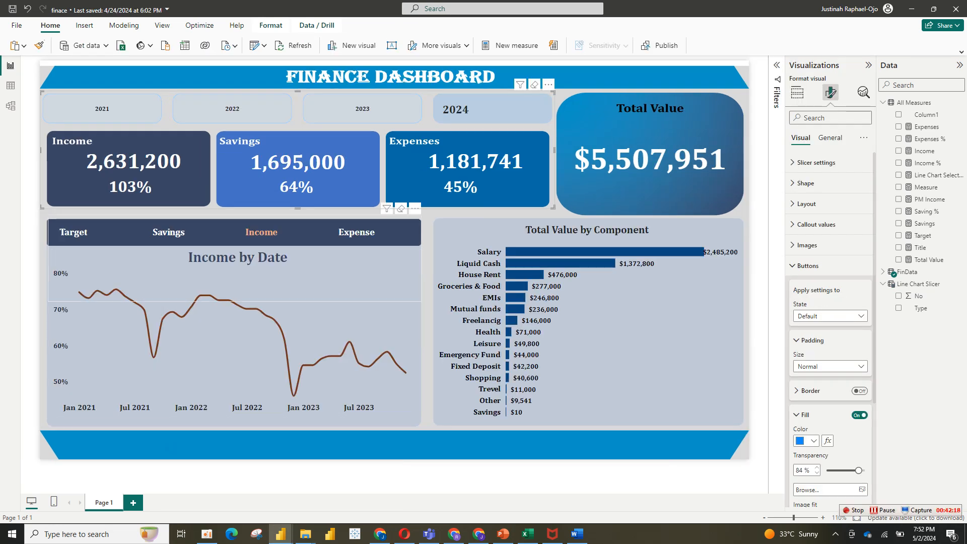
left_click(302, 275)
left_click(797, 93)
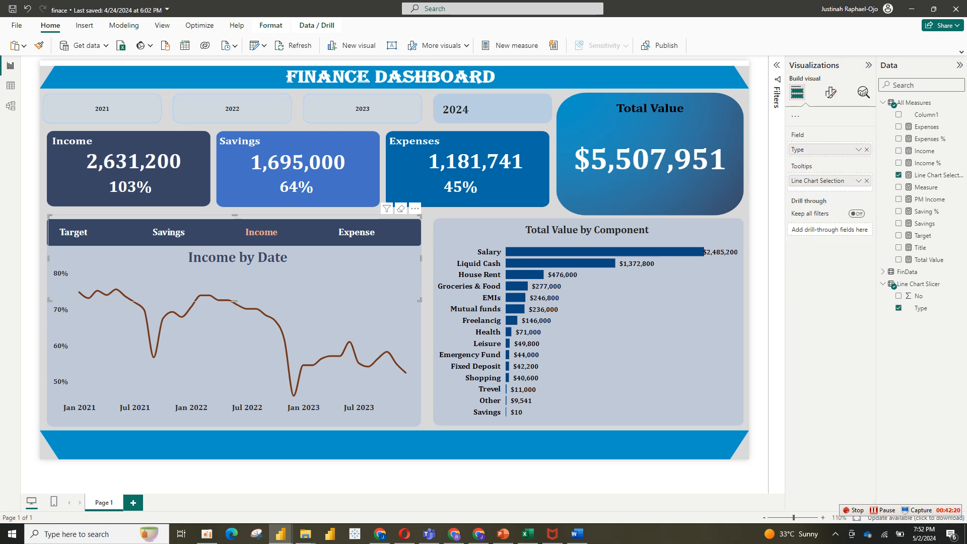
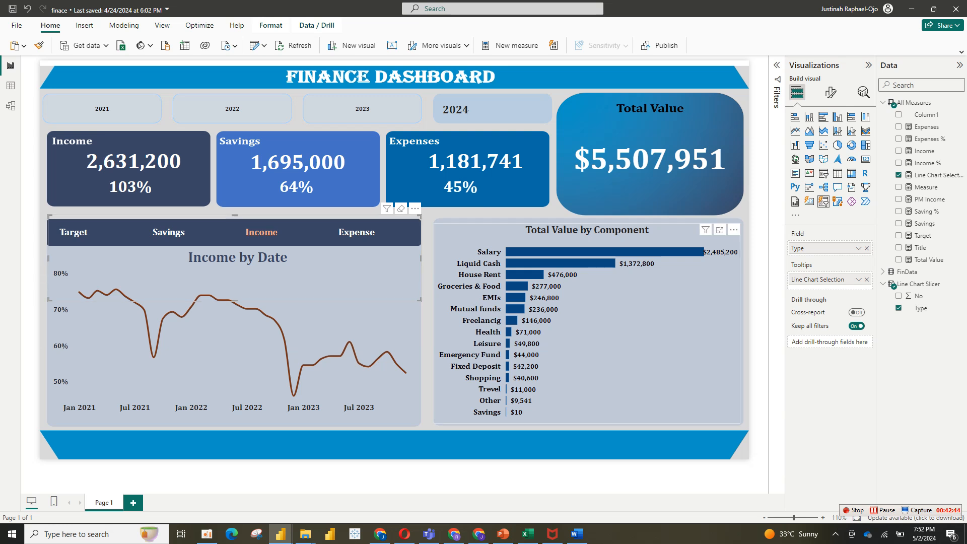
mouse_move(527, 534)
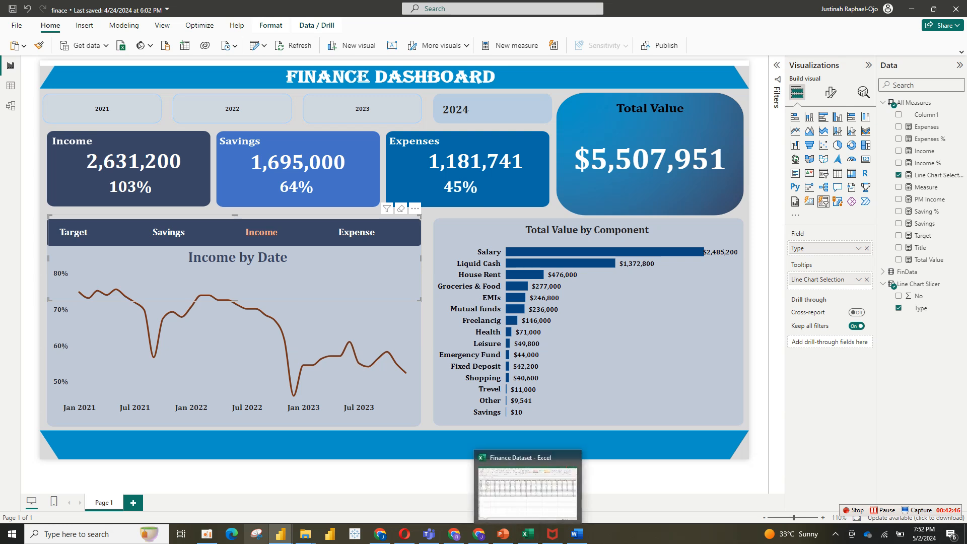
mouse_move(280, 534)
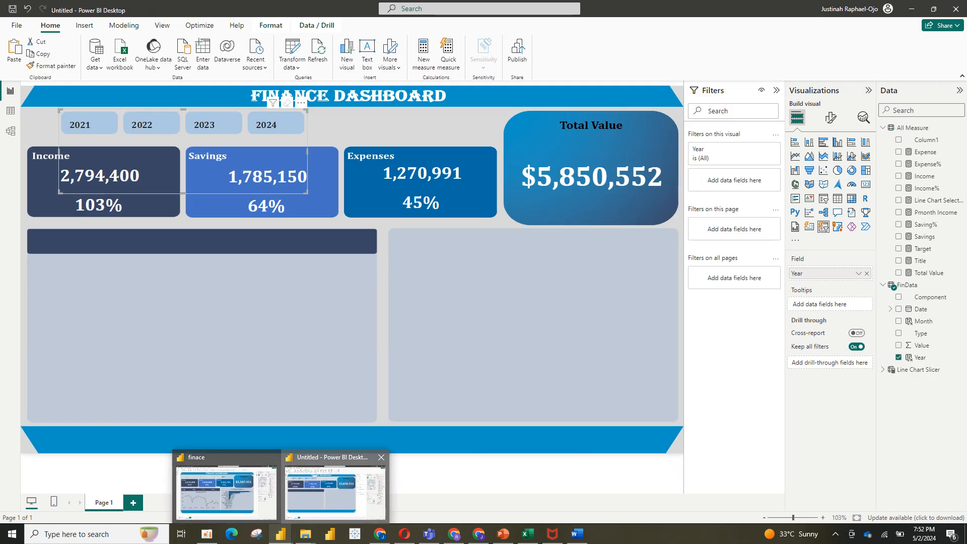
left_click(334, 491)
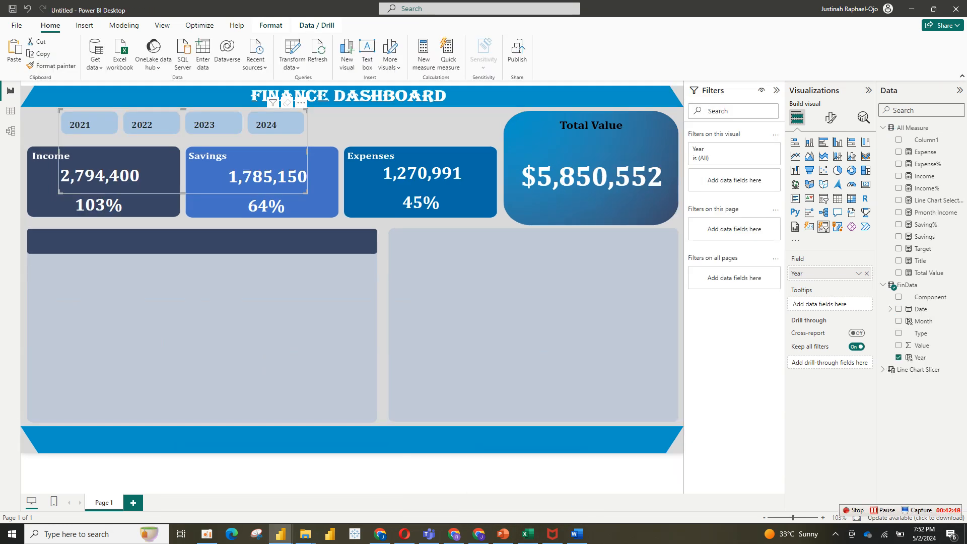
Insert a new-style slicer in the large chart box below the Income card, widen it and collapse the Filters pane.
left_click(335, 476)
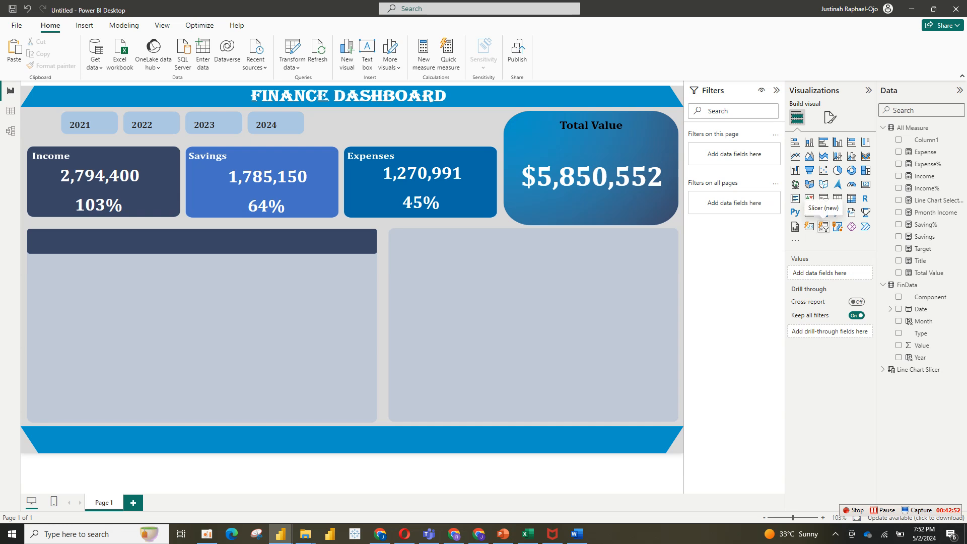
left_click(823, 225)
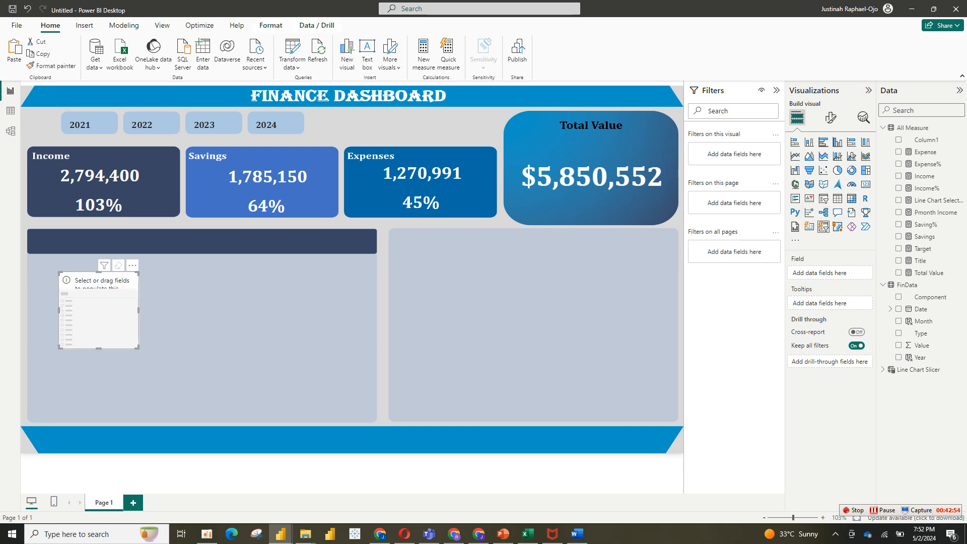
left_click_drag(138, 348, 282, 324)
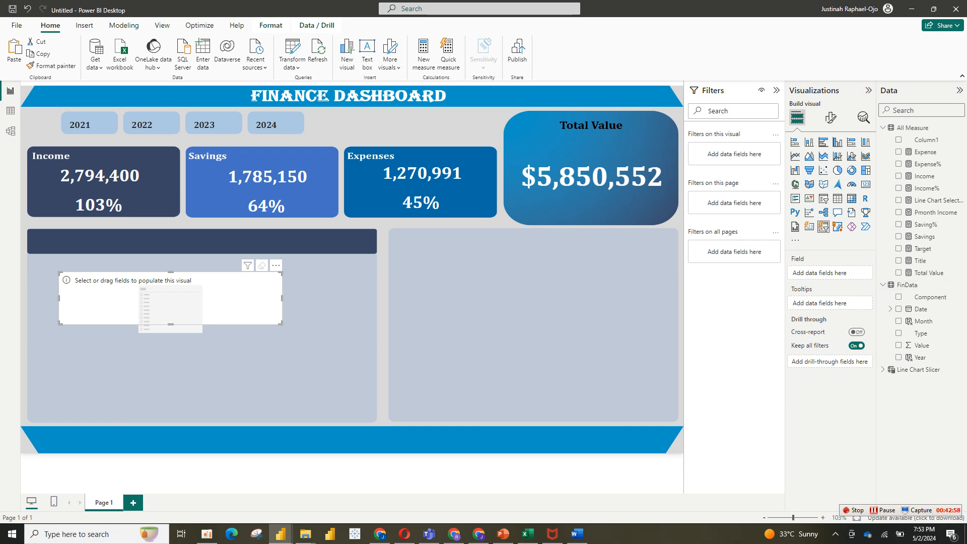
scroll(282, 324, "up", 4)
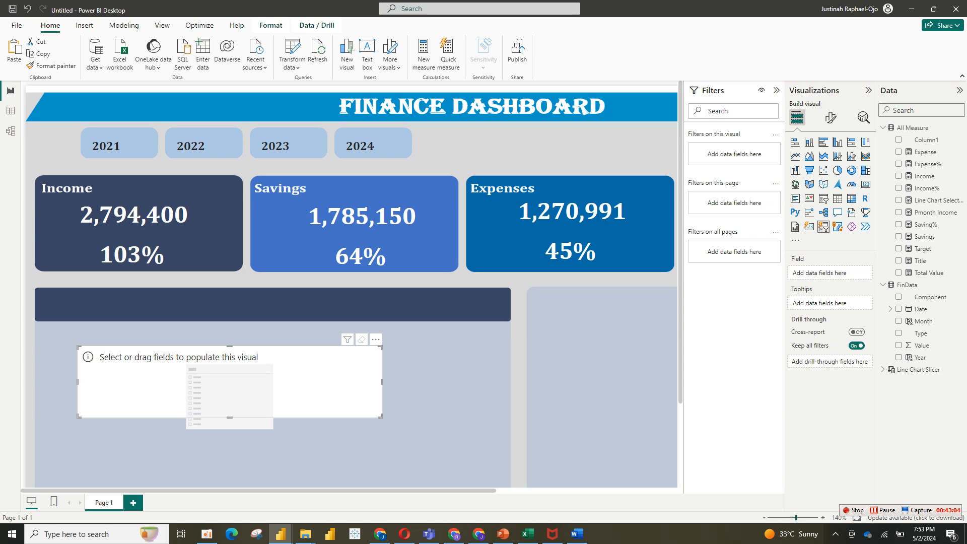
scroll(353, 287, "down", 3)
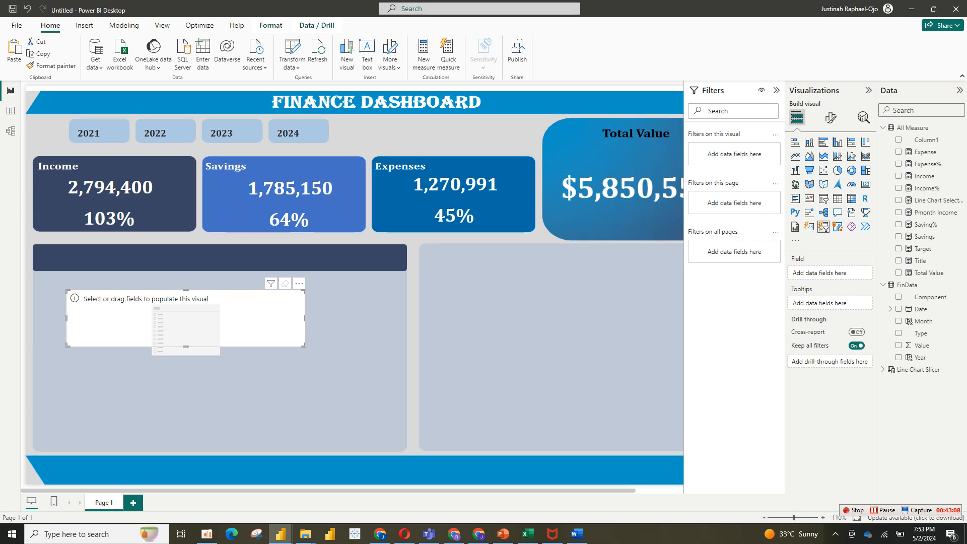
left_click(775, 90)
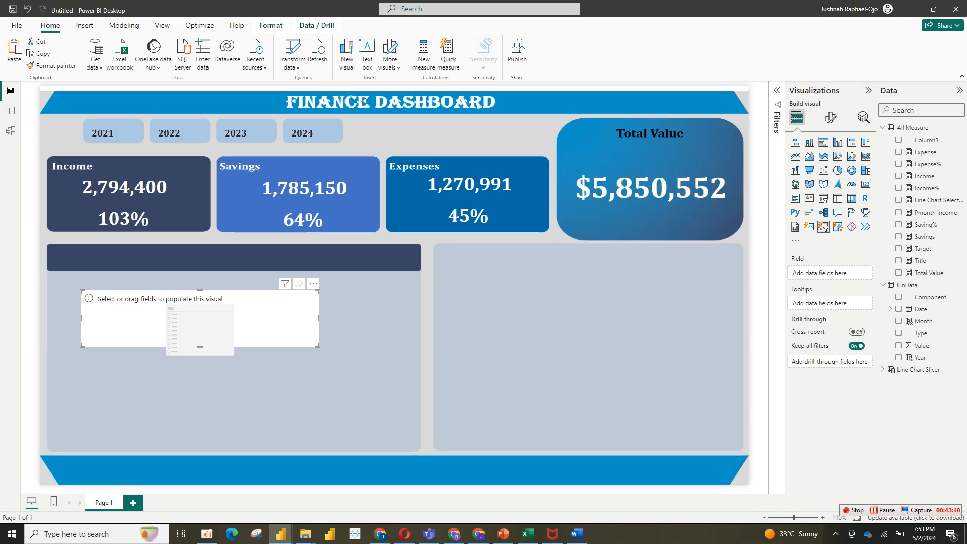
Populate the empty slicer with the Type field from the Line Chart Slicer table.
mouse_move(280, 534)
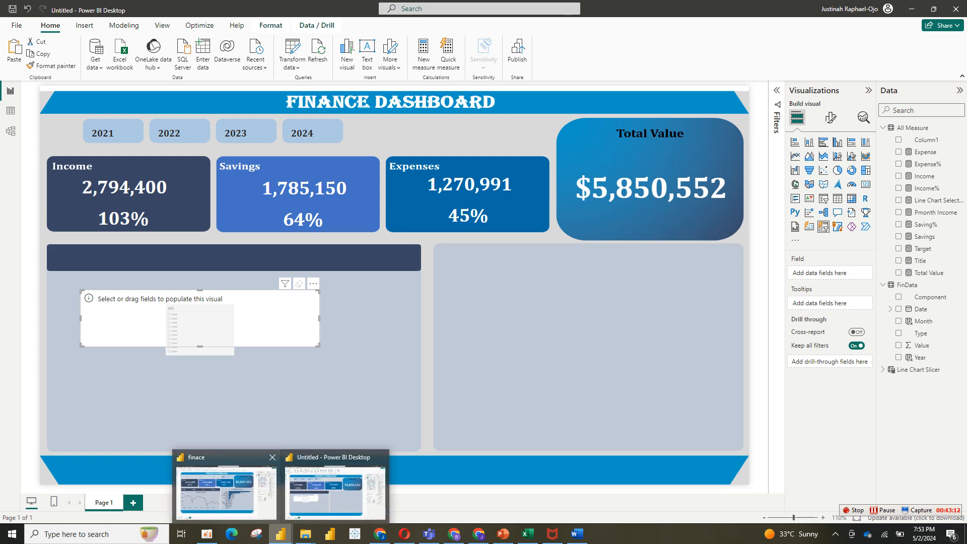
mouse_move(226, 492)
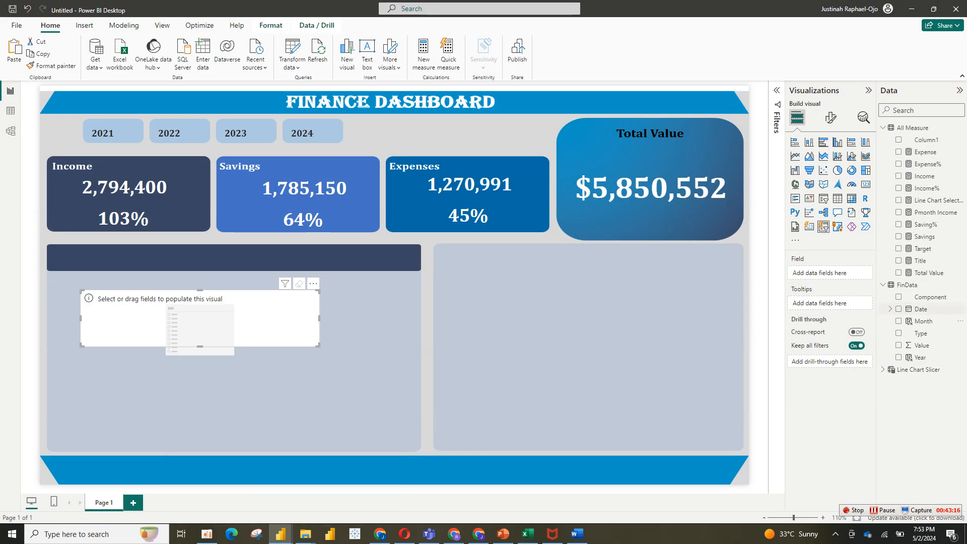
left_click_drag(916, 333, 826, 274)
left_click(883, 369)
left_click_drag(920, 393, 826, 273)
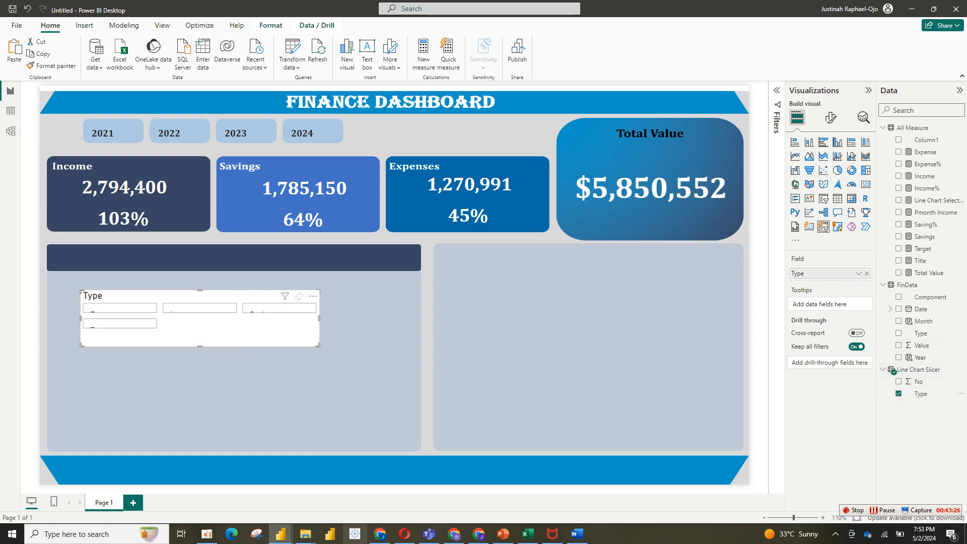
Add the Line Chart Selection measure to the Type slicer's tooltips, as in the finace report, and enlarge the slicer.
mouse_move(226, 492)
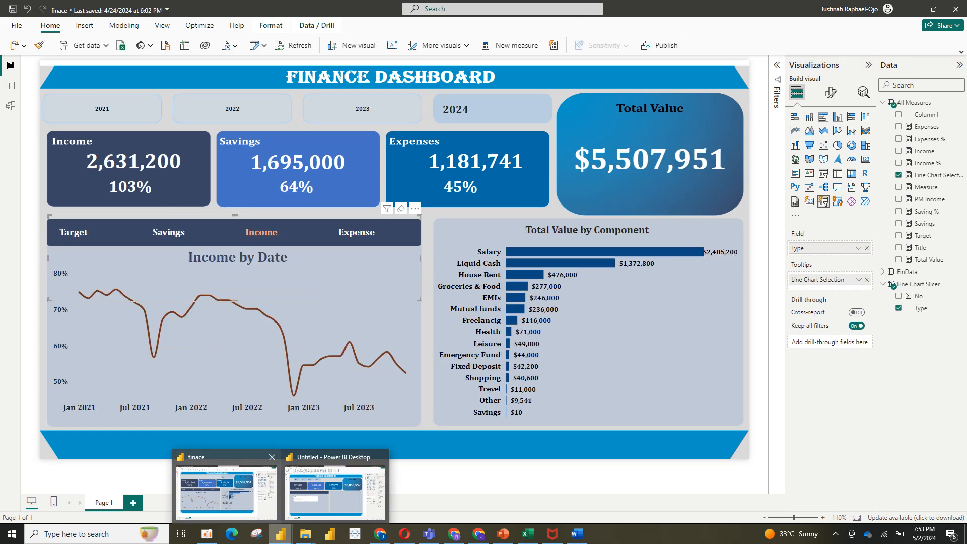
left_click(335, 491)
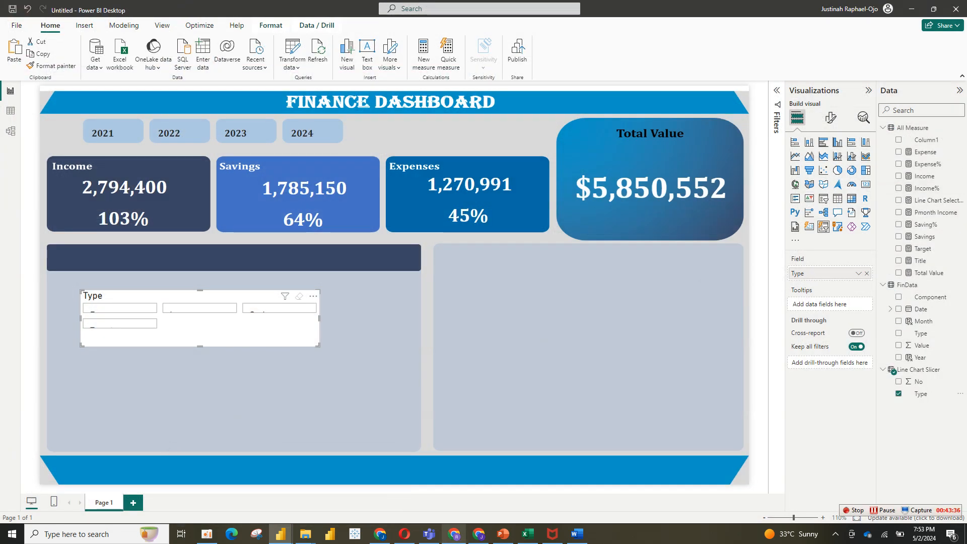
left_click_drag(932, 200, 846, 306)
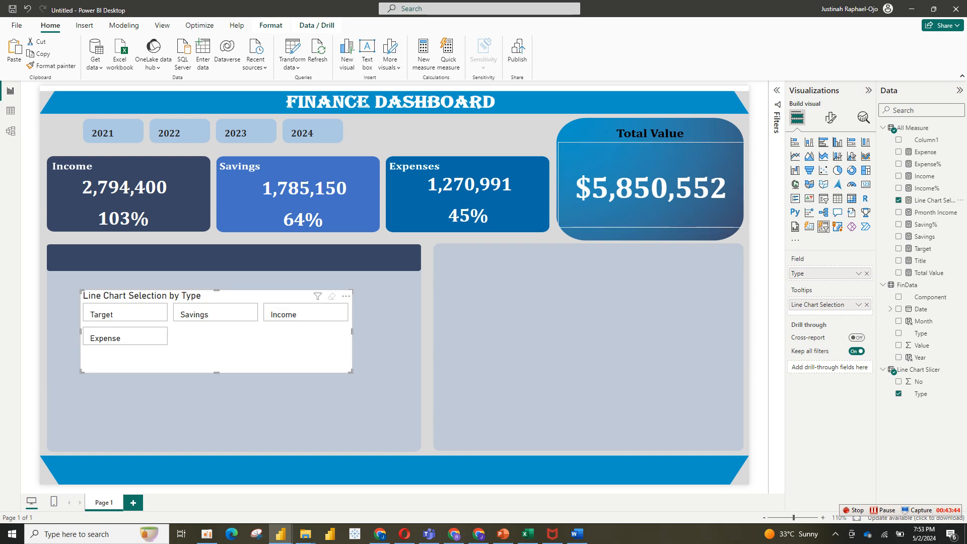
Turn off the button border of the Type slicer and open the button fill settings.
left_click(830, 118)
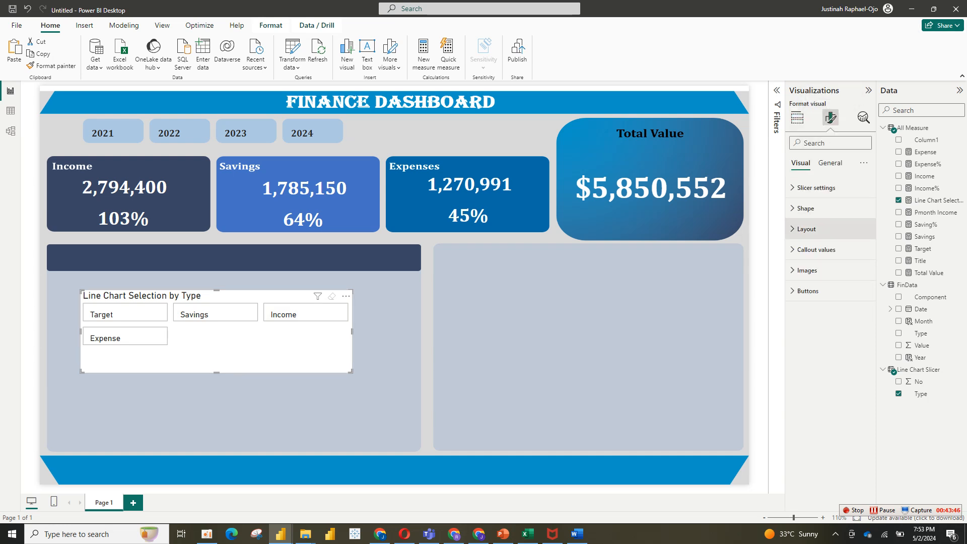
left_click(807, 291)
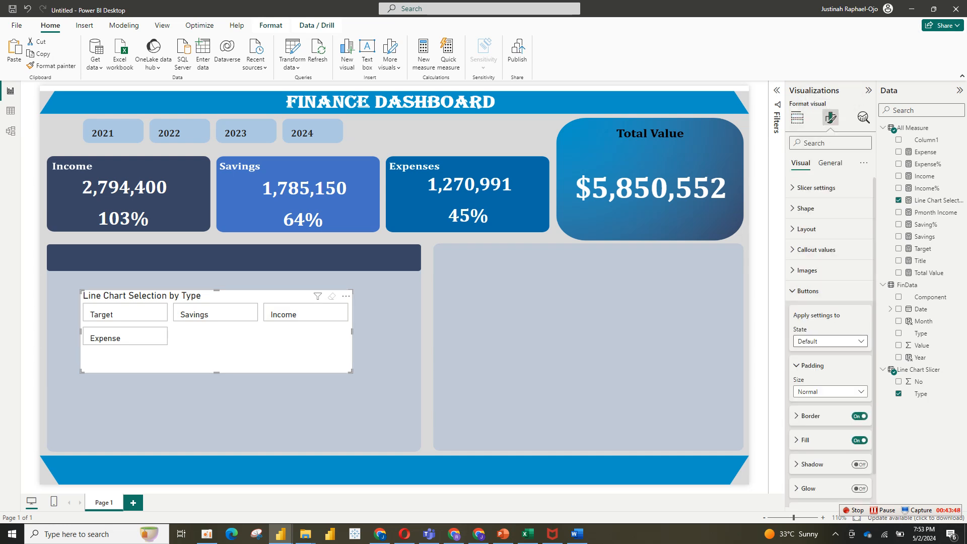
left_click(858, 416)
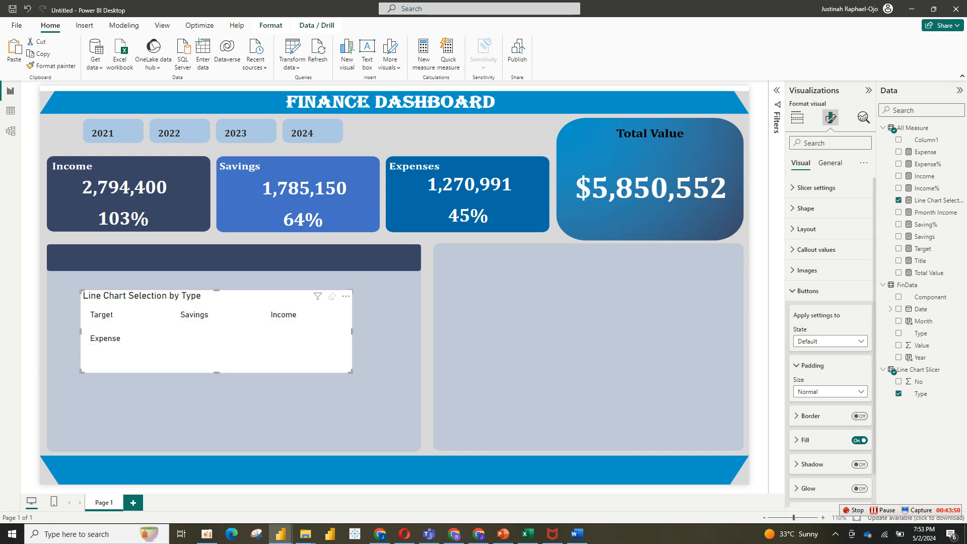
left_click(805, 440)
Turn off the Type slicer's title and background, and return to its button formatting.
left_click(829, 163)
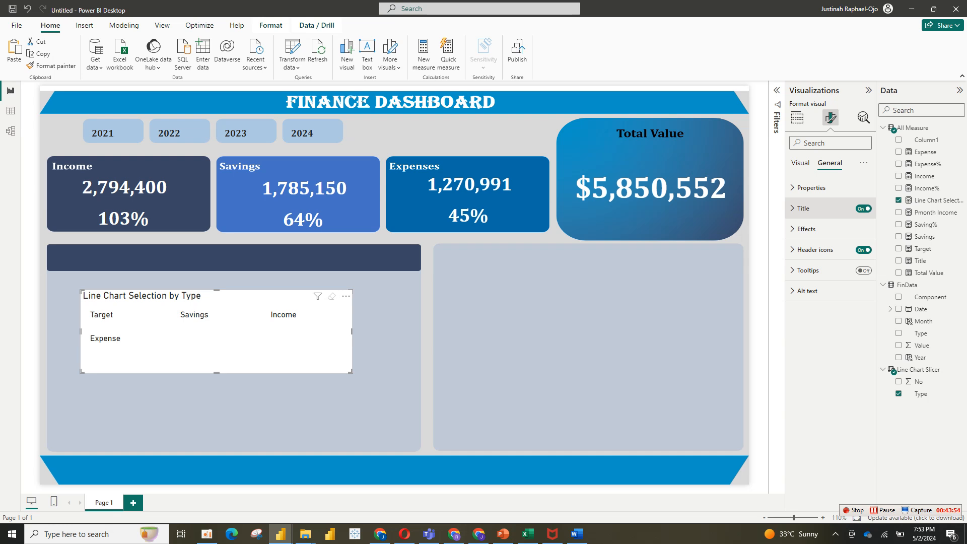
left_click(863, 208)
left_click(805, 229)
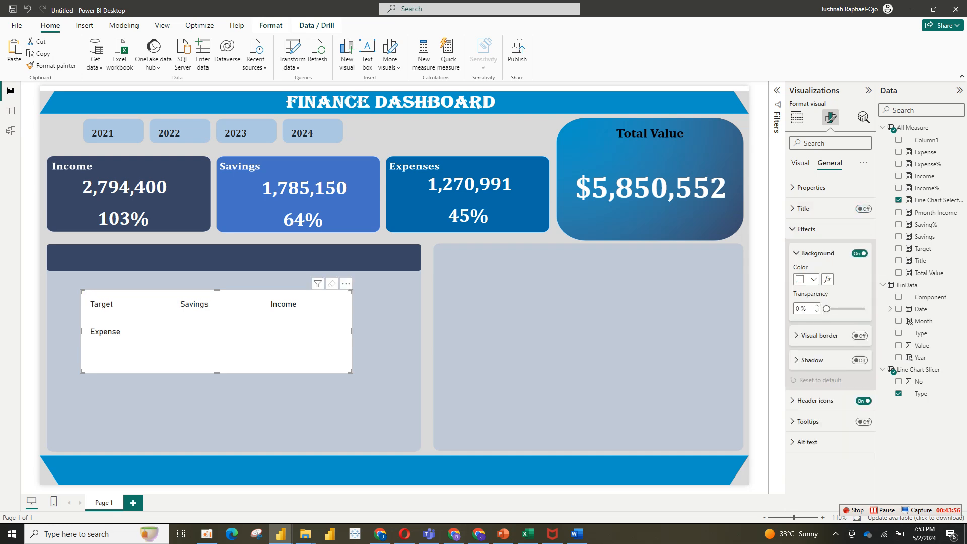
left_click(812, 253)
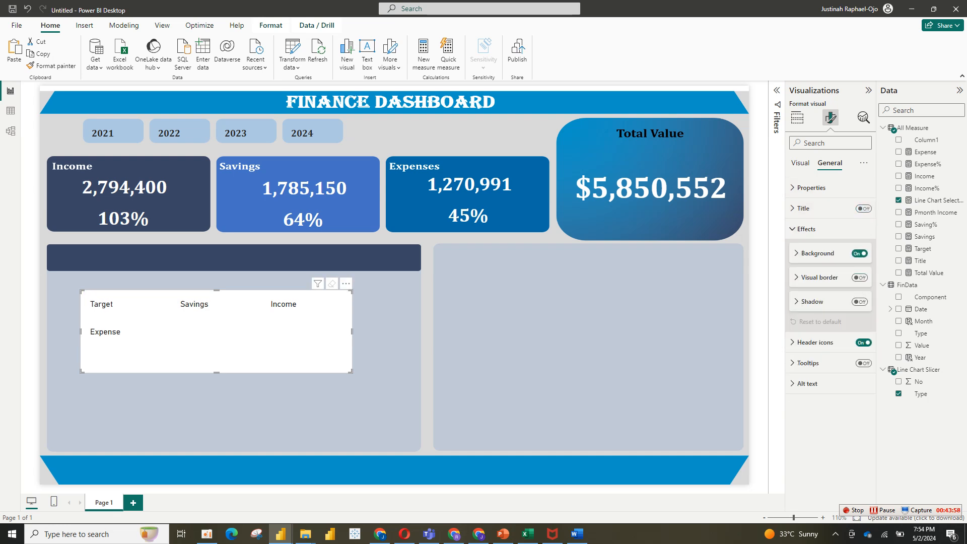
left_click(860, 253)
left_click(800, 163)
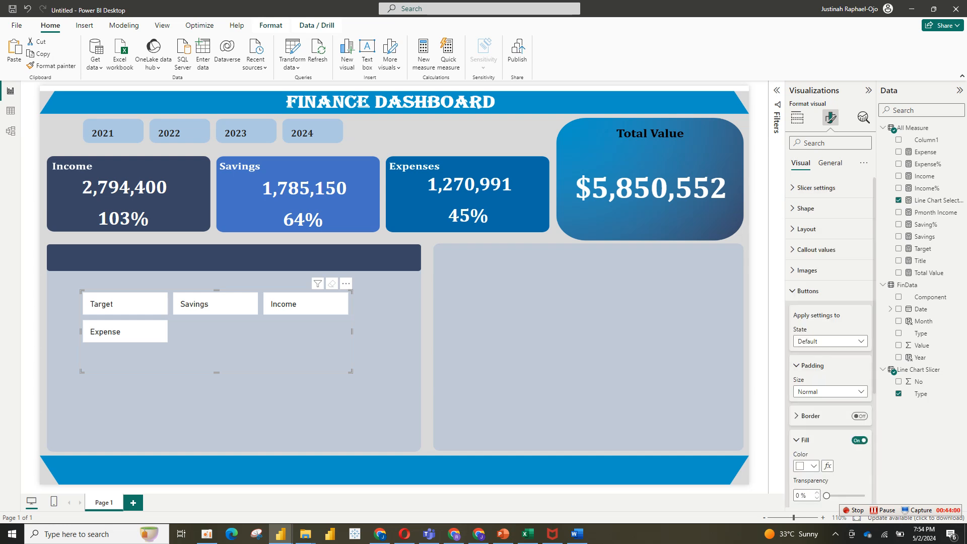
Turn off the Type slicer's button fill and set its layout to 4 columns.
left_click(859, 439)
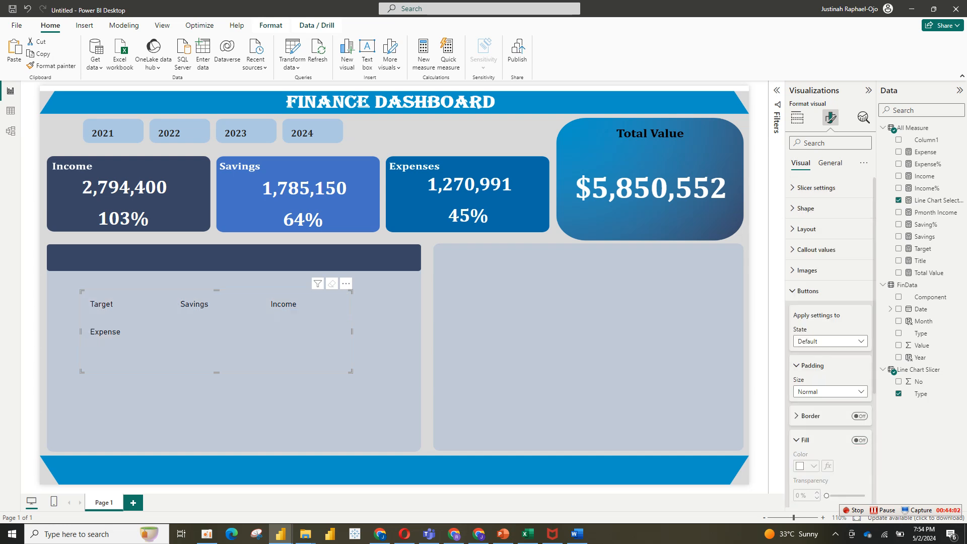
left_click(815, 291)
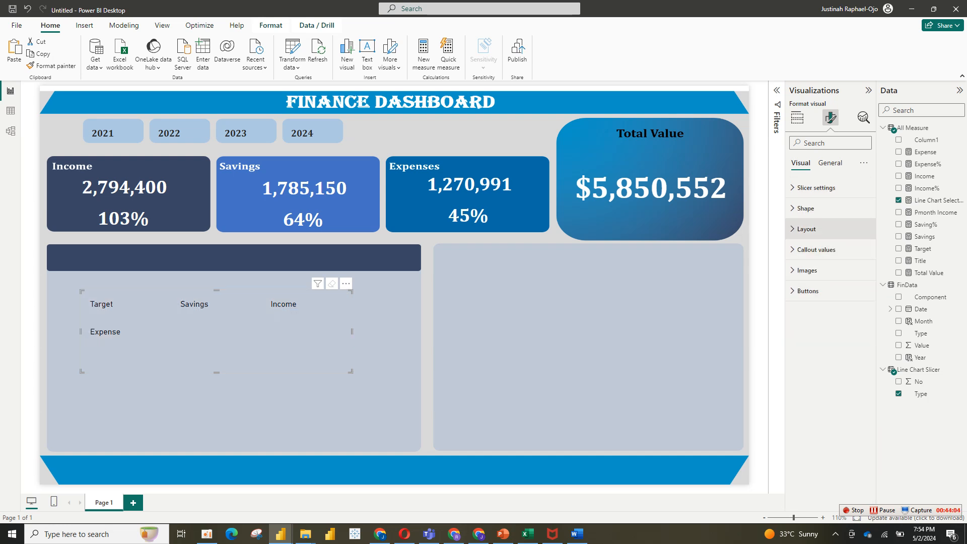
left_click(806, 228)
double_click(797, 333)
type("2")
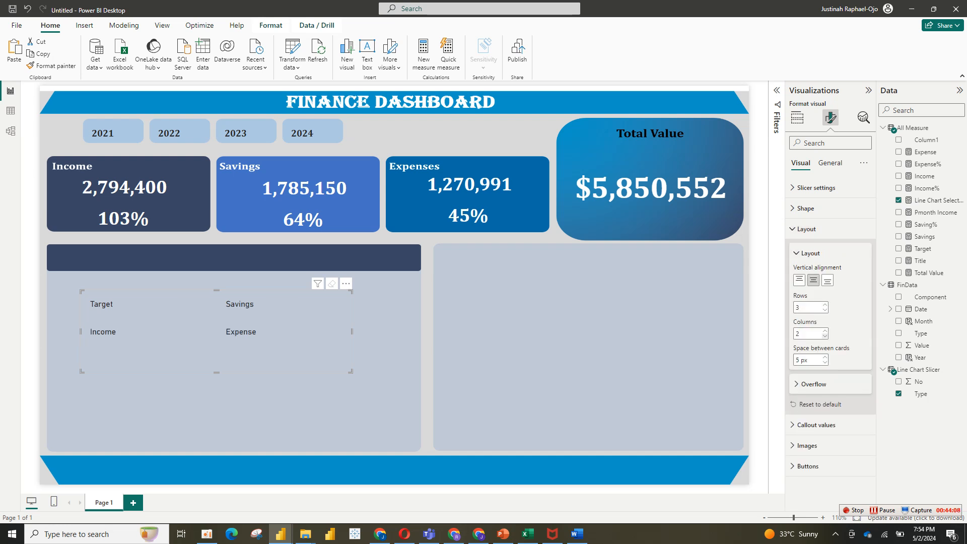
left_click(825, 331)
left_click(825, 331)
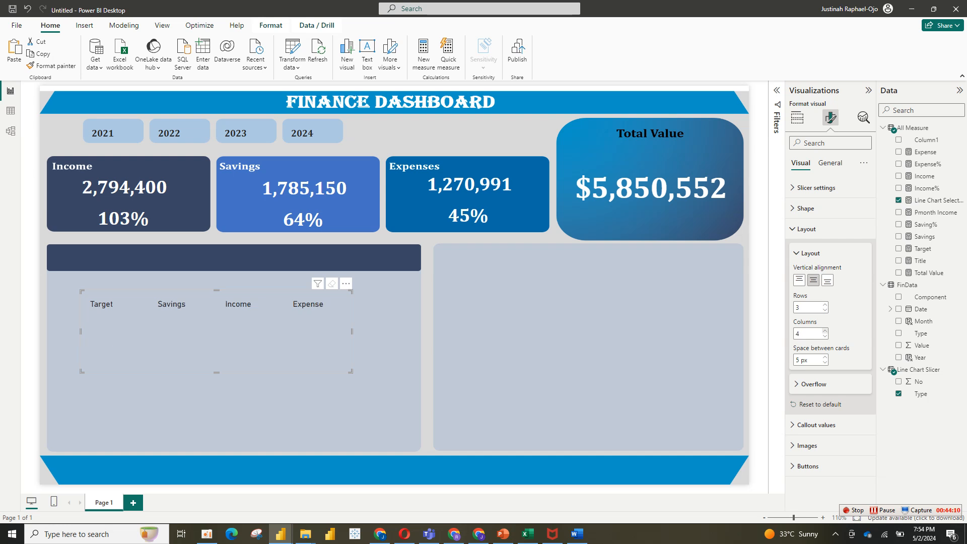
Move the Type slicer onto the dark blue header bar above the chart area and resize it to span the bar's width.
mouse_move(217, 373)
left_mouse_down()
mouse_move(217, 340)
mouse_move(216, 367)
left_mouse_up()
left_click_drag(216, 332, 211, 289)
left_click_drag(347, 285, 417, 285)
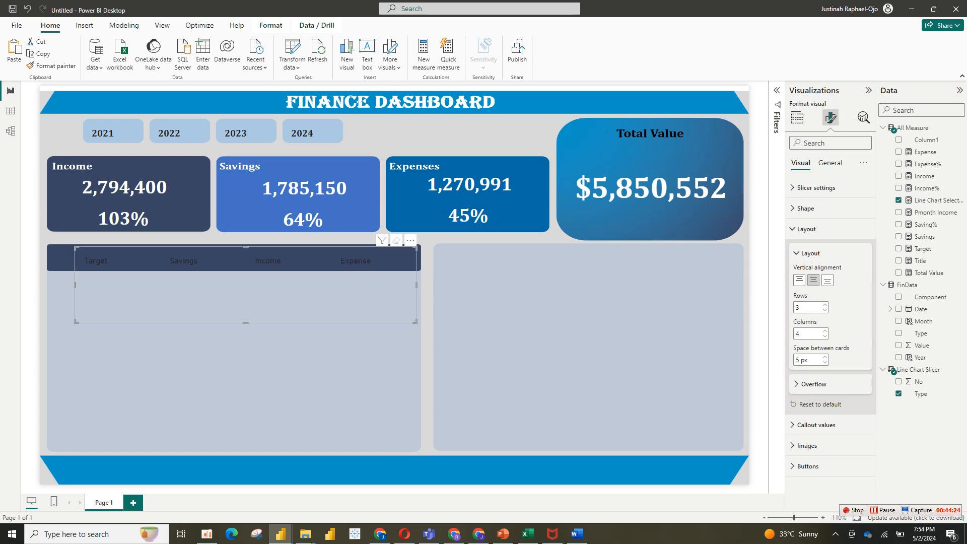
left_click_drag(74, 285, 50, 285)
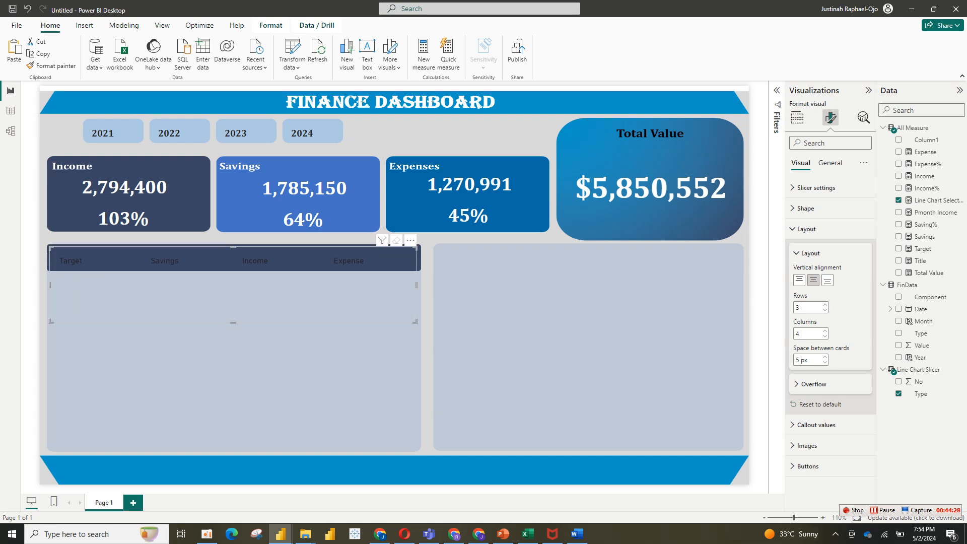
left_click_drag(416, 284, 425, 285)
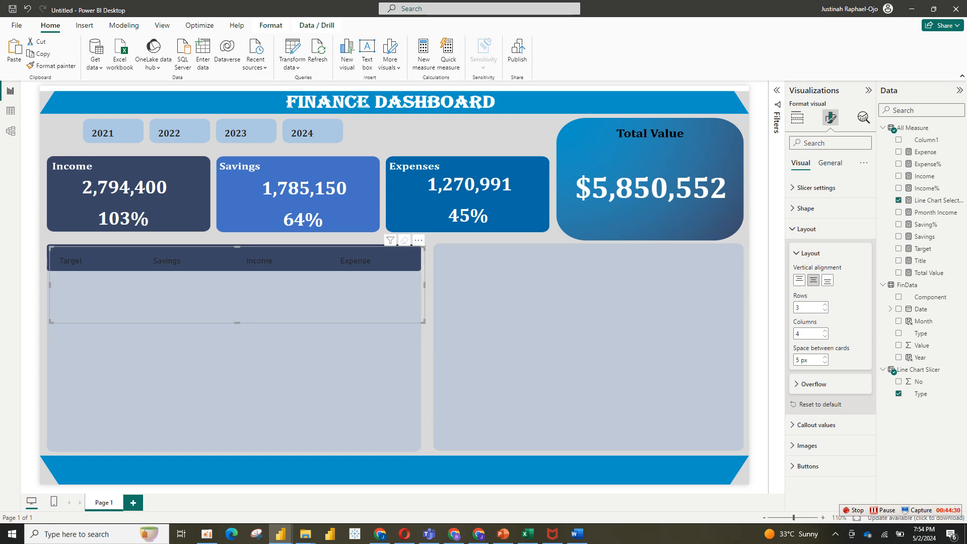
left_click_drag(238, 247, 237, 242)
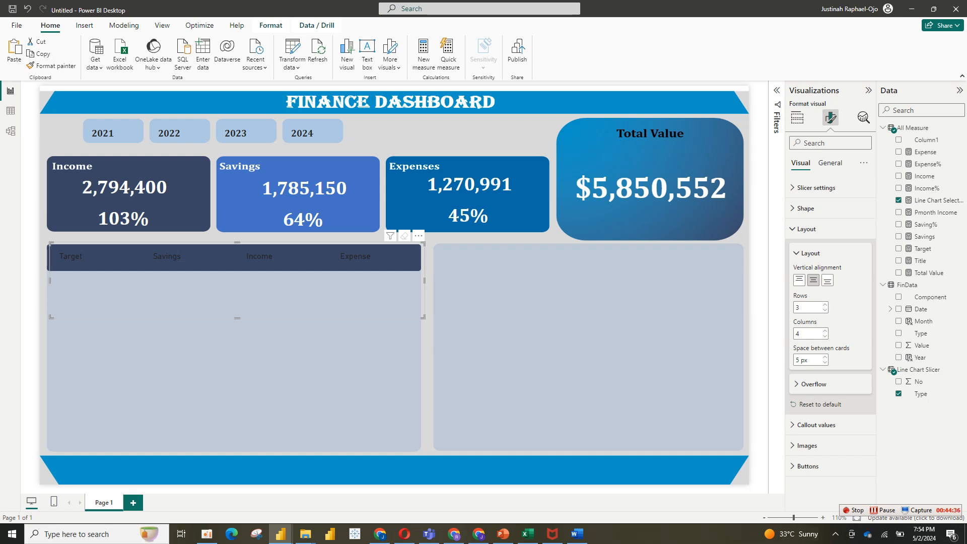
left_click_drag(237, 317, 237, 304)
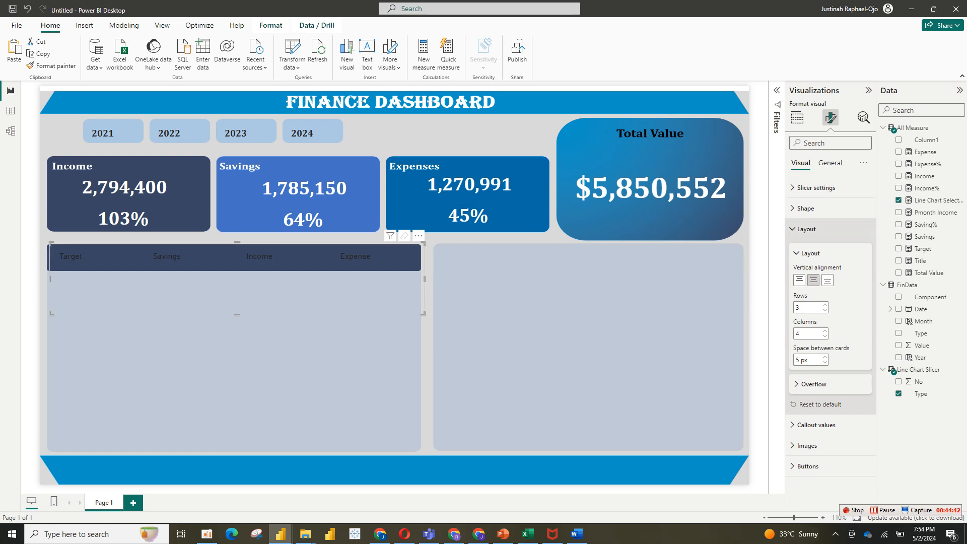
Set the Type slicer's callout value color to white for the Default state.
left_click(806, 228)
left_click(816, 249)
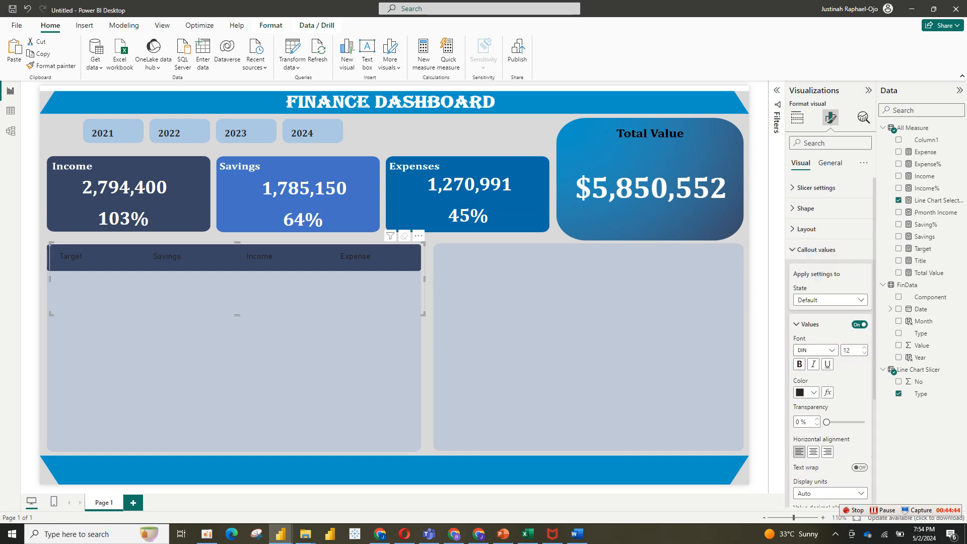
left_click(807, 392)
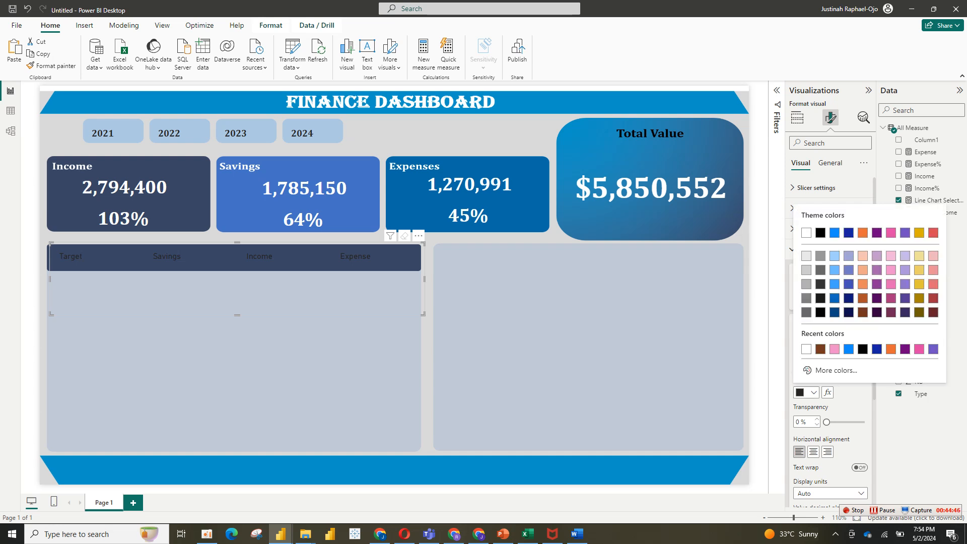
left_click(806, 349)
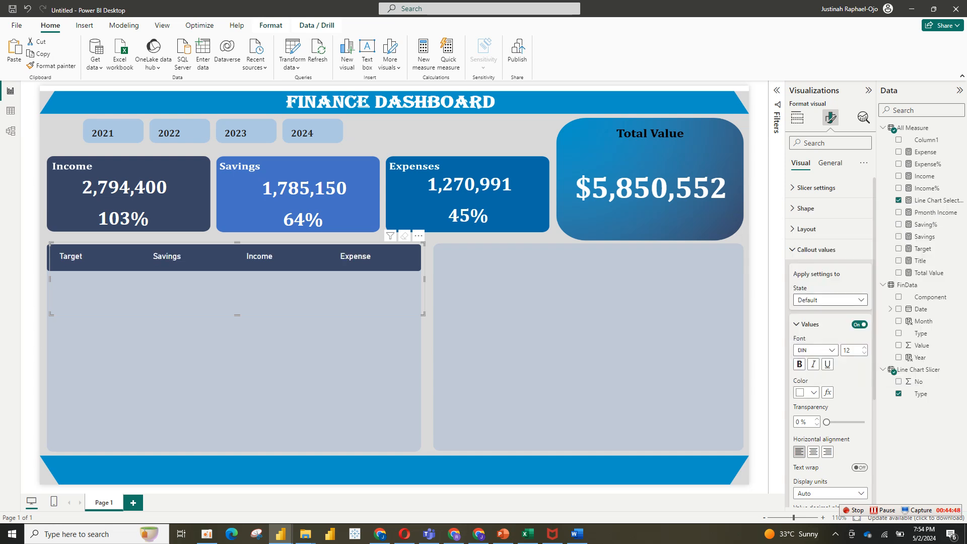
For the Selected state, make the Type slicer's callout values brown and bold.
left_click(830, 299)
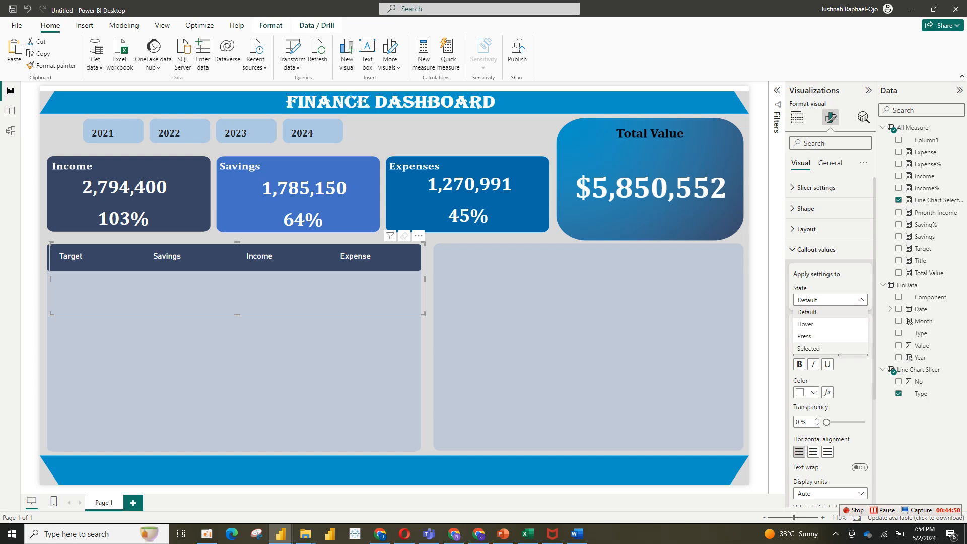
left_click(808, 347)
left_click(806, 392)
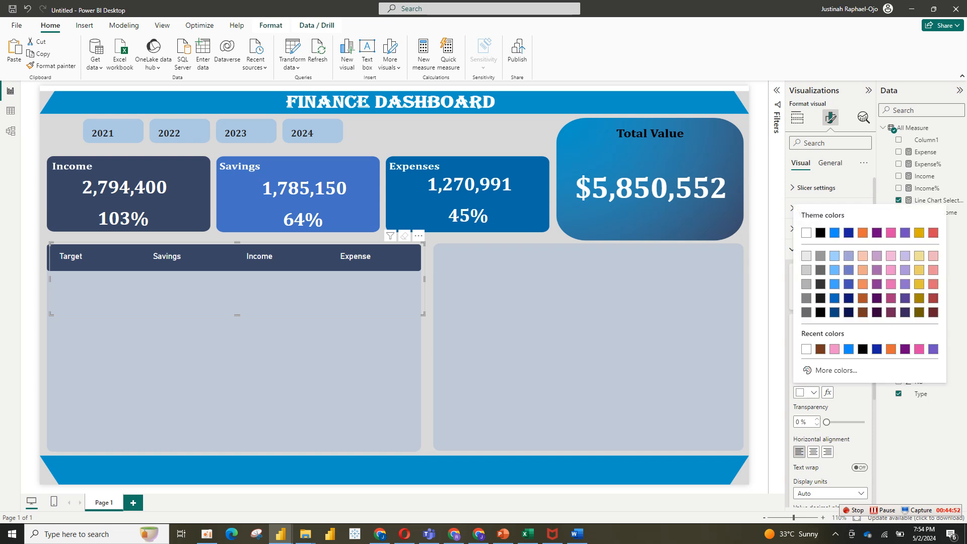
left_click(820, 348)
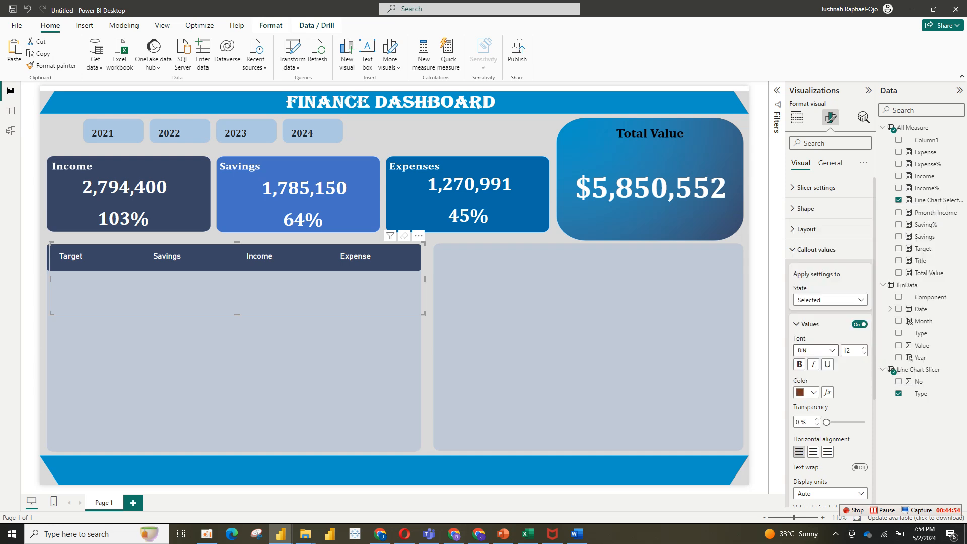
left_click(799, 363)
Set the Default state's callout value font to Cambria, check the Selected state's formatting, and deselect the Type slicer.
left_click(829, 300)
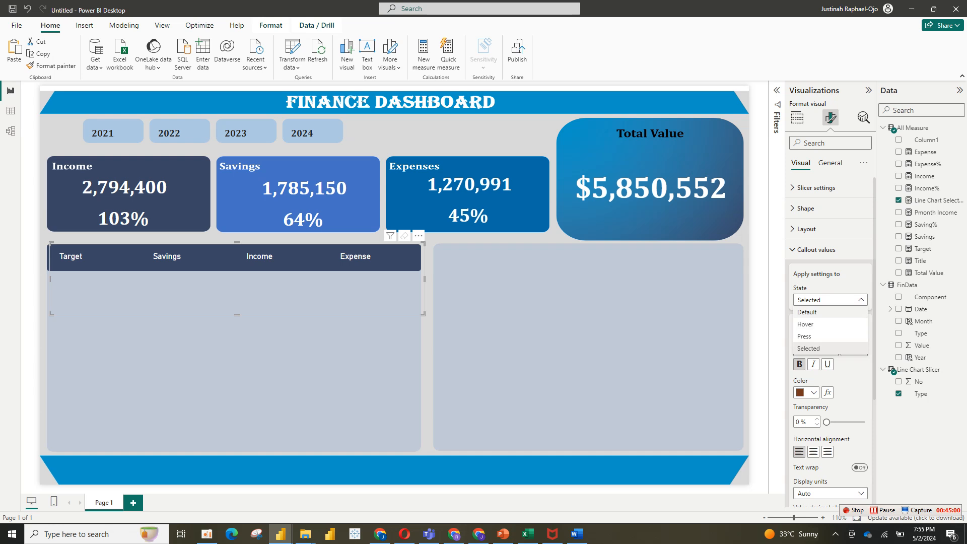
left_click(807, 312)
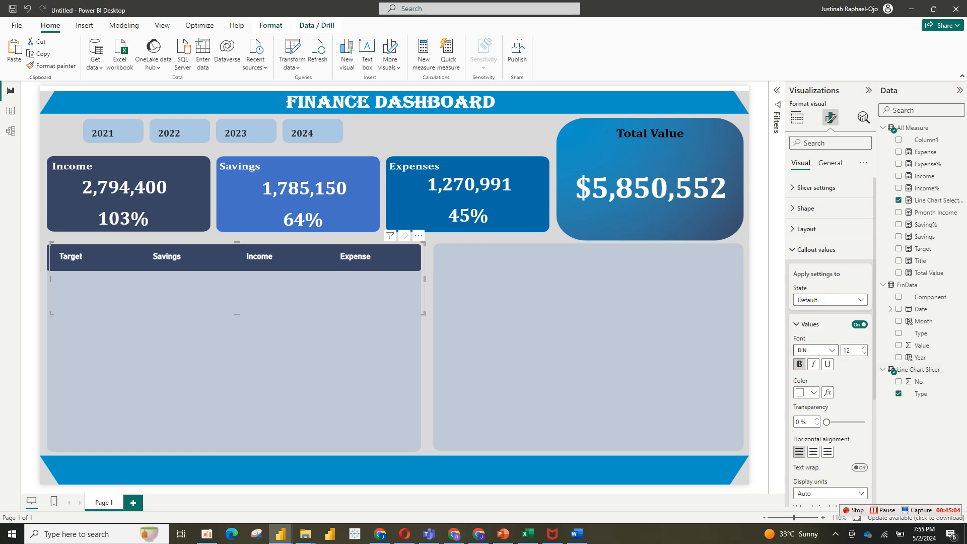
left_click(814, 350)
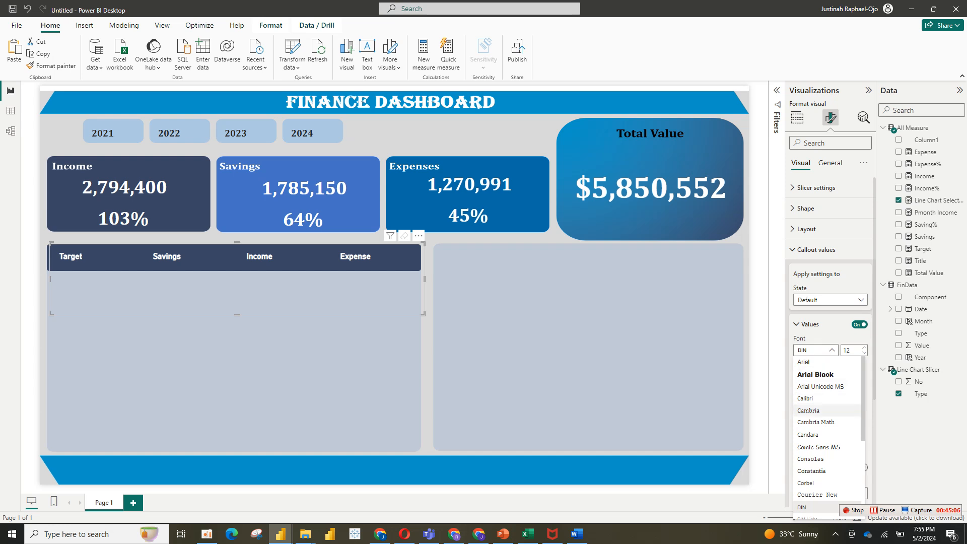
left_click(808, 410)
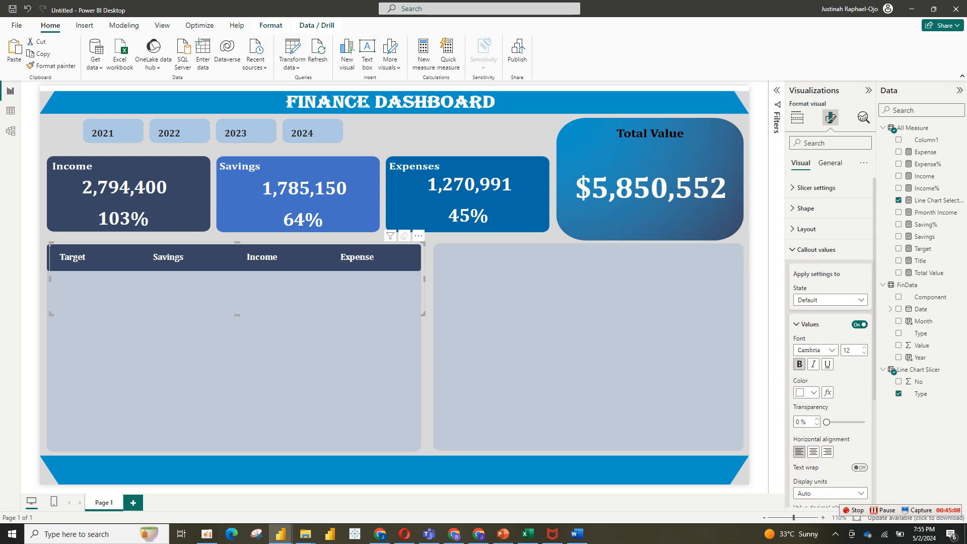
left_click(829, 300)
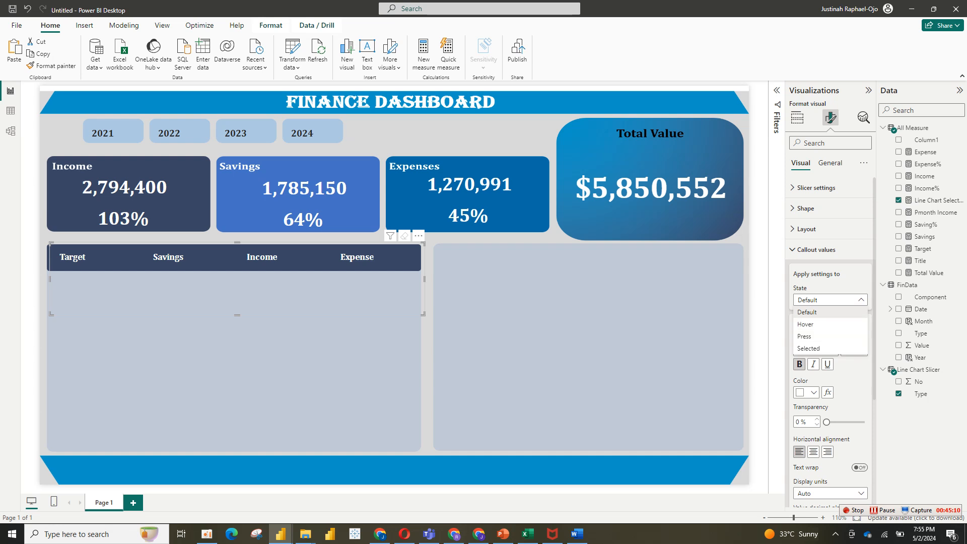
left_click(808, 348)
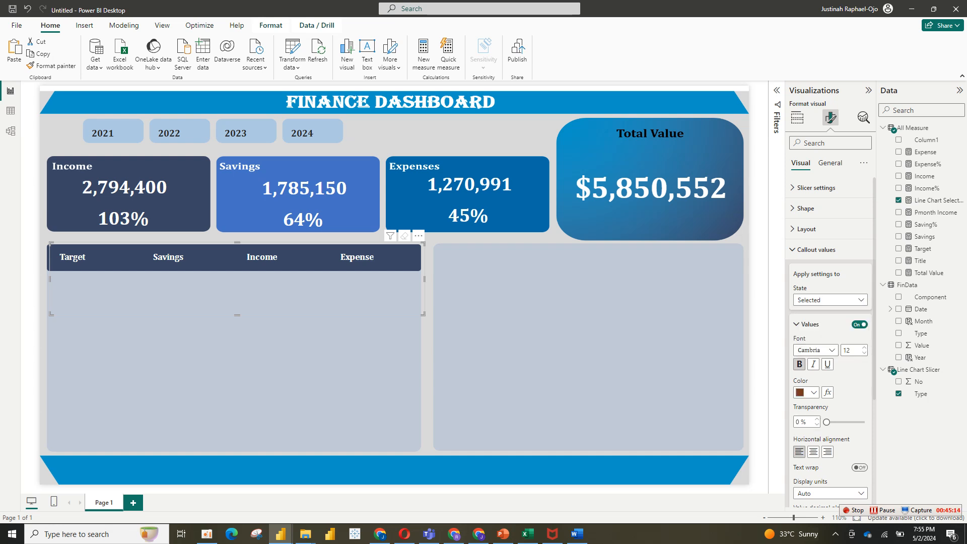
left_click(830, 300)
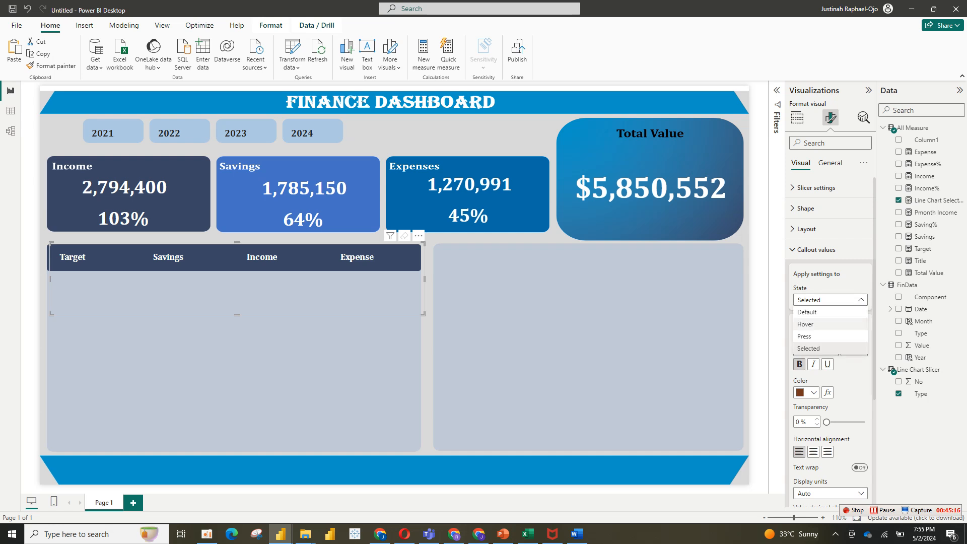
left_click(807, 312)
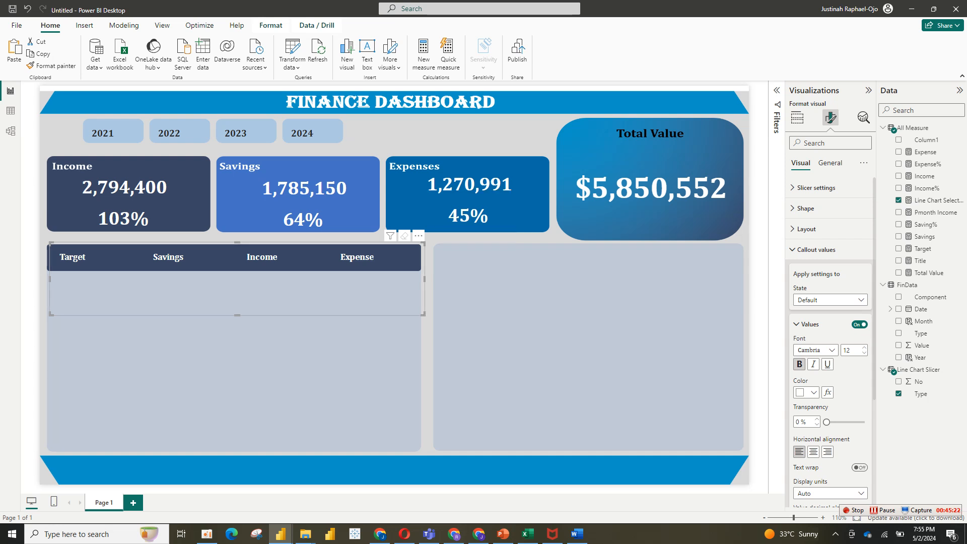
left_click(443, 362)
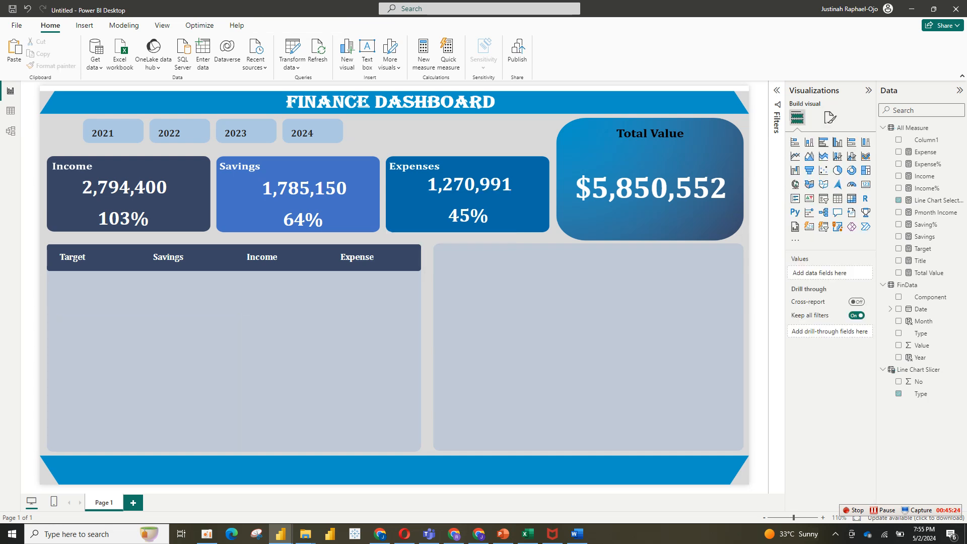
Switch to the finace report to examine the fields used by its line chart, and return to the Untitled report.
mouse_move(527, 533)
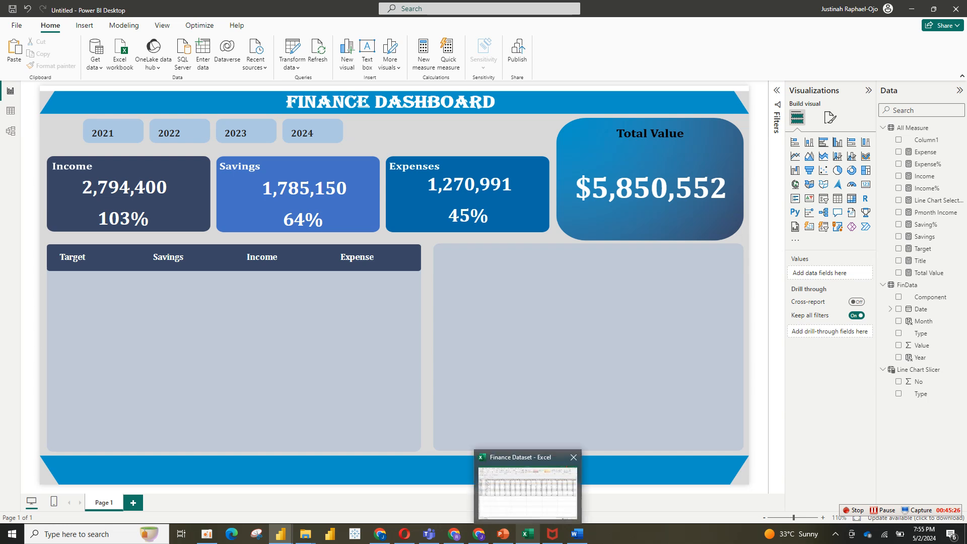
mouse_move(306, 534)
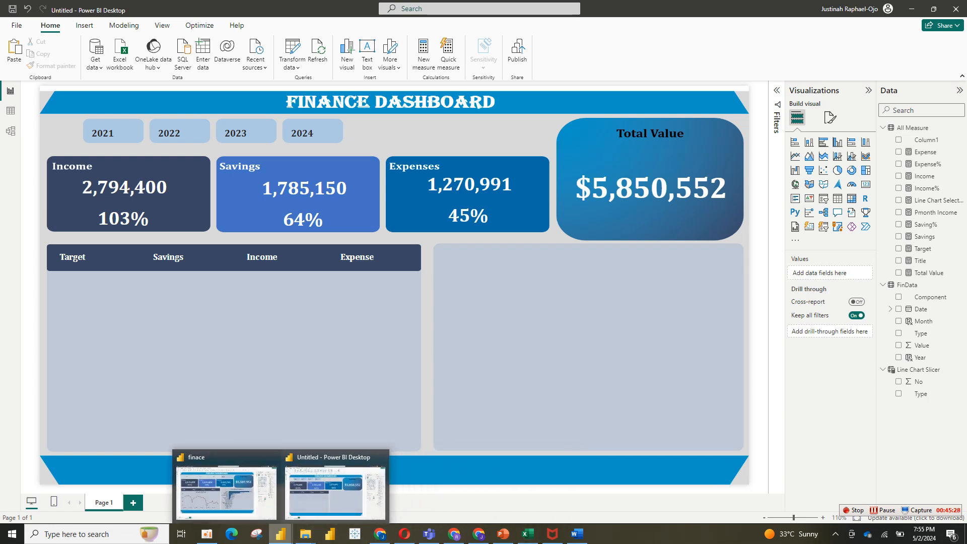
left_click(226, 495)
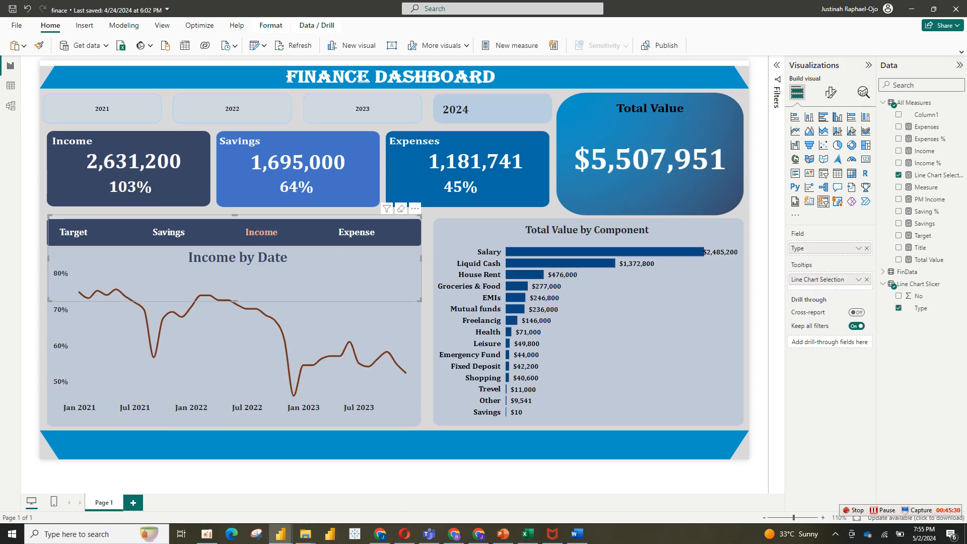
left_click(410, 333)
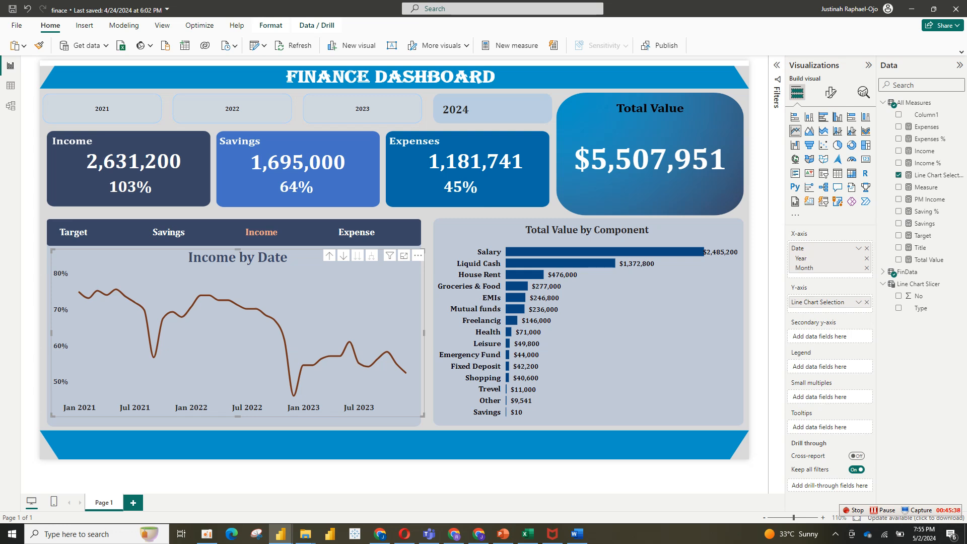
mouse_move(528, 533)
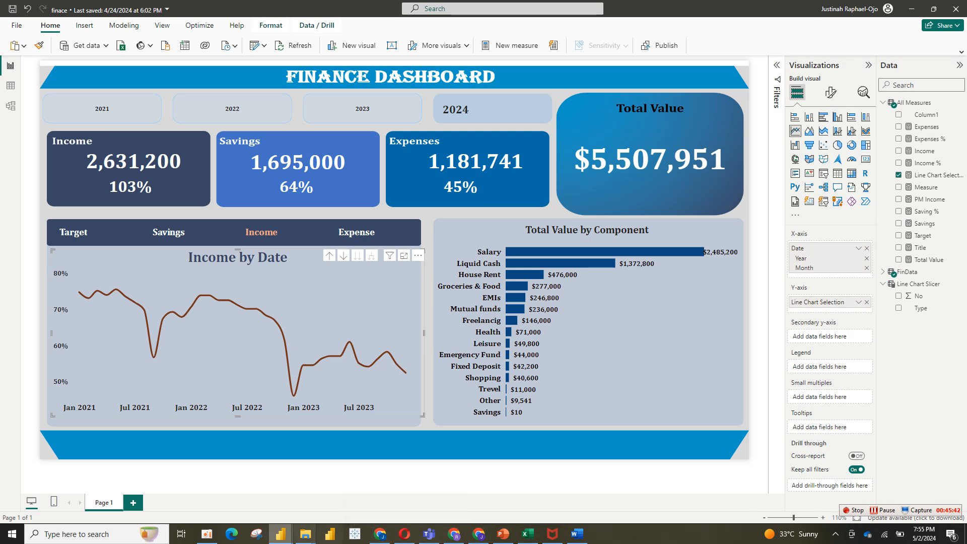
mouse_move(281, 533)
left_click(337, 483)
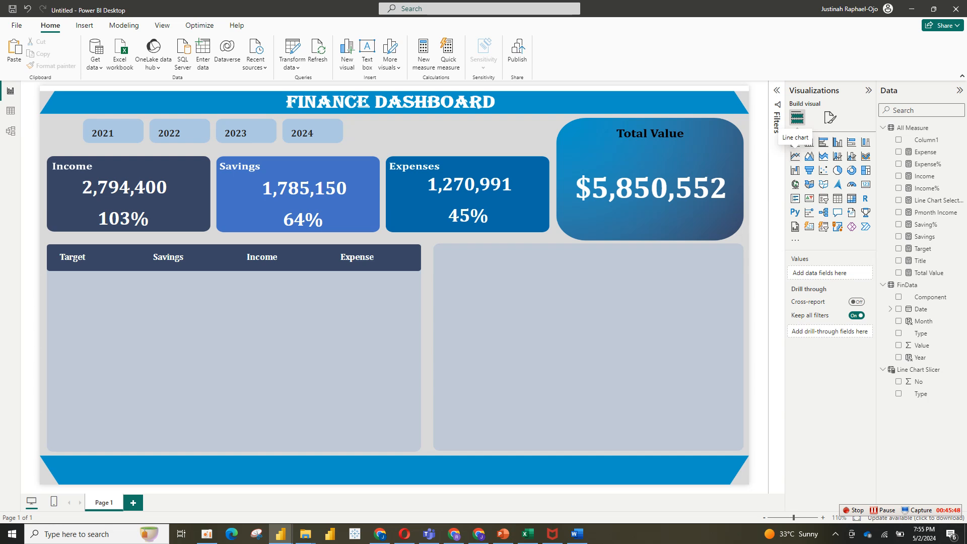
Insert a line chart and resize it to fill the panel area beneath the Type slicer.
left_click(795, 155)
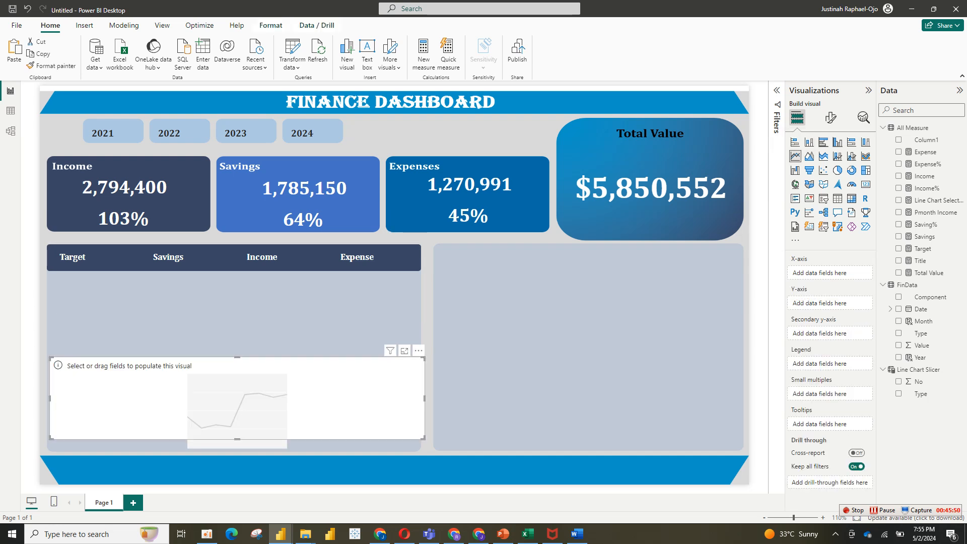
left_click_drag(424, 358, 415, 271)
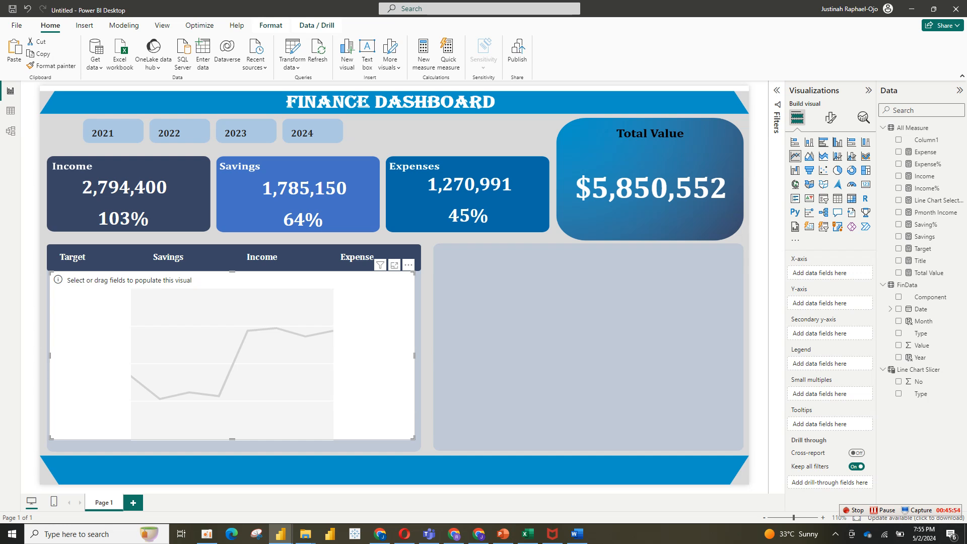
left_click_drag(414, 438, 415, 444)
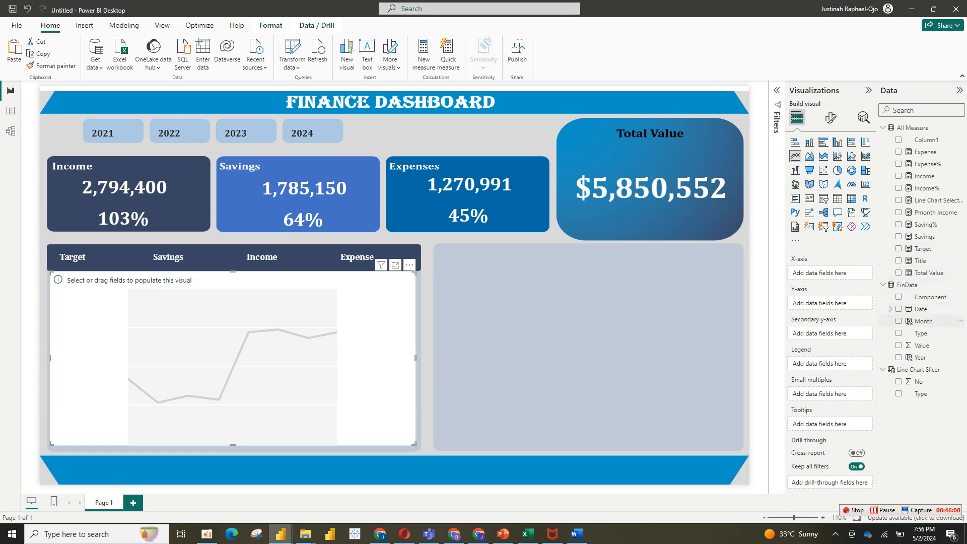
Plot Line Chart Selection on the line chart's Y-axis against Date on the X-axis, keeping only the Year and Month levels.
left_click(899, 309)
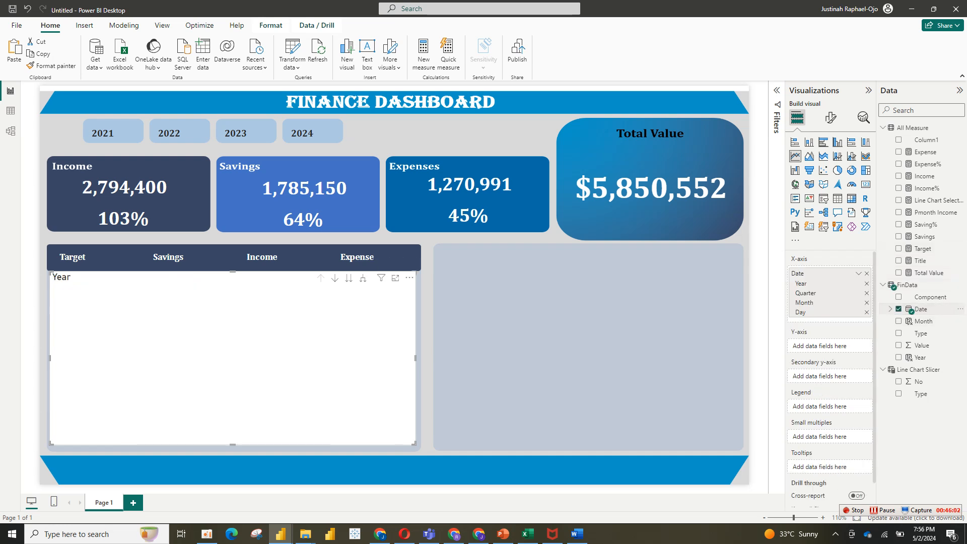
left_click(866, 312)
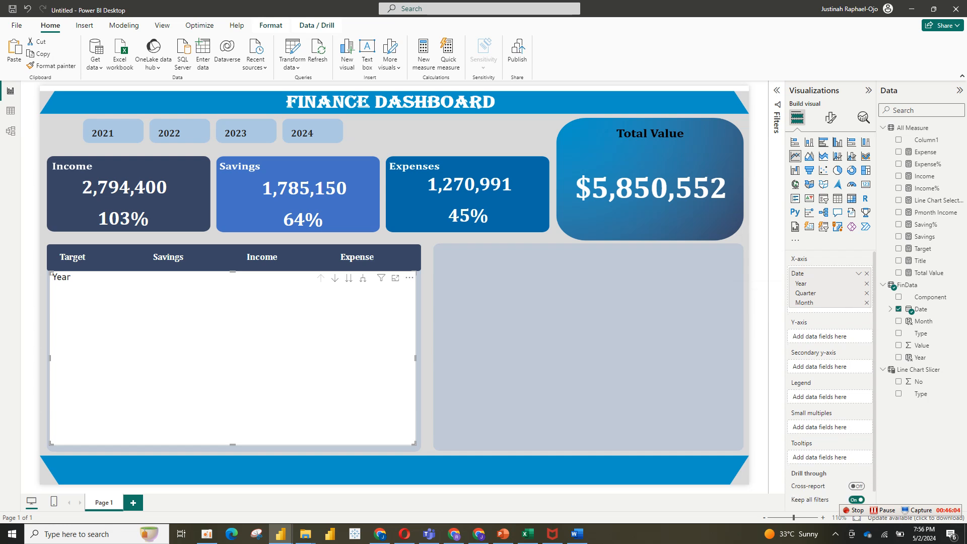
left_click(867, 293)
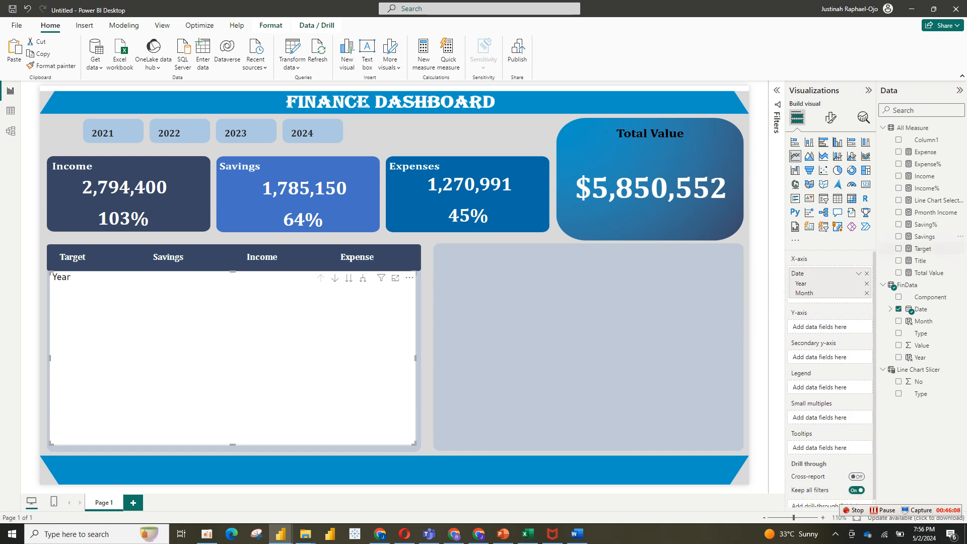
left_click_drag(932, 200, 825, 327)
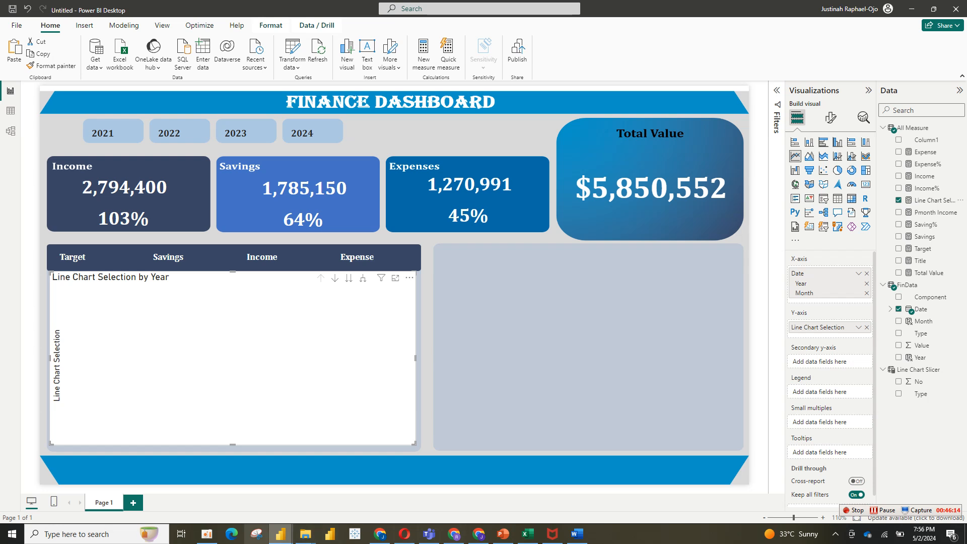
Switch to the finace report to compare its finished line chart, and return to the Untitled report.
mouse_move(280, 534)
mouse_move(226, 492)
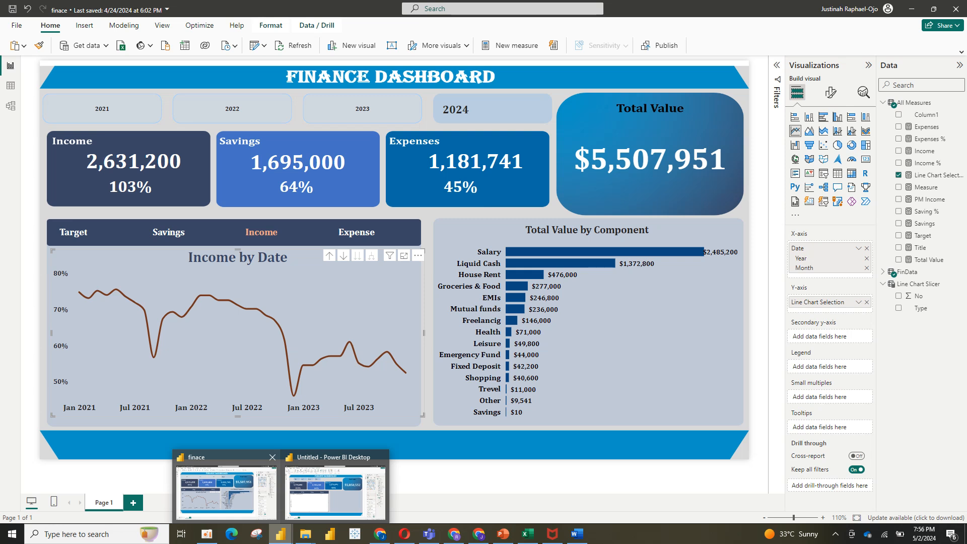
left_click(227, 492)
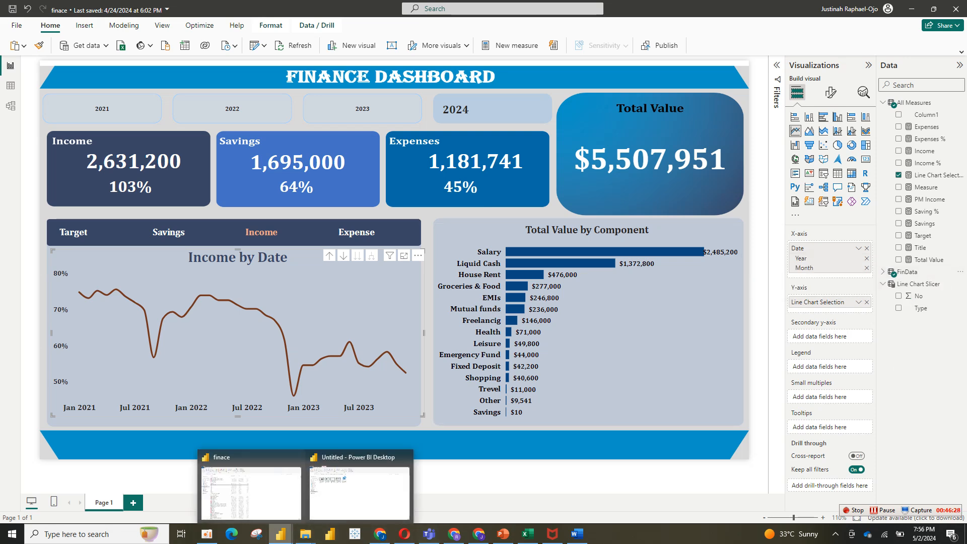
left_click(345, 491)
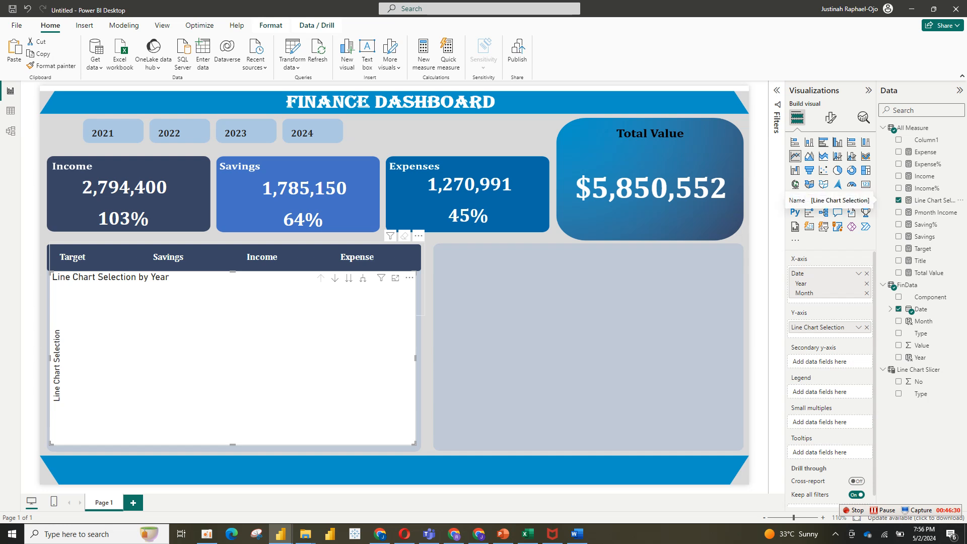
Test the line chart with the Income, Expense, Savings and Target options of the Type slicer, ending on Income.
left_click(262, 257)
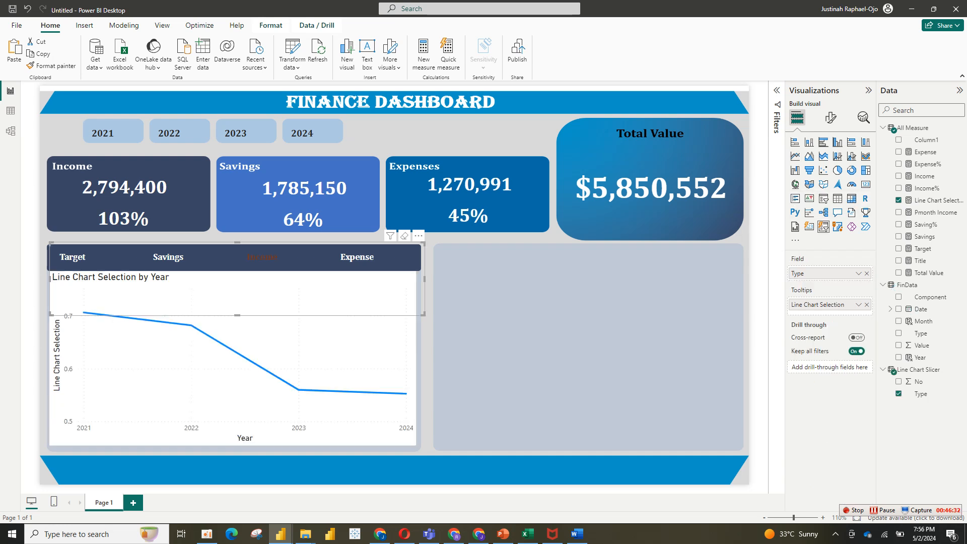
left_click(357, 257)
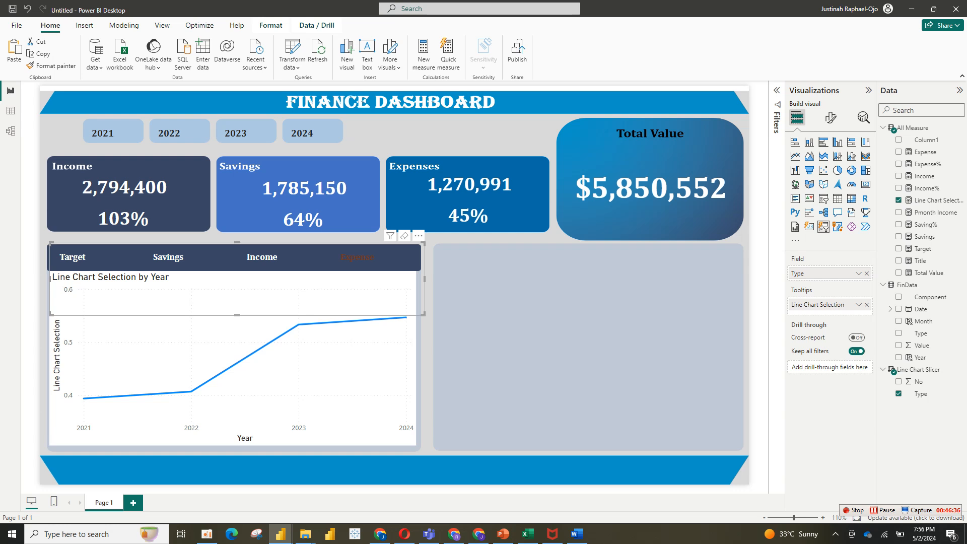
left_click(168, 258)
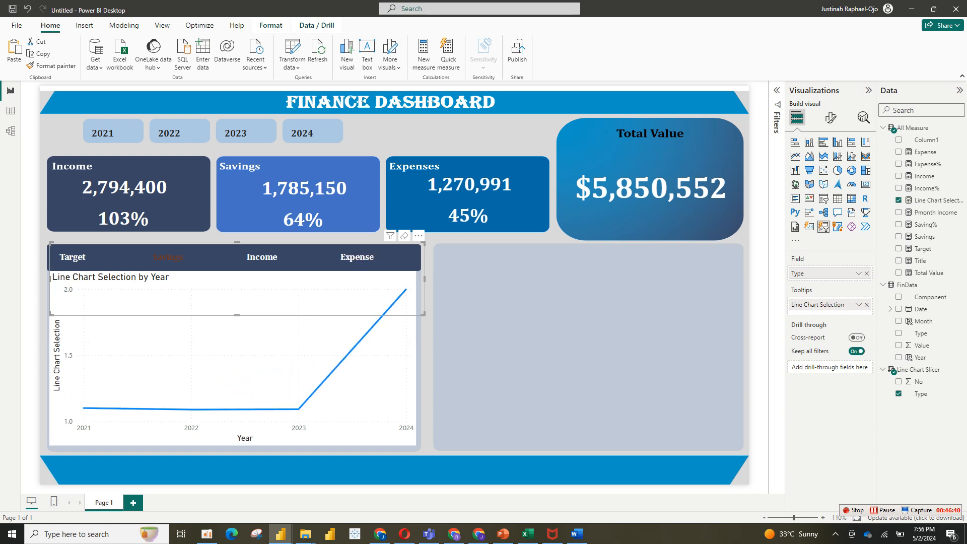
left_click(72, 257)
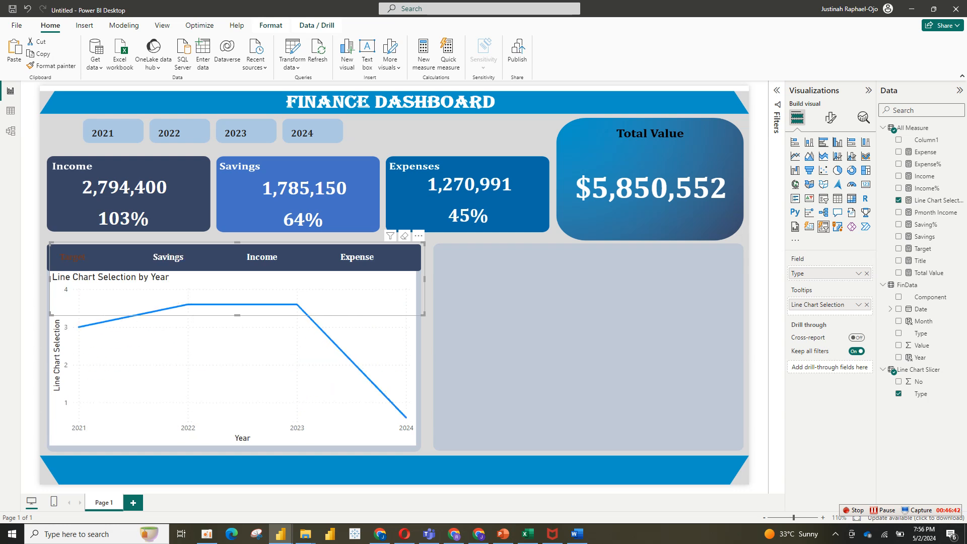
left_click(261, 258)
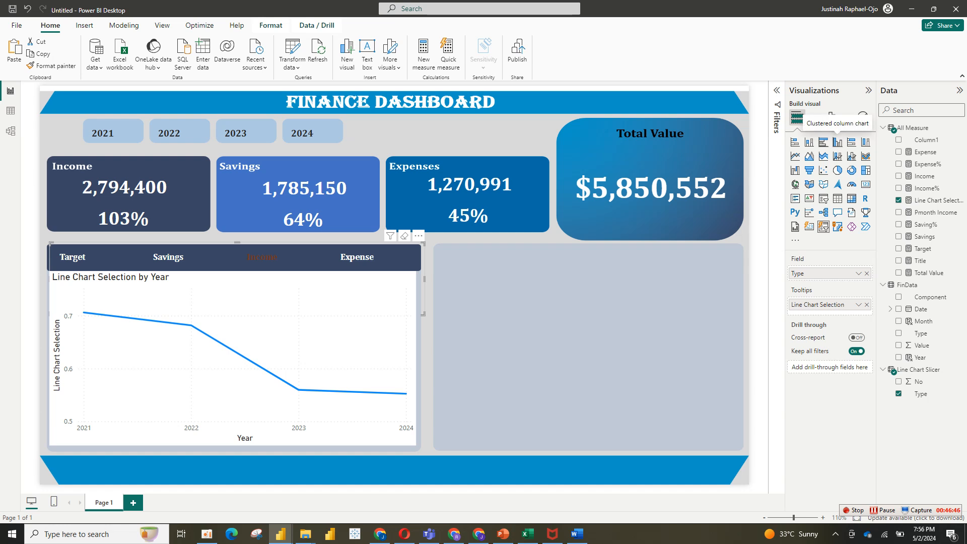
For the Selected state, set the Type slicer's callout value color to #f5c4af (Theme color 3, 60% lighter).
left_click(830, 117)
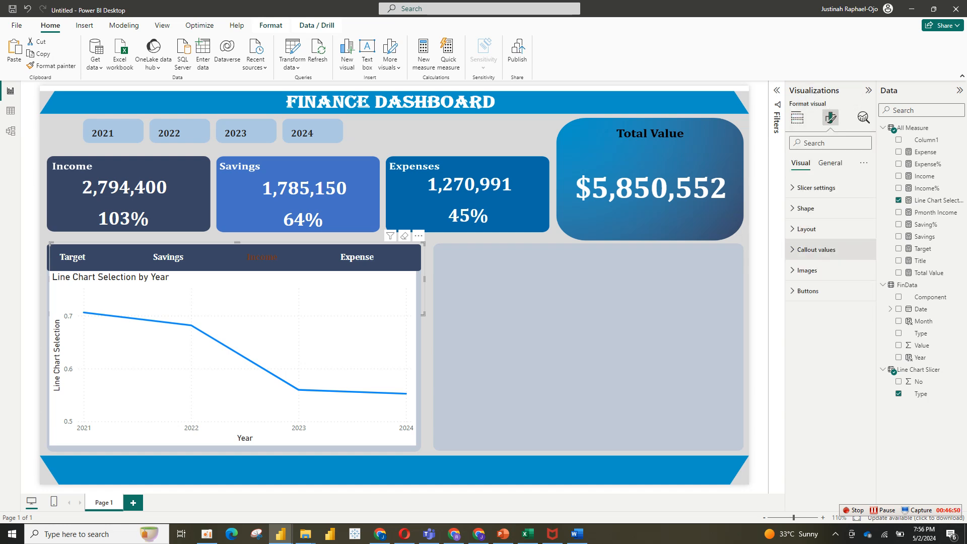
left_click(815, 250)
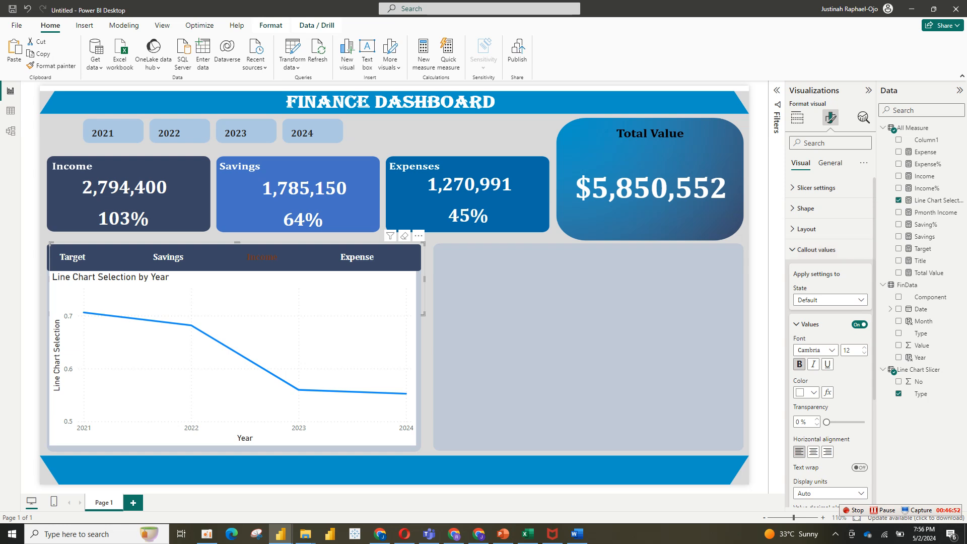
left_click(816, 249)
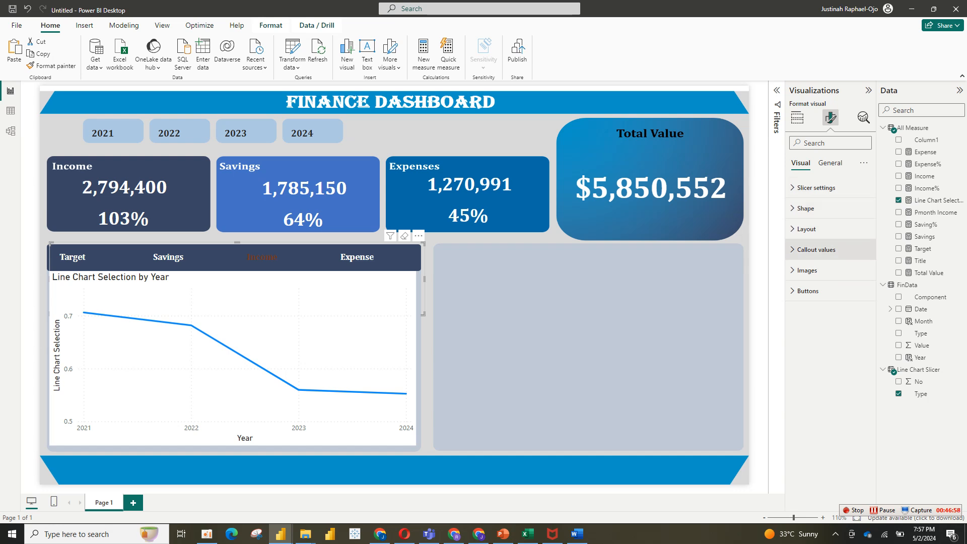
left_click(816, 249)
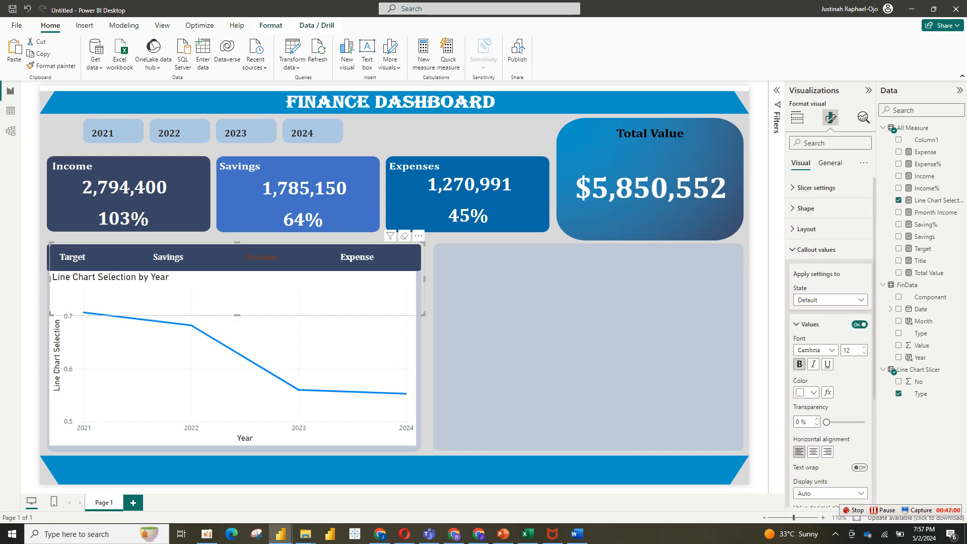
left_click(830, 299)
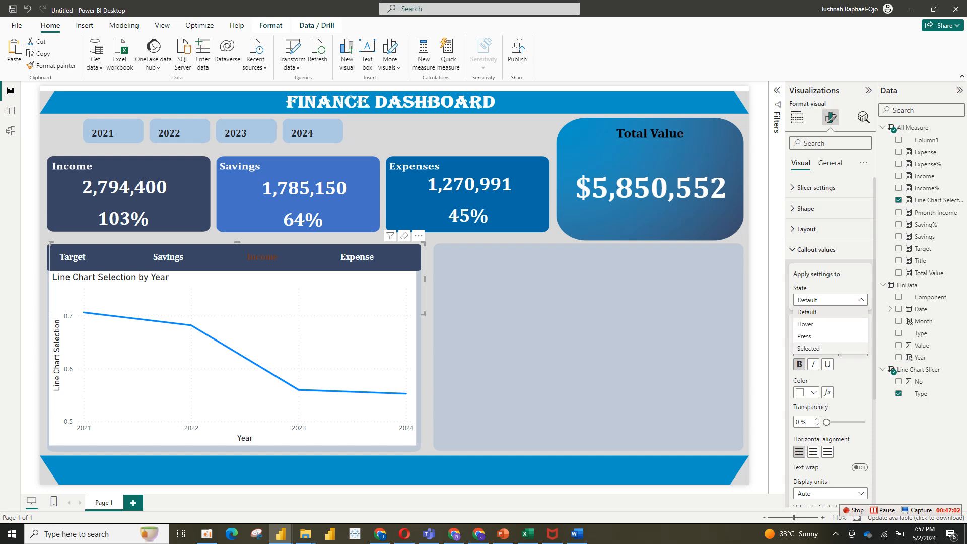
left_click(808, 347)
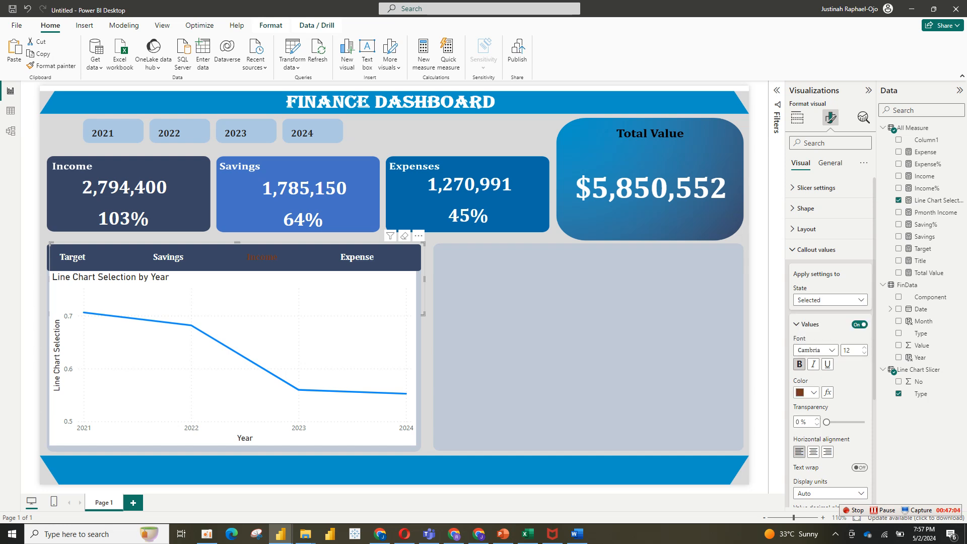
left_click(806, 392)
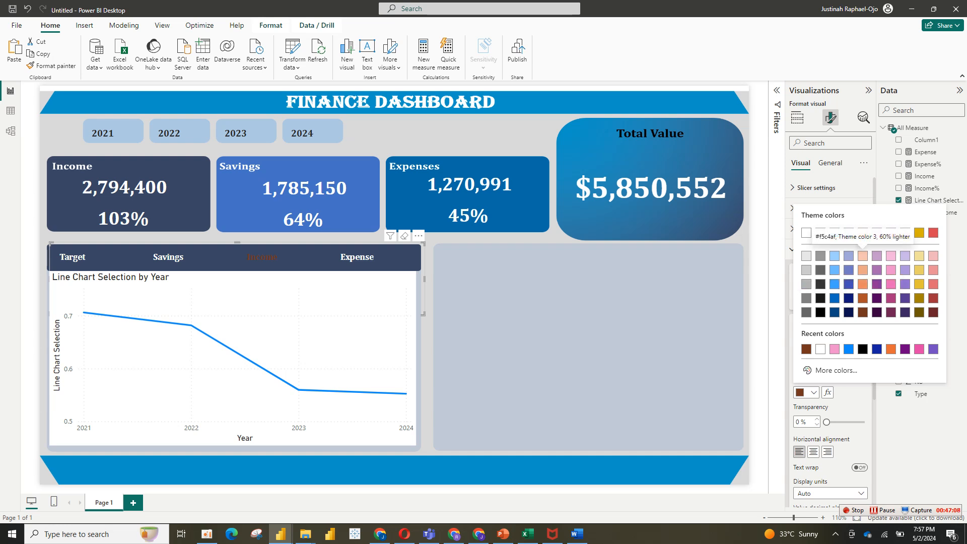
left_click(862, 255)
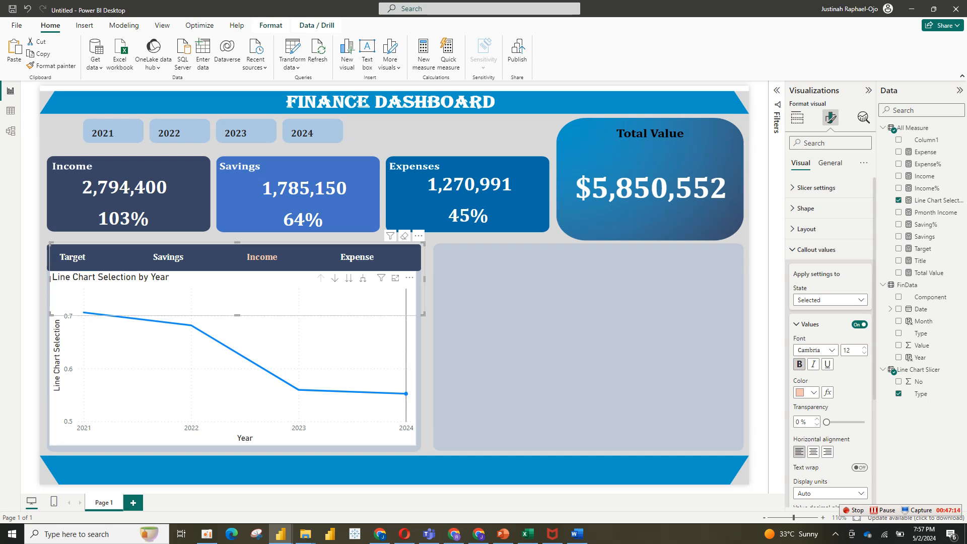
Turn off the background of the line chart.
left_click(392, 348)
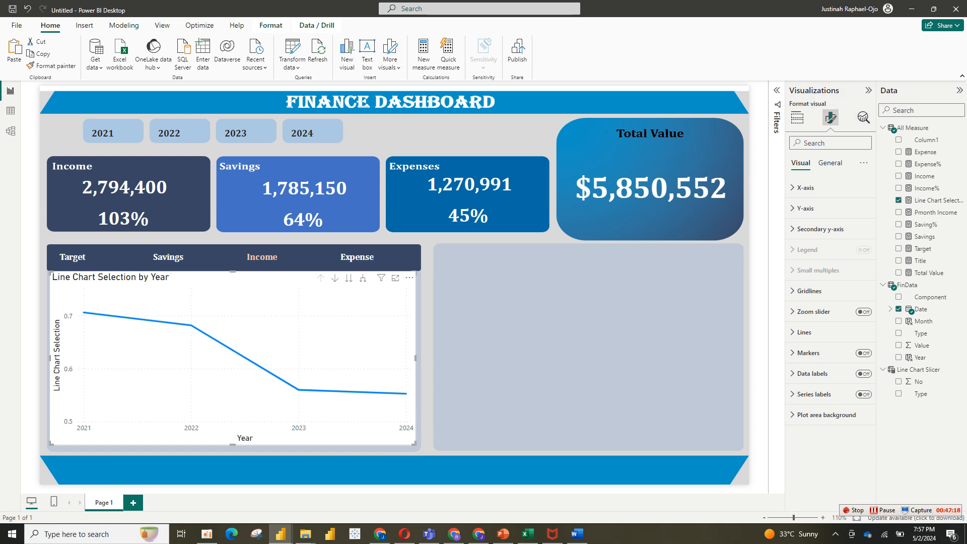
left_click(829, 163)
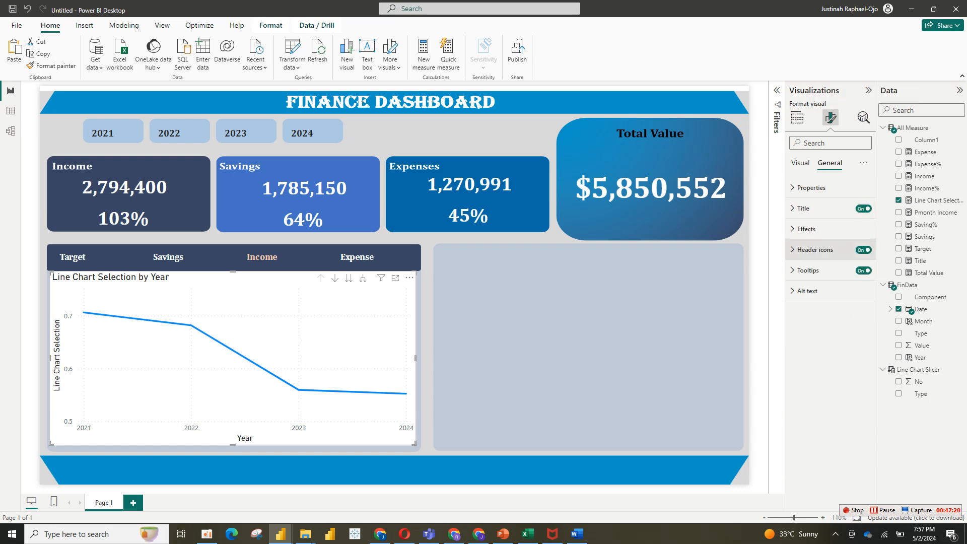
left_click(806, 229)
left_click(859, 253)
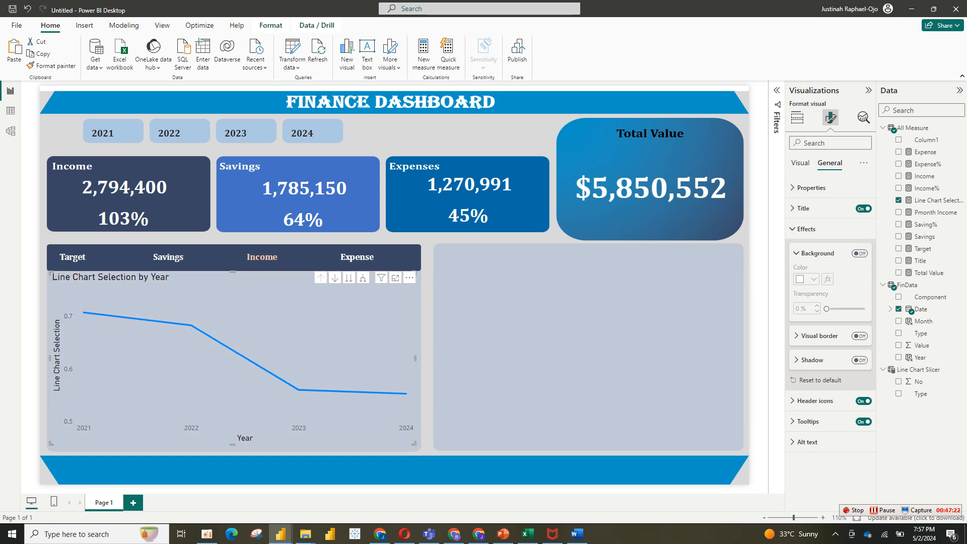
Center the line chart's title and base its text on the Title measure as a field value.
left_click(803, 209)
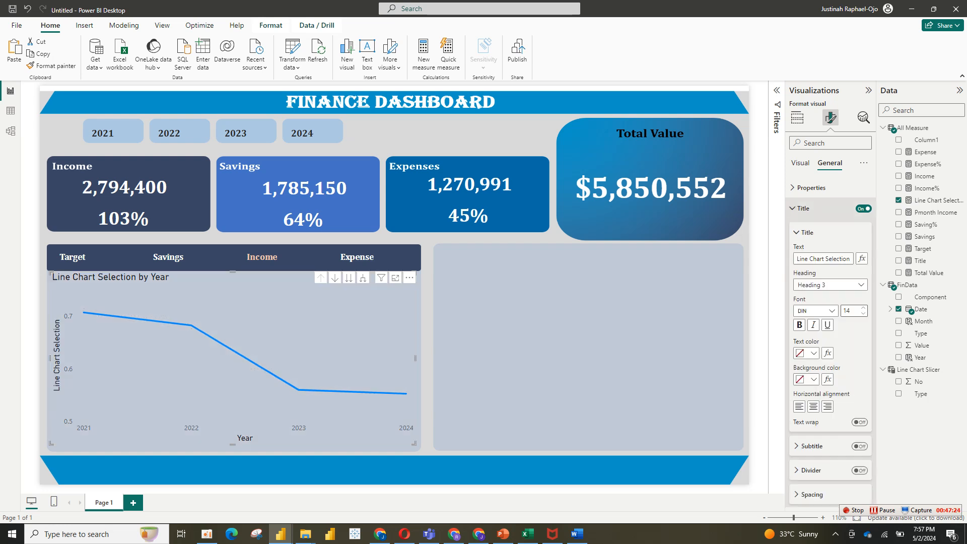
left_click(813, 407)
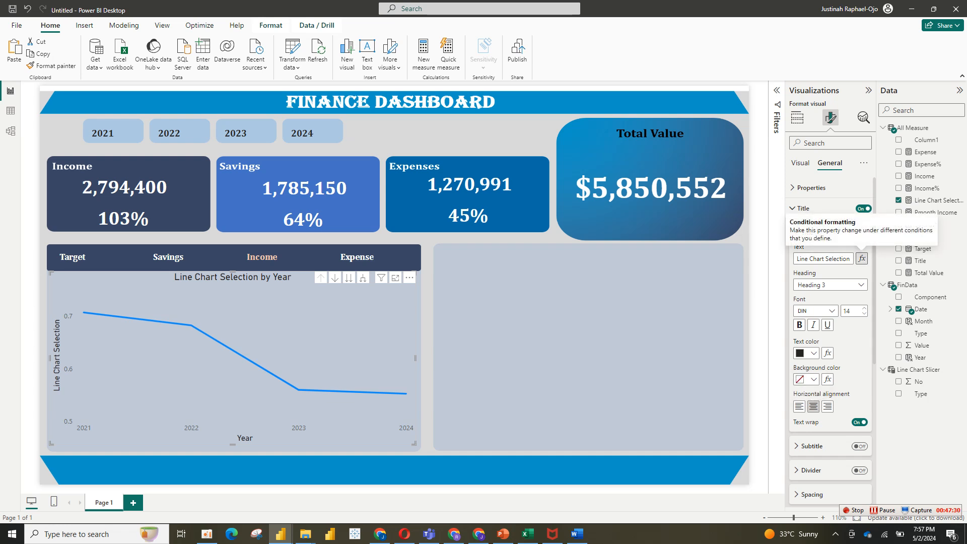
left_click(862, 259)
left_click(391, 191)
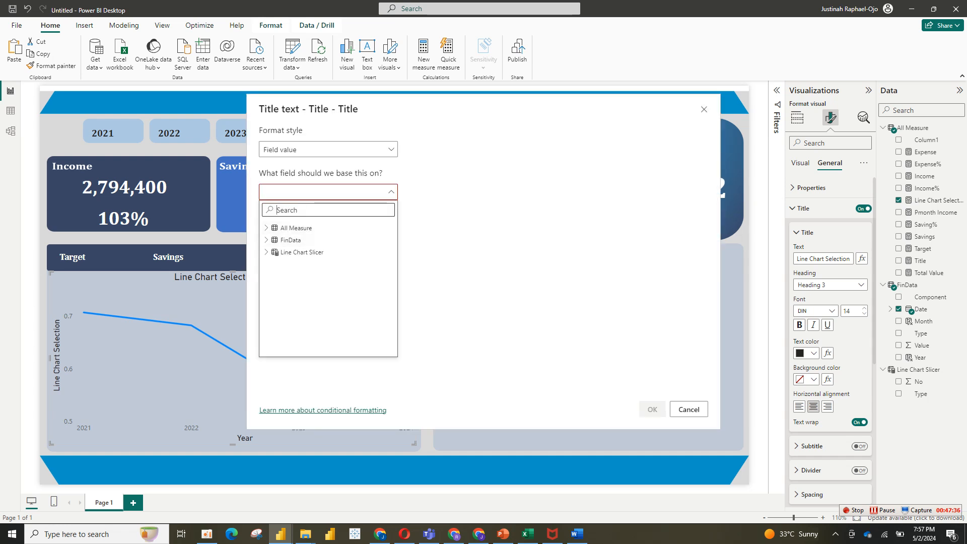
type("tit")
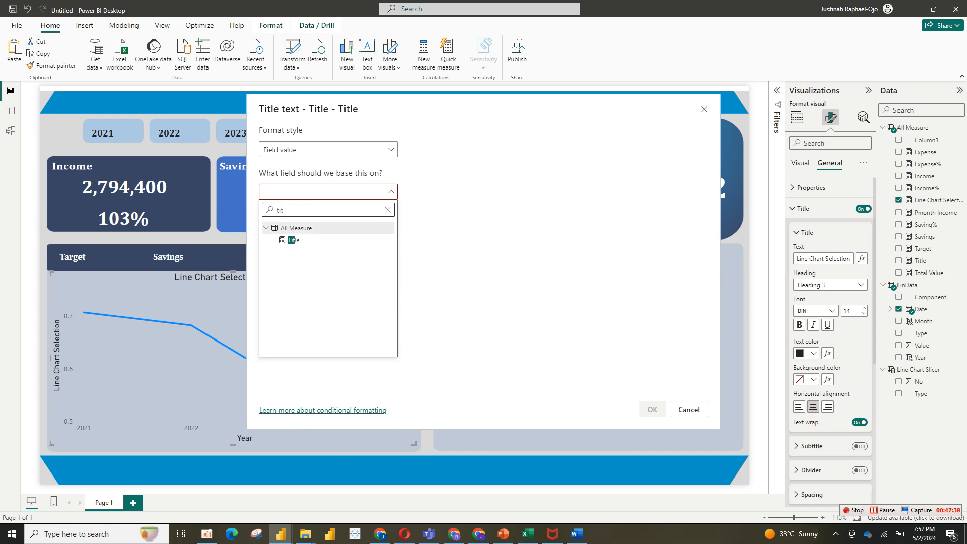
key("Return")
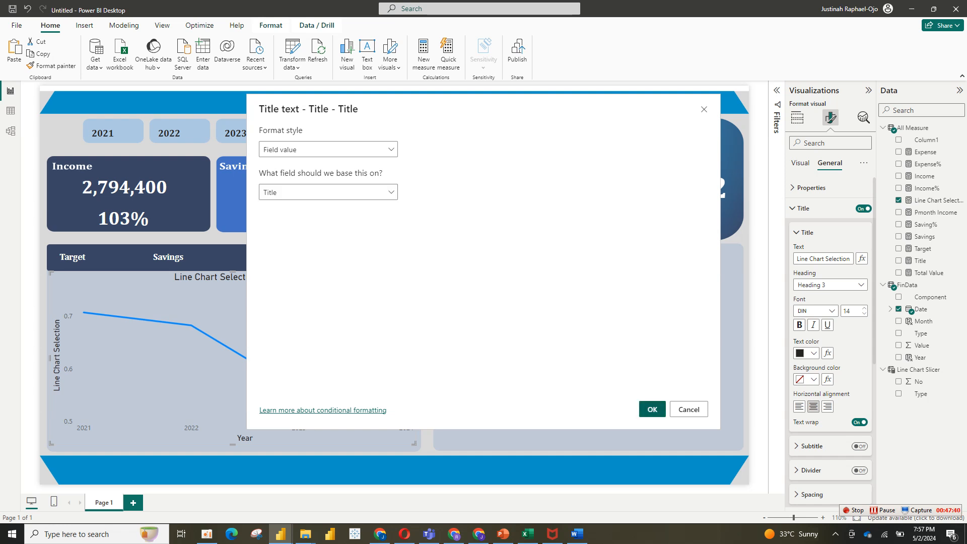
left_click(652, 409)
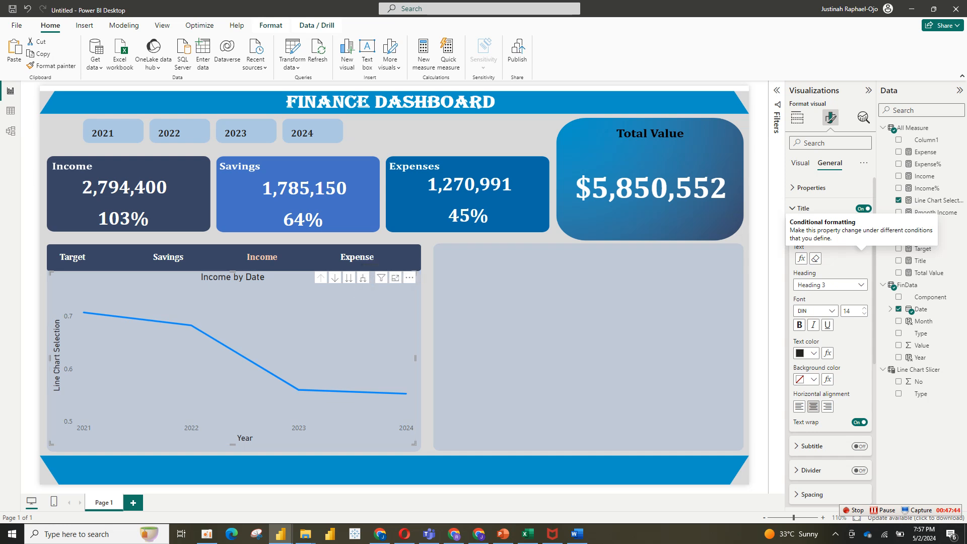
Make the line chart's title bold Cambria and lower the chart's upper edge to leave a gap beneath the Type slicer.
left_click(799, 324)
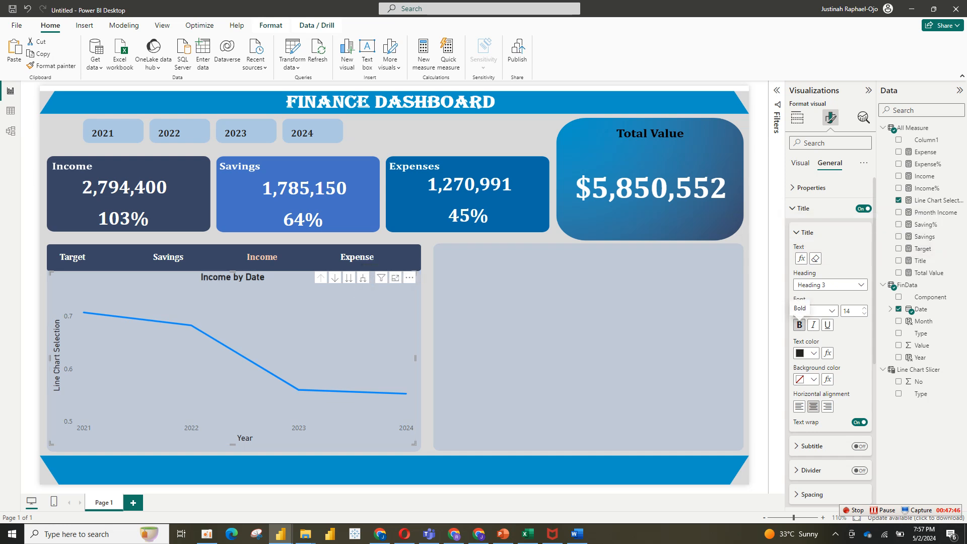
left_click(815, 310)
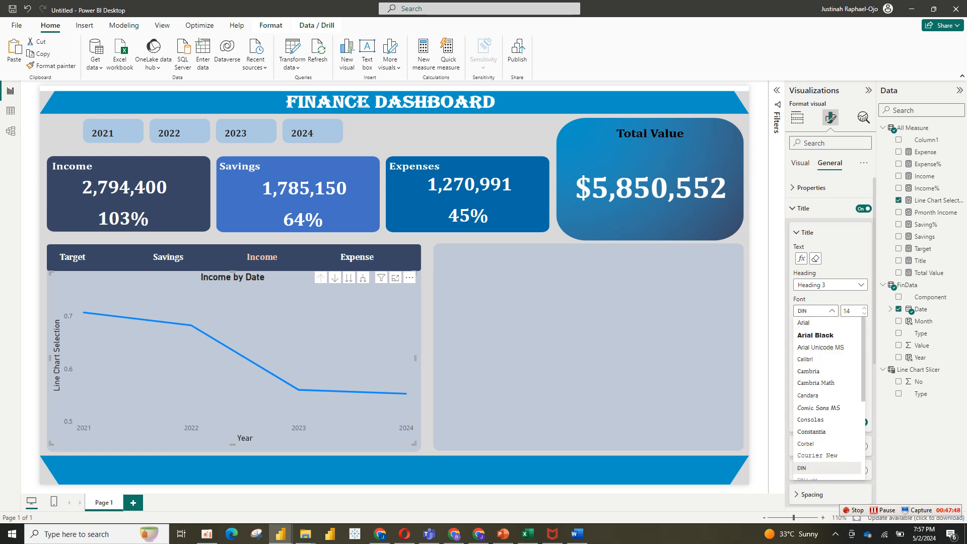
left_click(808, 371)
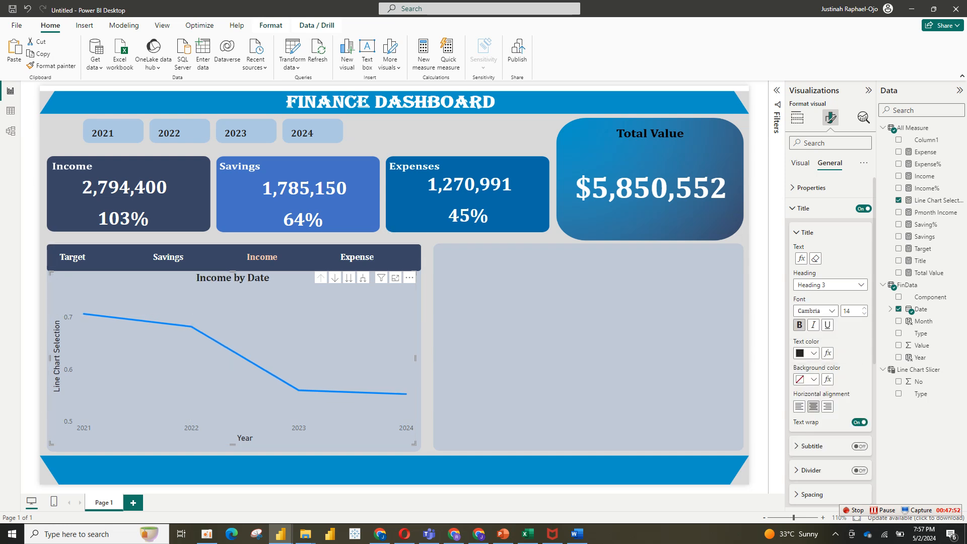
left_click_drag(232, 272, 232, 285)
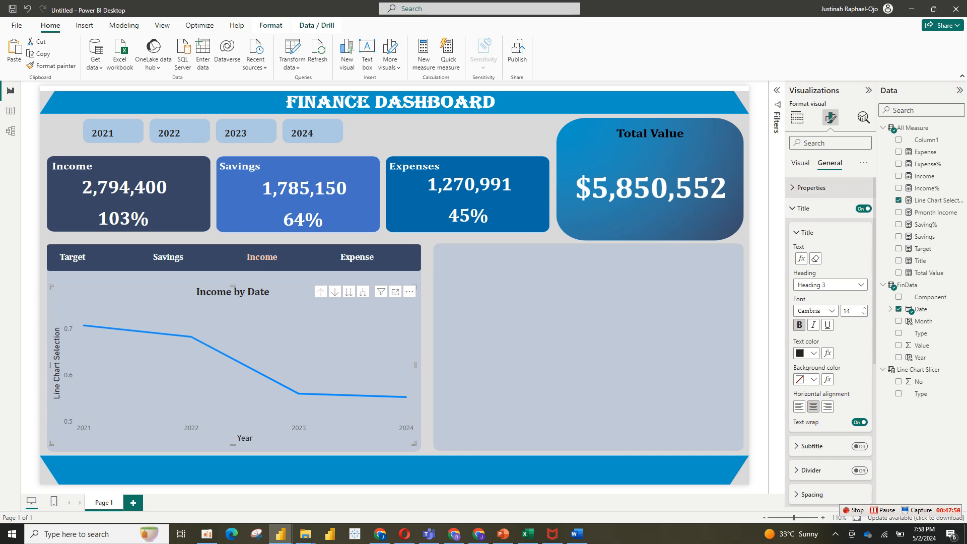
Turn off the line chart's y-axis title.
left_click(813, 207)
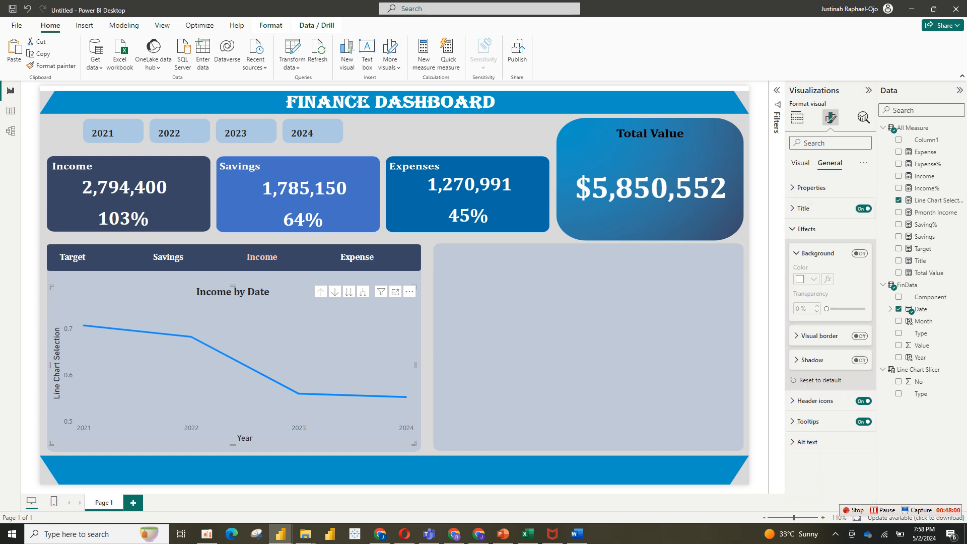
left_click(800, 162)
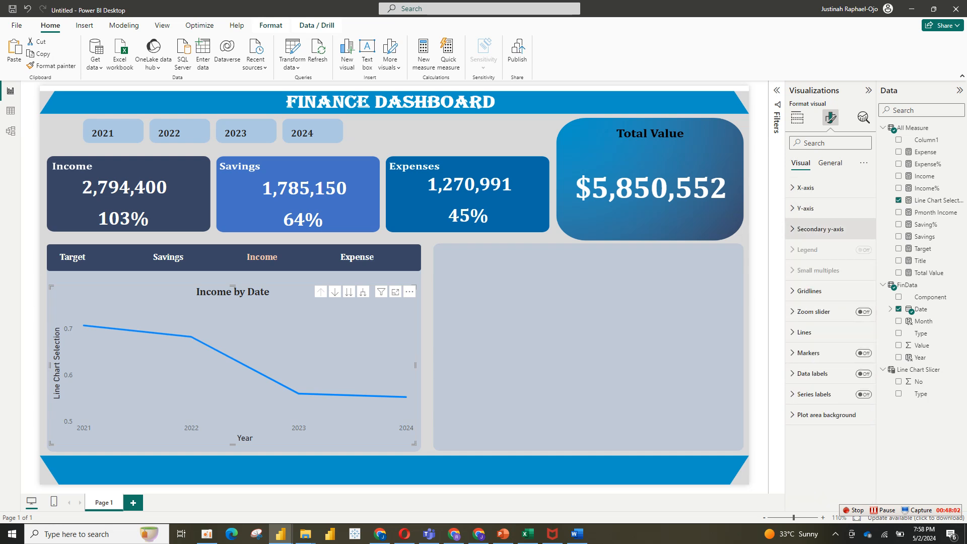
left_click(805, 208)
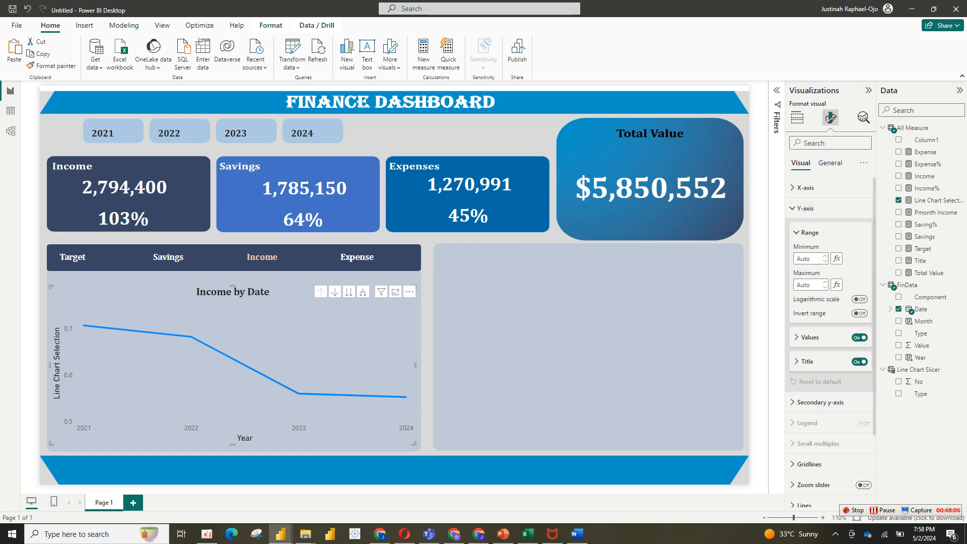
left_click(859, 361)
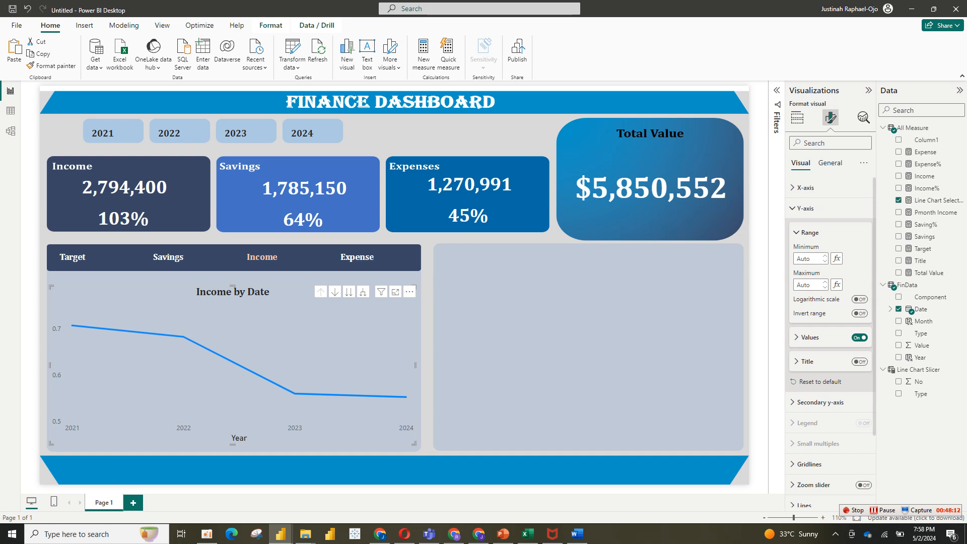
Inspect the formulas of the Income% and Income measures.
mouse_move(280, 534)
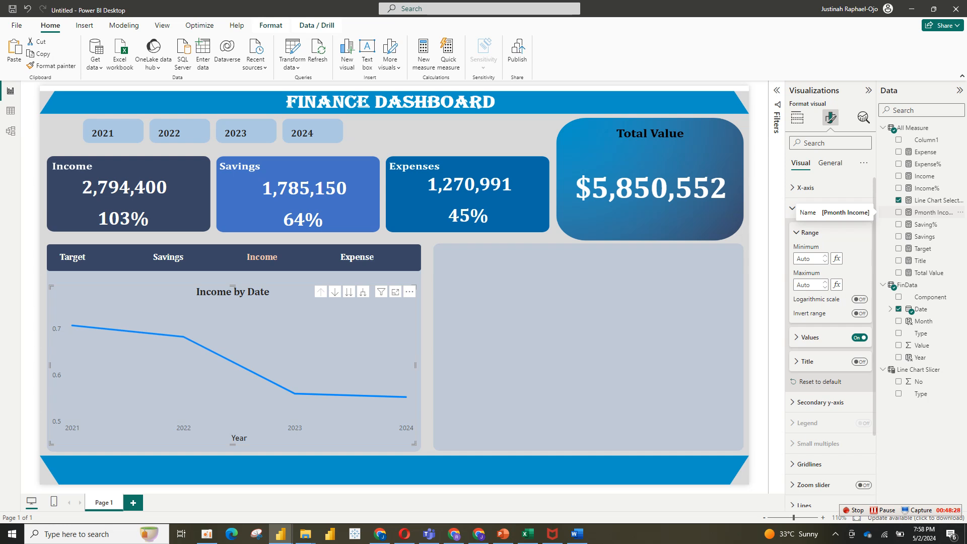
left_click(926, 188)
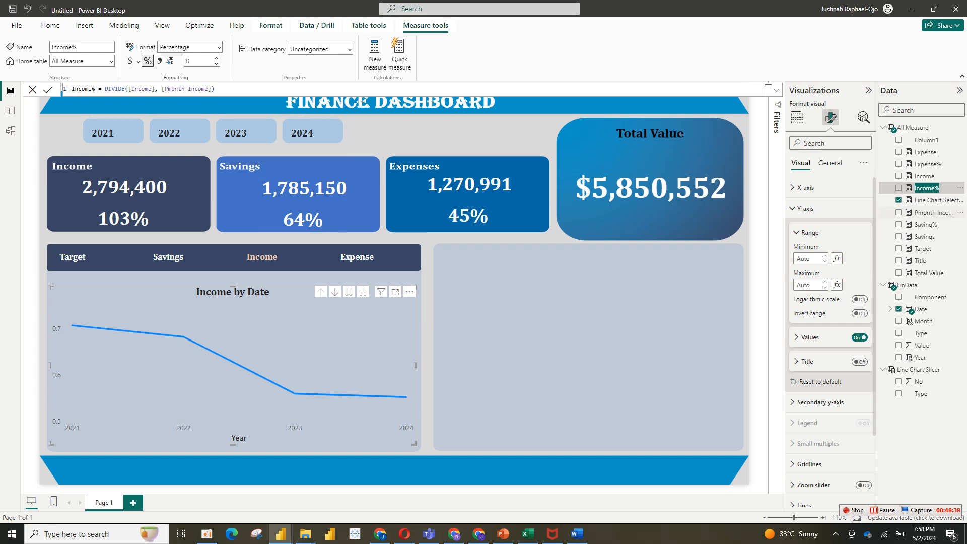
left_click(924, 176)
left_click(924, 176)
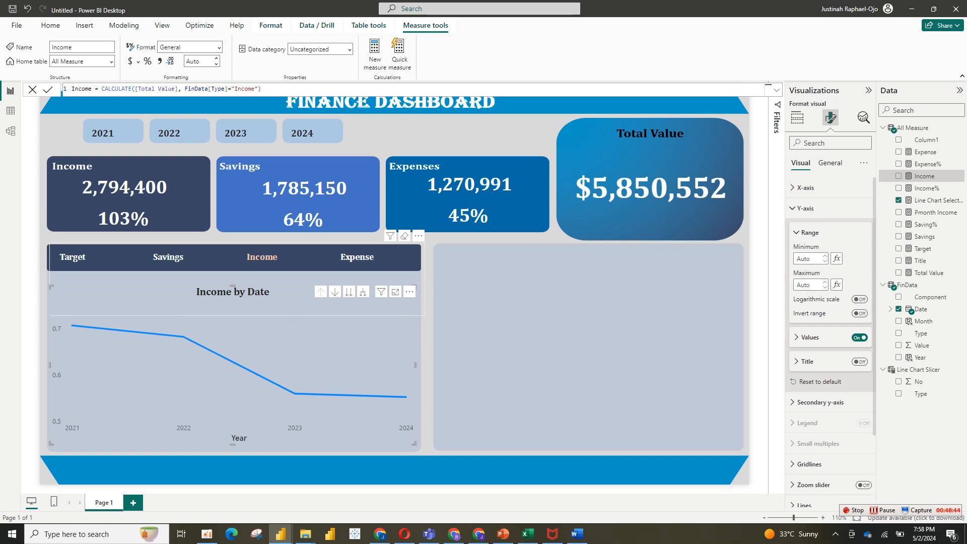
Choose Expense in the Type slicer and check the line chart's response.
left_click(357, 257)
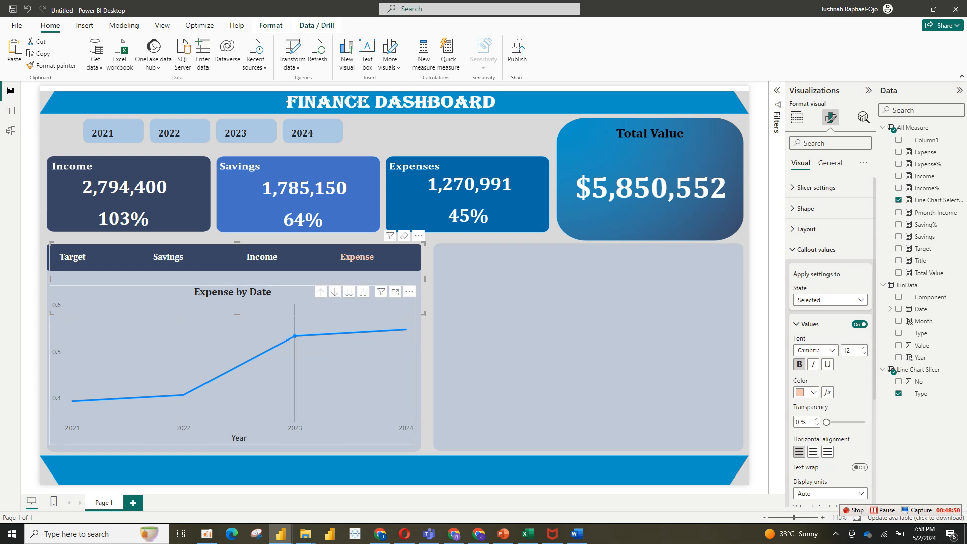
mouse_move(294, 336)
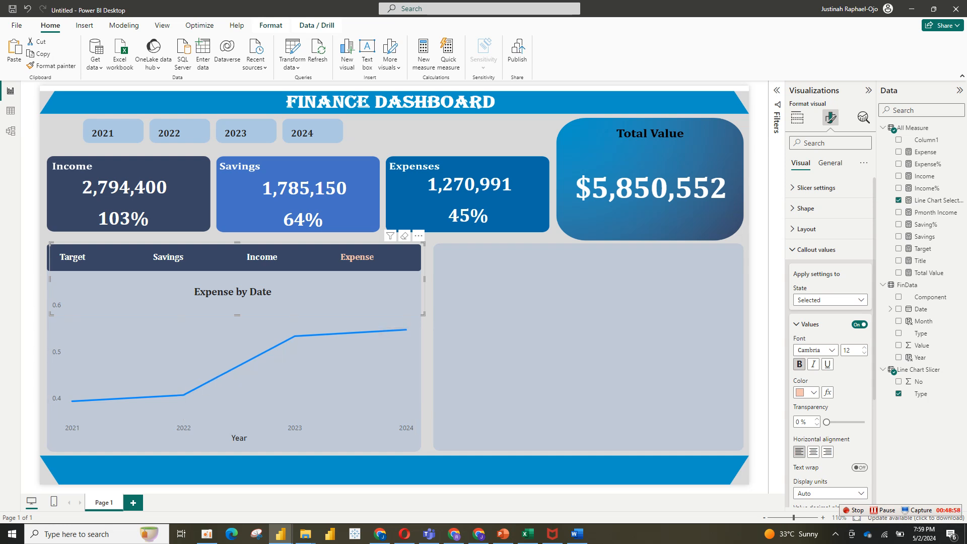
left_click(816, 249)
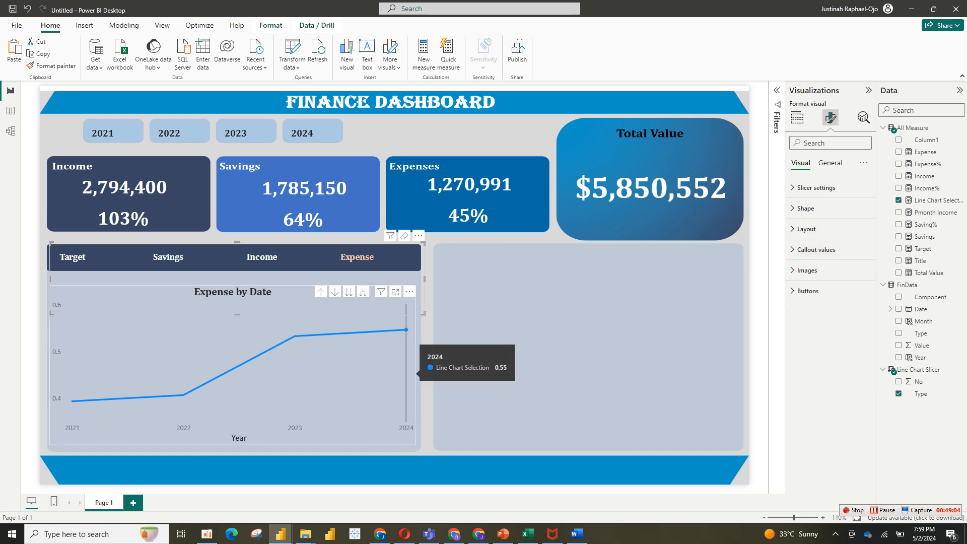
Turn off the line chart's x-axis title.
left_click(406, 373)
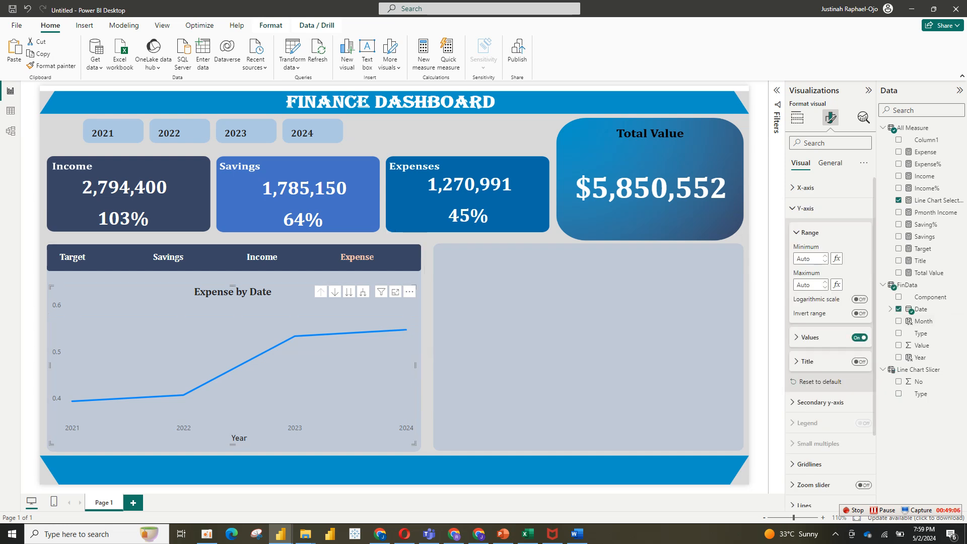
left_click(805, 208)
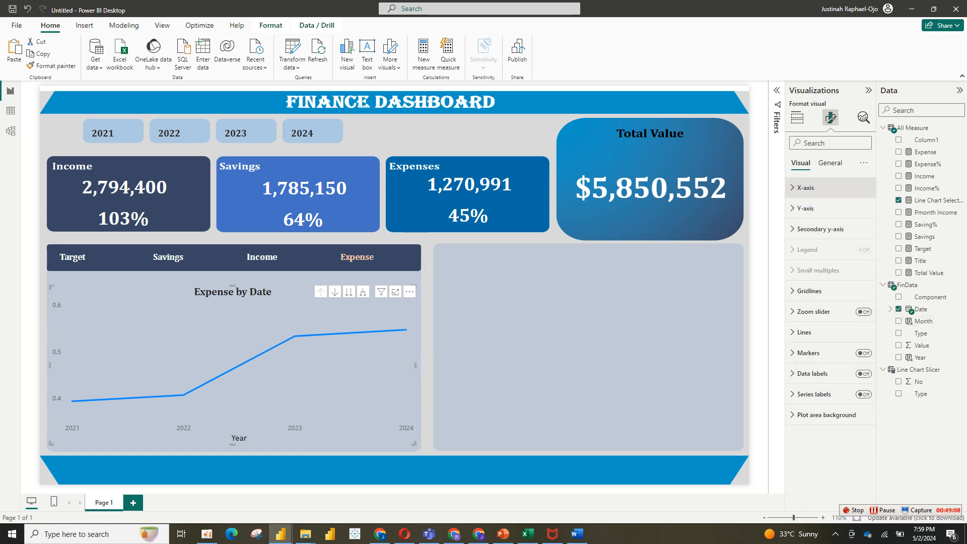
left_click(805, 187)
left_click(859, 375)
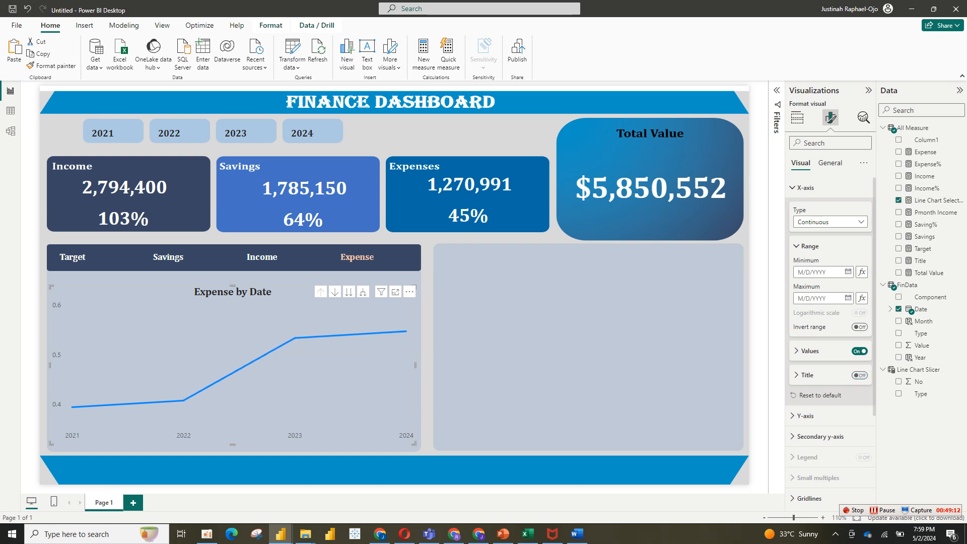
Format the line chart's x-axis values as bold Cambria in black.
left_click(807, 375)
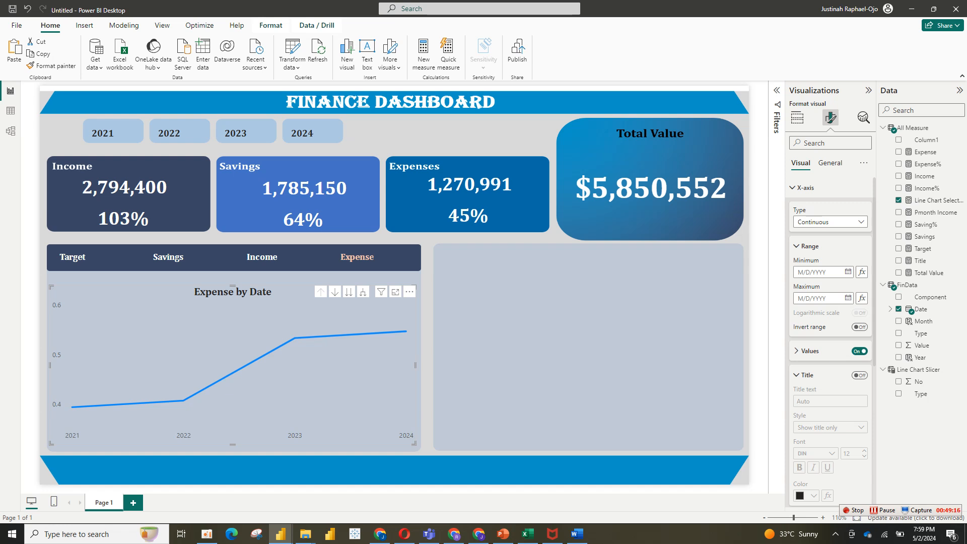
left_click(809, 246)
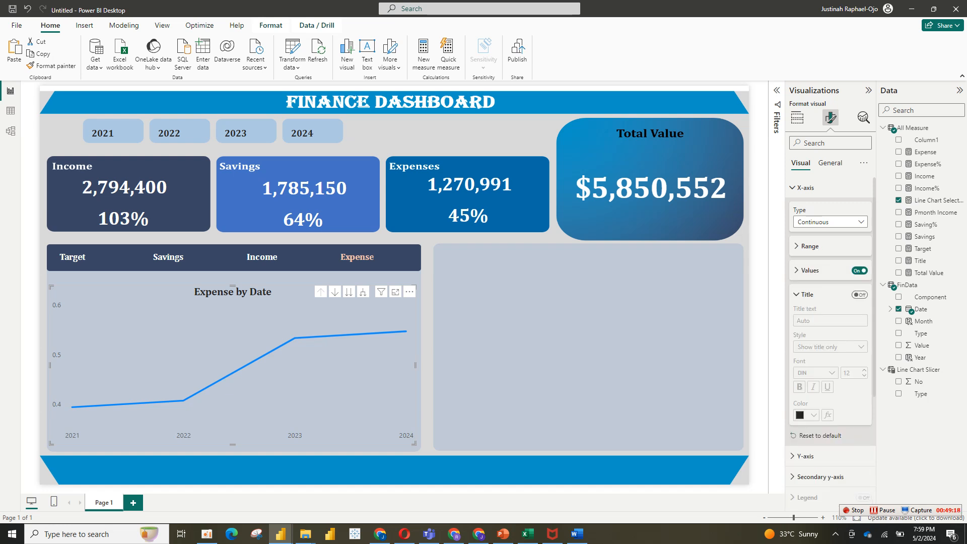
left_click(807, 294)
left_click(809, 270)
left_click(799, 310)
left_click(831, 297)
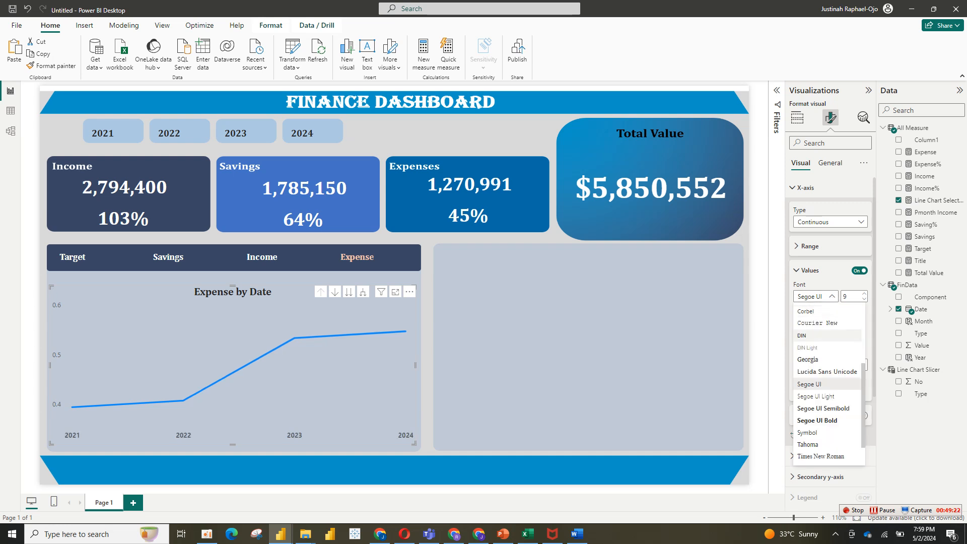
left_click(817, 323)
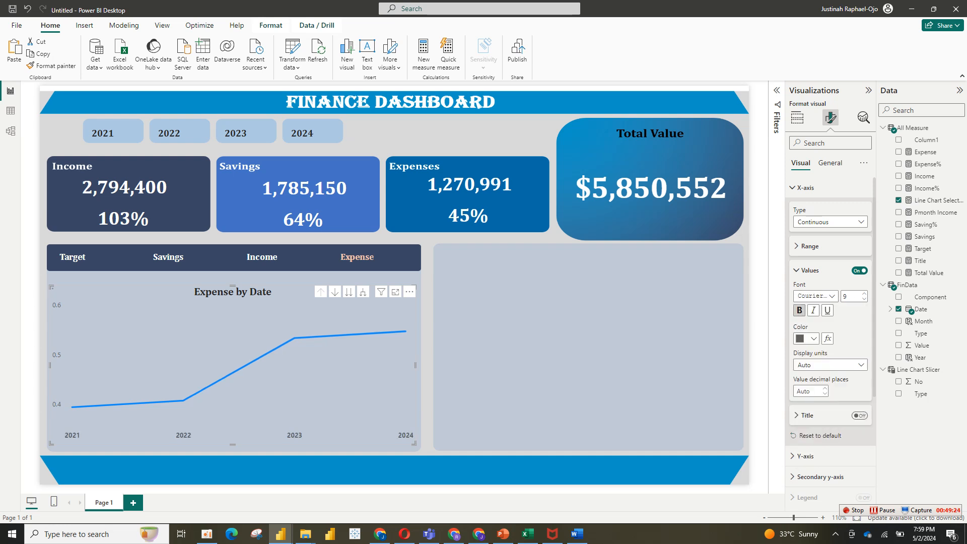
left_click(814, 296)
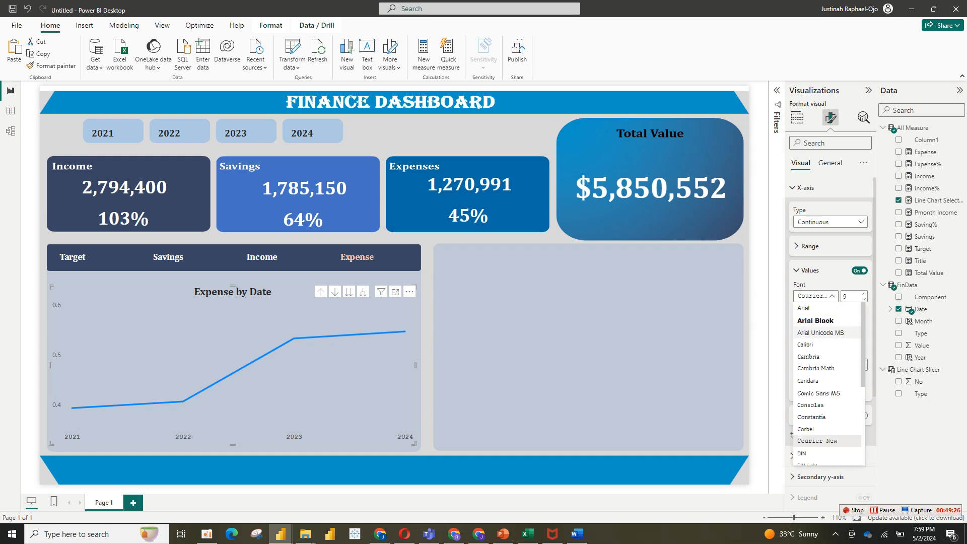
left_click(810, 356)
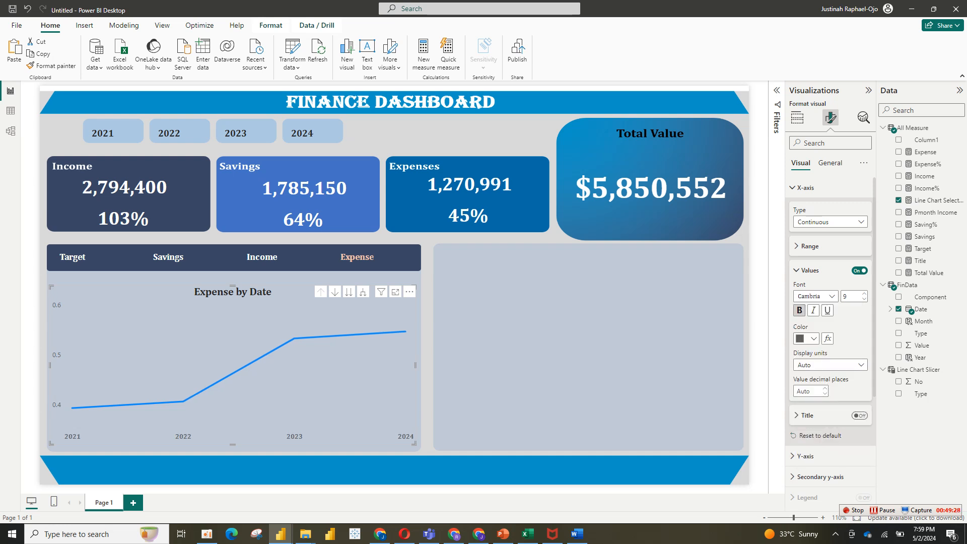
left_click(808, 338)
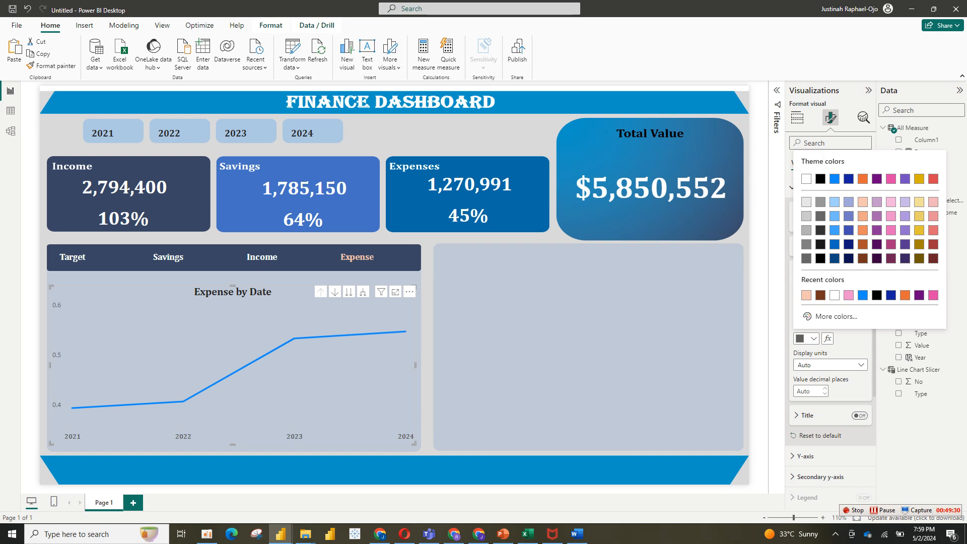
left_click(819, 178)
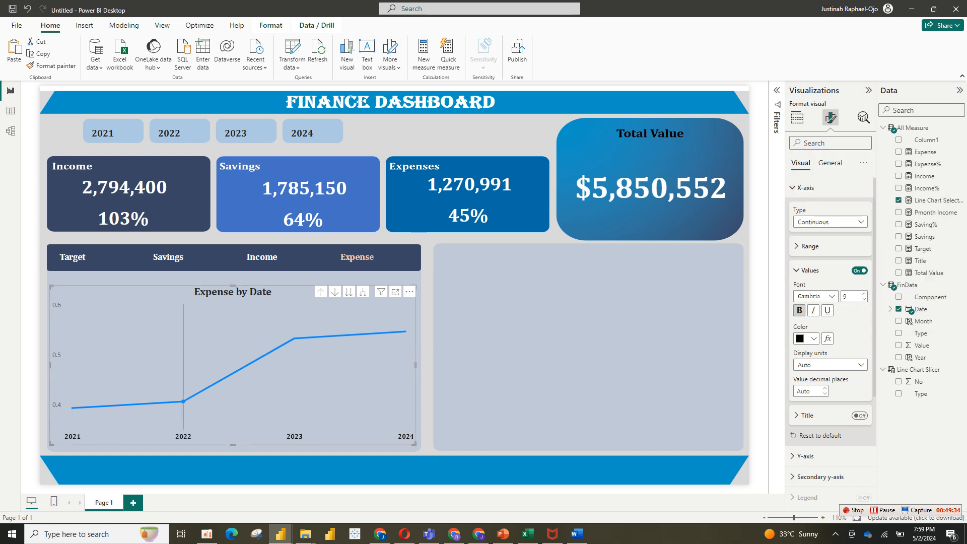
mouse_move(232, 352)
left_mouse_down()
mouse_move(313, 341)
mouse_move(245, 337)
mouse_move(233, 353)
left_mouse_up()
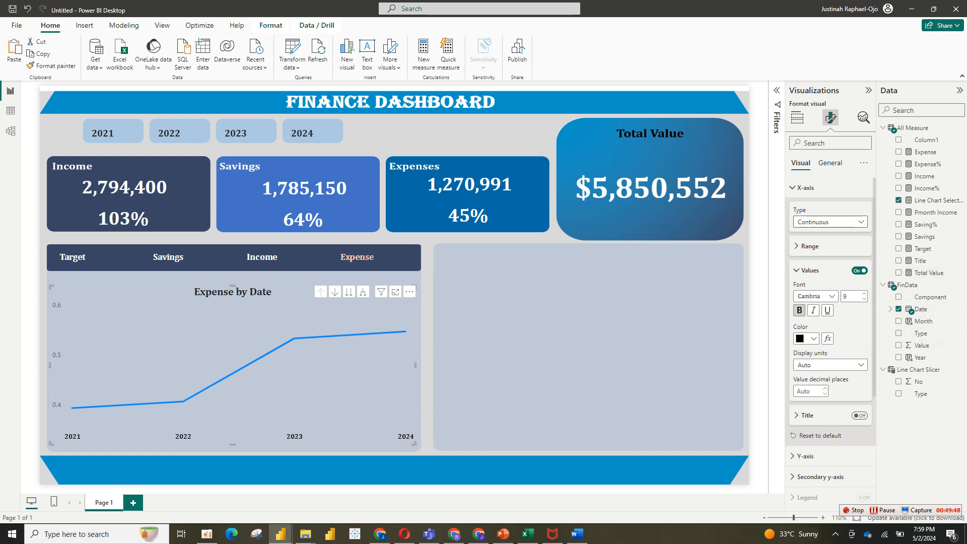
Format the line chart's y-axis values as bold Cambria in black.
left_click(805, 187)
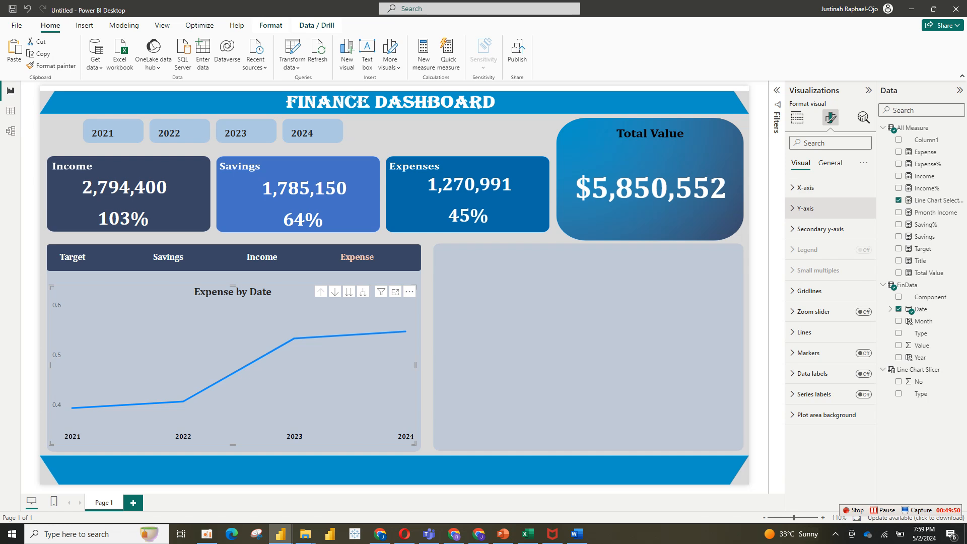
left_click(805, 208)
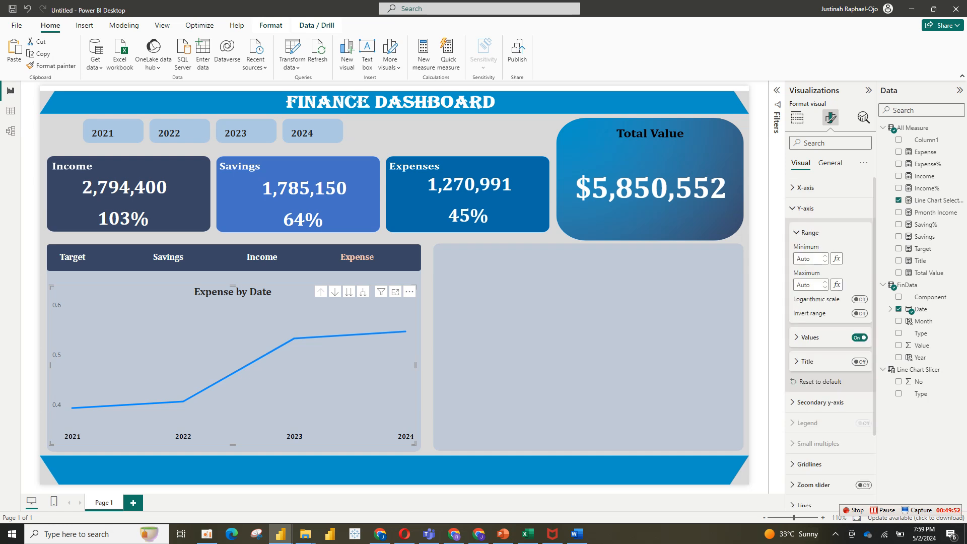
left_click(808, 337)
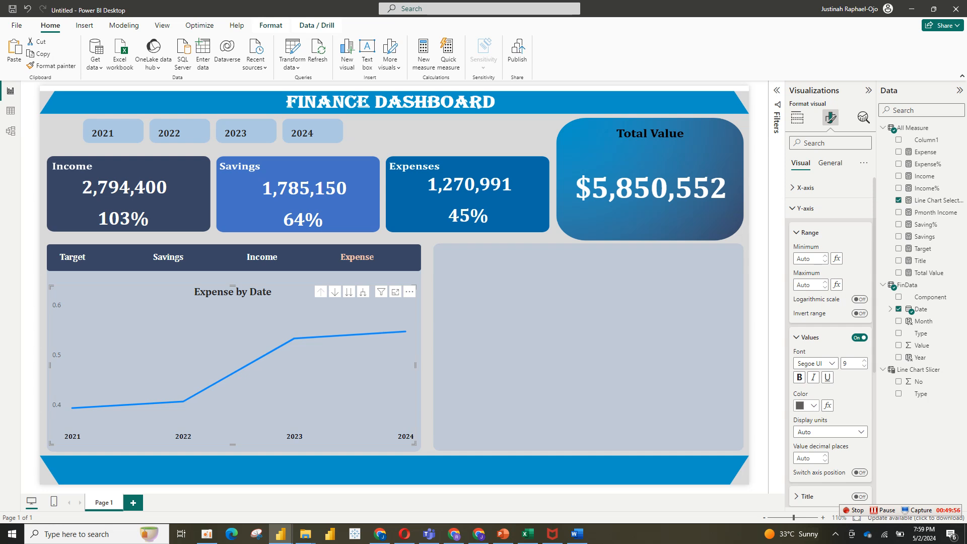
left_click(807, 405)
left_click(807, 362)
left_click(815, 363)
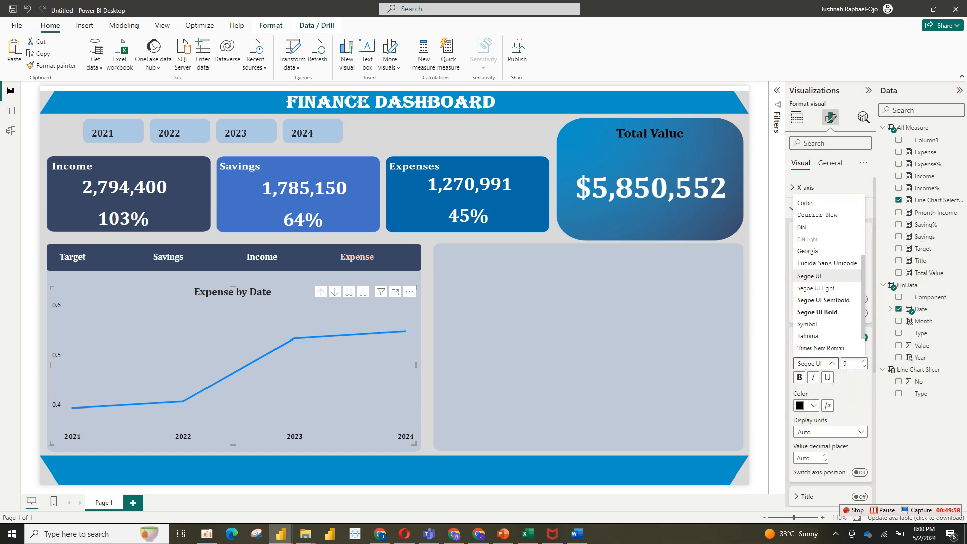
left_click(866, 241)
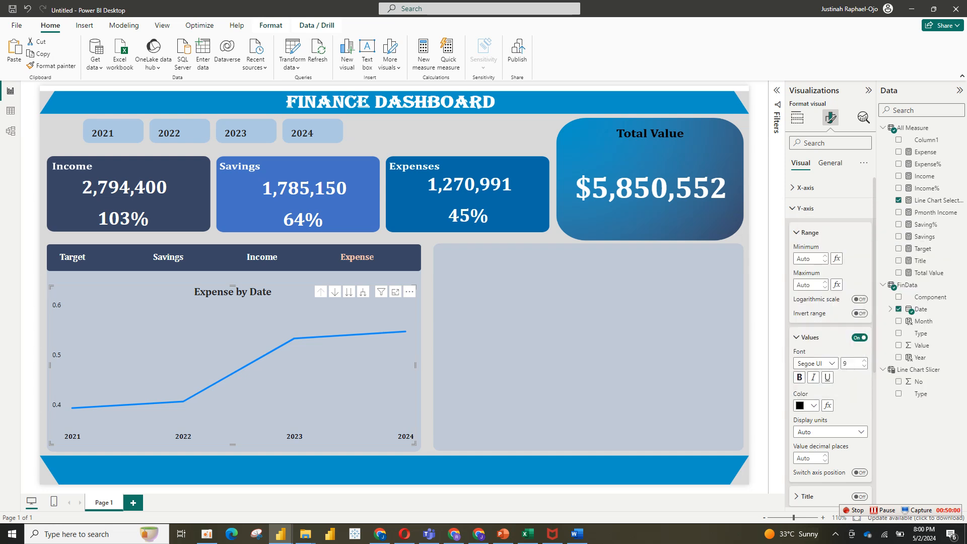
left_click(816, 363)
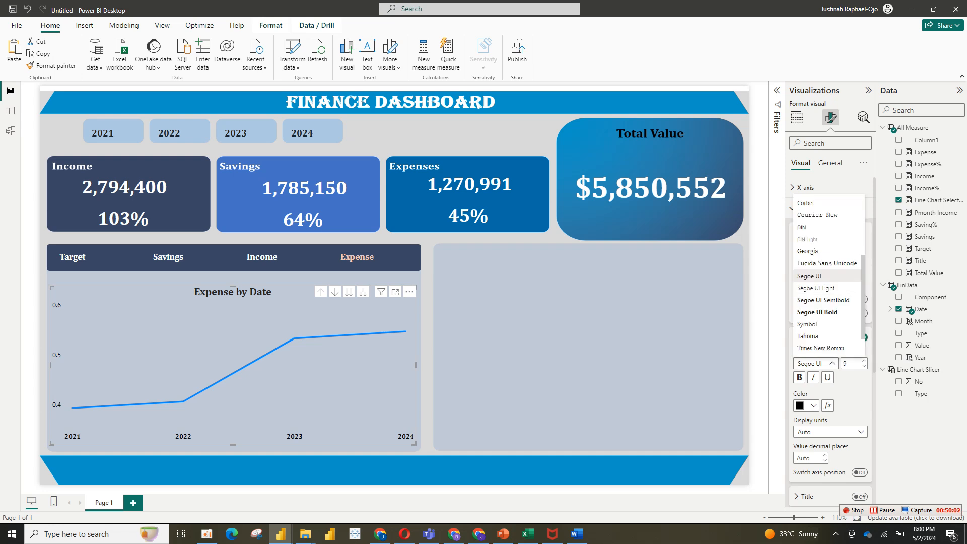
scroll(825, 267, "up", 3)
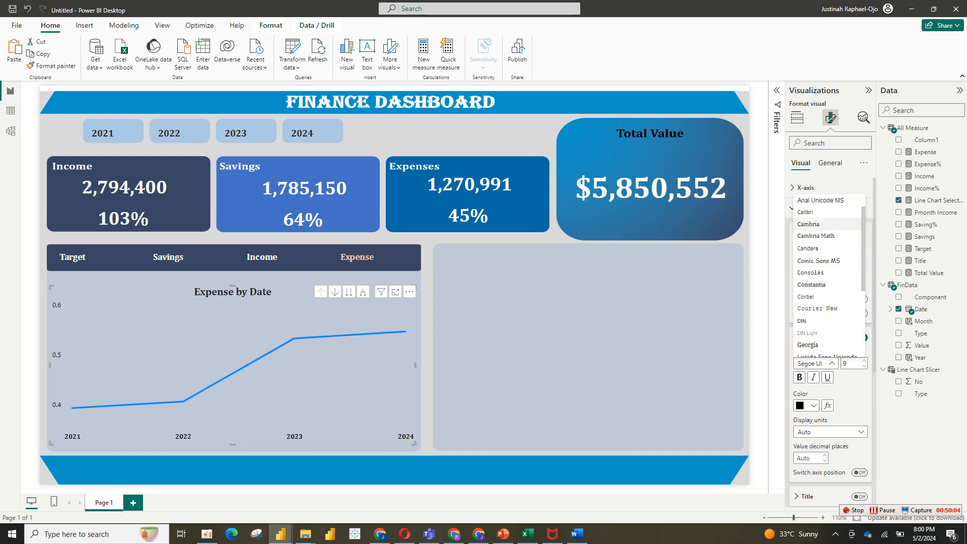
left_click(815, 224)
left_click(799, 377)
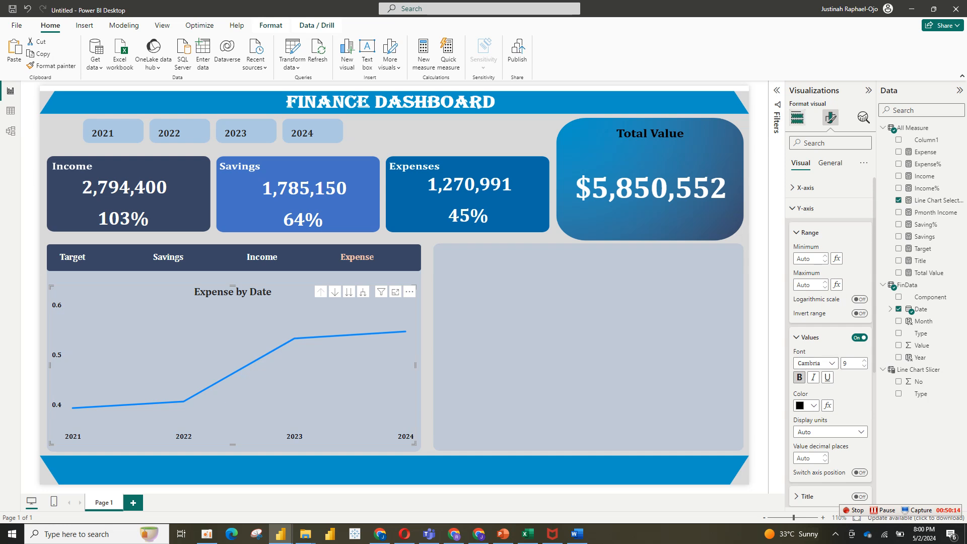
Clear the line chart's x-axis, try the Month field there, and replace it with FinData's Date field.
left_click(796, 117)
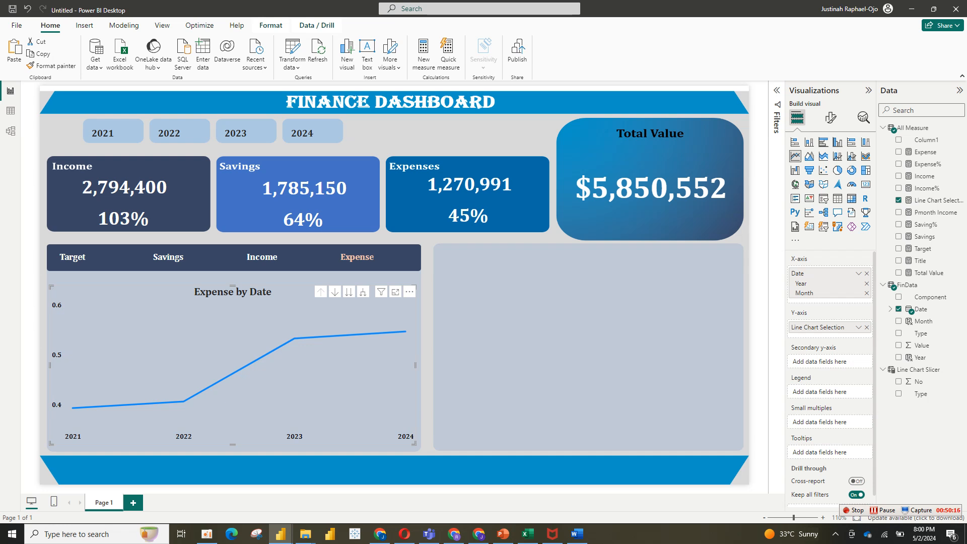
left_click(867, 272)
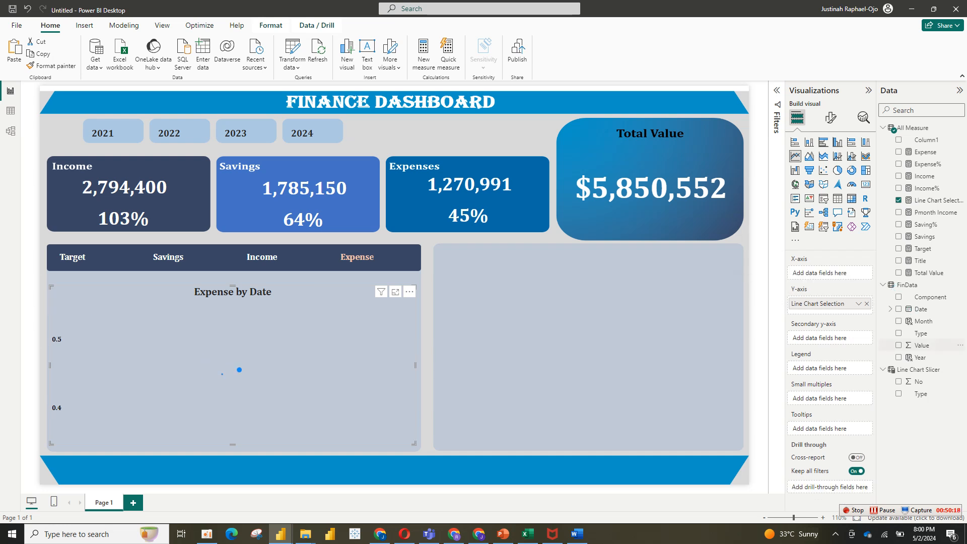
left_click(923, 321)
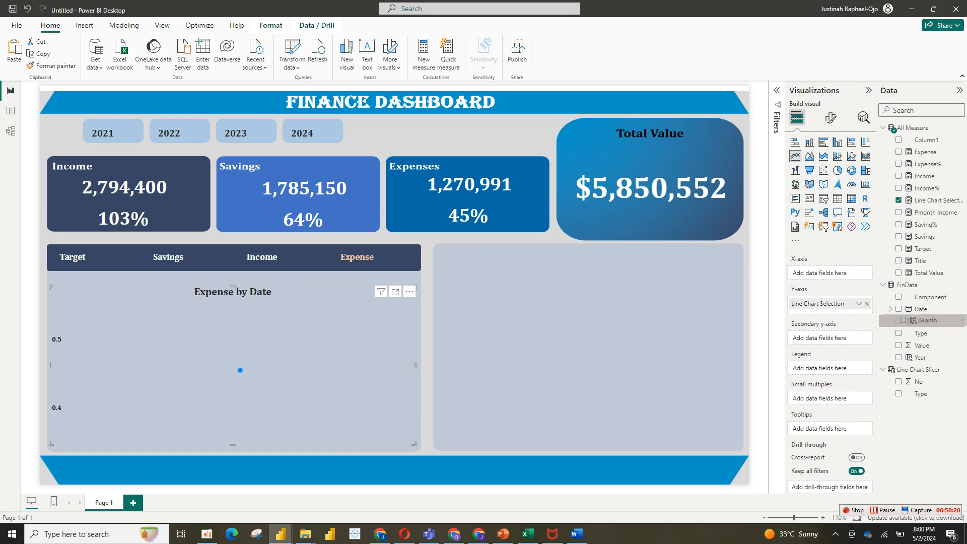
left_click(898, 321)
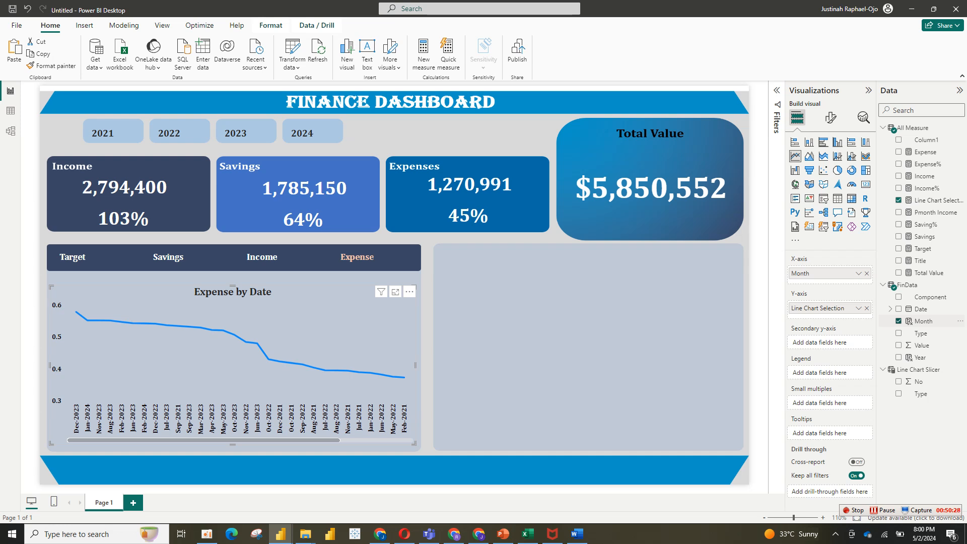
left_click(898, 322)
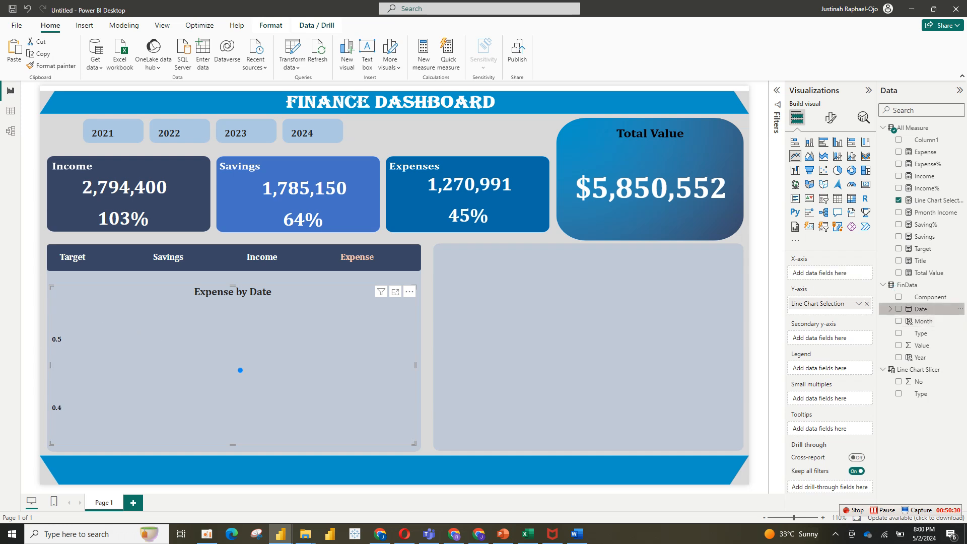
left_click(898, 309)
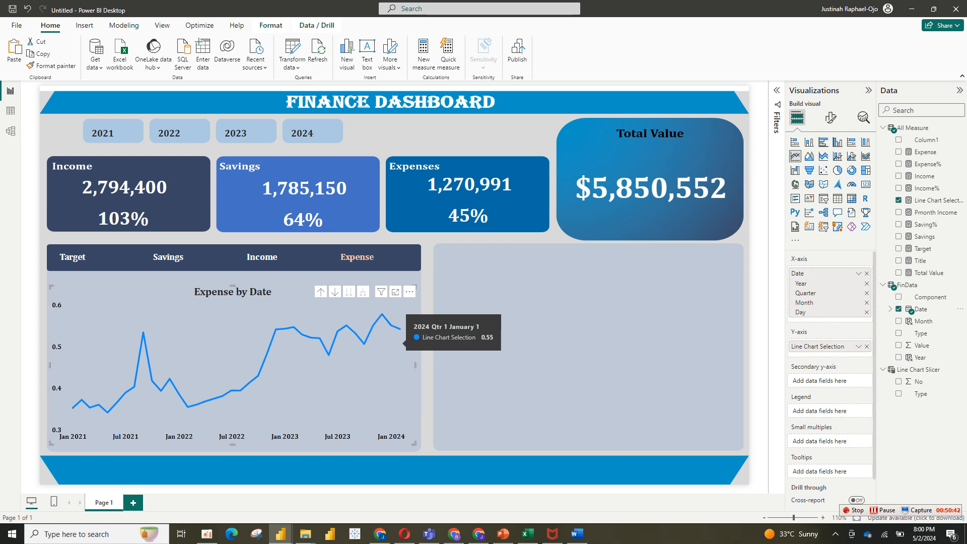
Set the line chart's line type to Smooth.
left_click(831, 117)
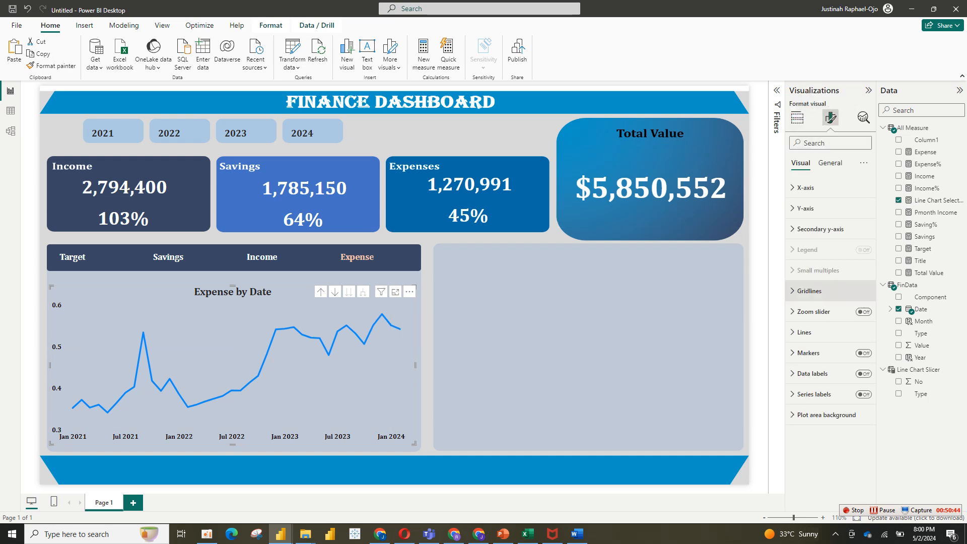
left_click(804, 331)
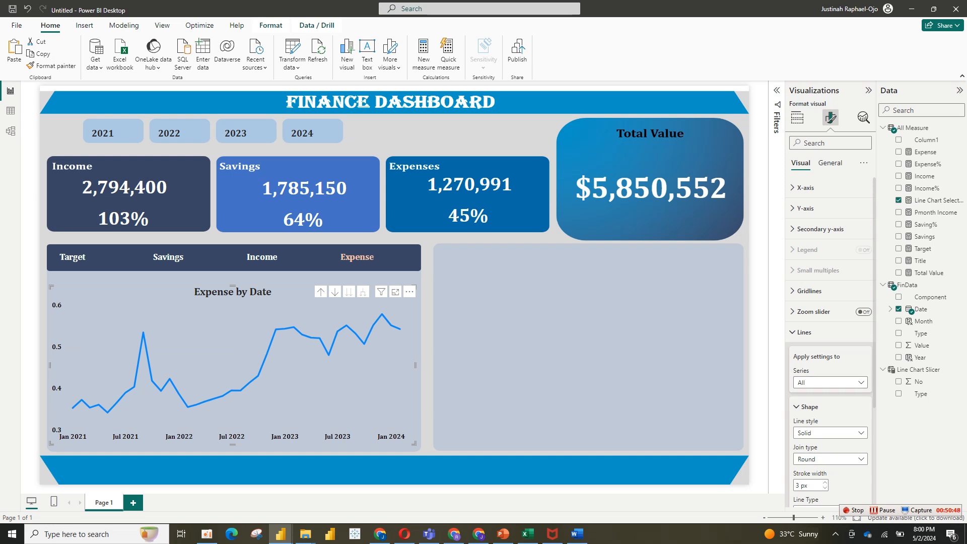
scroll(829, 342, "down", 4)
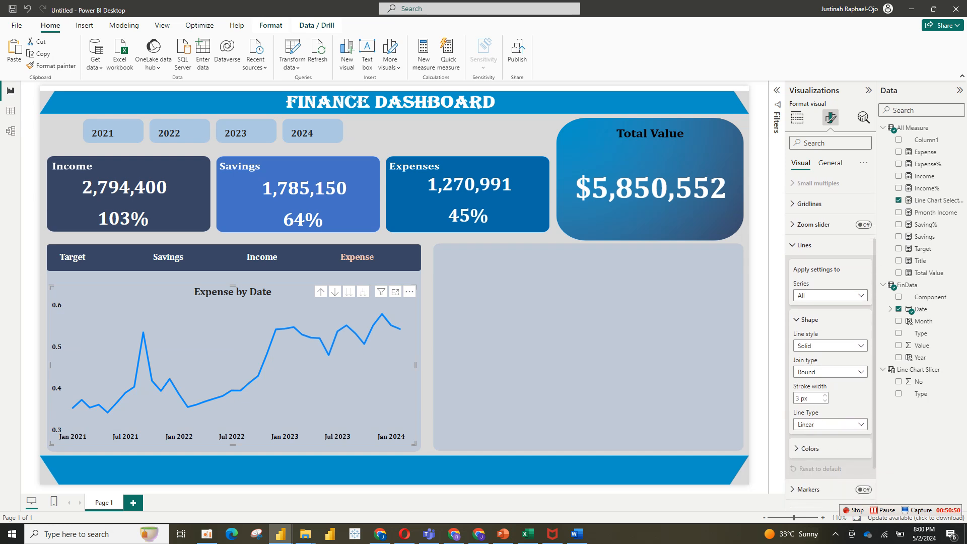
left_click(830, 408)
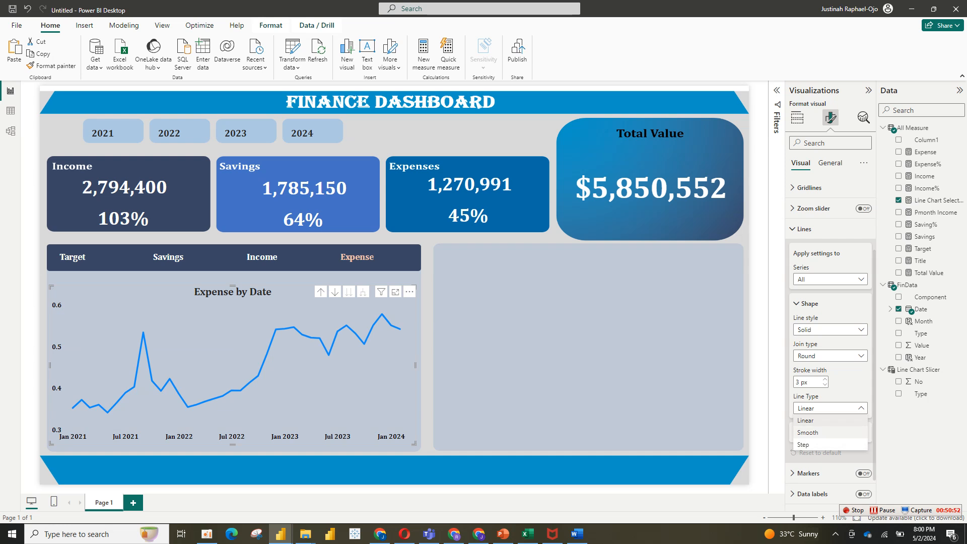
left_click(806, 432)
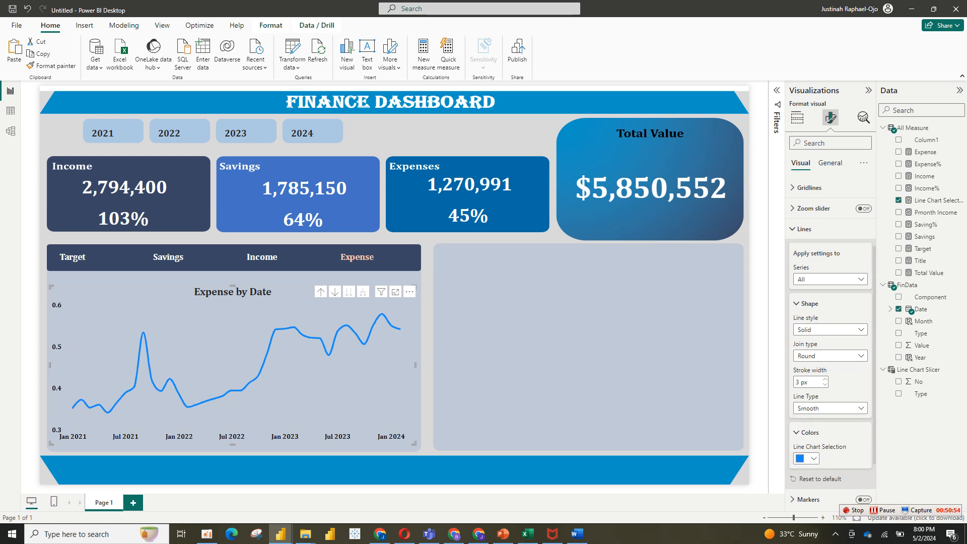
Color the line chart's line dark brown from the recent colors and deselect the chart.
left_click(805, 458)
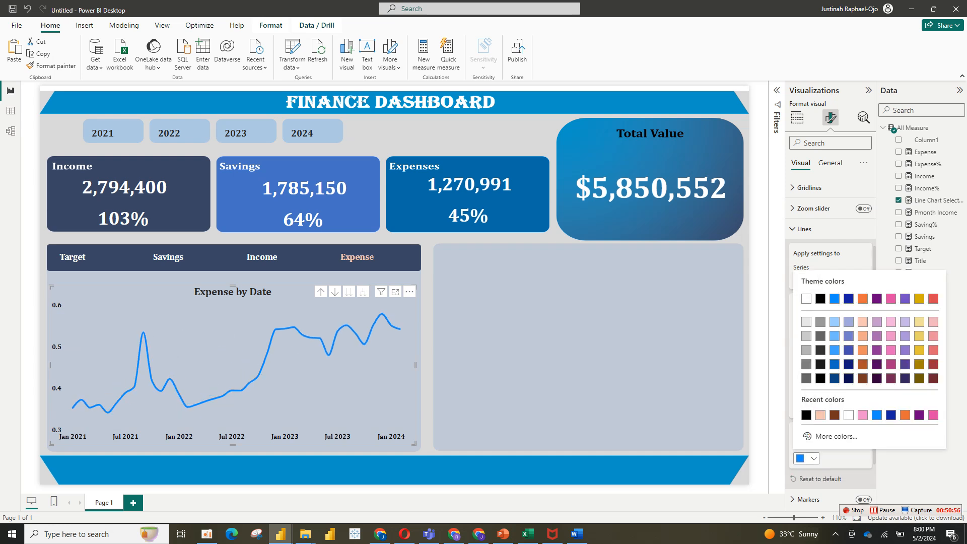
left_click(820, 416)
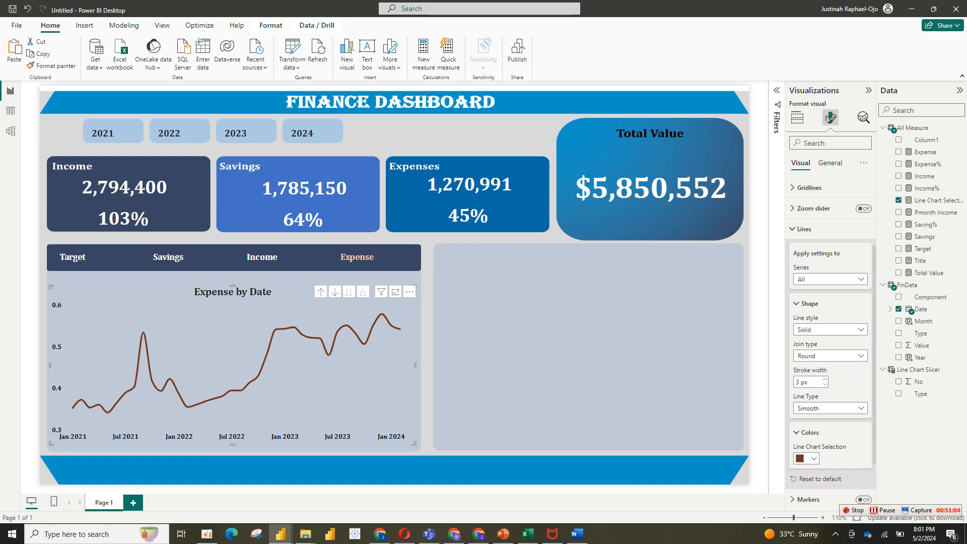
left_click(584, 347)
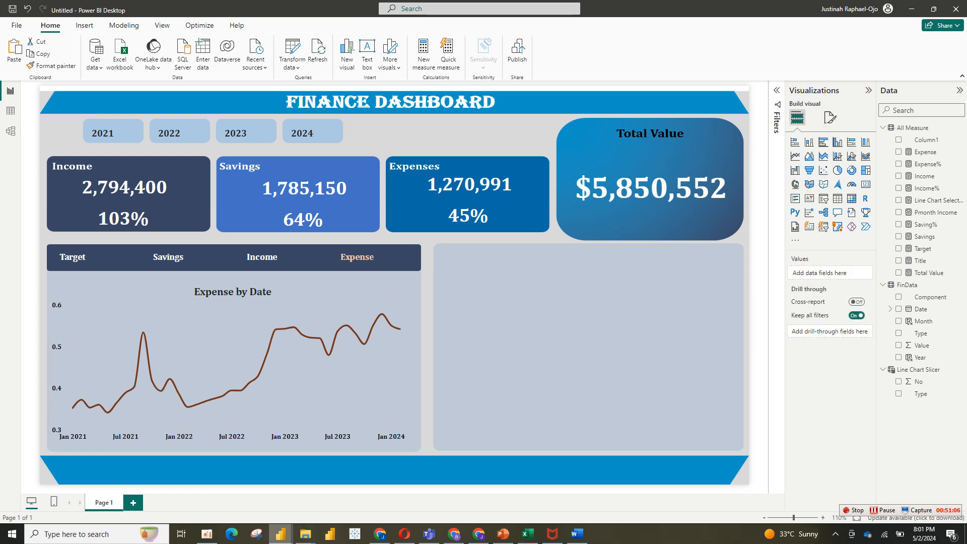
Switch to the finace report and examine the formula and number format of its Line Chart Selection measure.
mouse_move(280, 533)
left_click(225, 491)
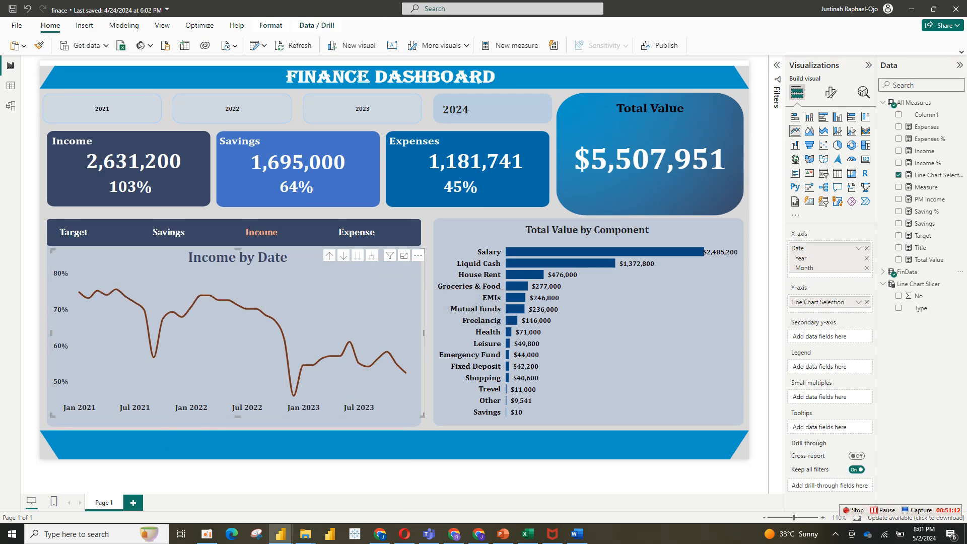
double_click(934, 175)
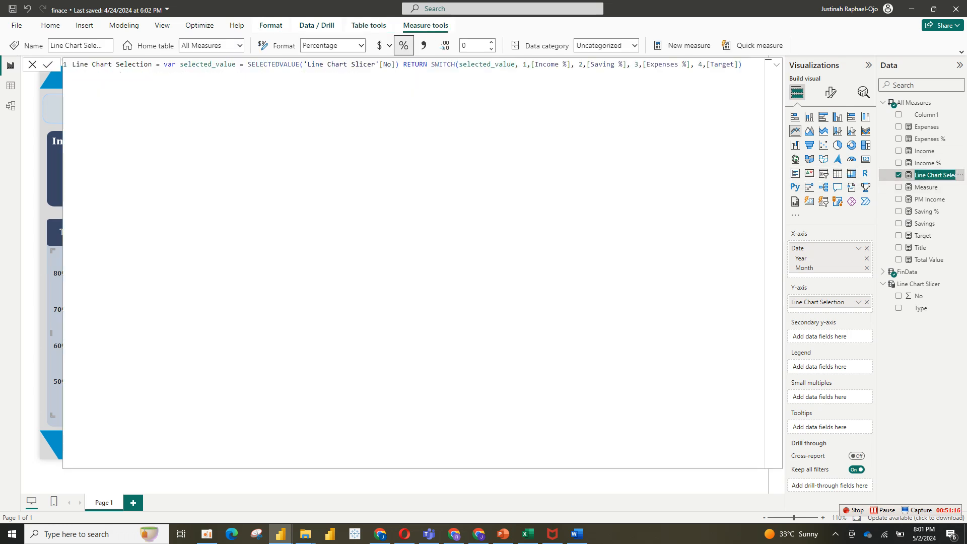
left_click(961, 52)
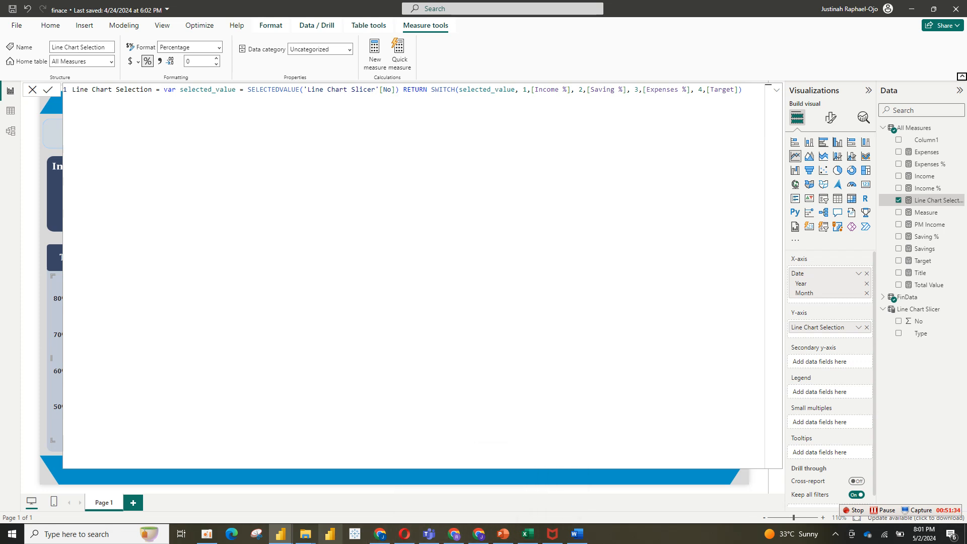
Return to the Untitled report and format the Line Chart Selection measure as a percentage.
mouse_move(281, 534)
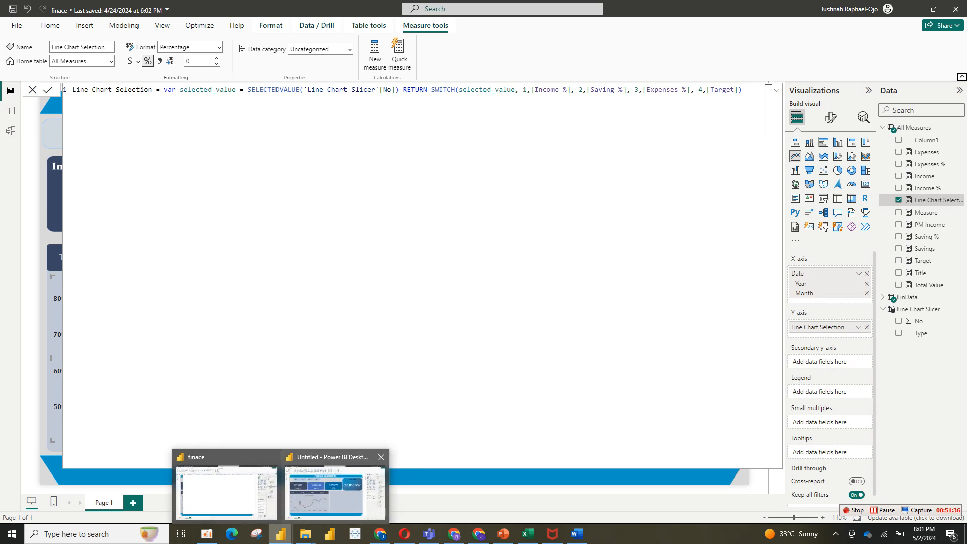
left_click(334, 491)
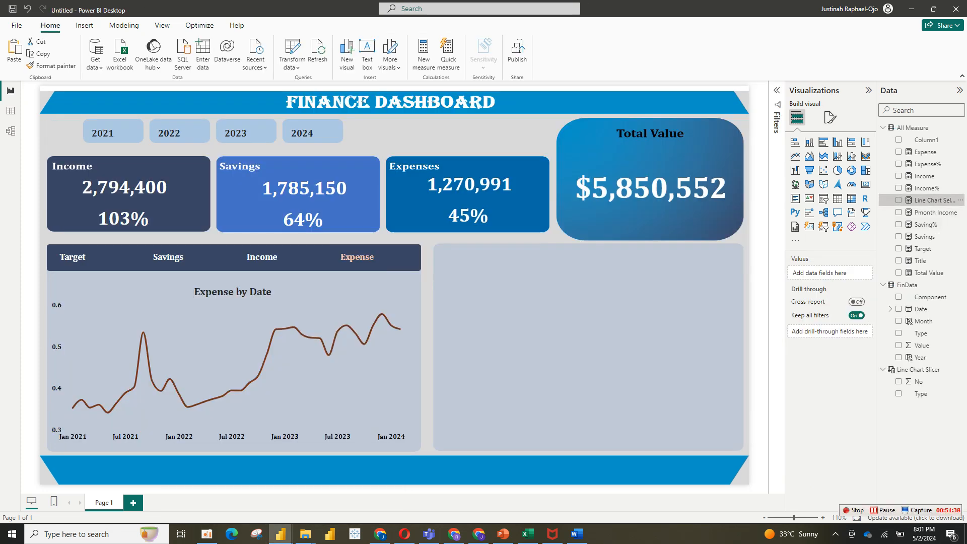
double_click(934, 201)
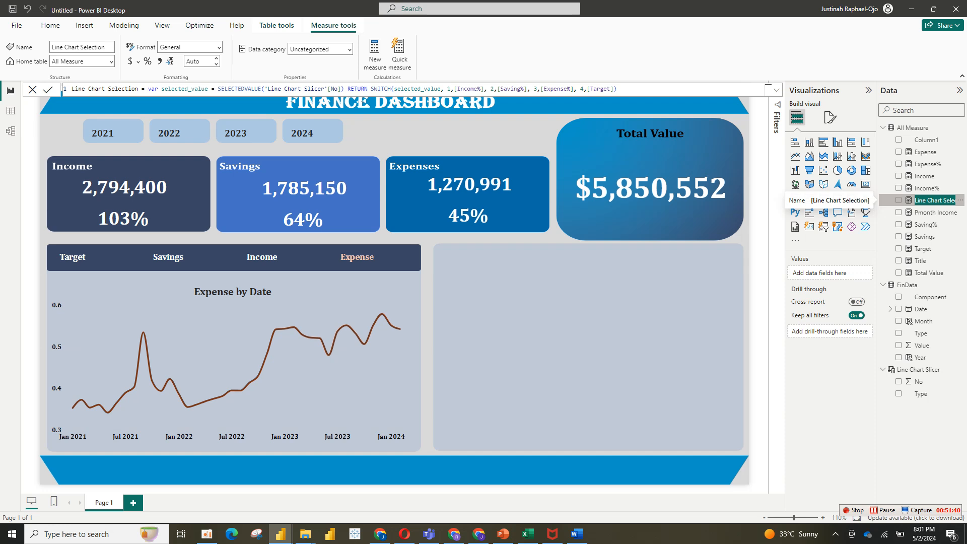
left_click(147, 62)
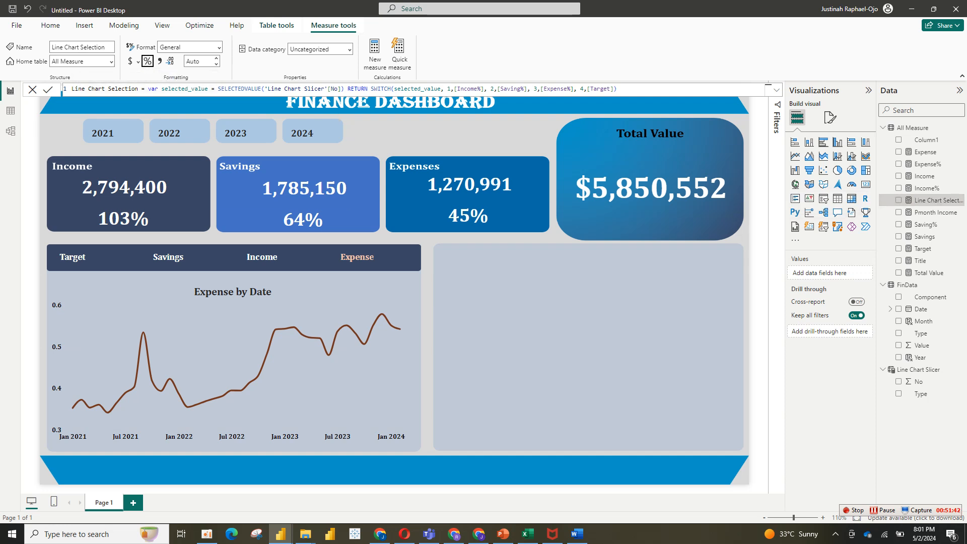
left_click(147, 62)
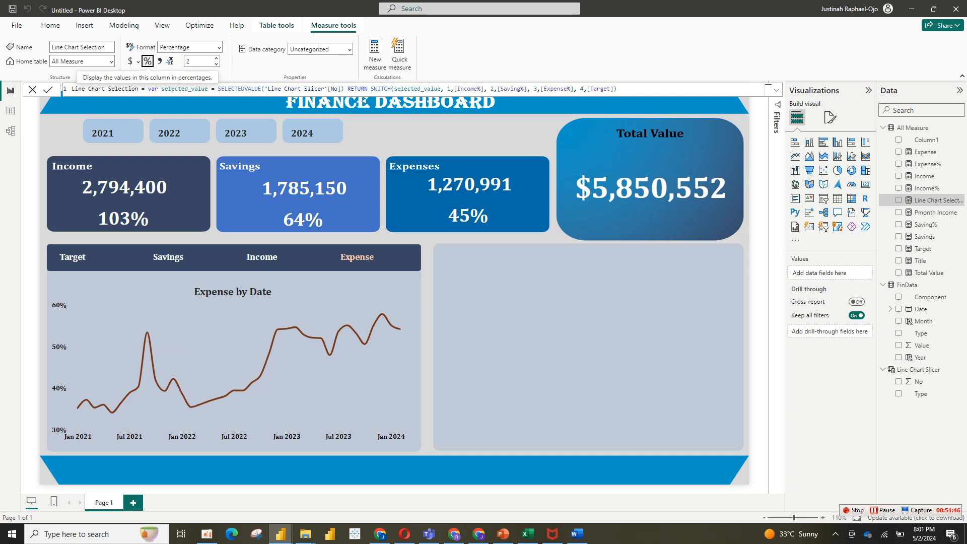
Cycle the Type slicer through Savings, Target, Income and Expense to check the line chart, finishing on Income.
mouse_move(192, 308)
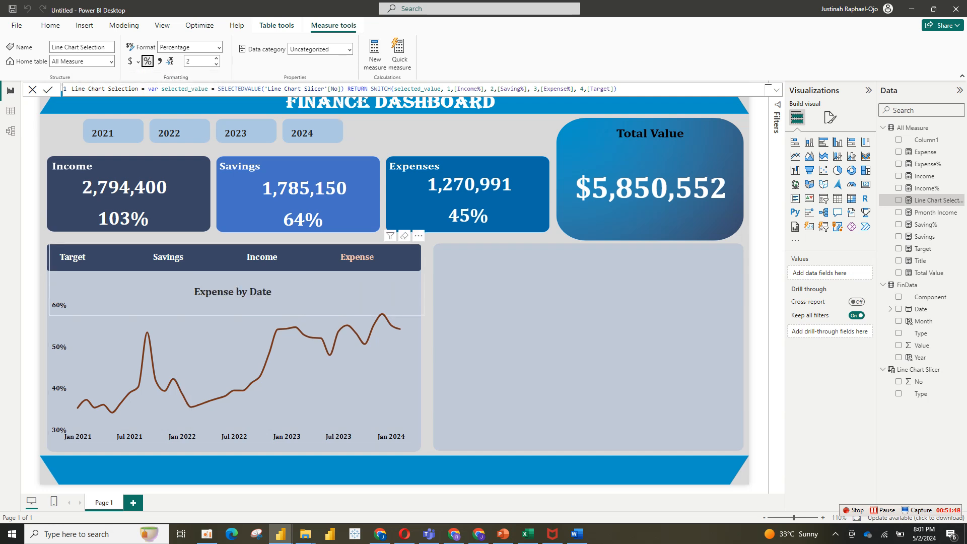
left_click(168, 257)
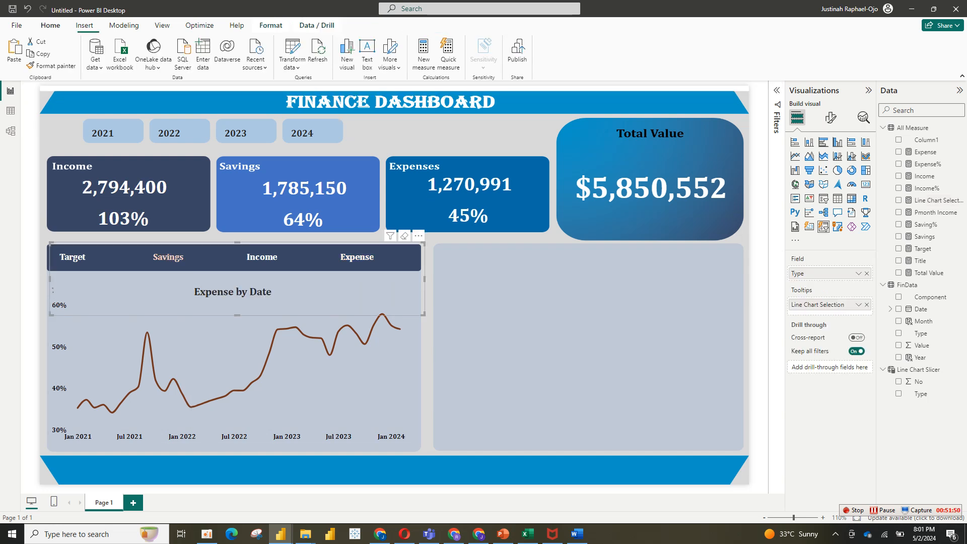
left_click(72, 258)
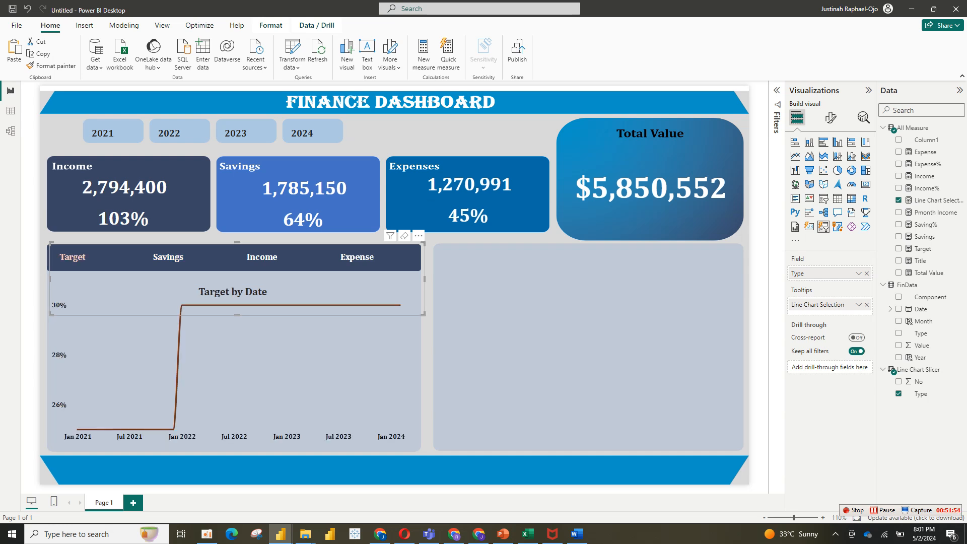
left_click(262, 257)
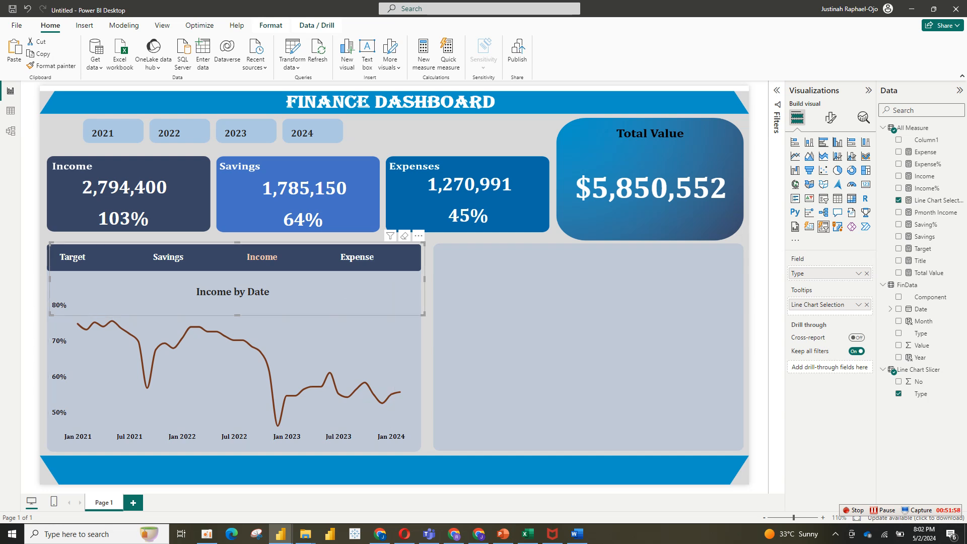
left_click(357, 258)
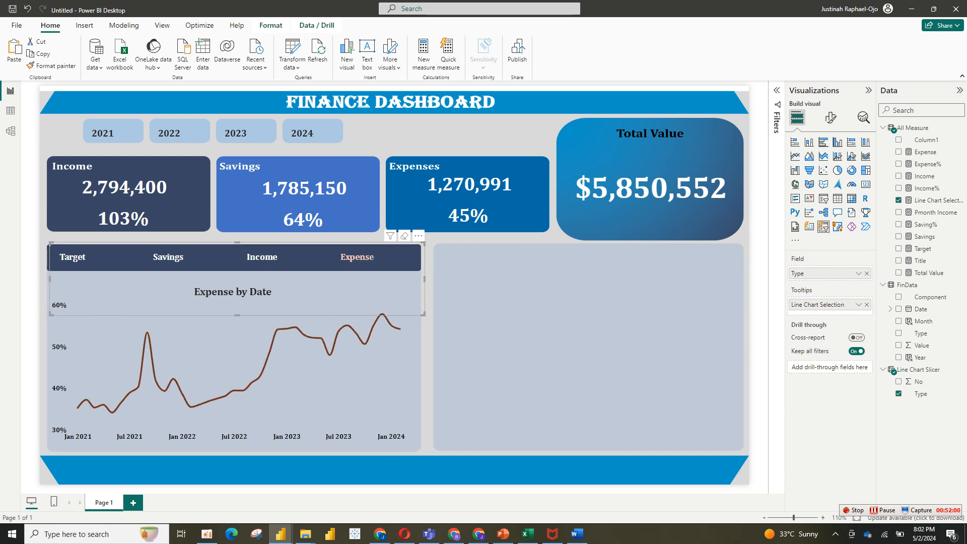
left_click(261, 257)
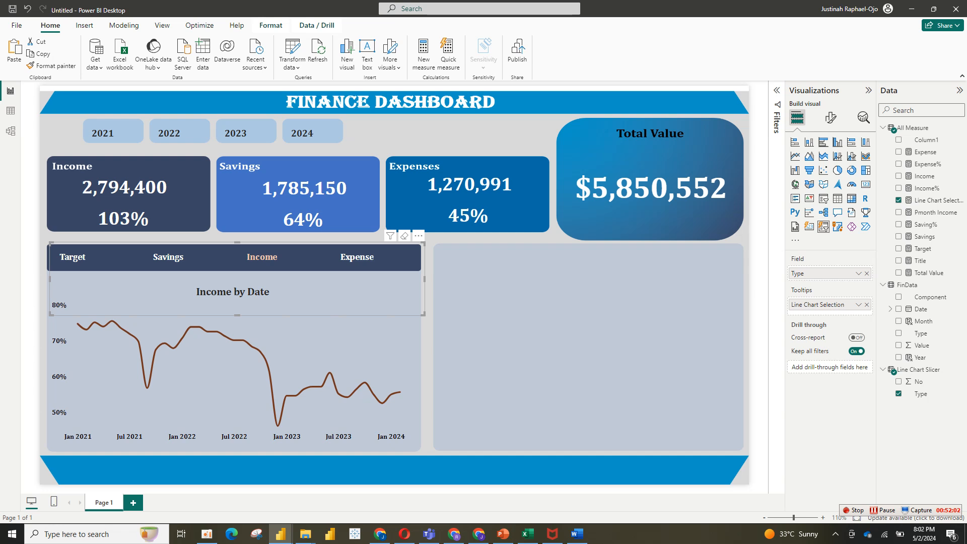
left_click(168, 258)
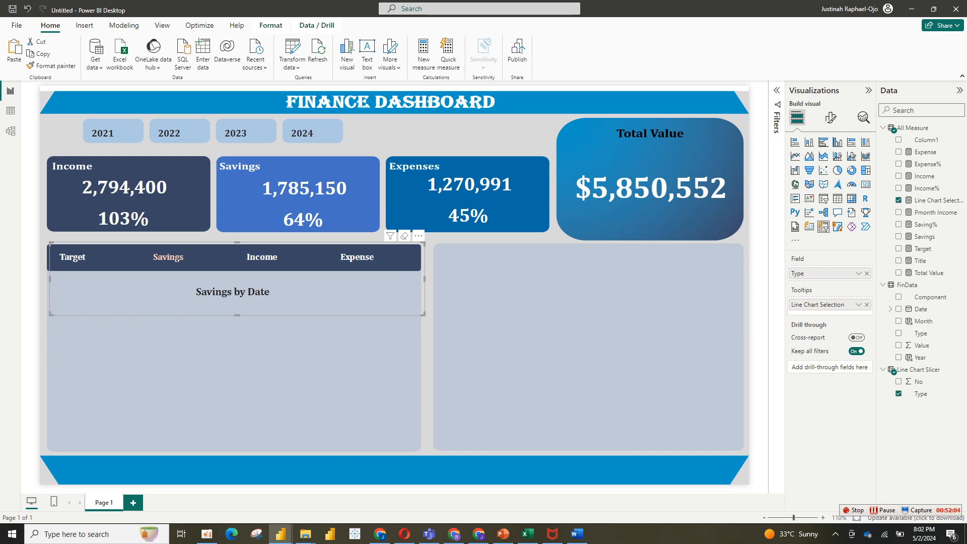
left_click(72, 257)
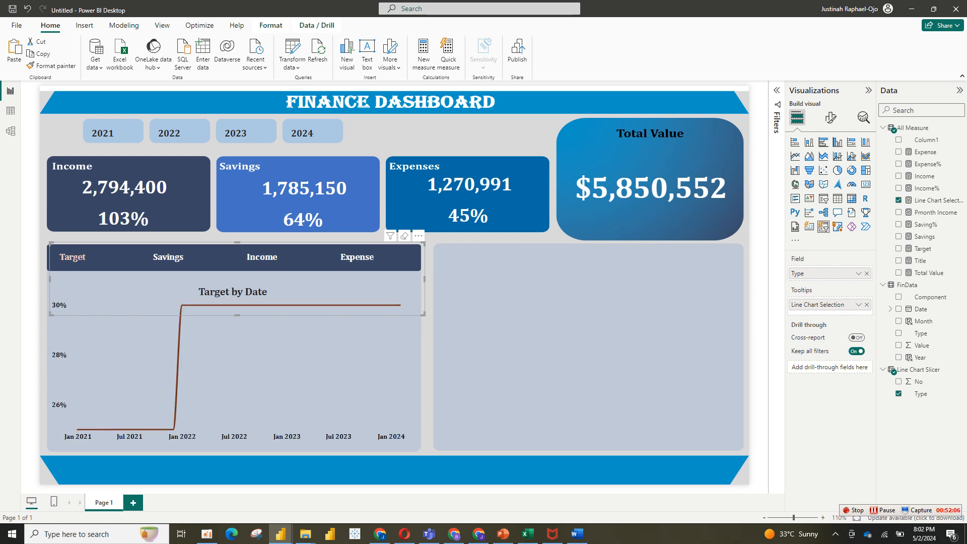
left_click(261, 258)
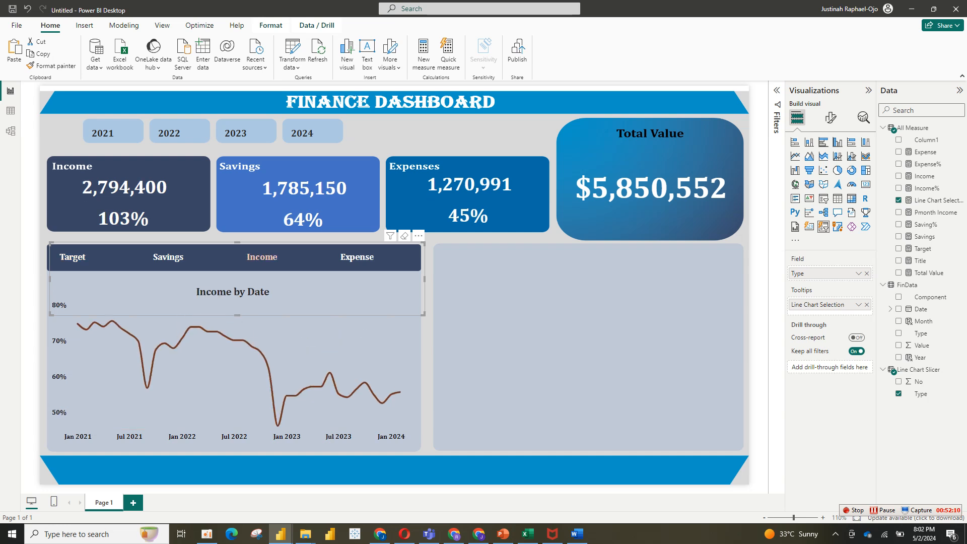
left_click(31, 348)
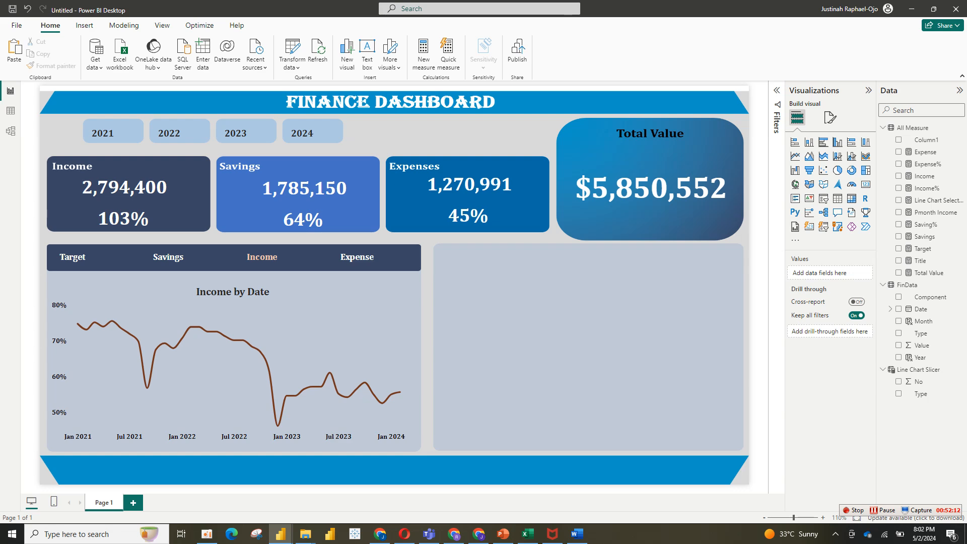
Switch to the finace report and close its measure formula without changes to view the reference dashboard.
mouse_move(280, 534)
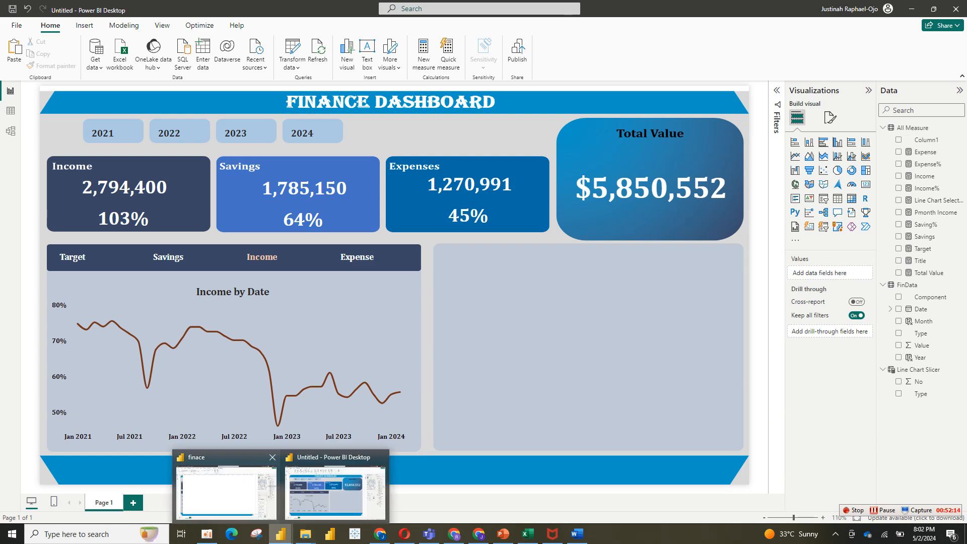
left_click(226, 486)
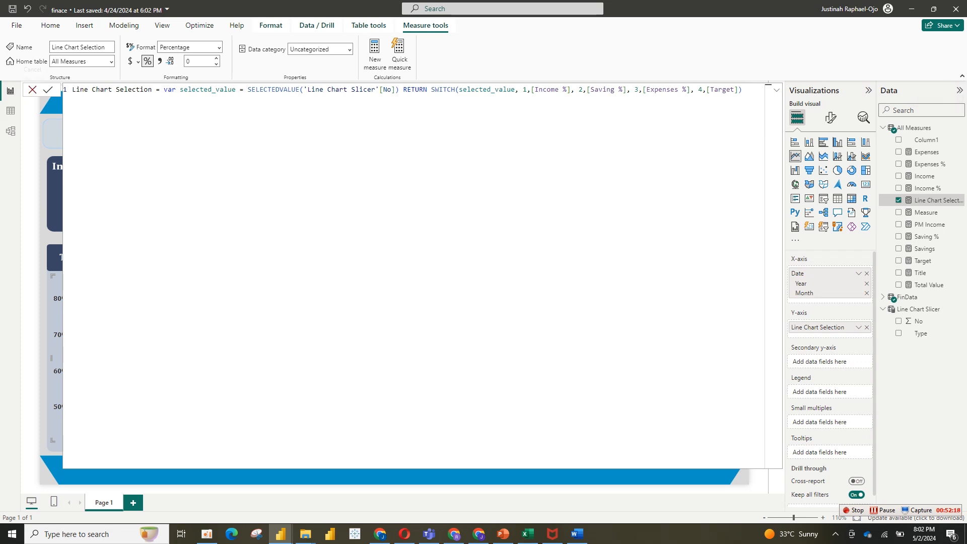
left_click(32, 90)
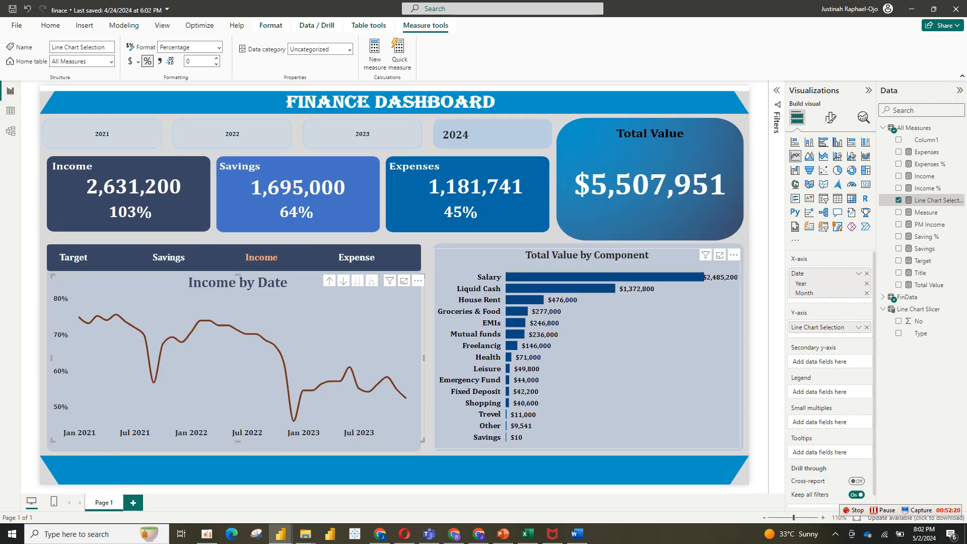
Inspect the field setup of the reference Total Value by Component chart and return to the Untitled report.
left_click(642, 355)
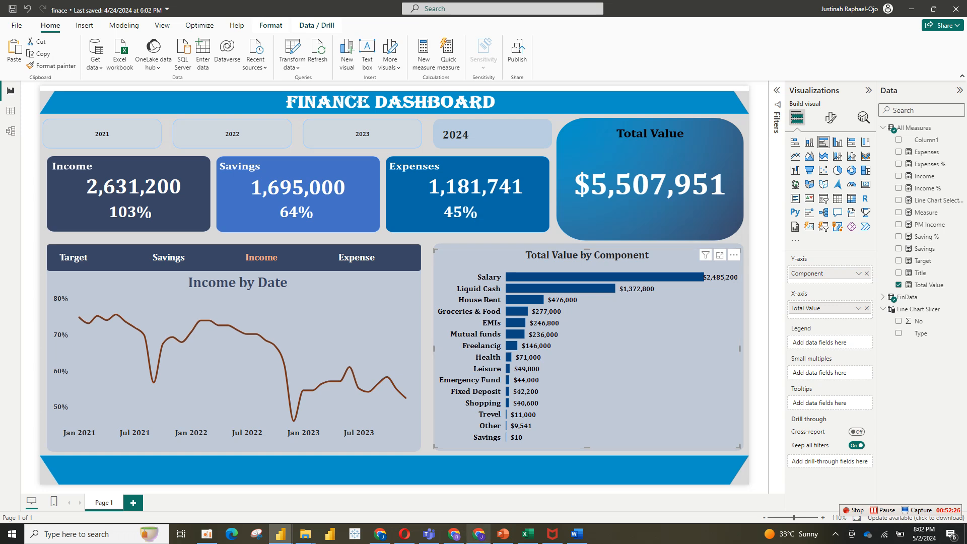
mouse_move(280, 533)
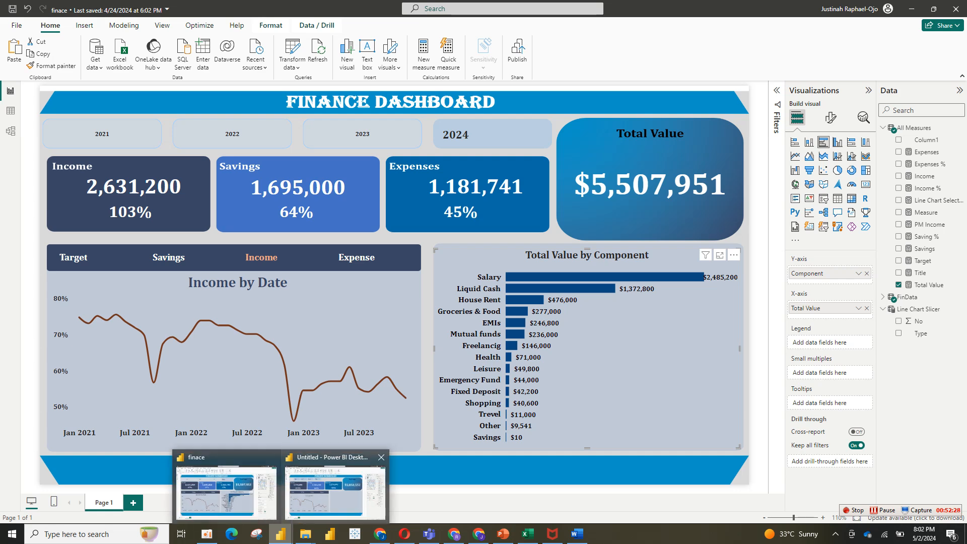
left_click(339, 486)
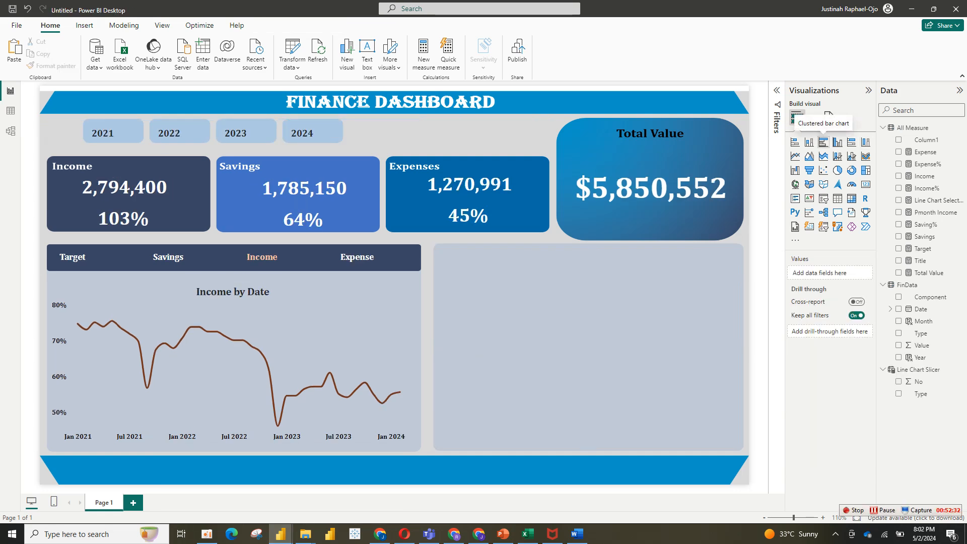
Insert a clustered bar chart and fit it inside the empty panel beside the line chart.
left_click(822, 142)
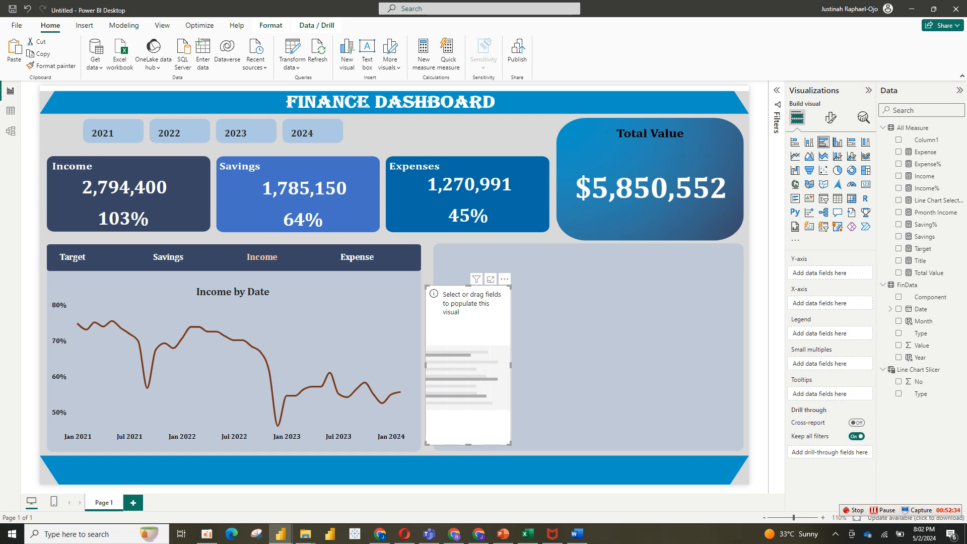
left_click_drag(468, 327, 491, 290)
left_click_drag(532, 406, 744, 438)
left_click_drag(595, 322, 586, 327)
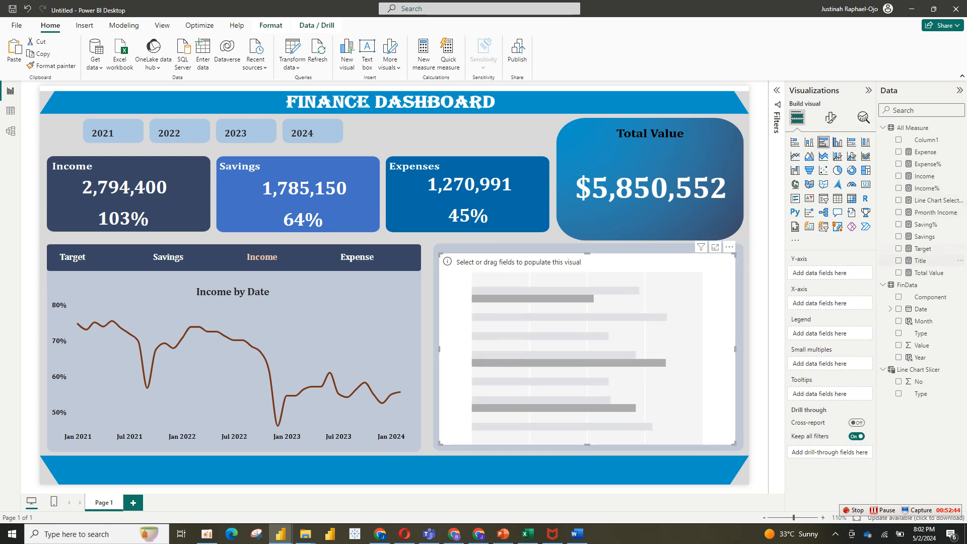
Plot Total Value by Component in the bar chart and enlarge it slightly within its panel.
left_click(898, 272)
left_click(898, 297)
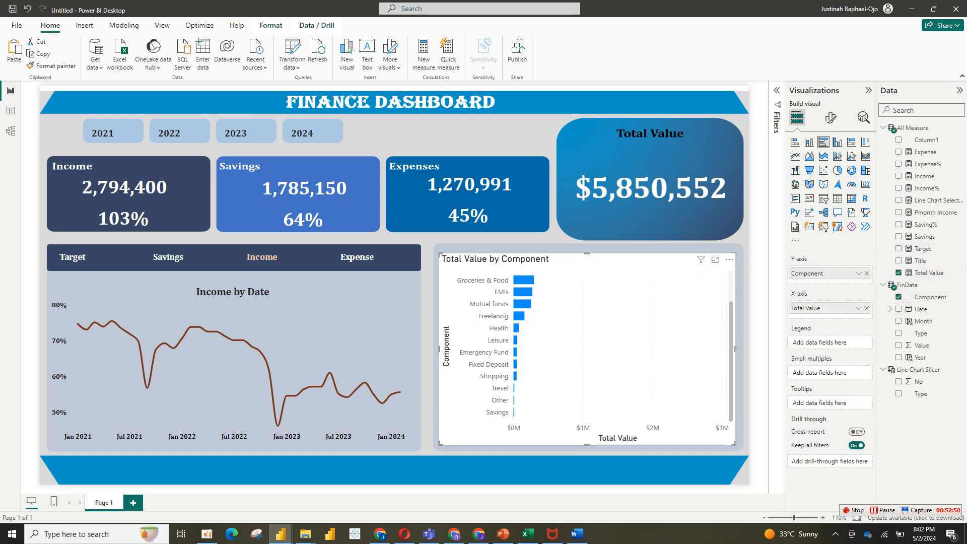
left_click_drag(734, 444, 744, 447)
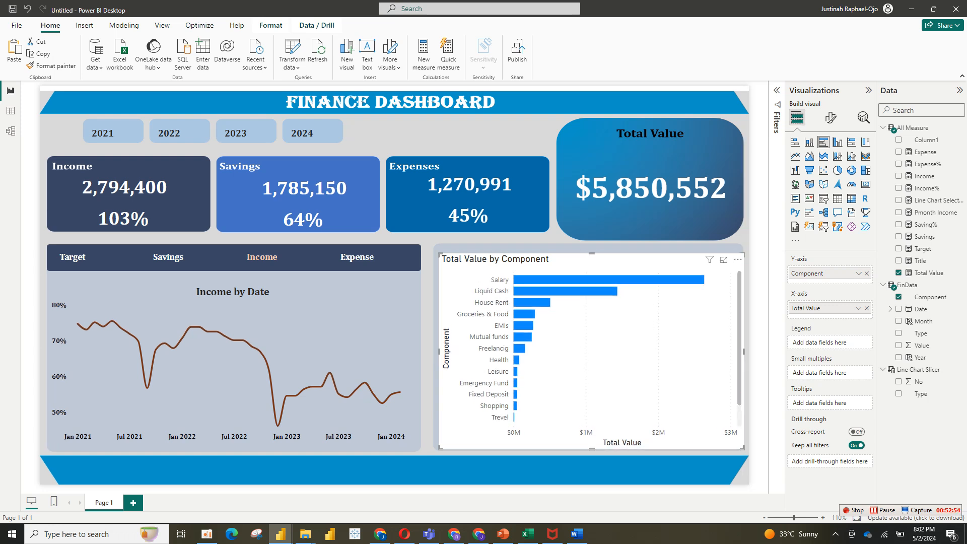
Turn off the bar chart's background and refit the chart to the panel behind it.
left_click(830, 118)
left_click(829, 163)
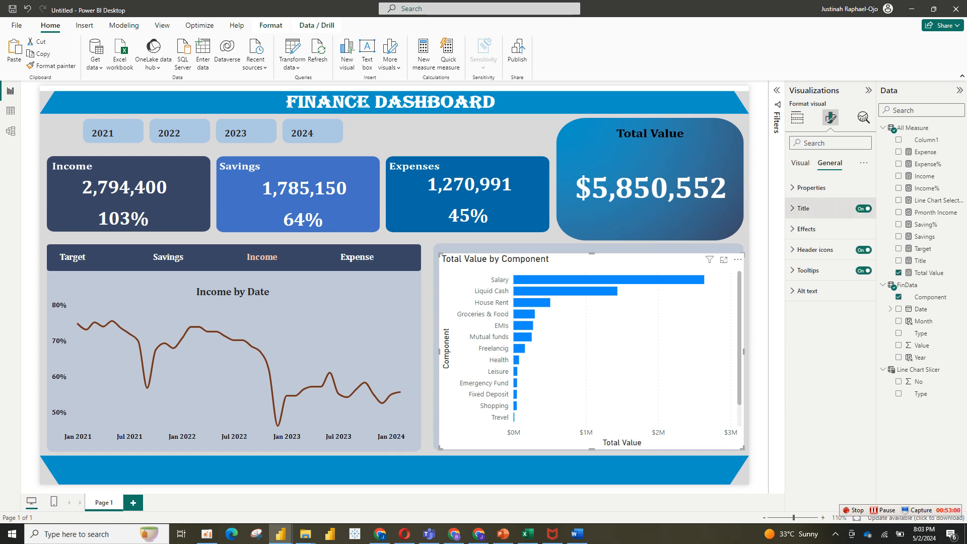
left_click(805, 229)
left_click(858, 253)
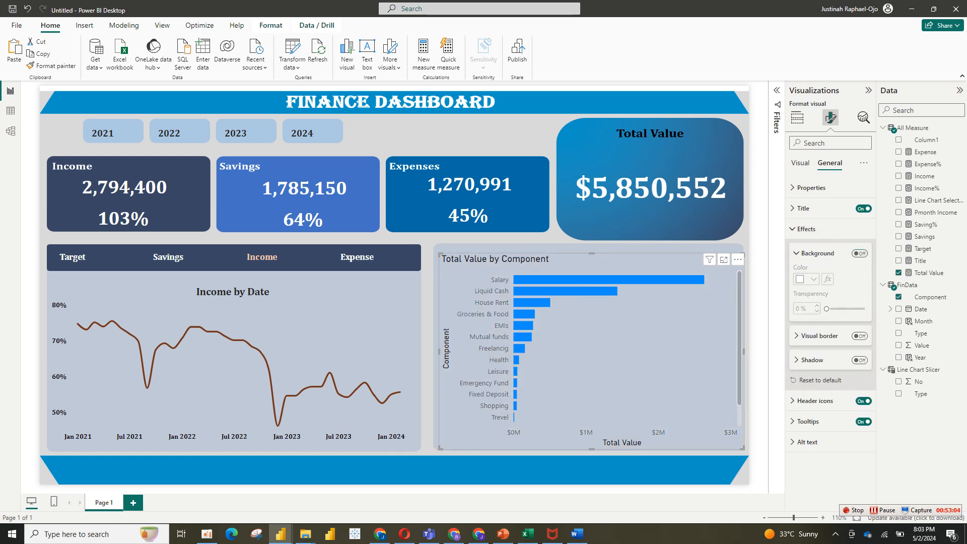
left_click_drag(742, 255, 736, 250)
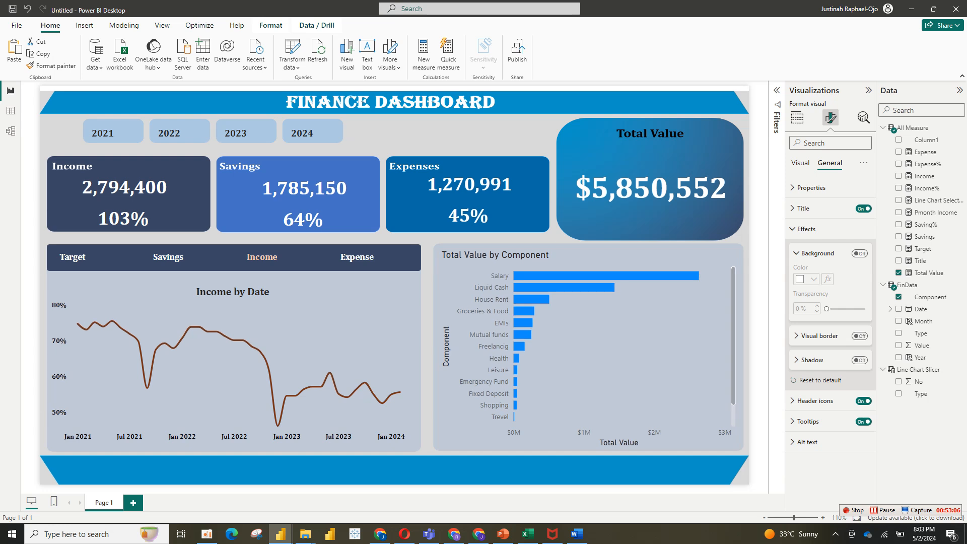
left_click(806, 228)
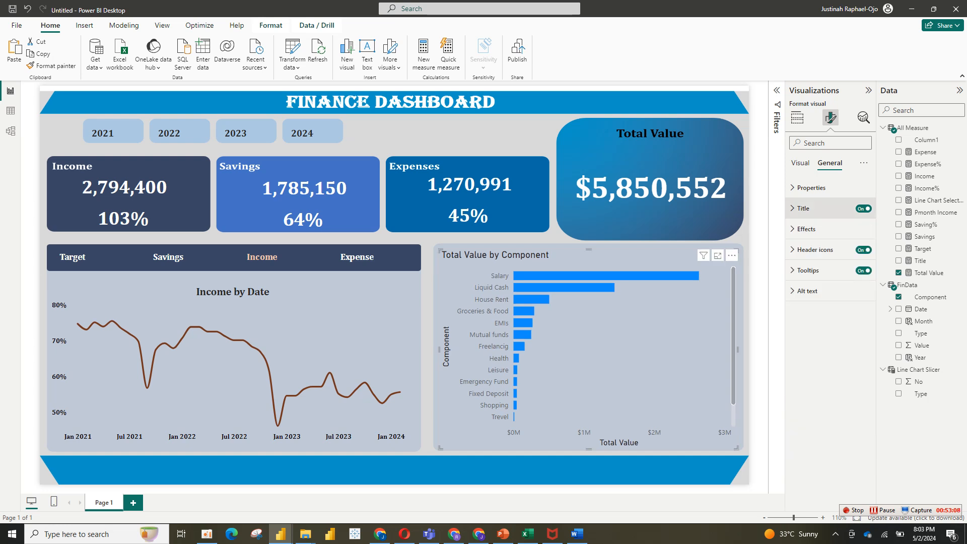
Format the bar chart's title as centered, bold Cambria at size 12.
left_click(803, 208)
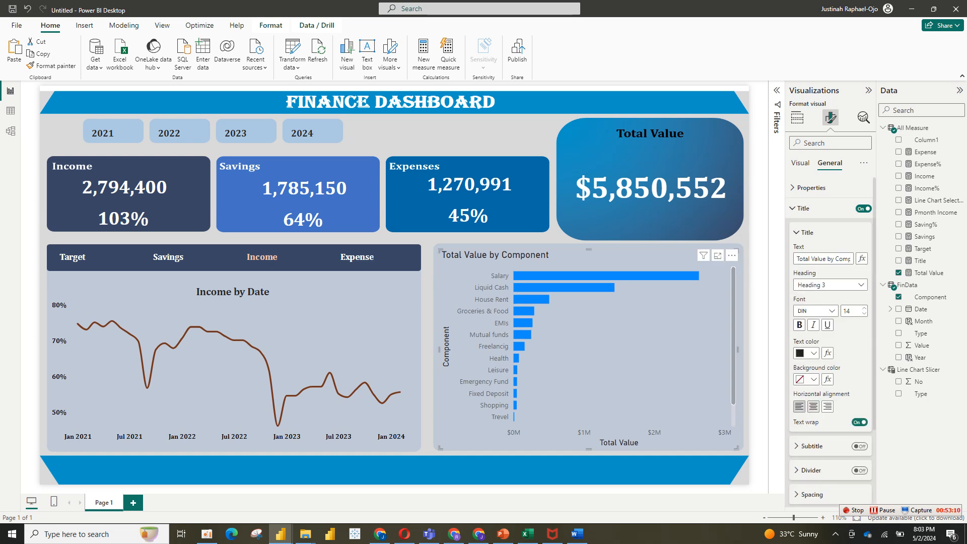
left_click(813, 405)
left_click(799, 325)
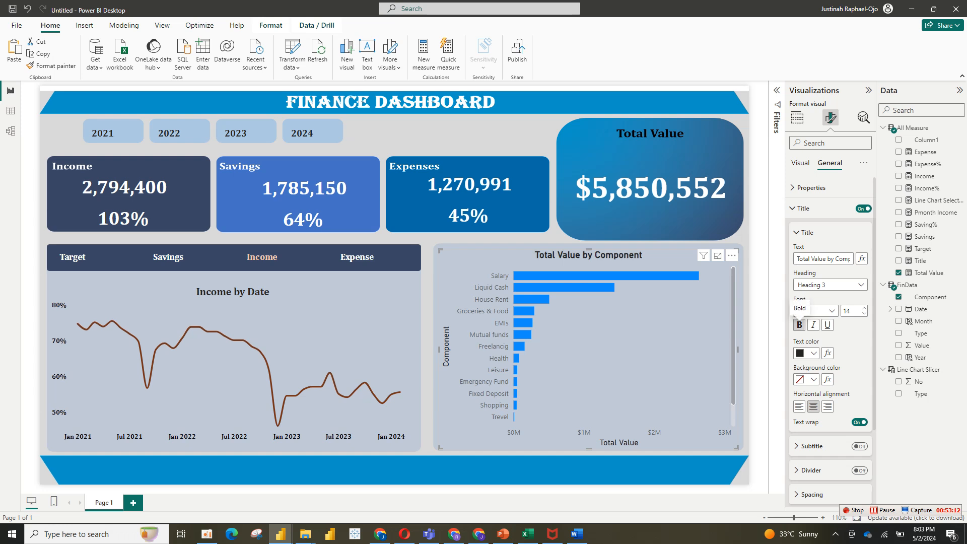
left_click(815, 311)
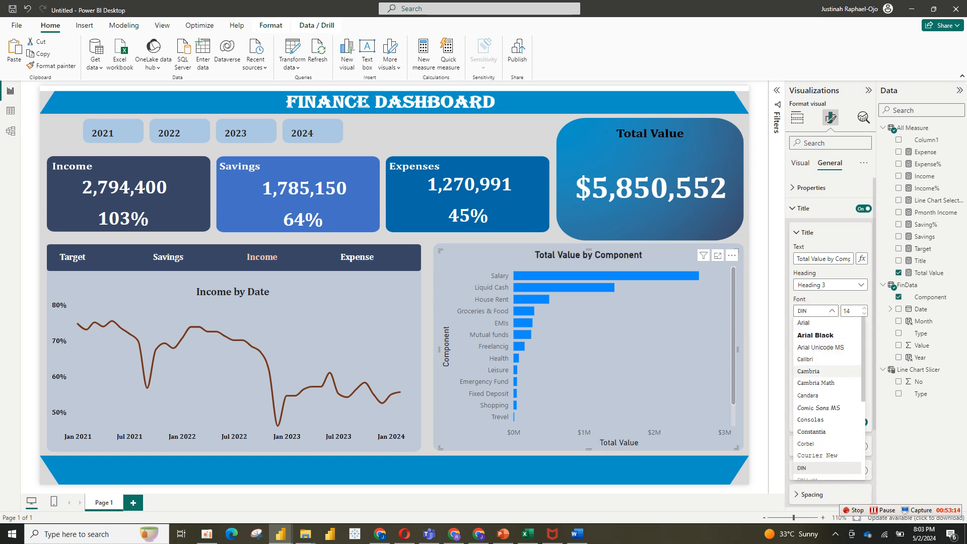
left_click(808, 371)
left_click(864, 314)
left_click(864, 314)
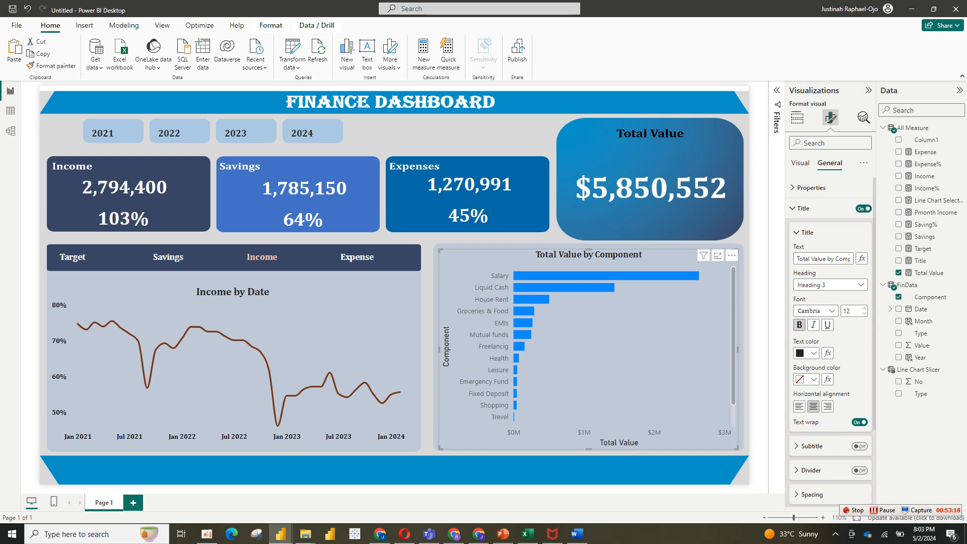
left_click(797, 233)
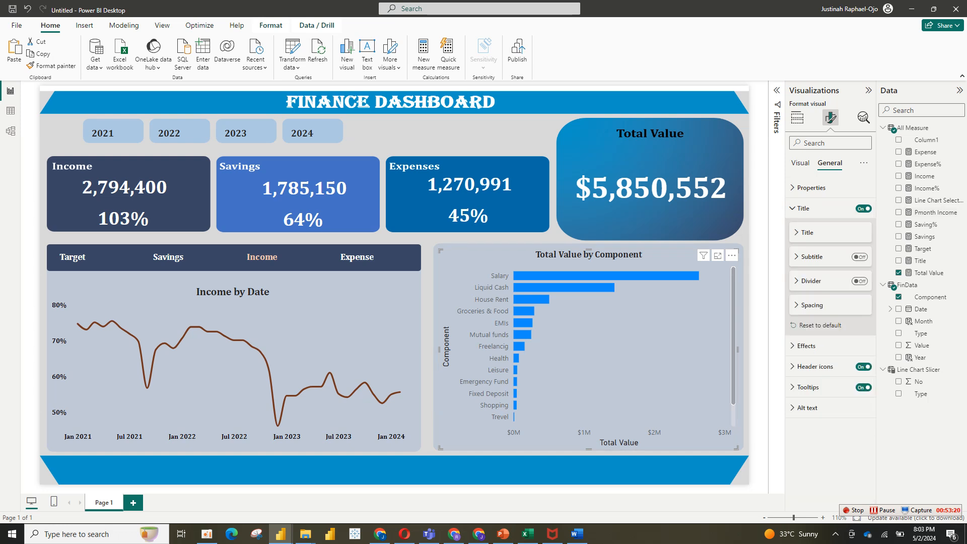
Hide the bar chart's X-axis title and values.
left_click(800, 163)
left_click(804, 208)
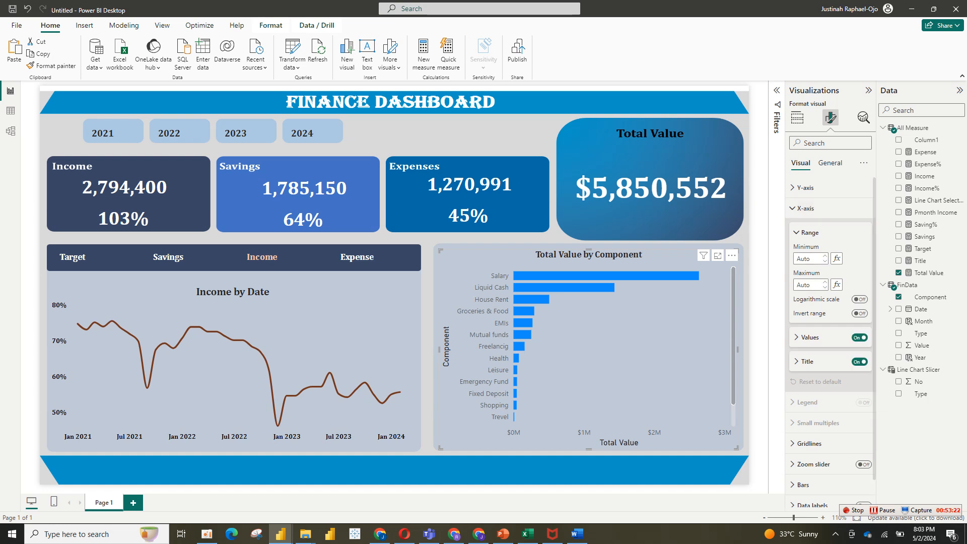
left_click(859, 362)
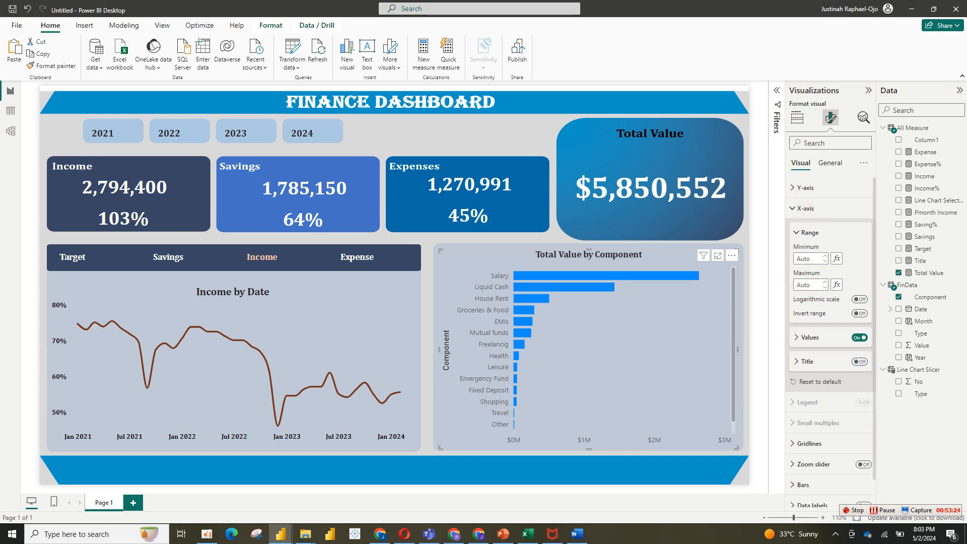
left_click(859, 337)
left_click(804, 208)
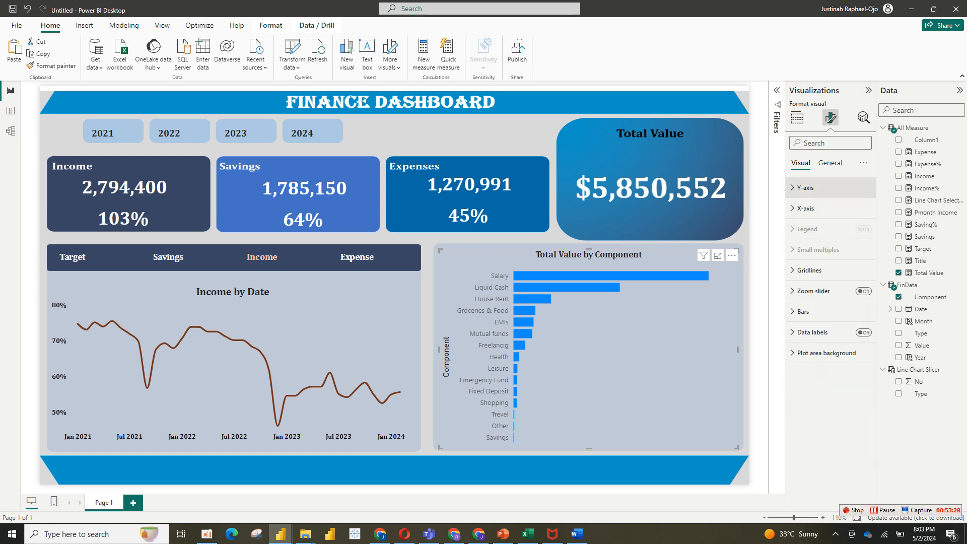
Hide the bar chart's Y-axis title.
left_click(804, 187)
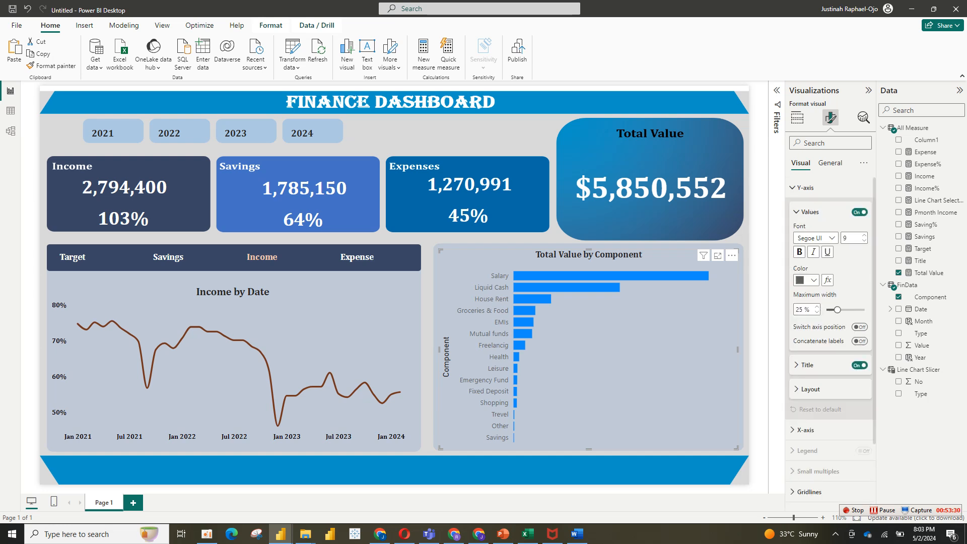
left_click(807, 365)
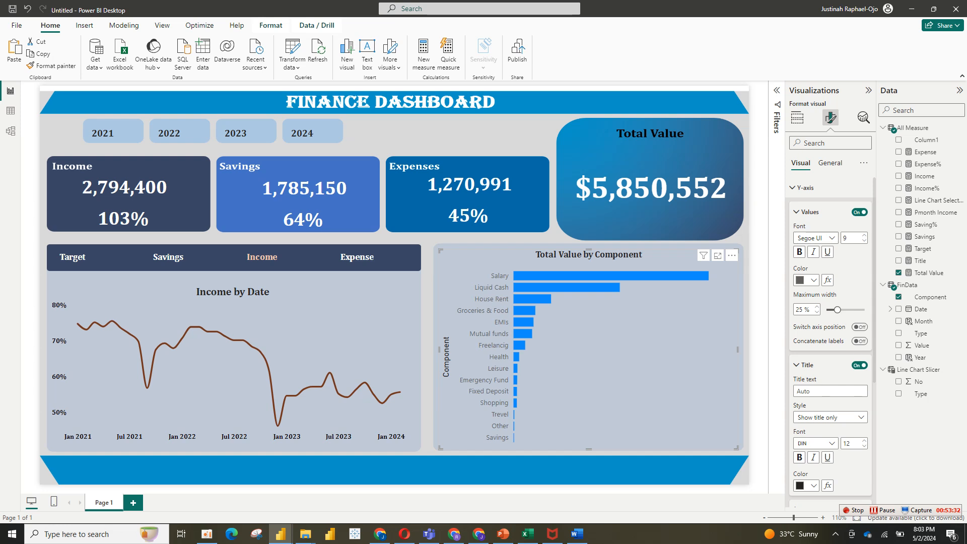
left_click(860, 365)
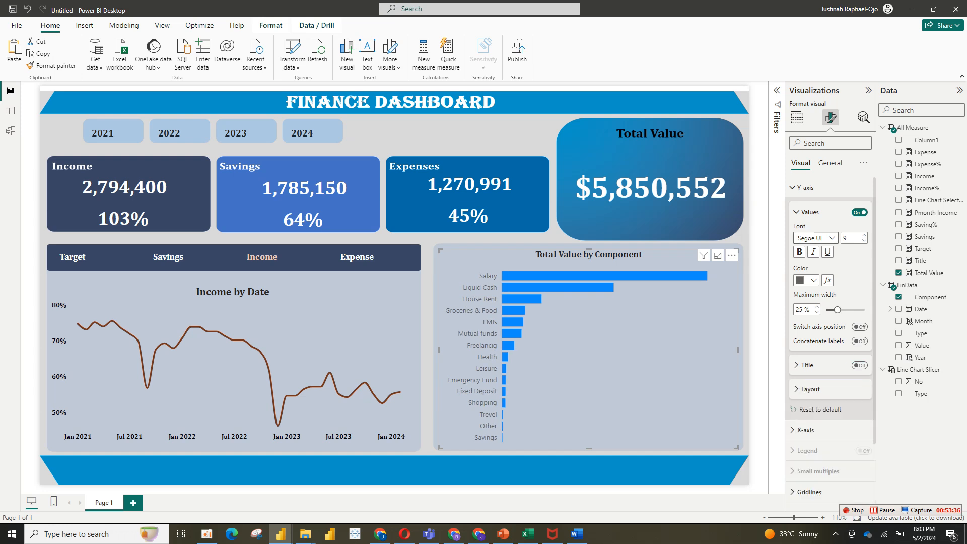
Format the bar chart's Y-axis labels as bold Cambria in black.
left_click(821, 238)
scroll(826, 312, "up", 3)
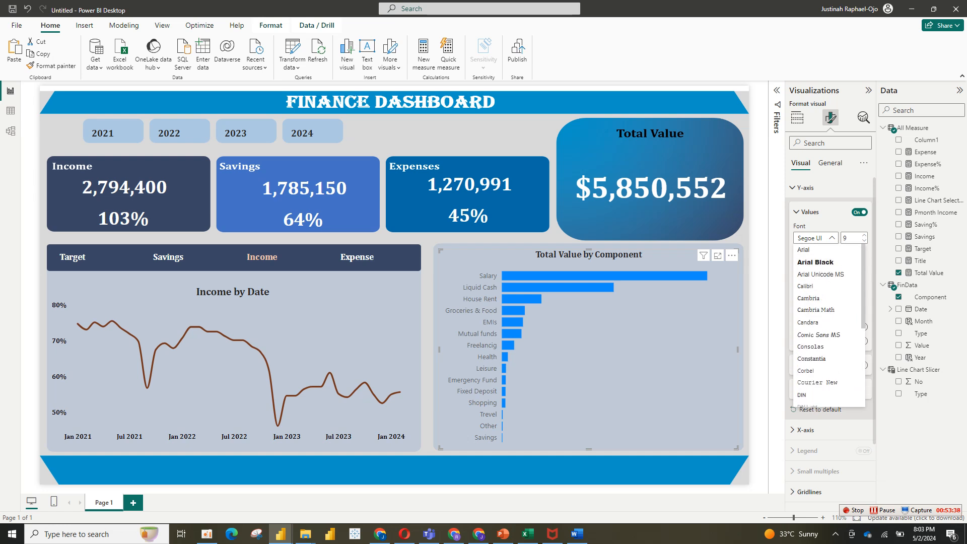
left_click(809, 297)
left_click(799, 252)
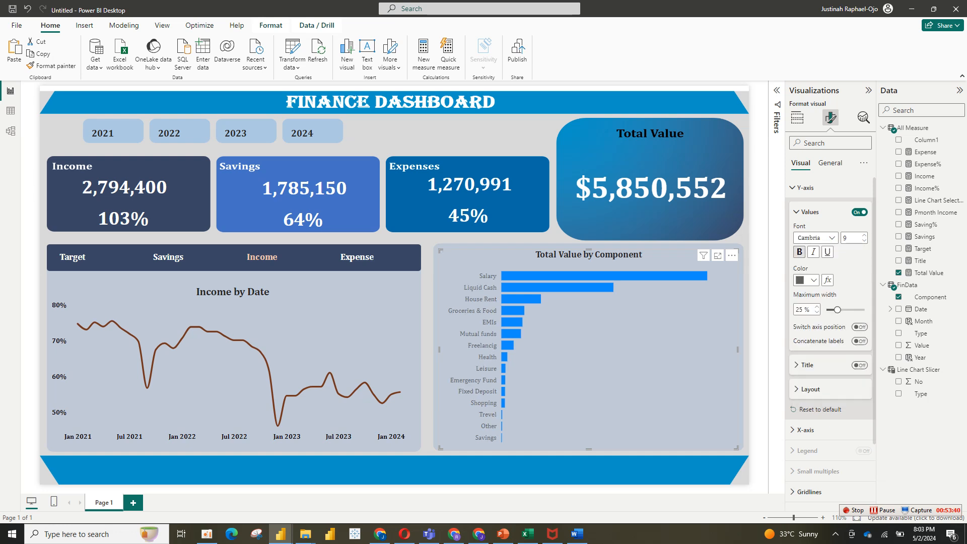
left_click(808, 280)
left_click(810, 297)
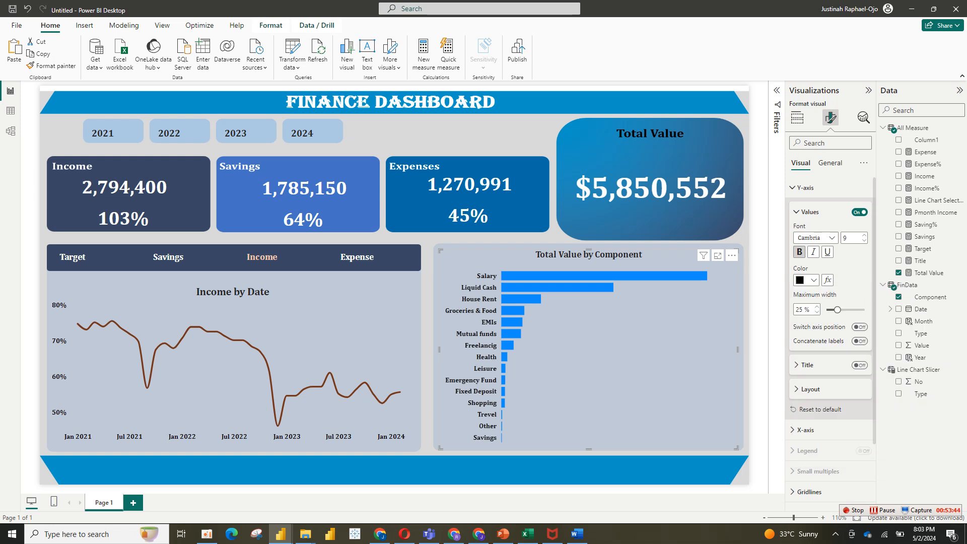
left_click(805, 187)
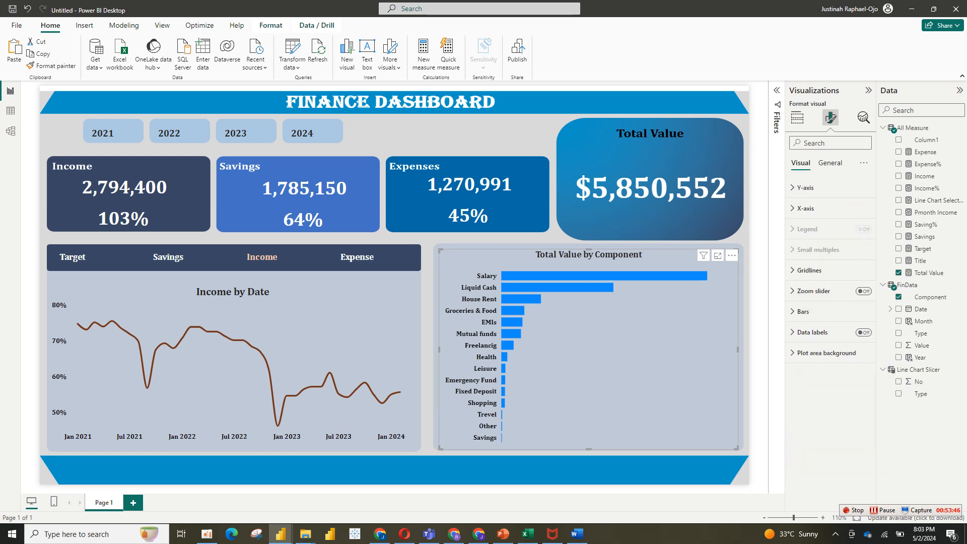
Change the default color of the bars to the darkest shade of the light blue theme color.
left_click(802, 312)
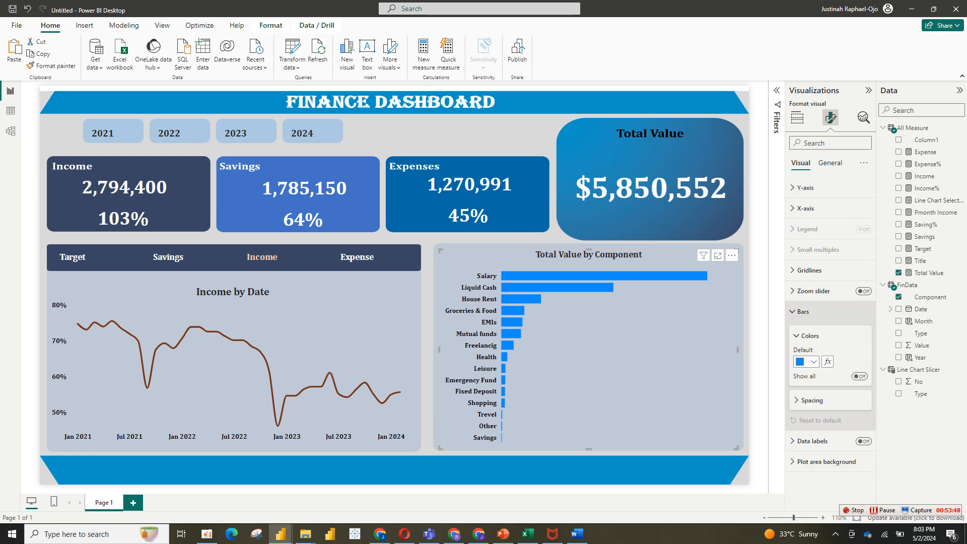
left_click(812, 361)
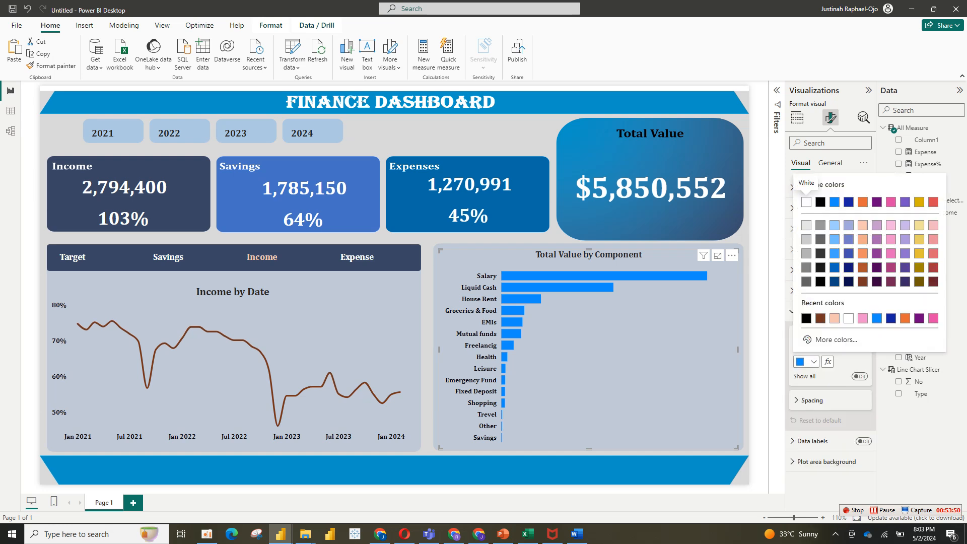
left_click(835, 281)
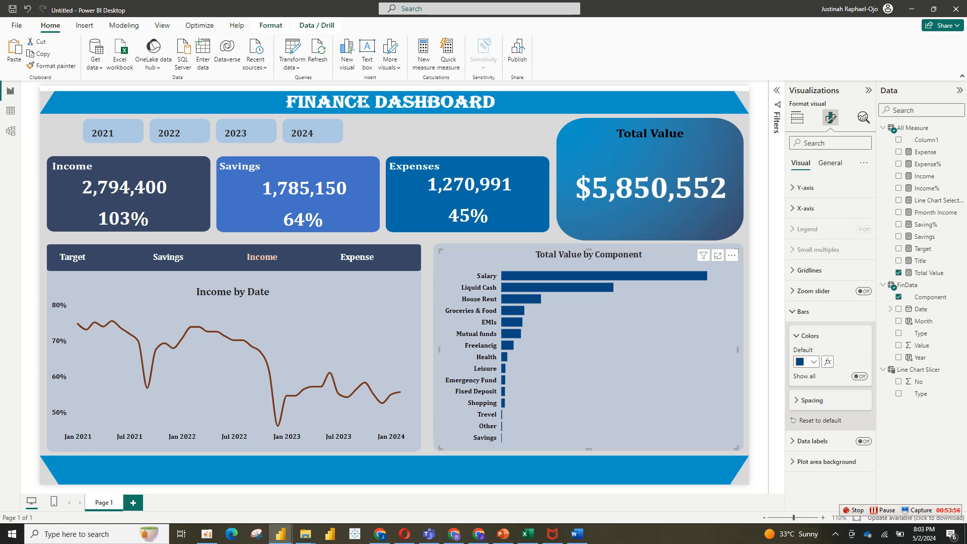
left_click(797, 336)
Turn on data labels for the bar chart.
left_click(811, 401)
left_click(812, 401)
left_click(863, 401)
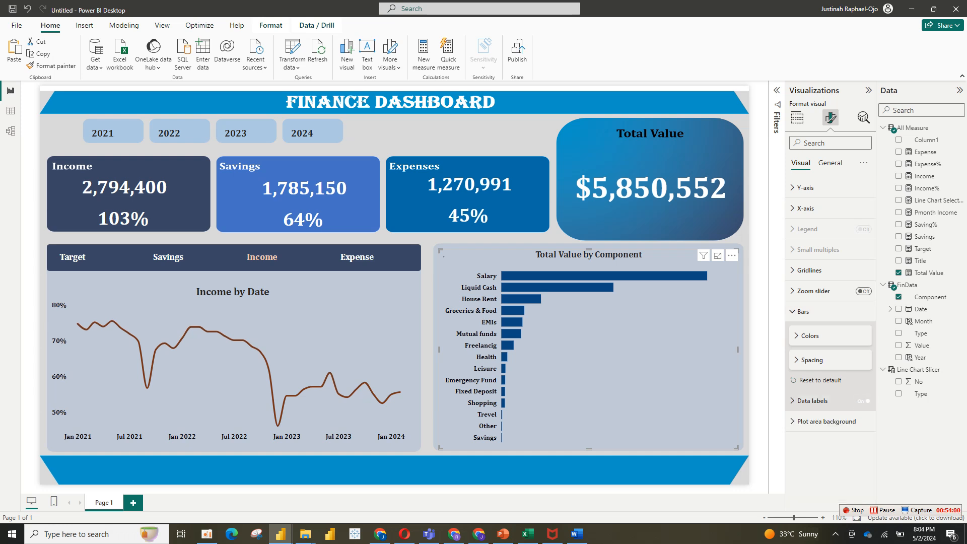
Format the bar chart's data label values in black Cambria.
left_click(811, 401)
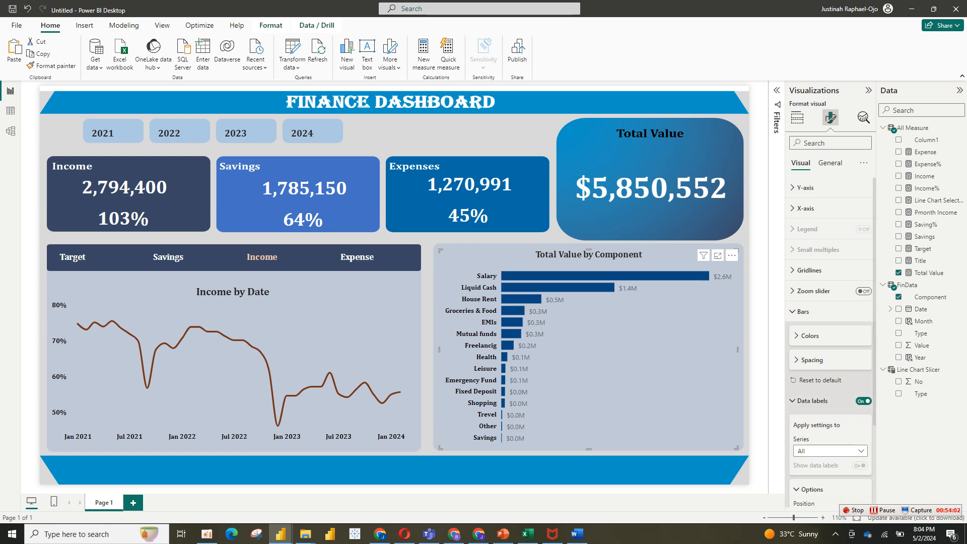
scroll(814, 343, "down", 3)
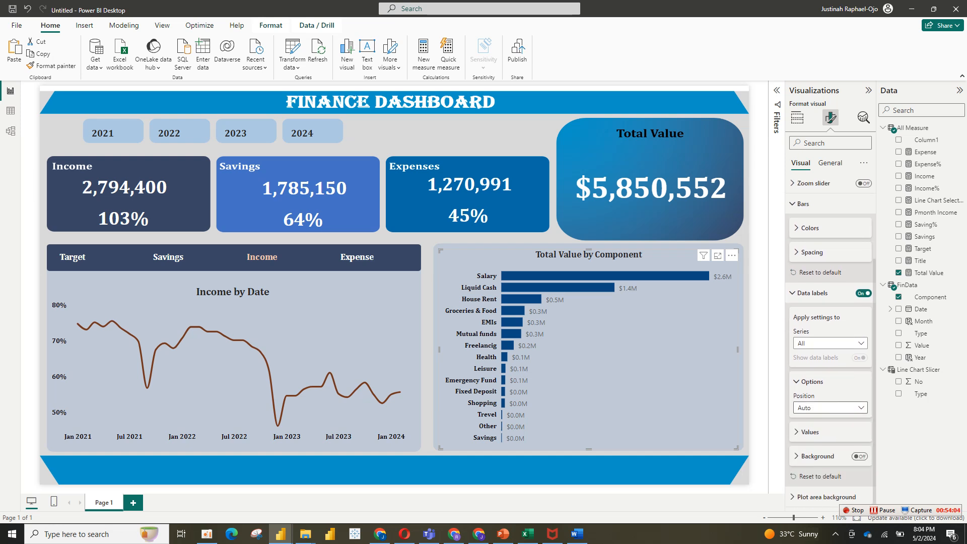
left_click(809, 432)
scroll(830, 342, "down", 5)
left_click(809, 317)
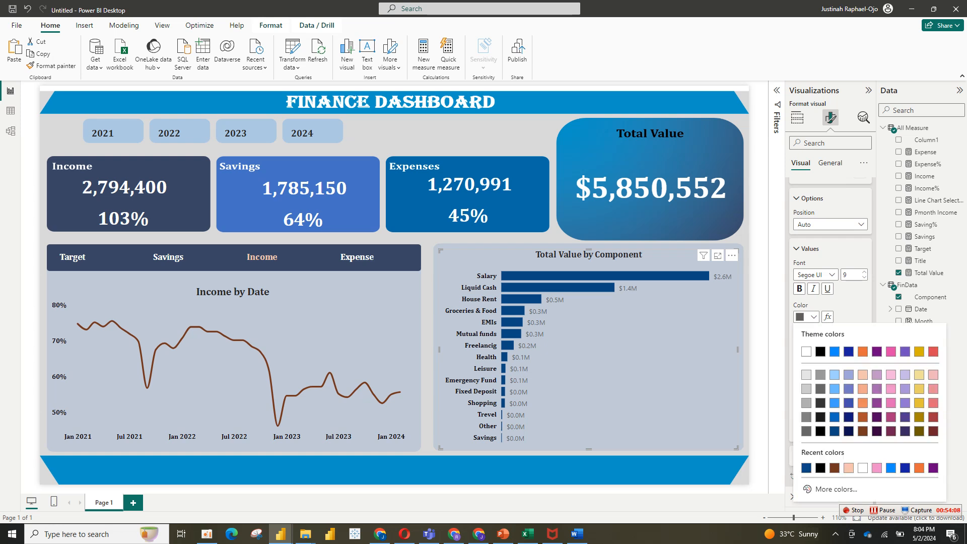
left_click(820, 352)
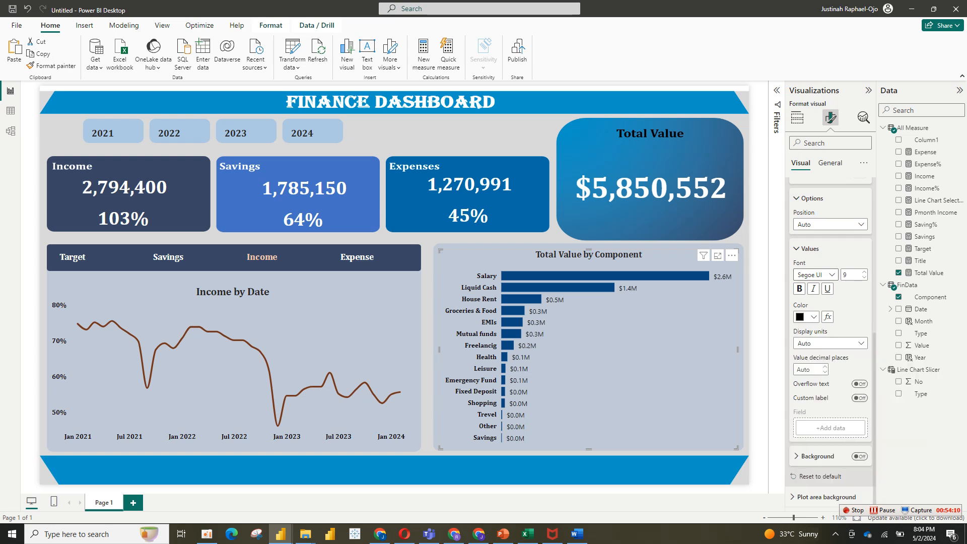
left_click(815, 275)
scroll(827, 352, "up", 4)
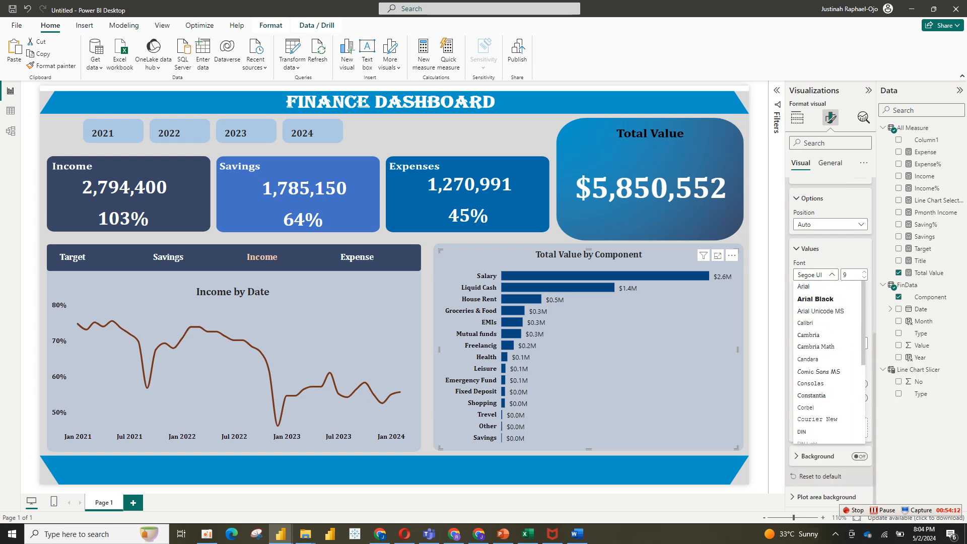
left_click(827, 334)
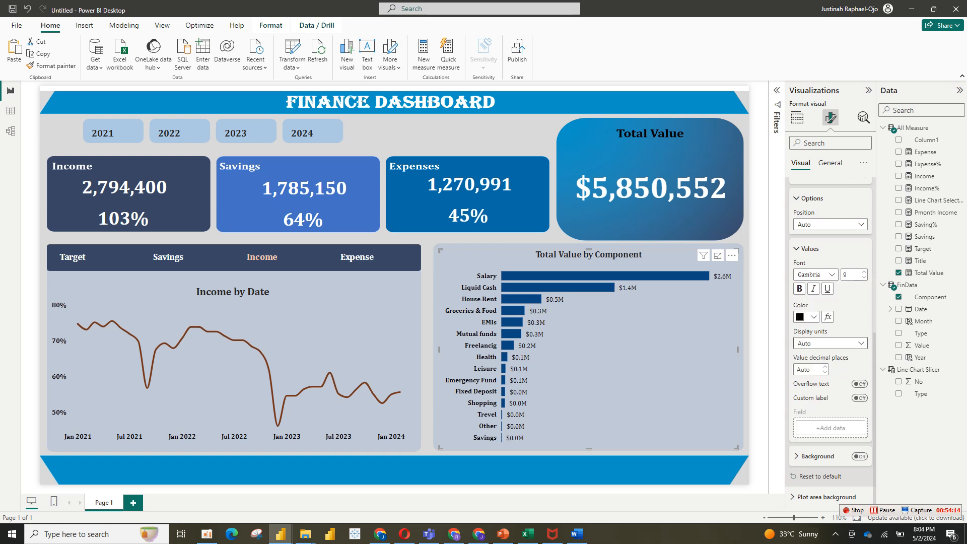
Set the bar chart's data labels to bold with display units None and position Outside end.
left_click(830, 343)
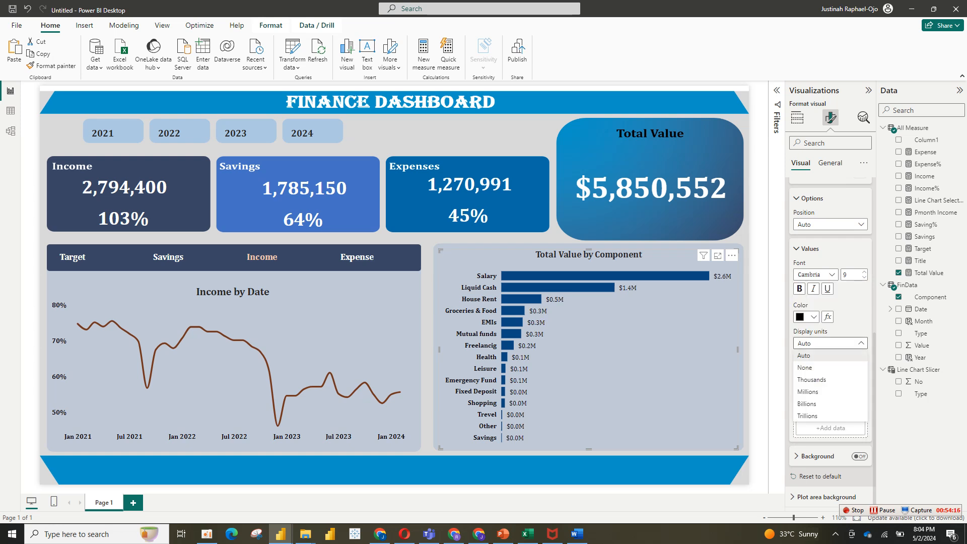
left_click(806, 367)
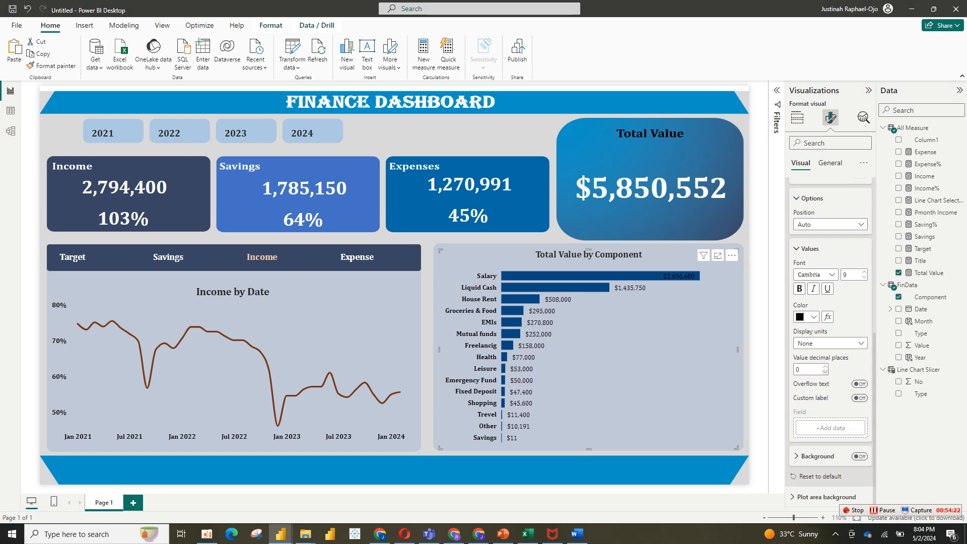
left_click(828, 224)
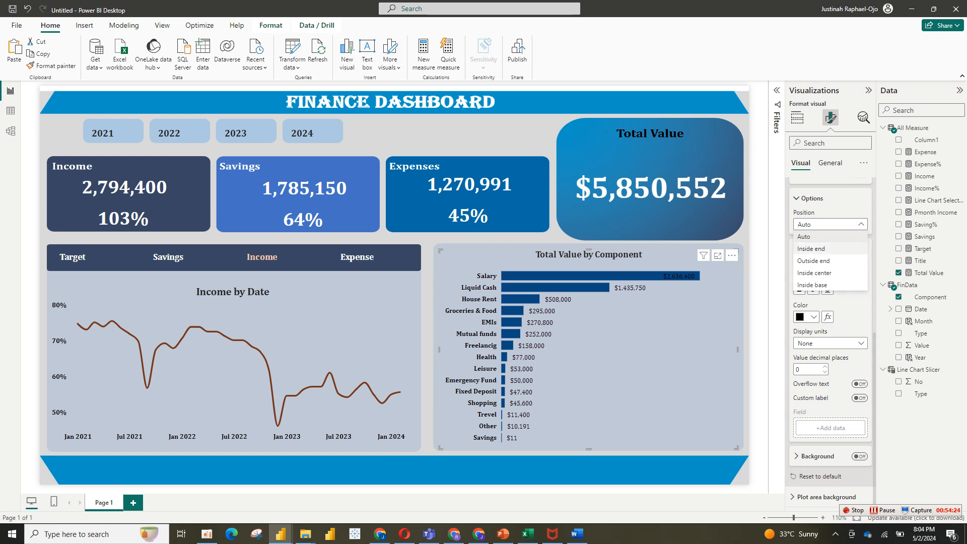
left_click(813, 248)
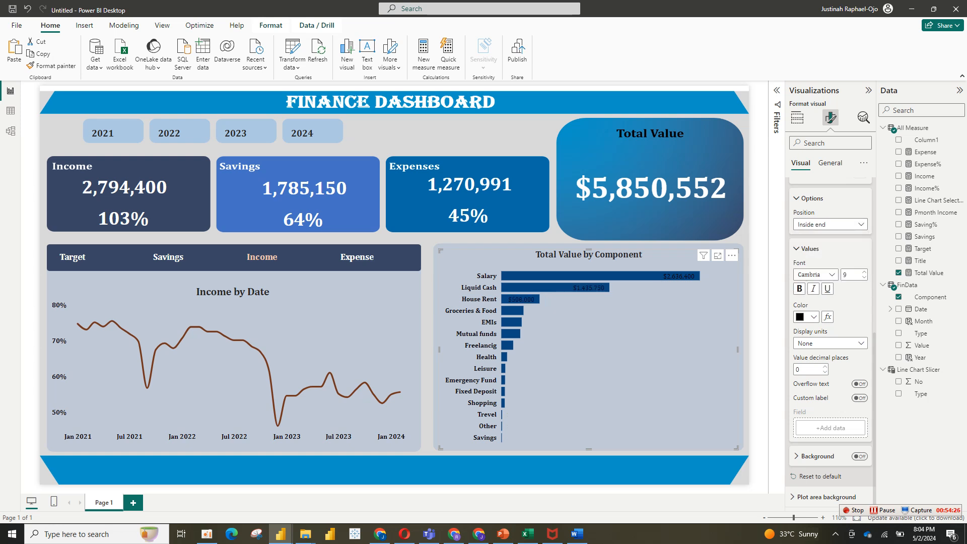
left_click(828, 224)
left_click(813, 260)
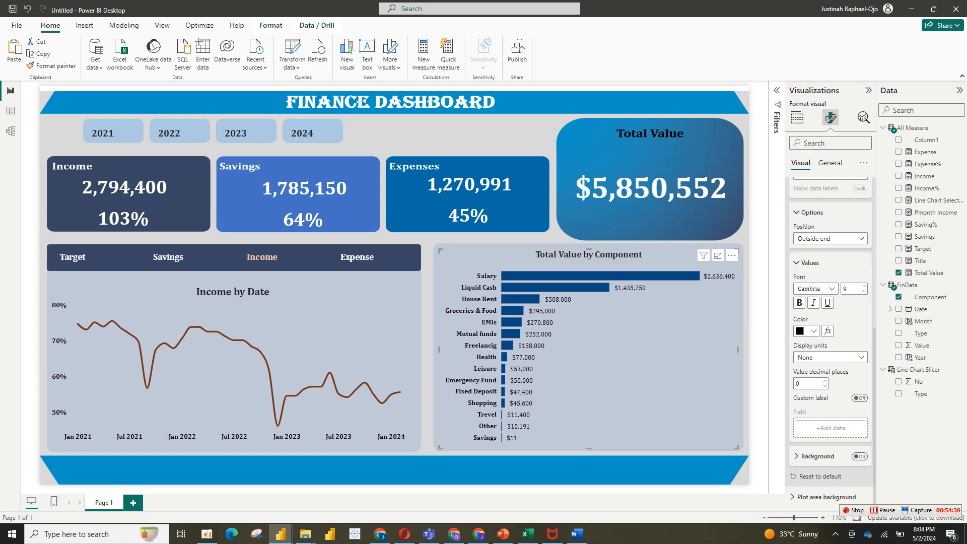
left_click(799, 302)
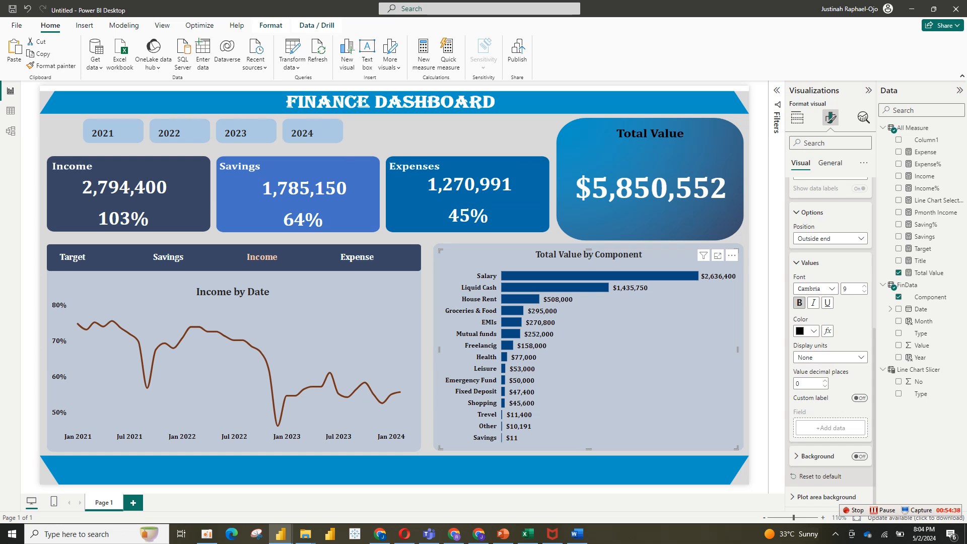
Test the year slicer by filtering the dashboard through 2024, 2023, 2022 and 2021.
left_click(312, 132)
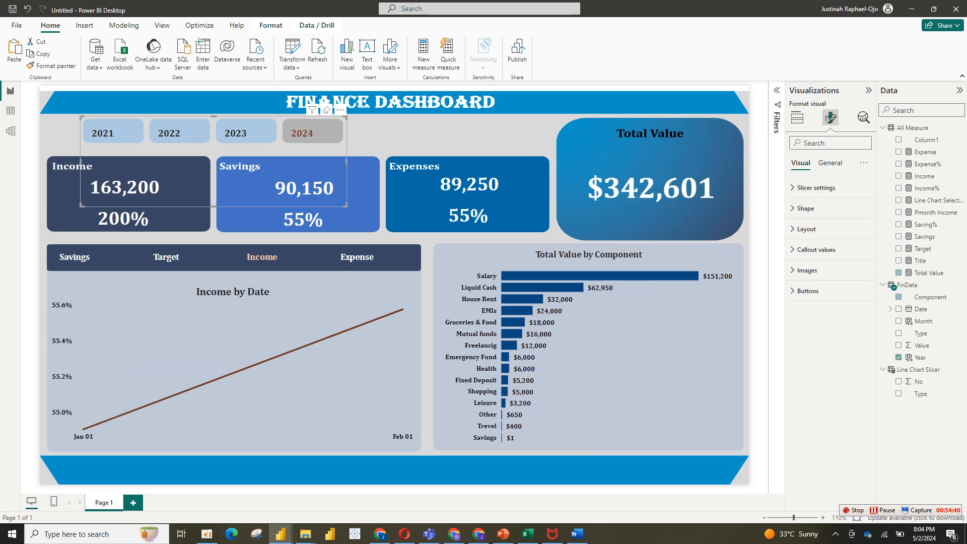
left_click(246, 132)
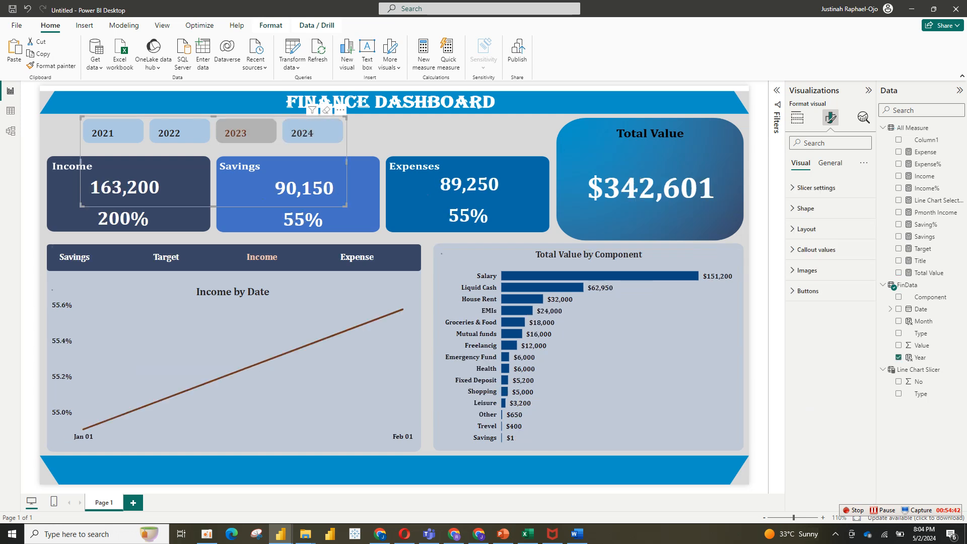
left_click(245, 132)
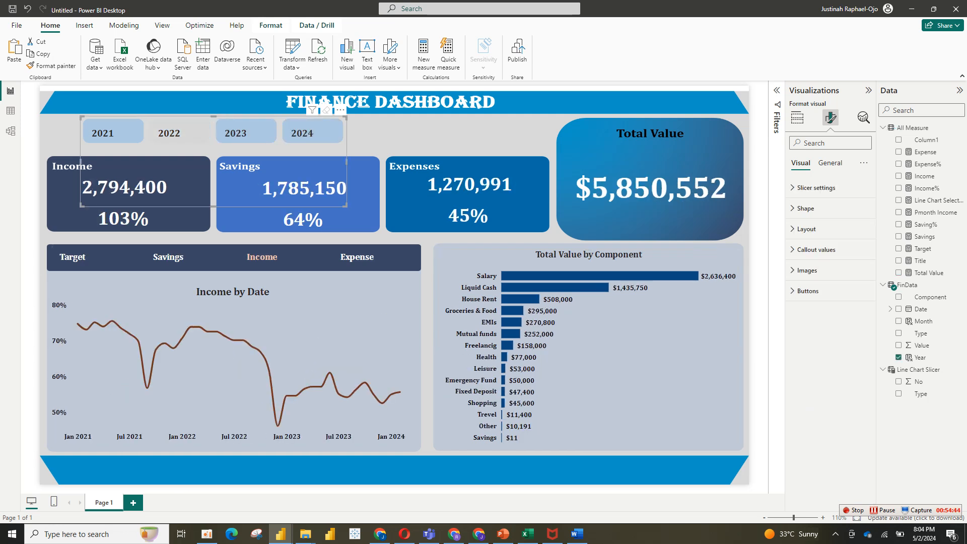
left_click(179, 132)
left_click(112, 132)
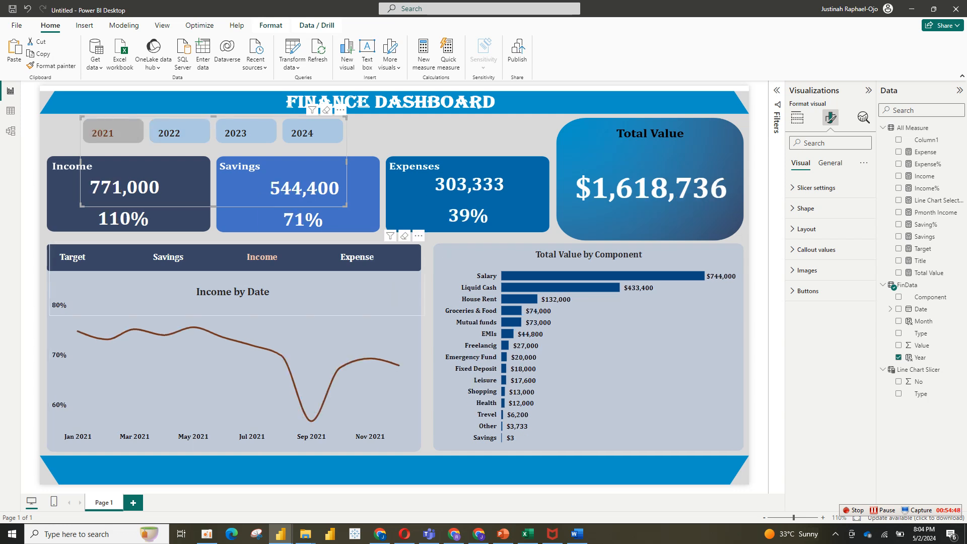
Switch the line chart through Expense, Income, Savings and Target to check each view, ending on Income.
left_click(356, 257)
left_click(262, 256)
left_click(168, 256)
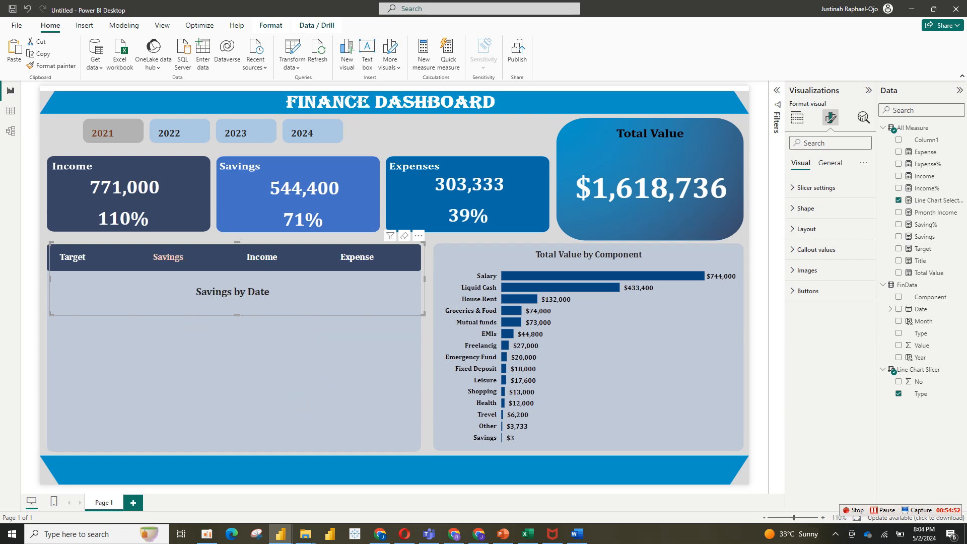
left_click(73, 257)
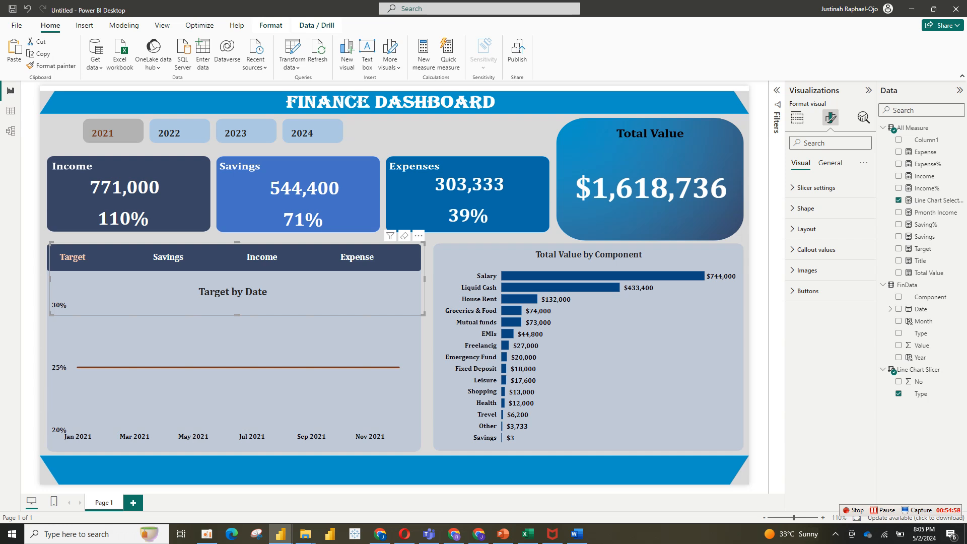
left_click(168, 257)
left_click(262, 257)
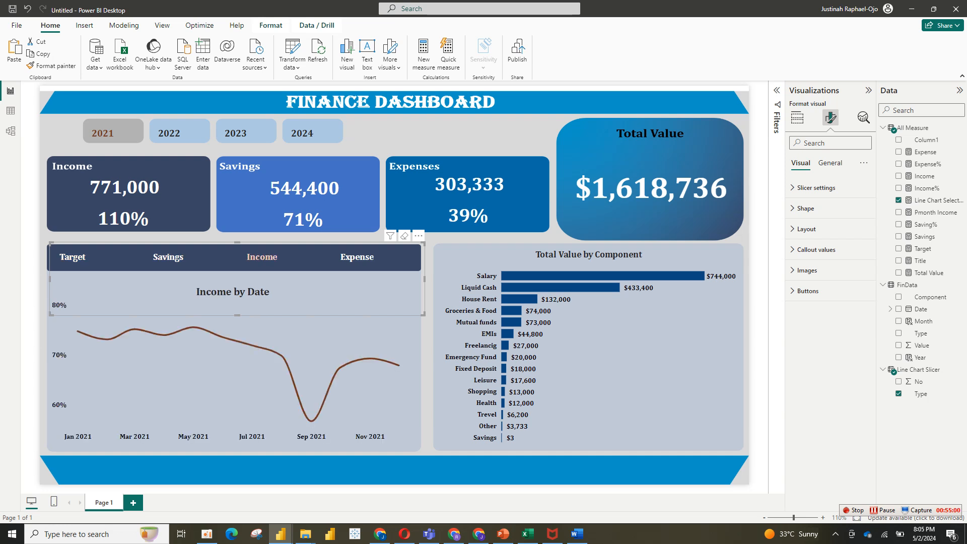
Check the dashboard for 2024 and 2023, leaving the year slicer on 2022.
left_click(302, 133)
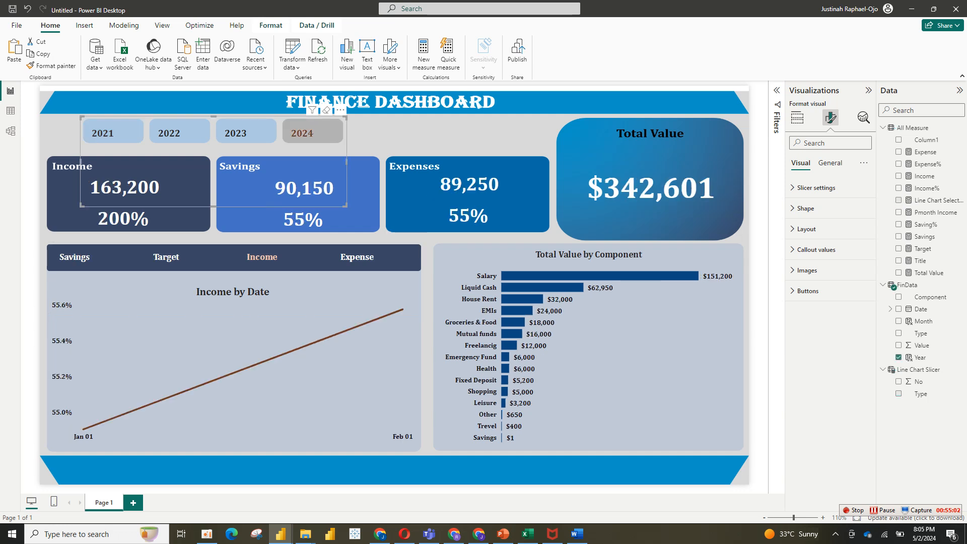
left_click(236, 133)
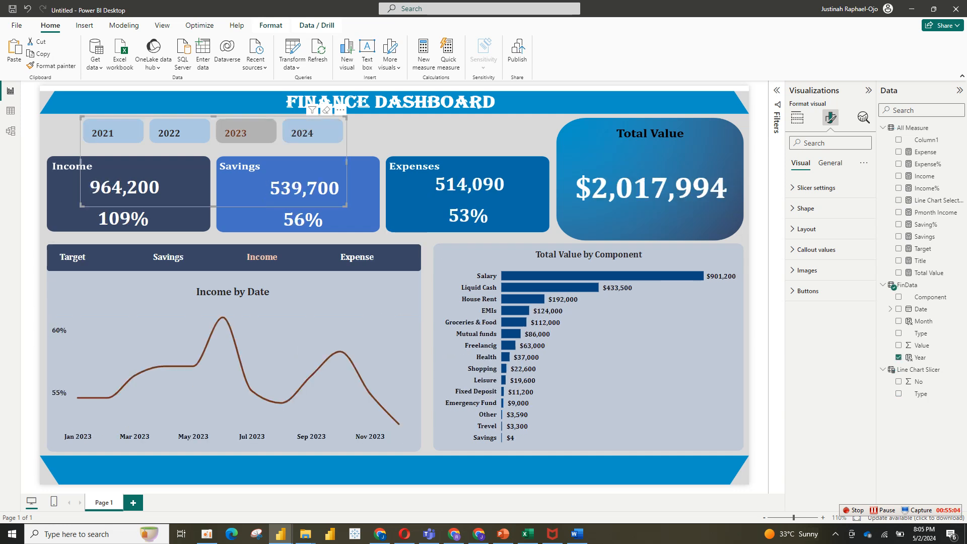
left_click(169, 132)
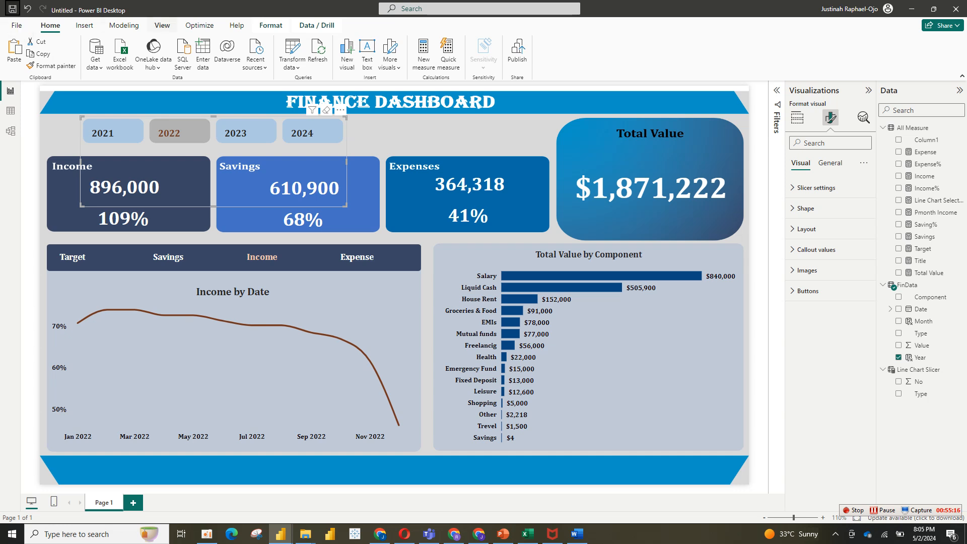
Try to save the report as "finance dashboard" in the BI project folder.
left_click(12, 9)
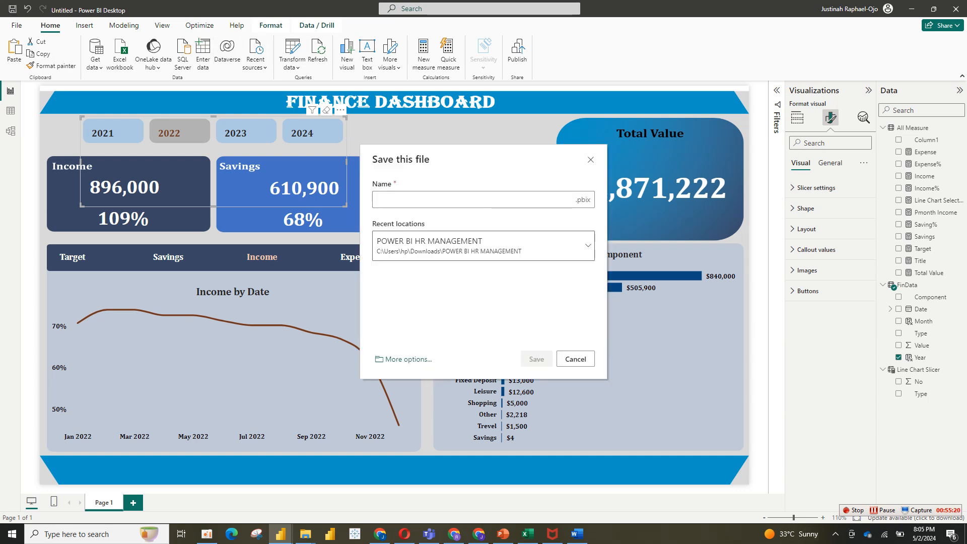
left_click(587, 245)
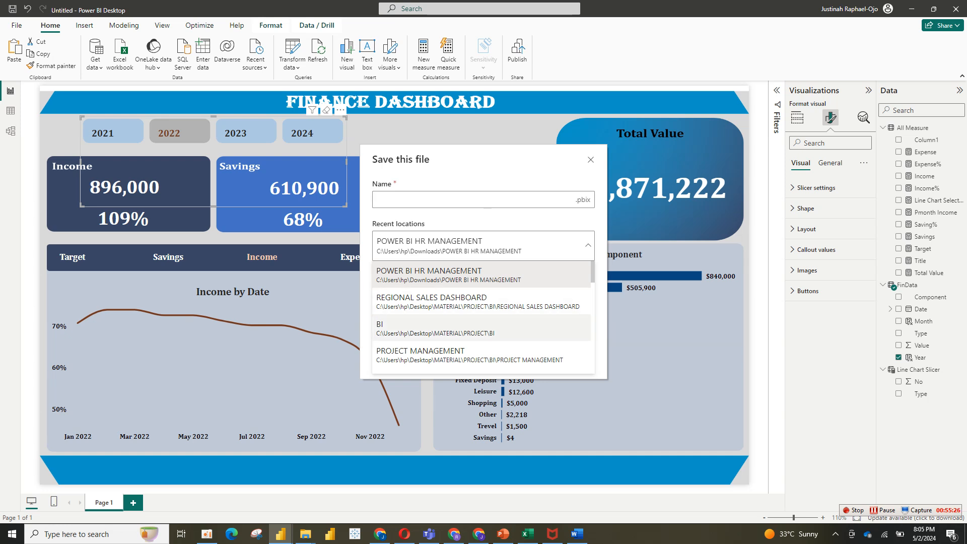
left_click(481, 328)
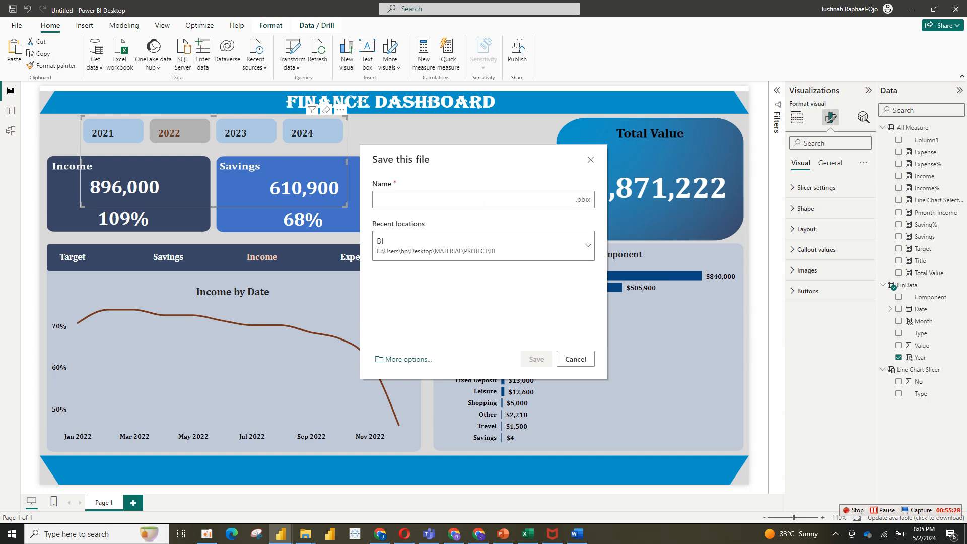
type("fin")
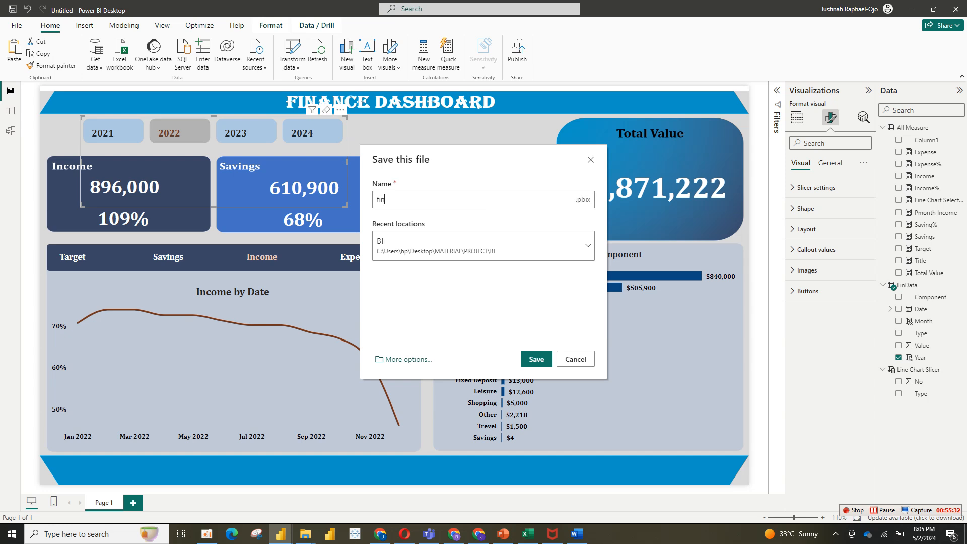
type("anci")
type("e dash")
type("b")
type("oard")
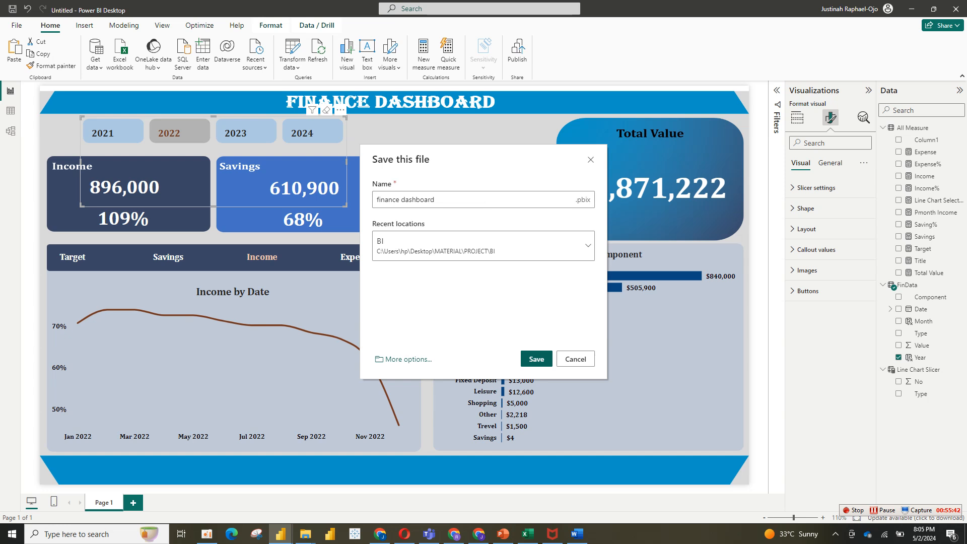
key("Return")
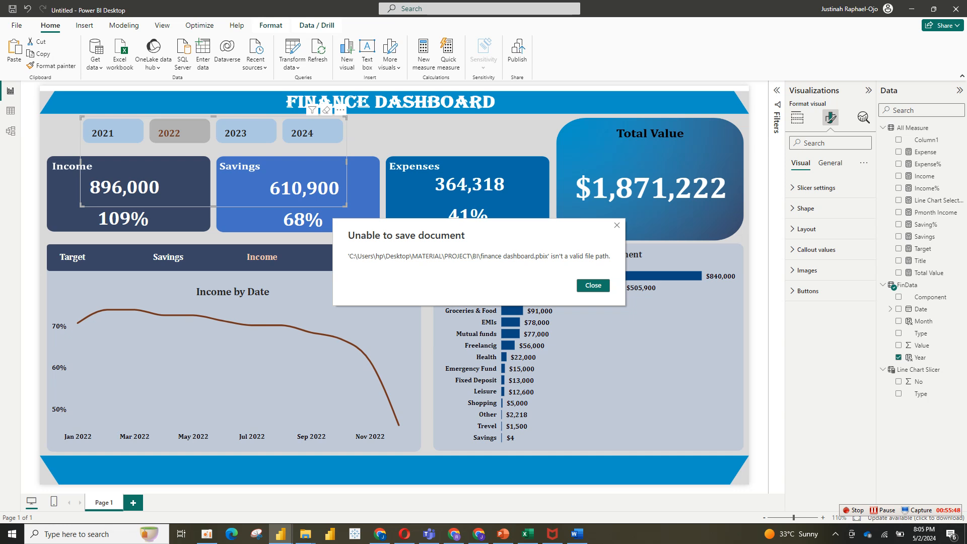
left_click(593, 285)
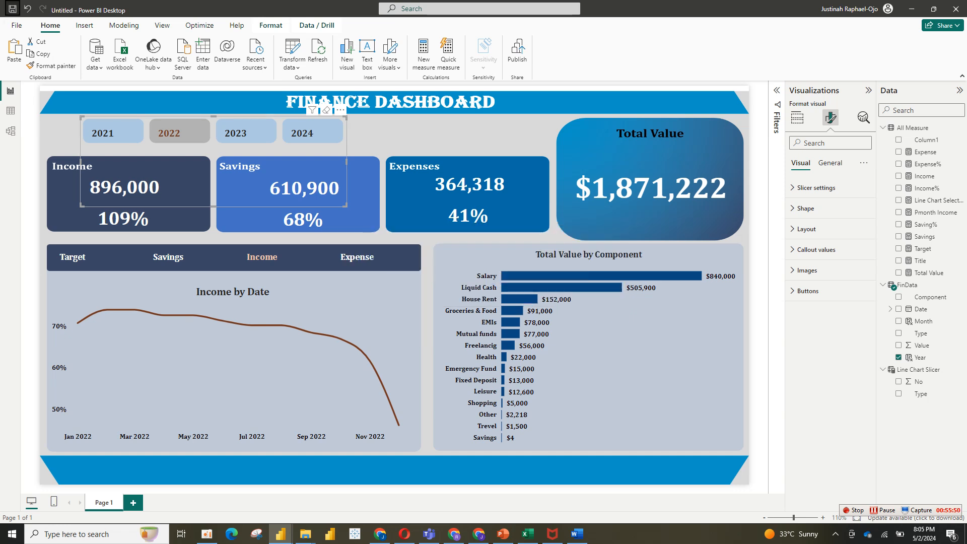
Save the report as "fin Dashboard" in the POWER BI HR MANAGEMENT folder.
left_click(12, 9)
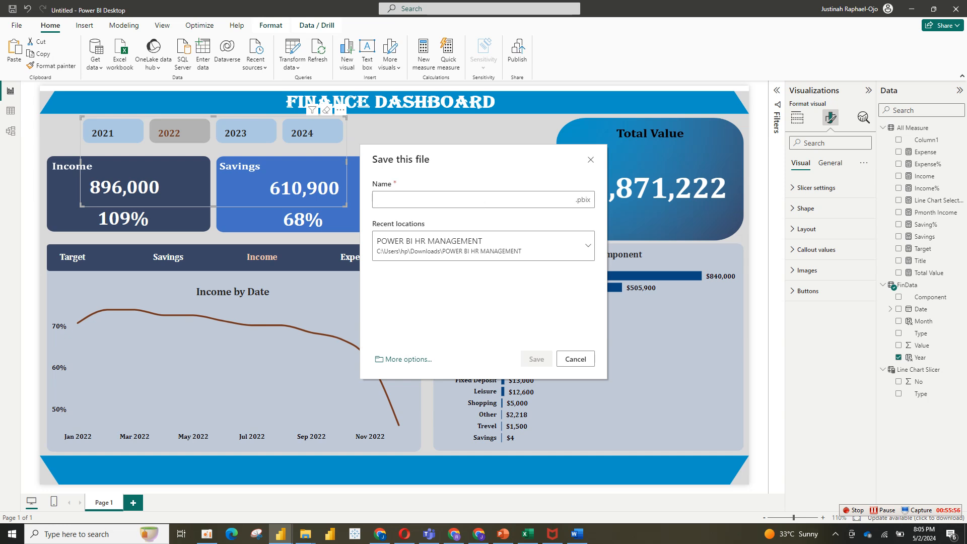
type("fin")
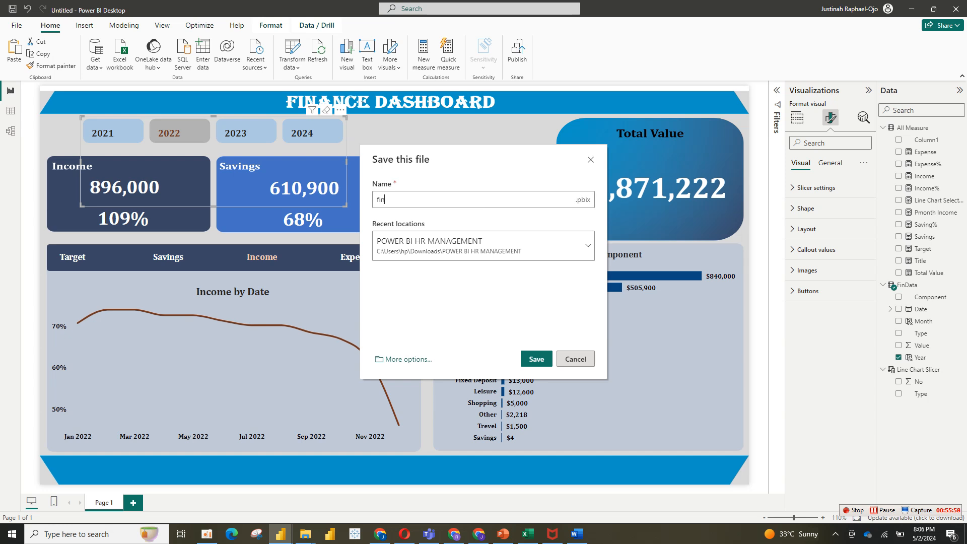
type(" Dasboard")
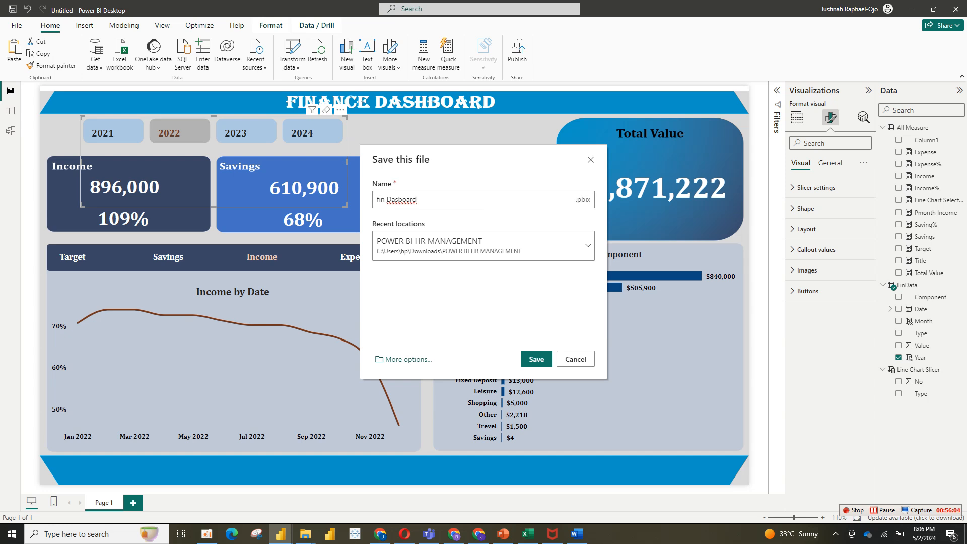
type("h")
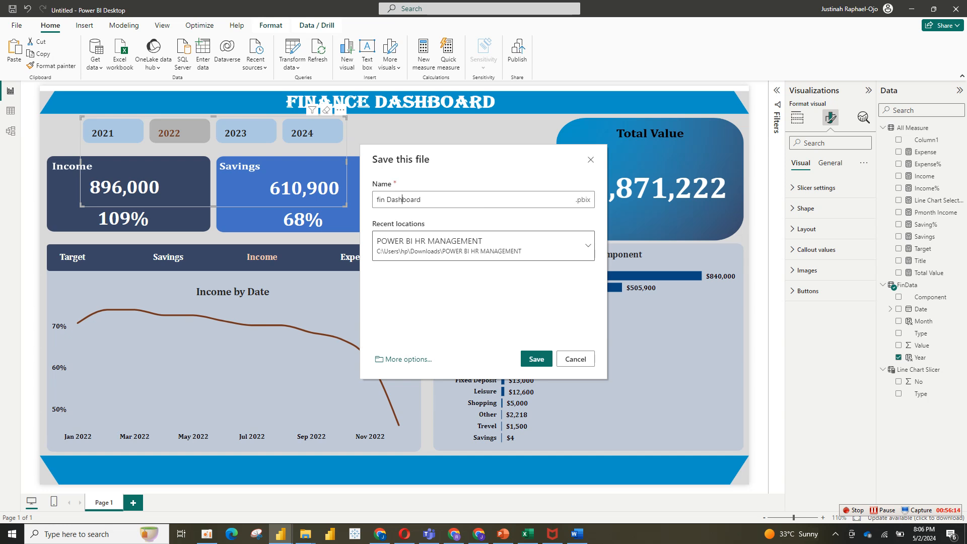
left_click(537, 358)
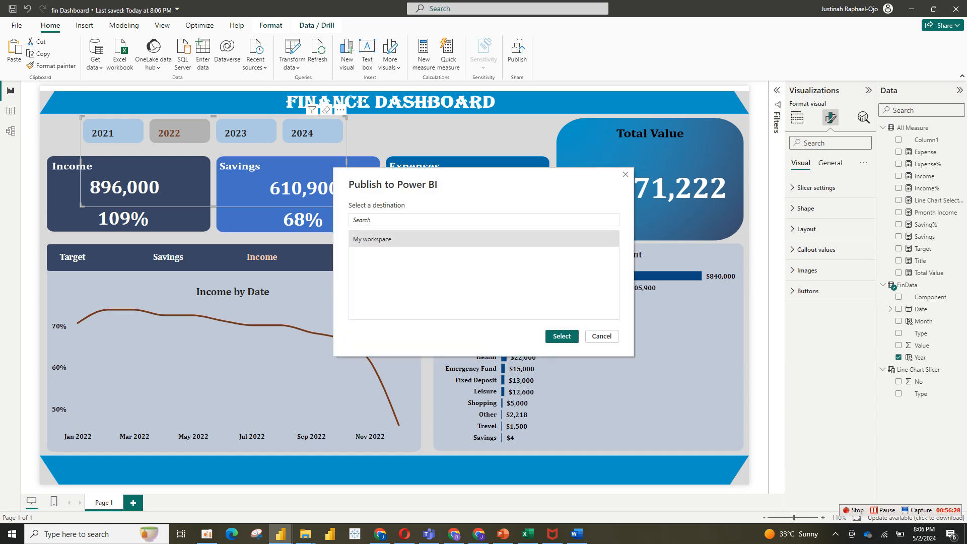
Publish the report to My workspace and open it in the browser using the first listed account.
left_click(561, 336)
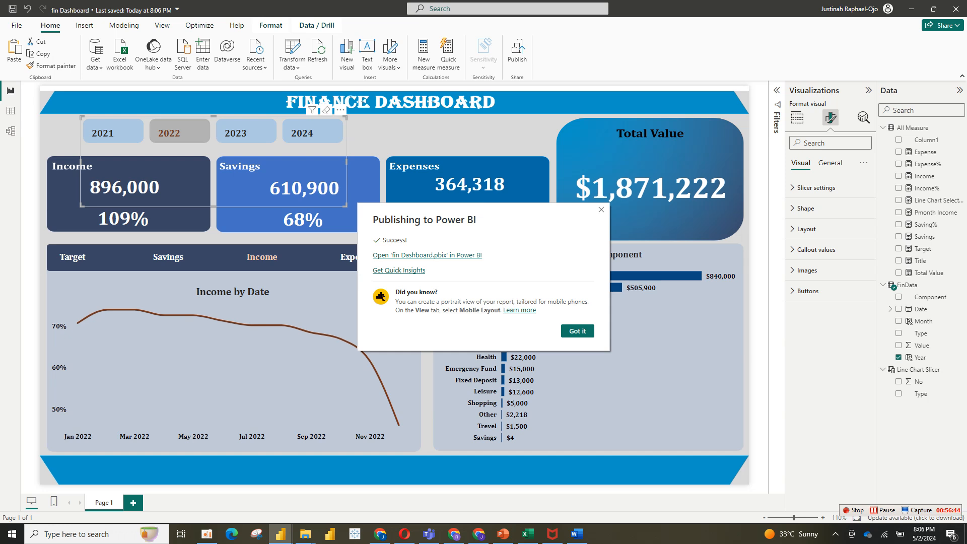
left_click(427, 255)
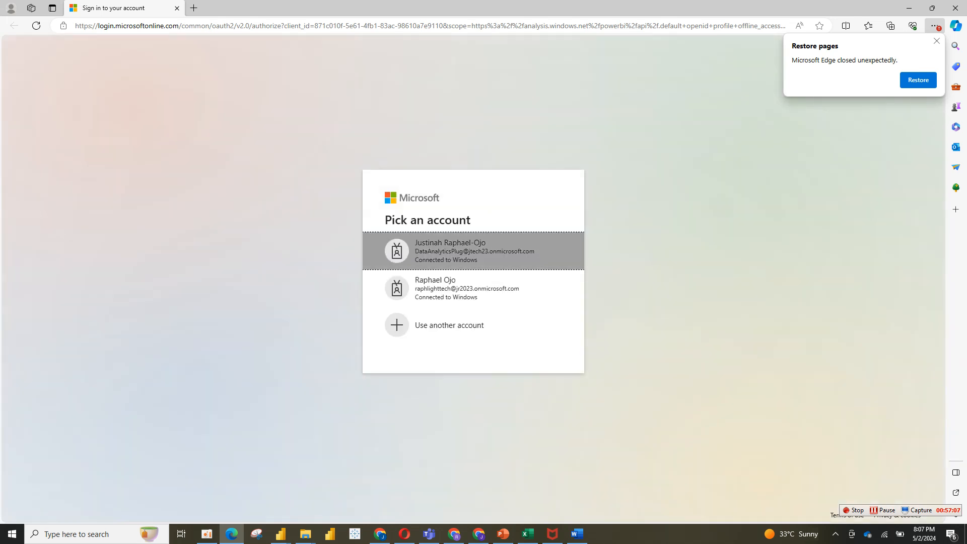
left_click(473, 250)
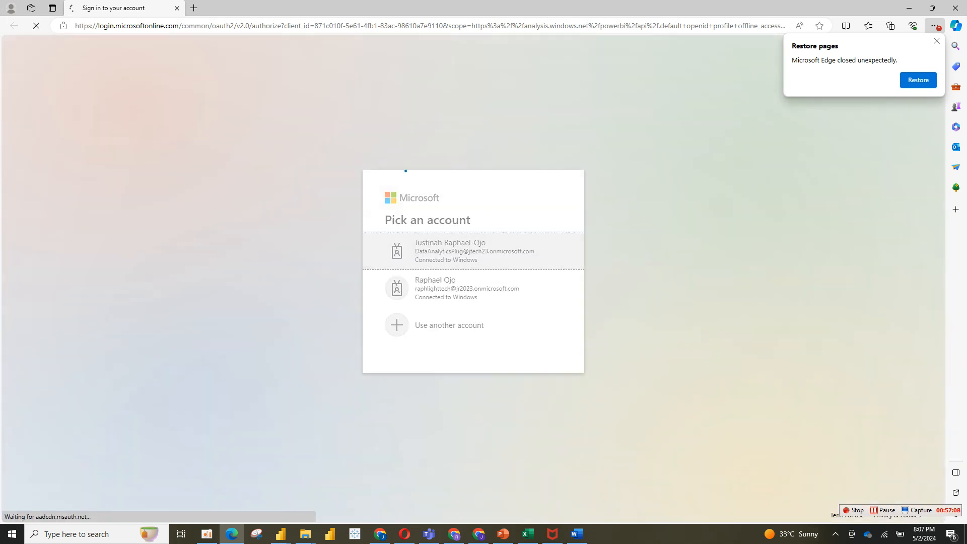